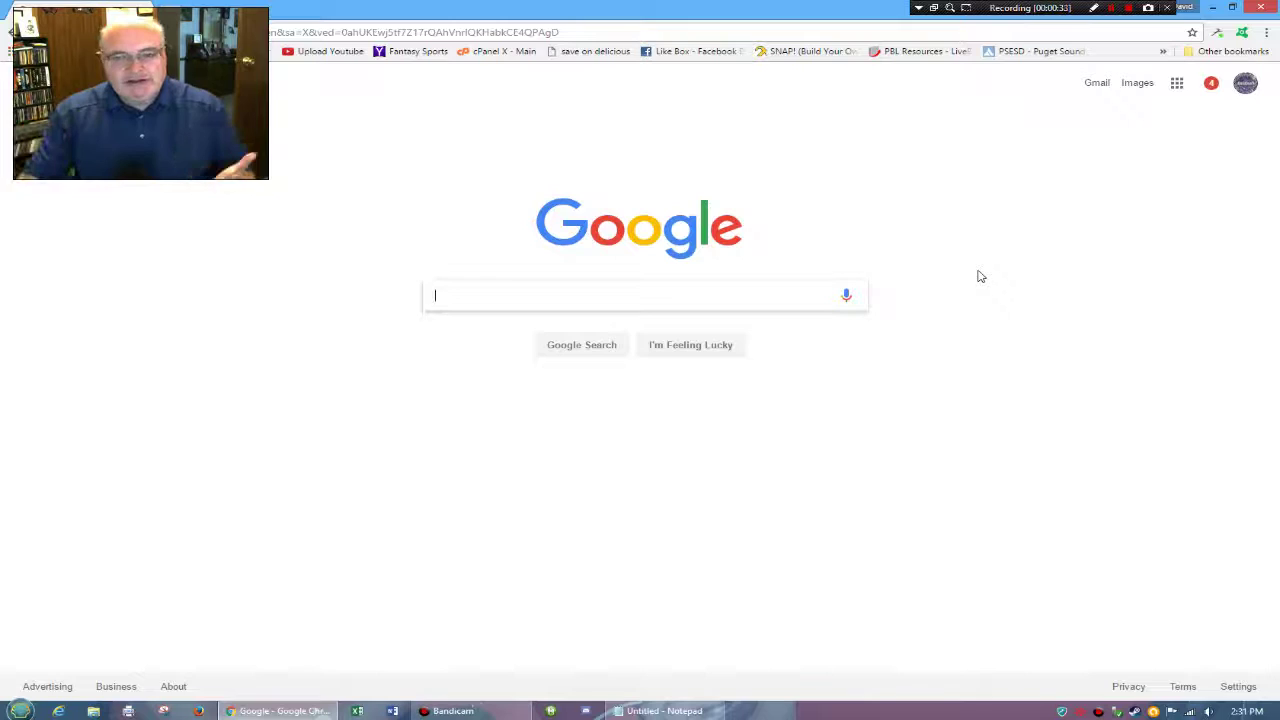
- Search the web for 'beamng license plate template'
key(ctrl+l)
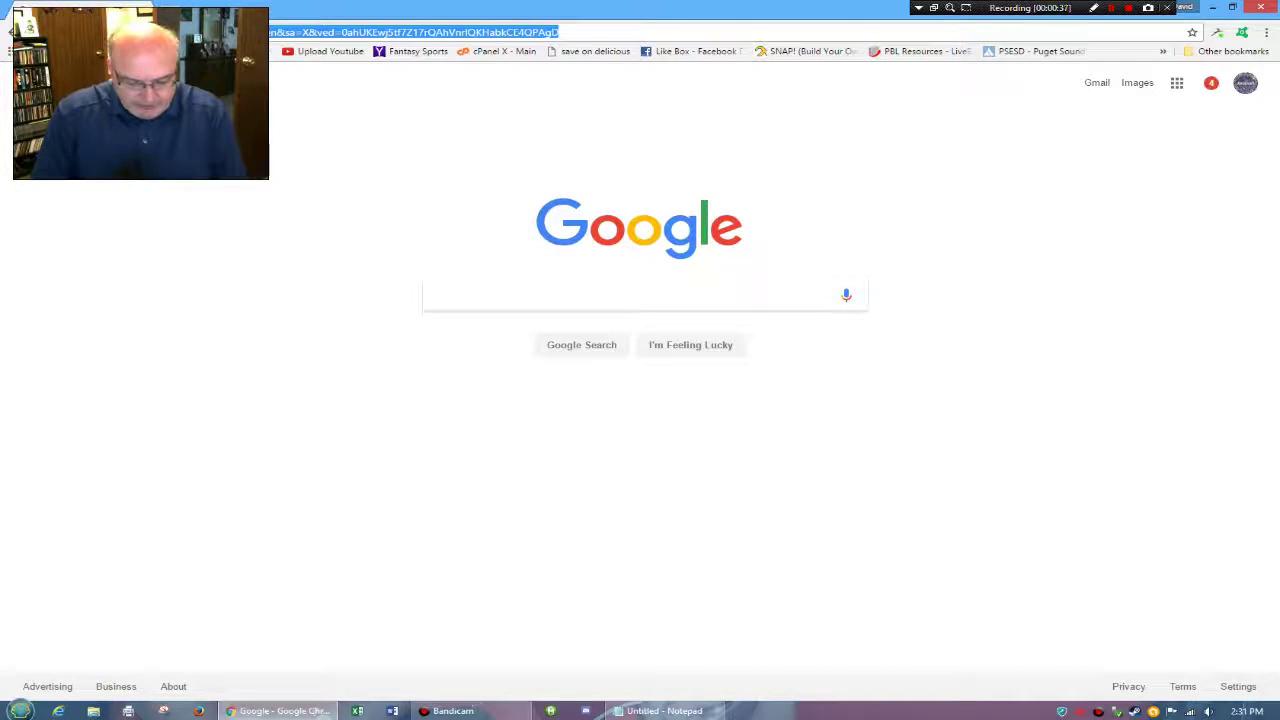
text(beamng)
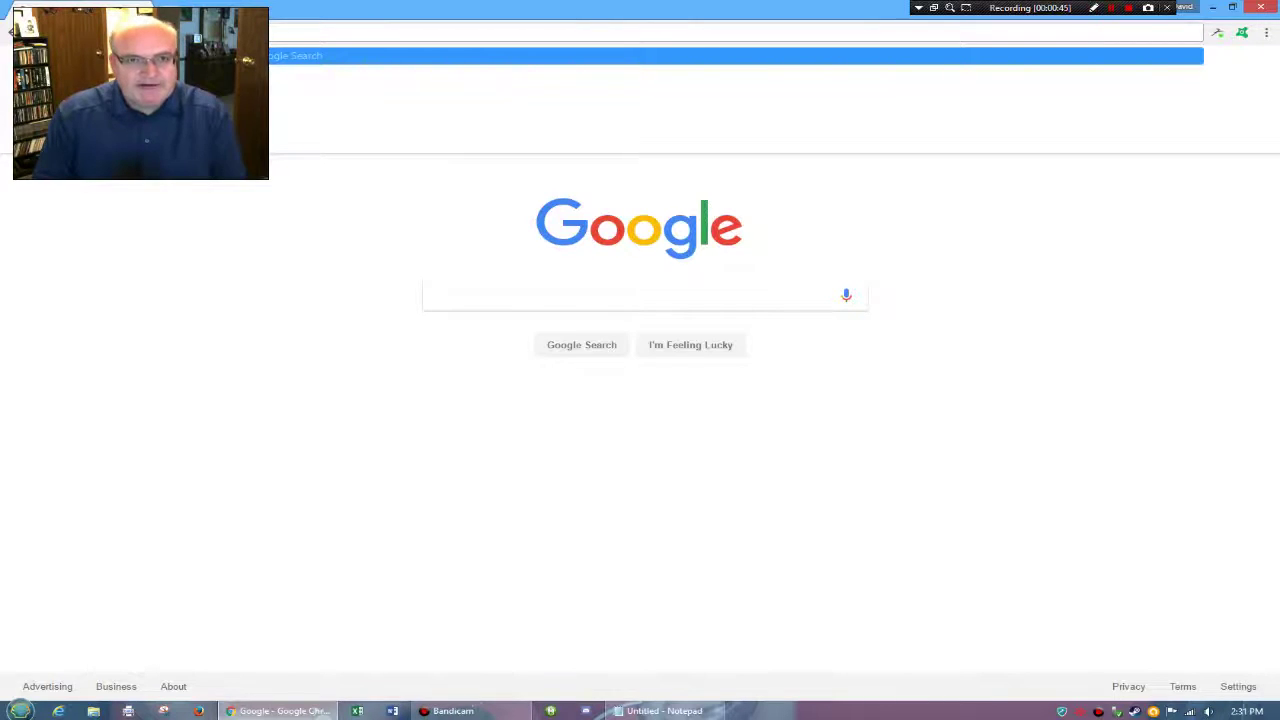
key(Return)
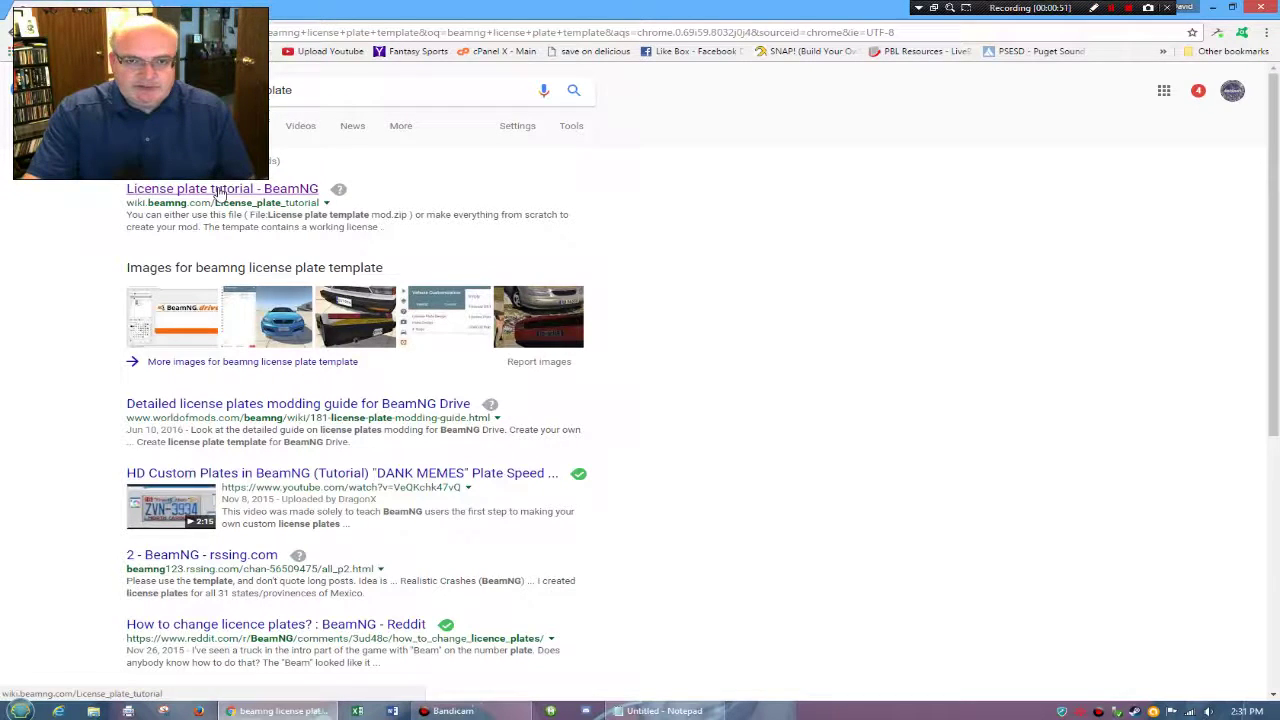
- Read through the BeamNG License plate tutorial and follow its License plate template mod.zip link
click(218, 192)
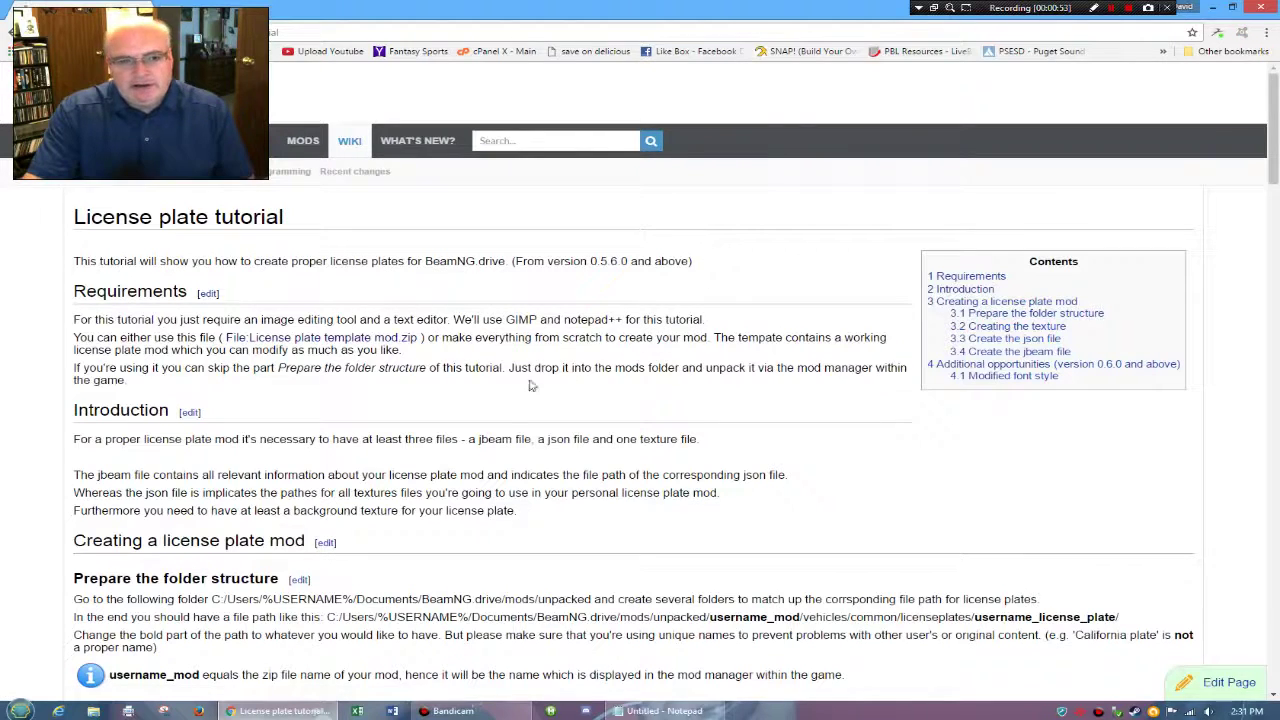
scroll(426, 357, down, 3)
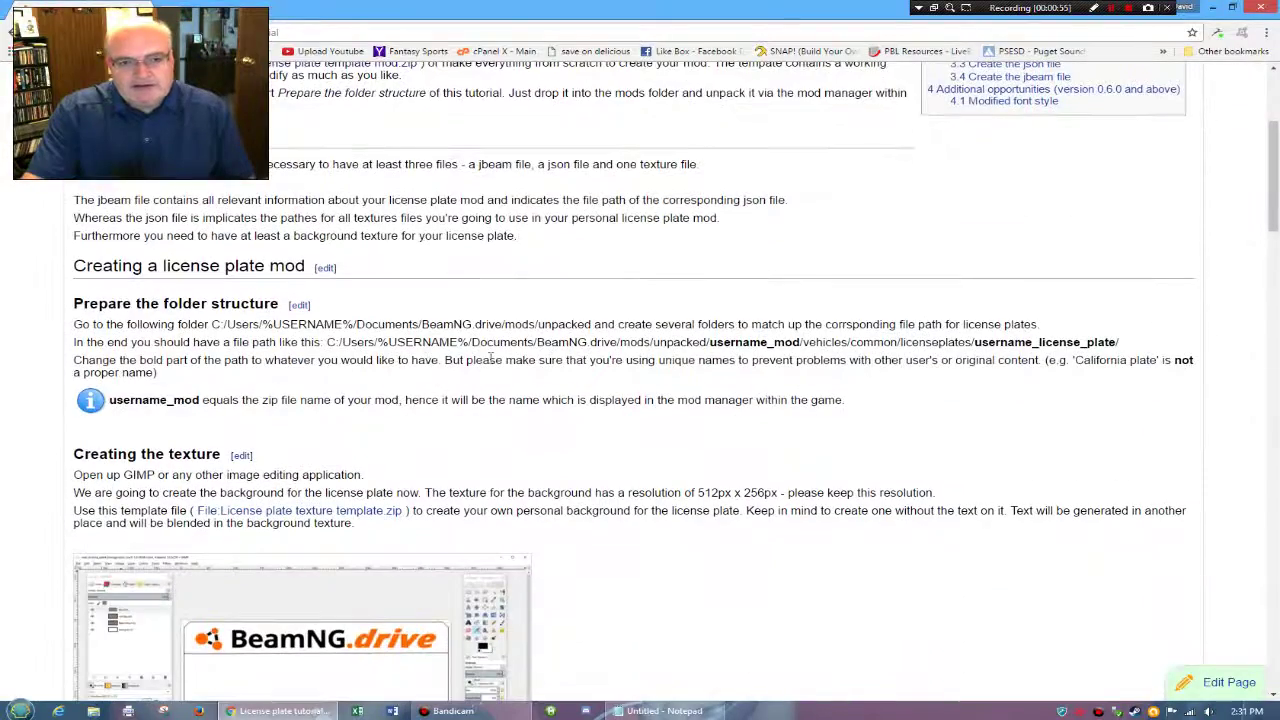
scroll(490, 357, down, 9)
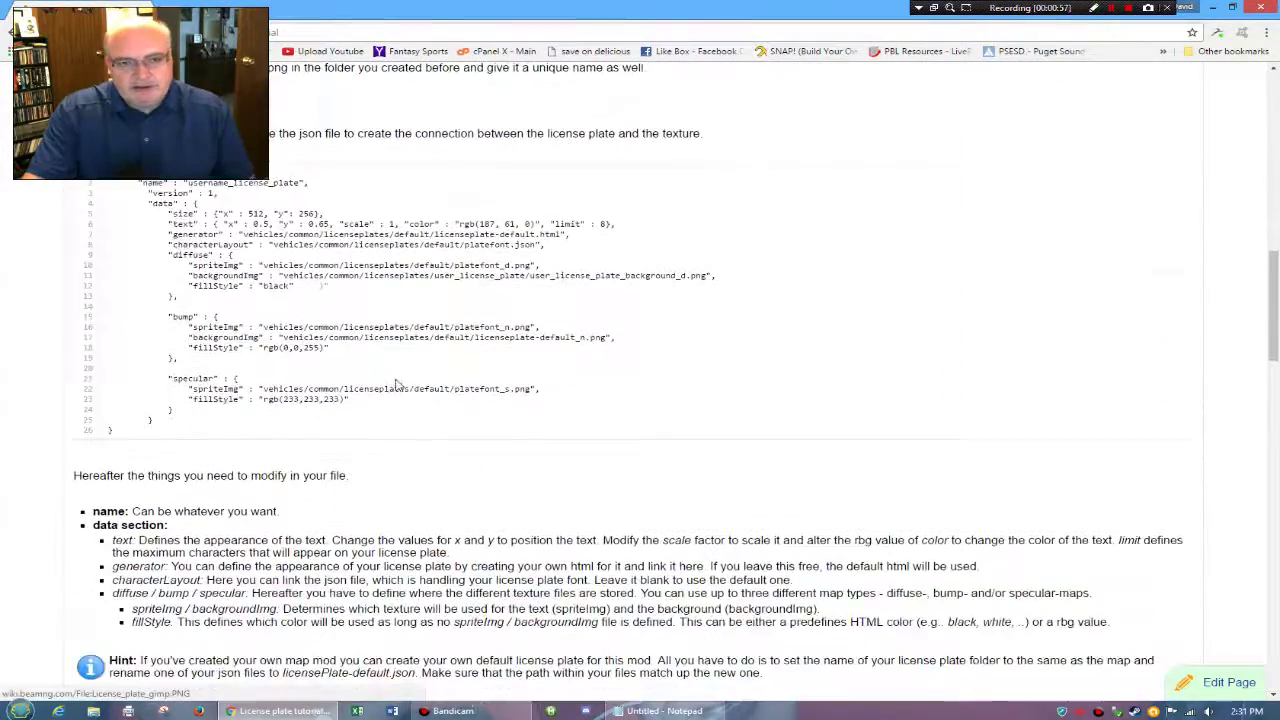
scroll(396, 385, down, 2)
scroll(397, 385, down, 3)
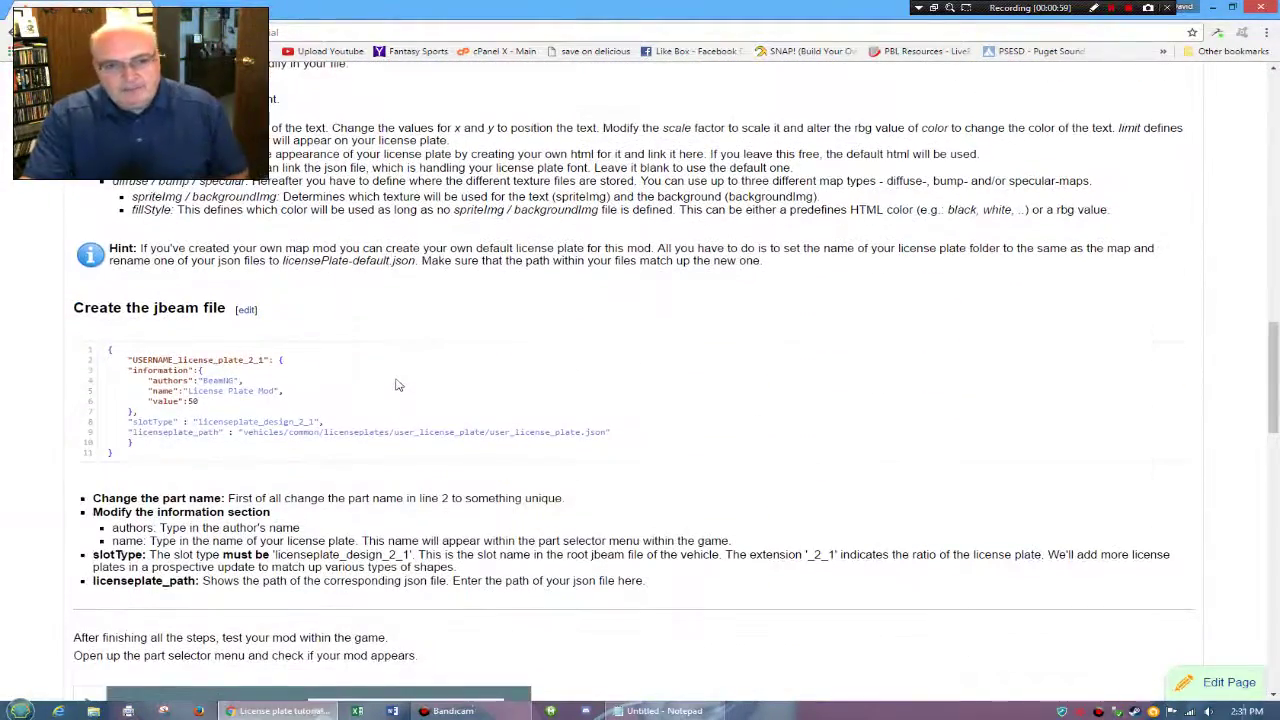
scroll(394, 380, down, 4)
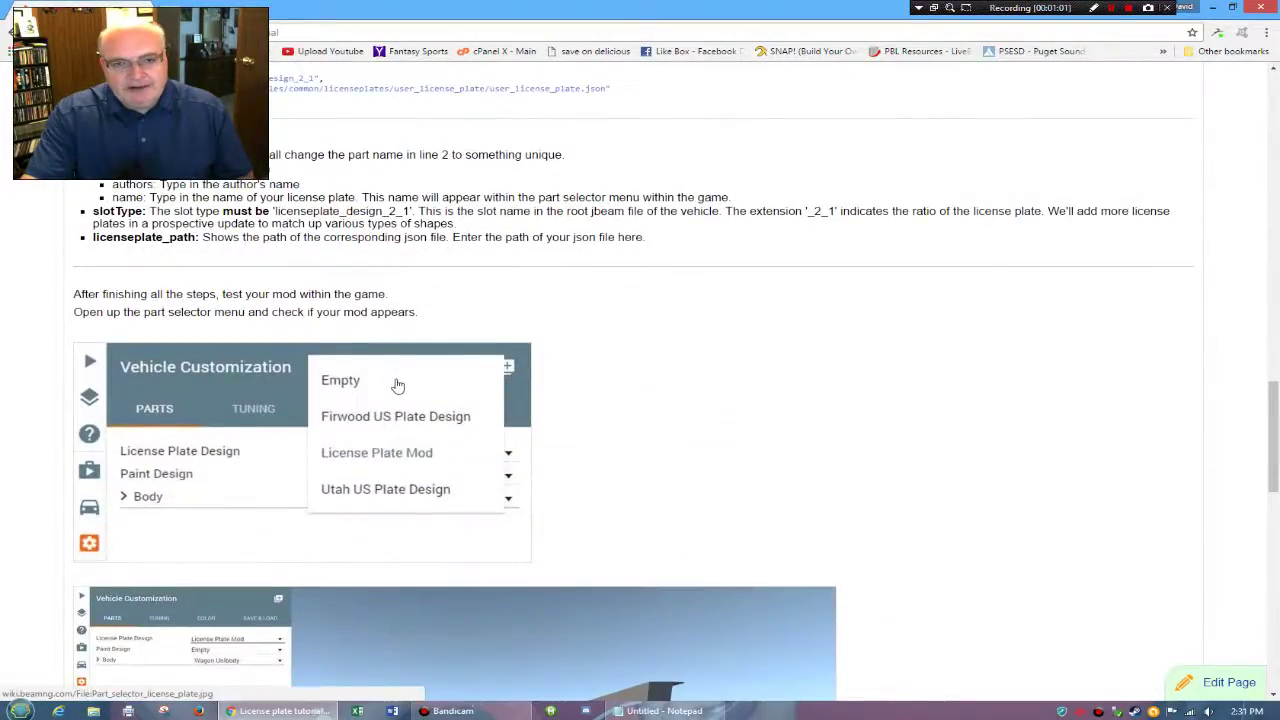
scroll(402, 376, up, 4)
scroll(403, 374, up, 15)
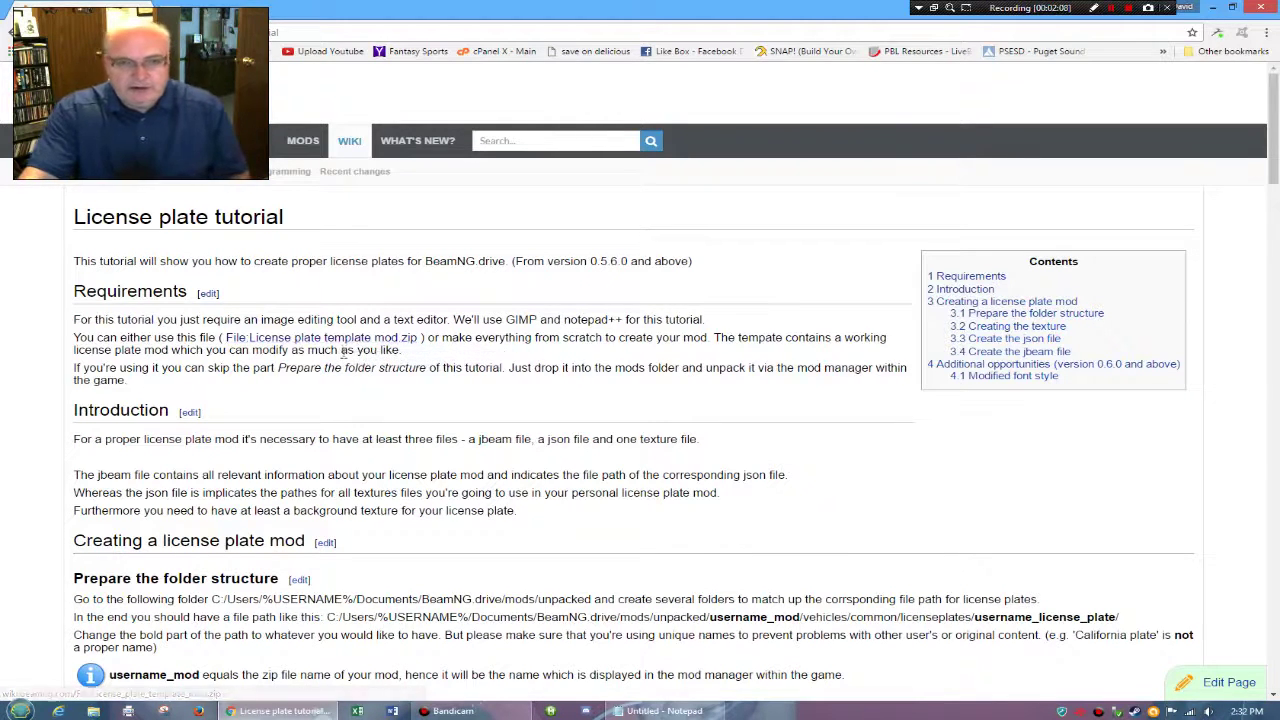
click(350, 341)
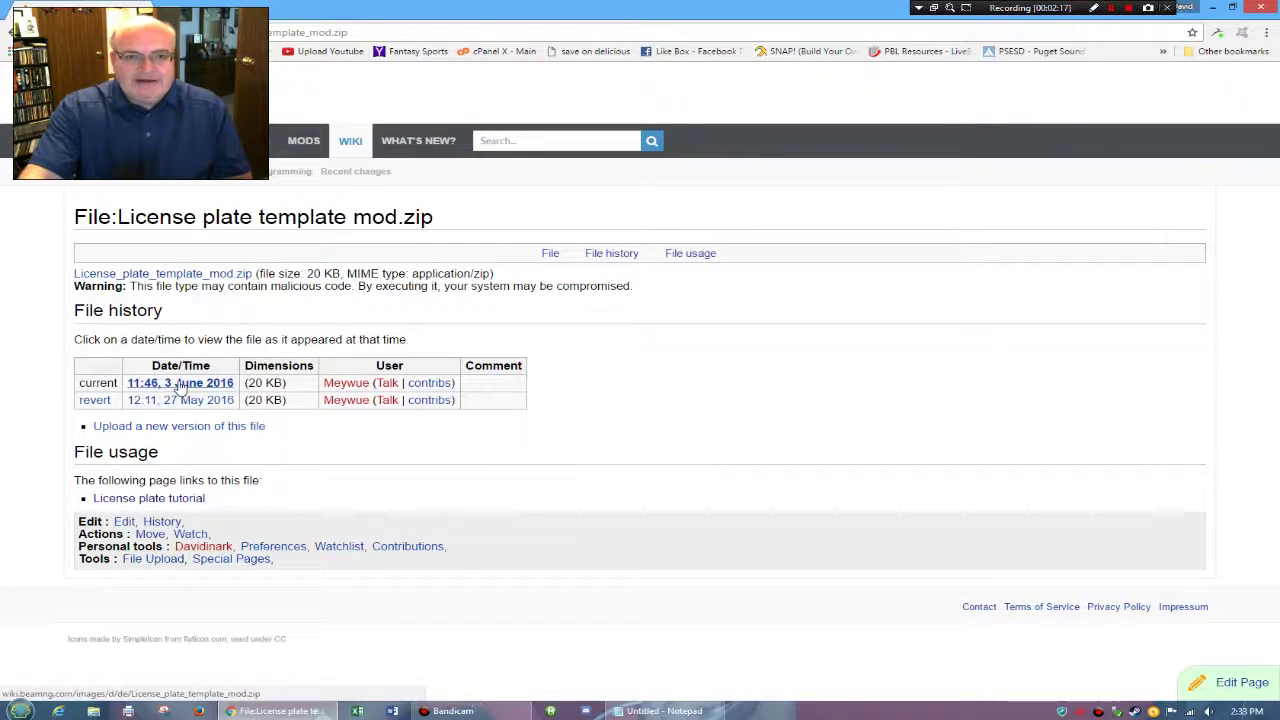
- Download the current License_plate_template_mod.zip and reveal it in the Downloads folder
click(180, 385)
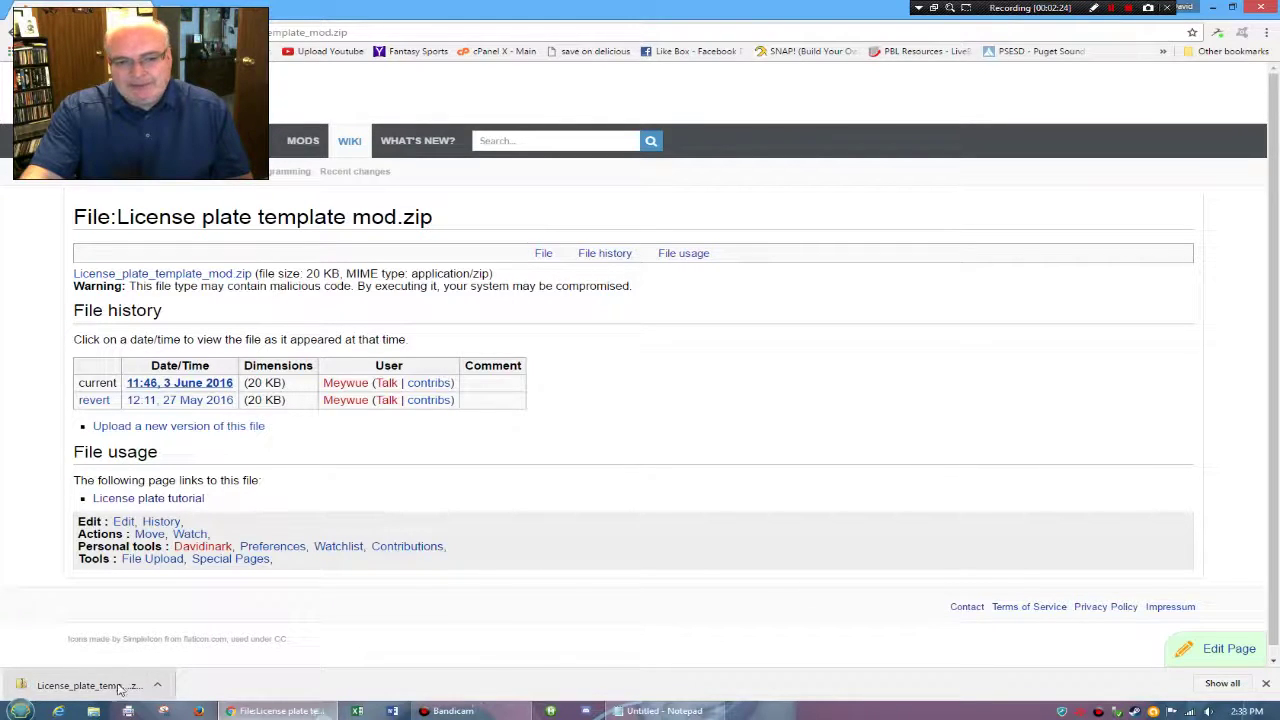
click(157, 687)
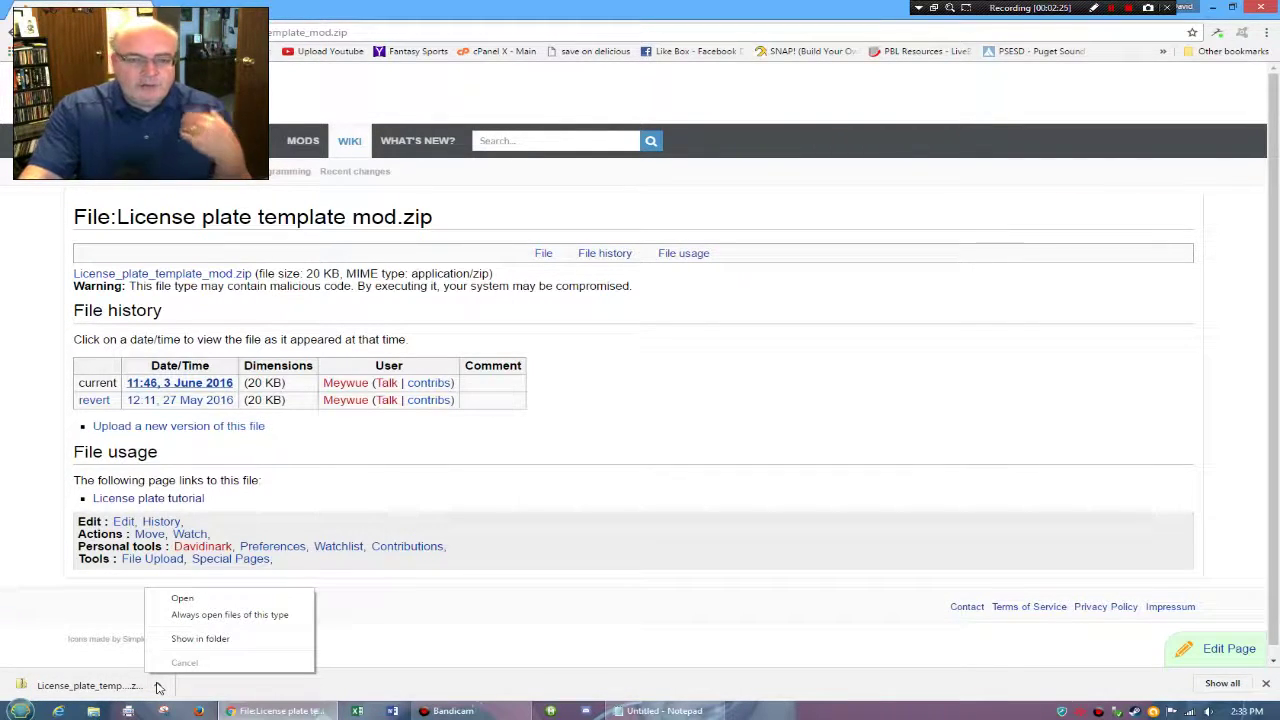
click(199, 640)
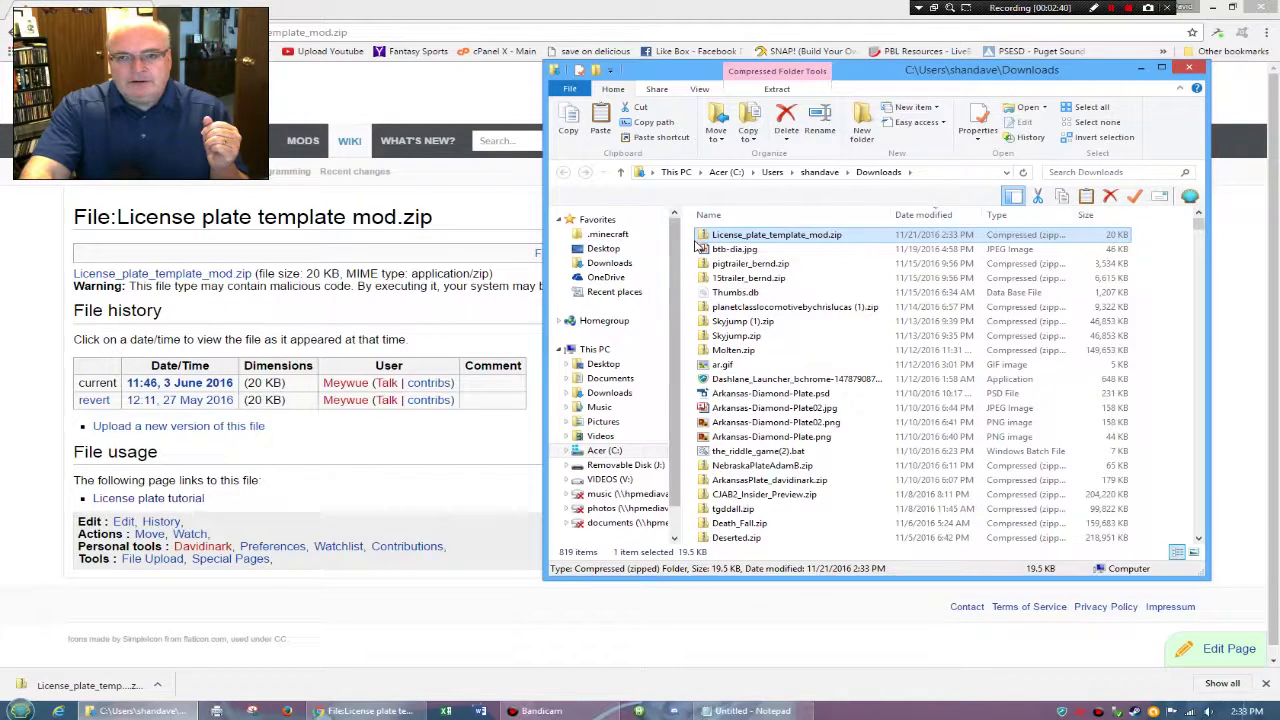
- Extract all files from the zip into the suggested License_plate_template_mod folder
click(776, 90)
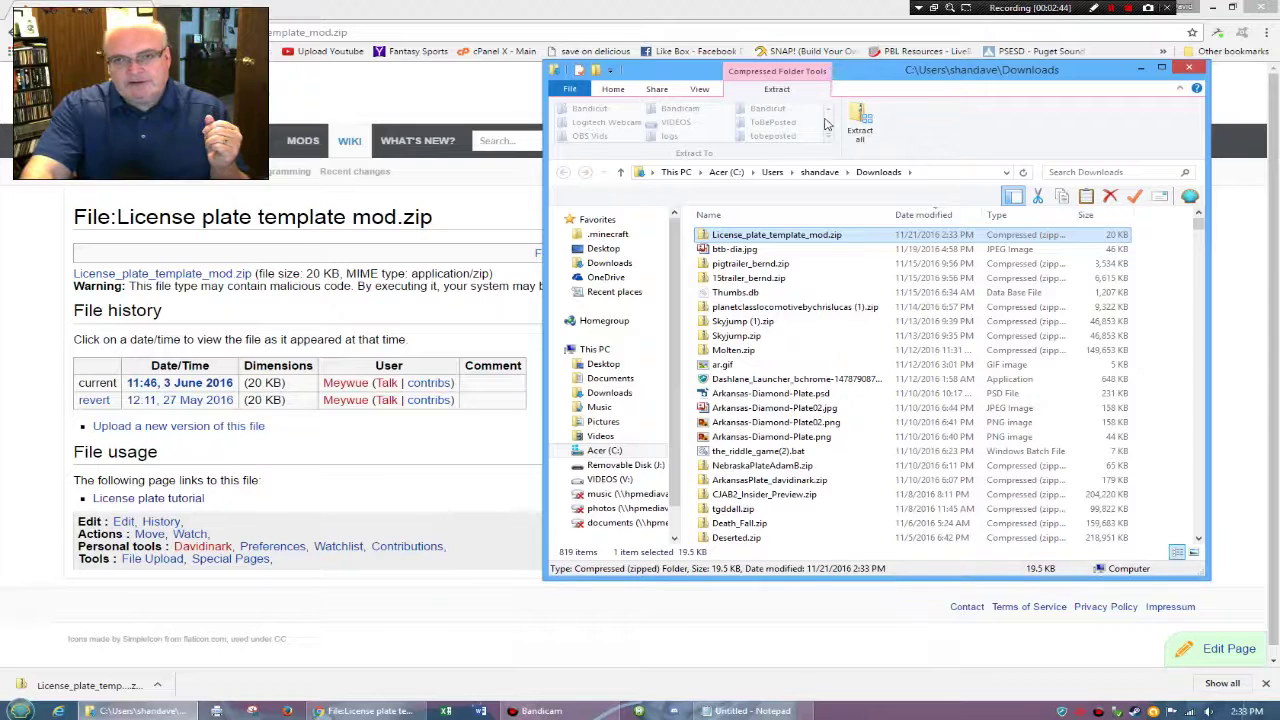
click(860, 125)
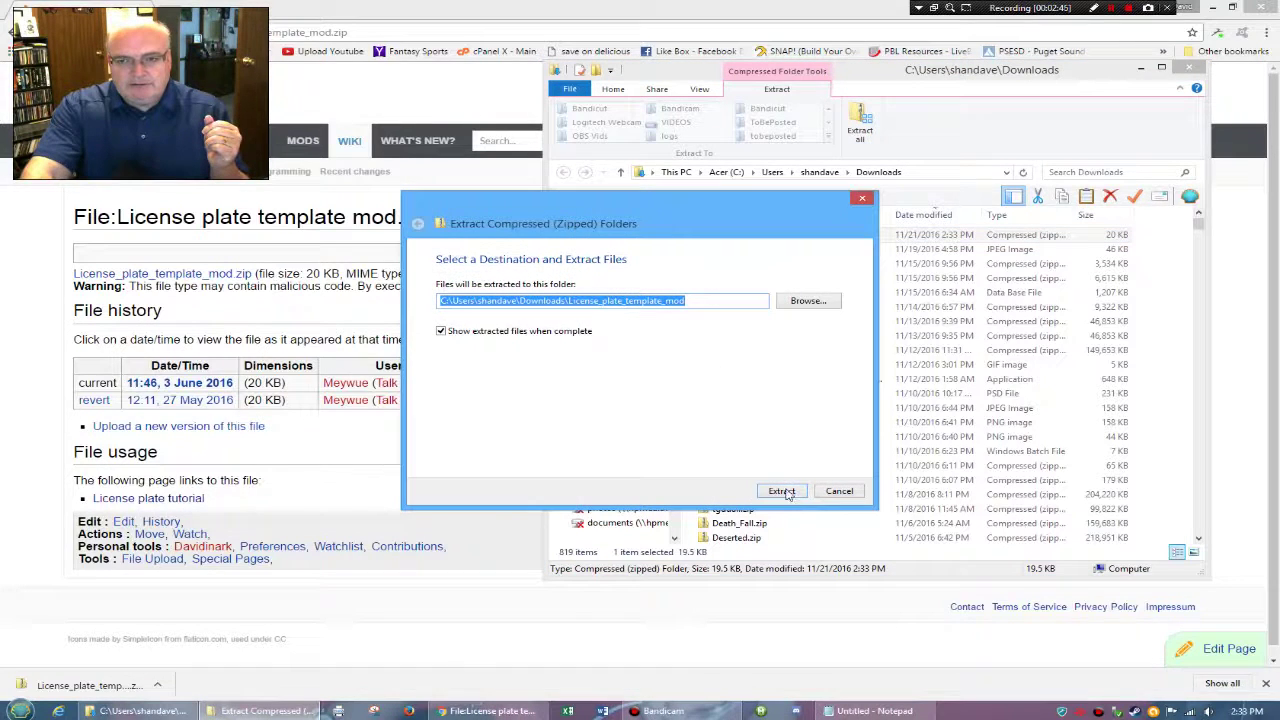
click(782, 491)
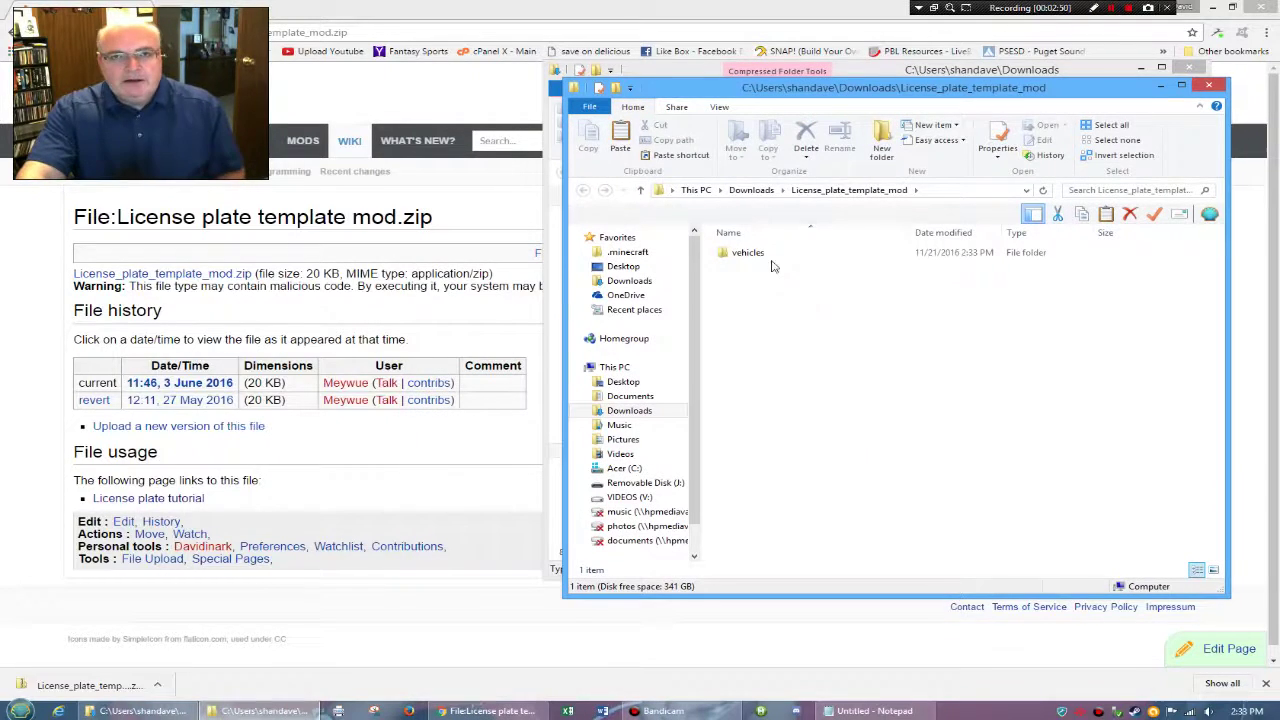
- Maximize the window and go back to Downloads to locate the extracted License_plate_template_mod folder
click(1180, 88)
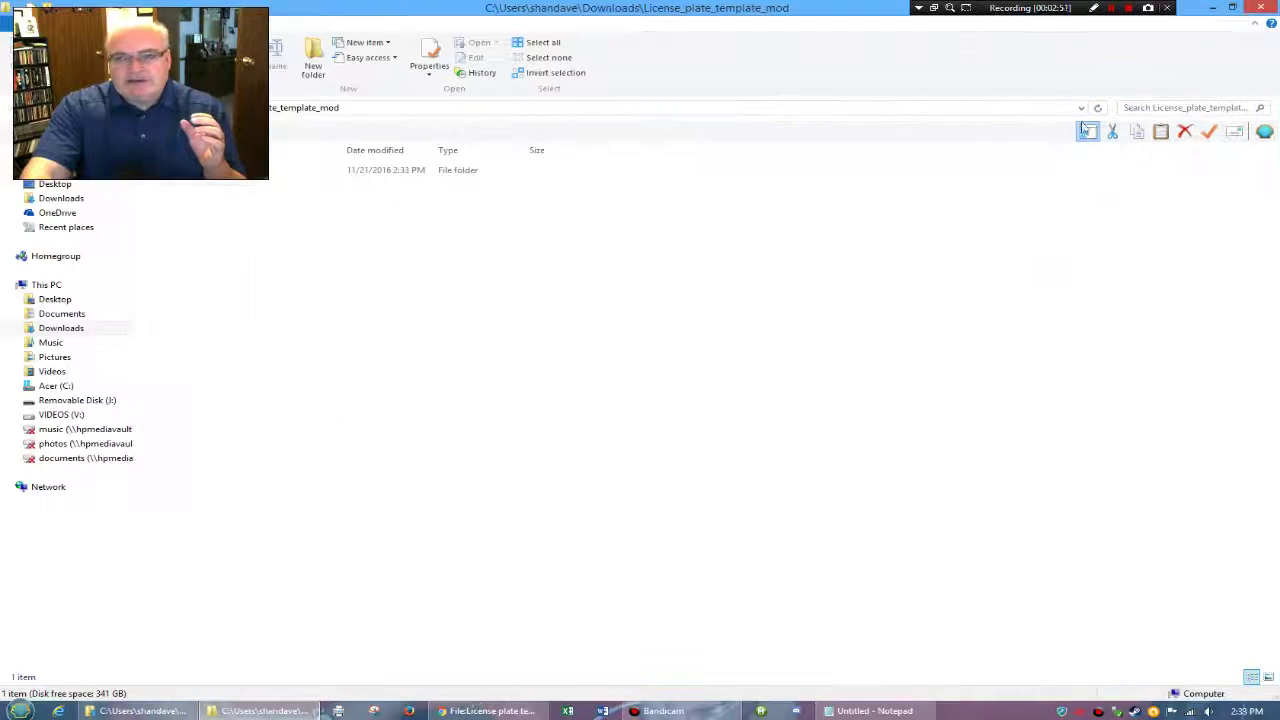
click(292, 109)
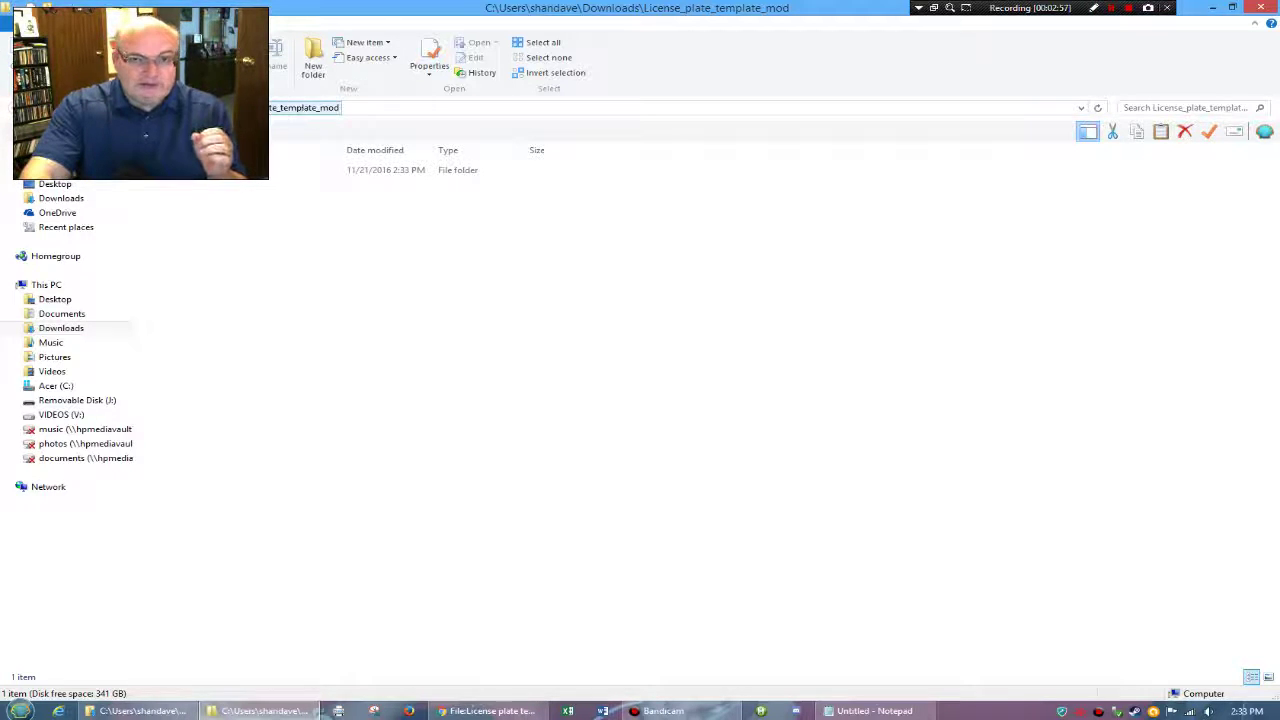
click(305, 107)
key(alt+Up)
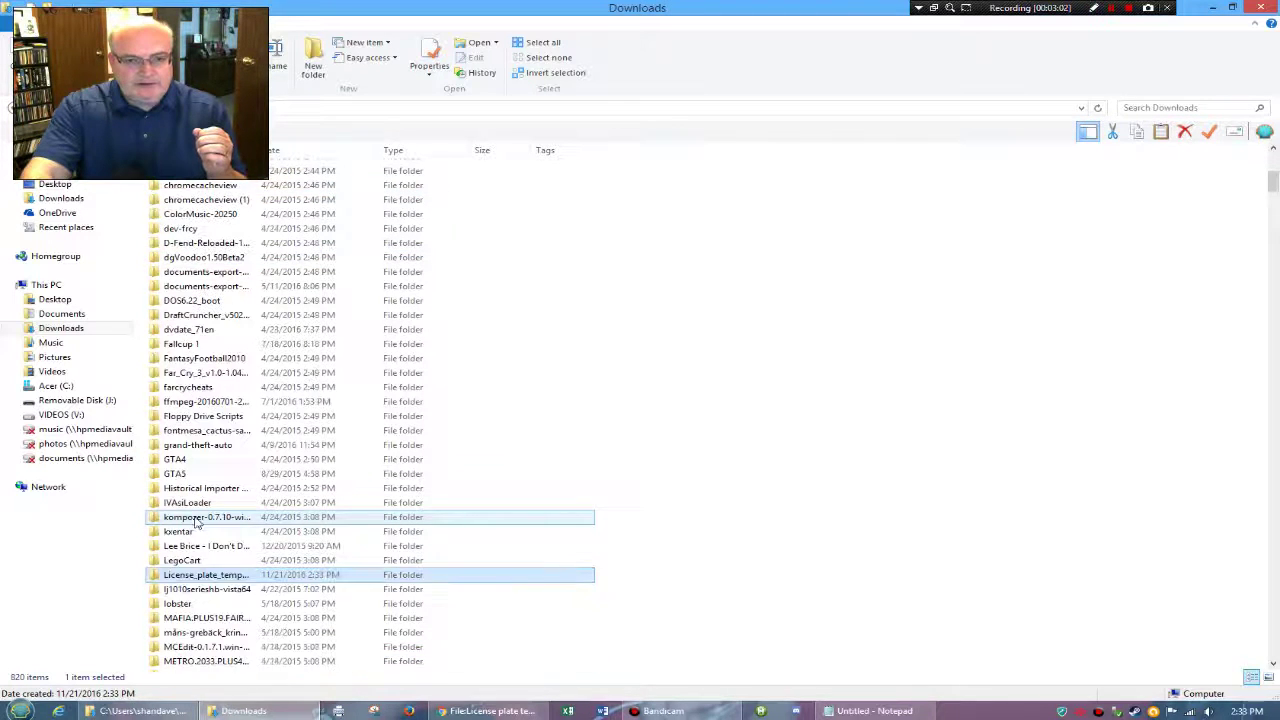
scroll(240, 480, up, 6)
scroll(203, 305, up, 2)
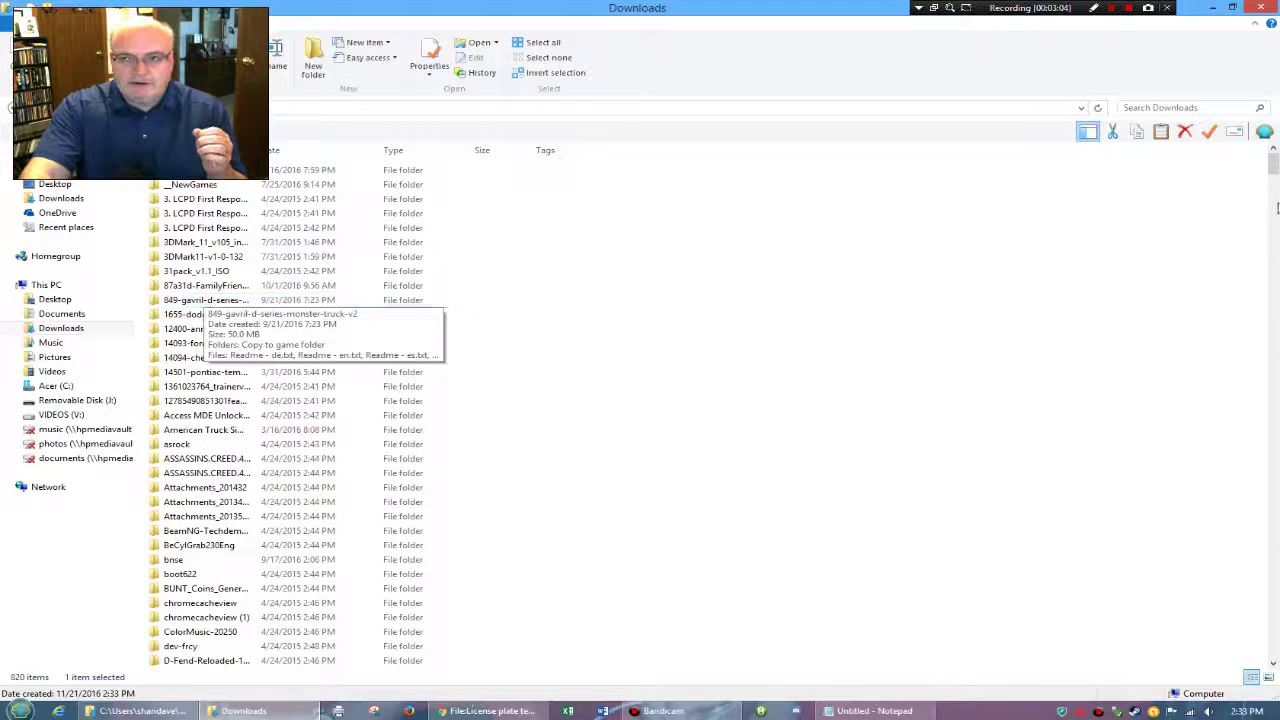
scroll(222, 296, down, 15)
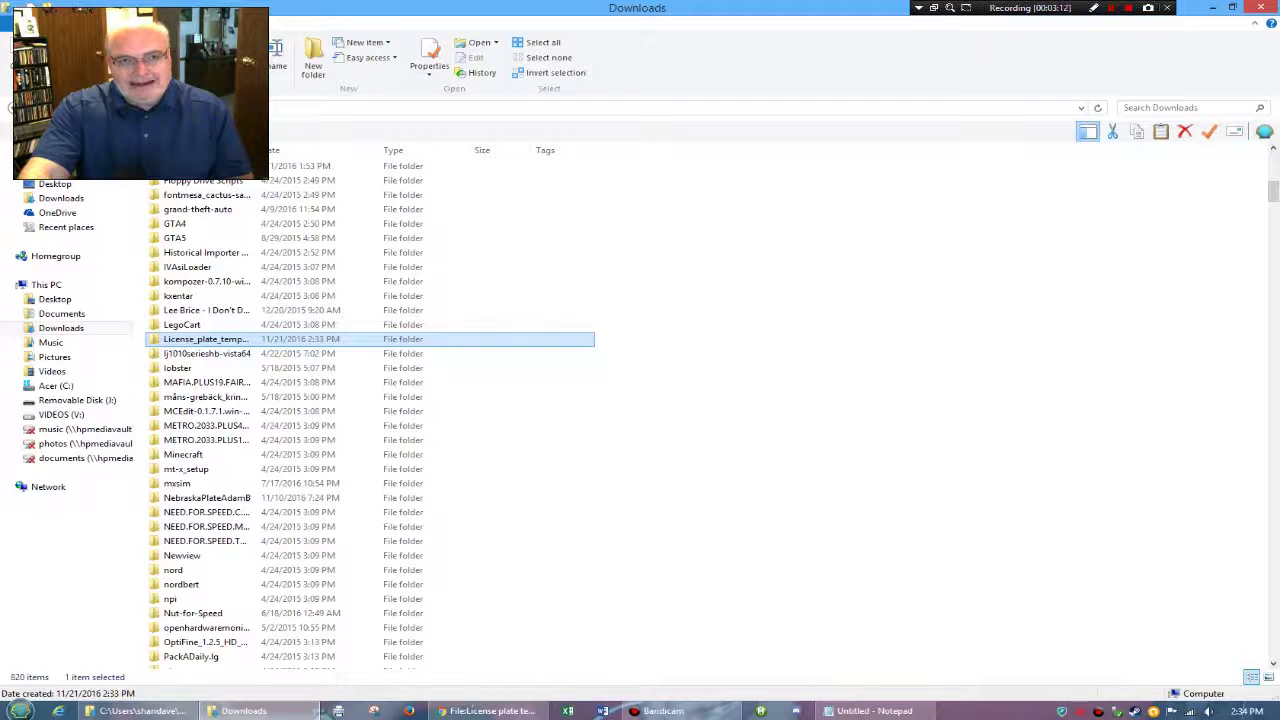
right_click(226, 345)
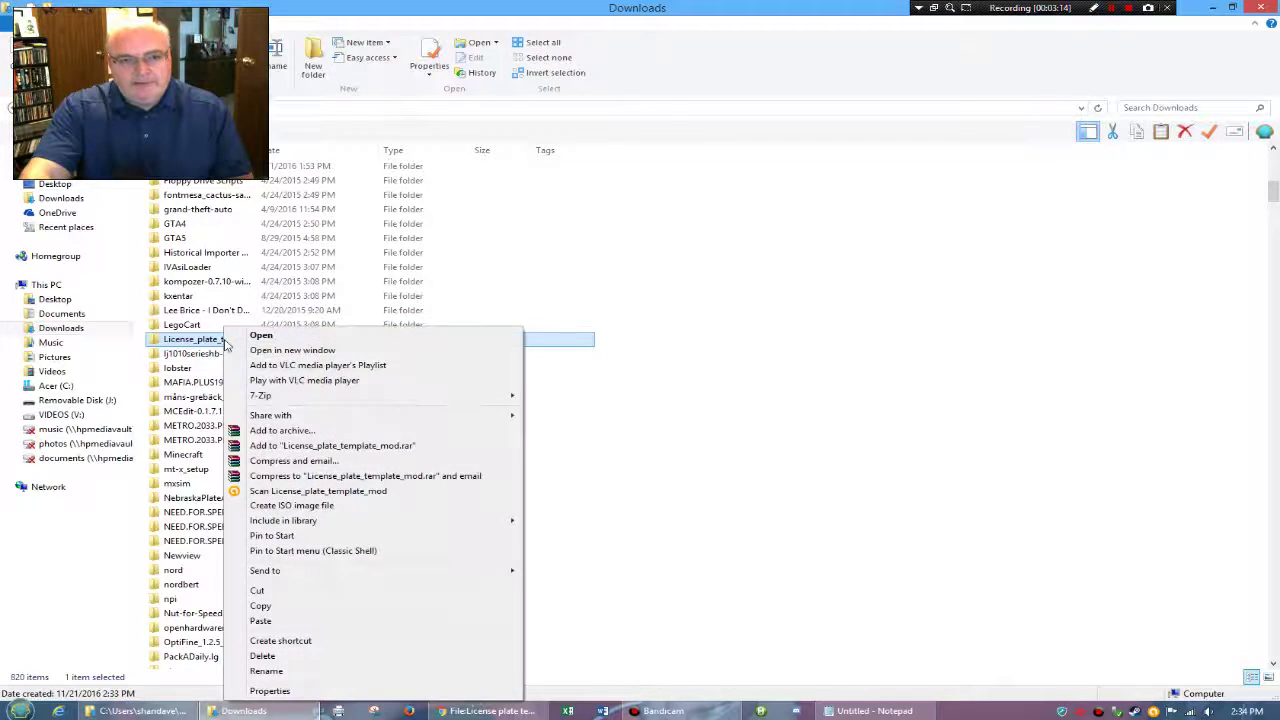
- Rename the extracted License_plate_template_mod folder in Downloads to 'pa_plate'
click(266, 671)
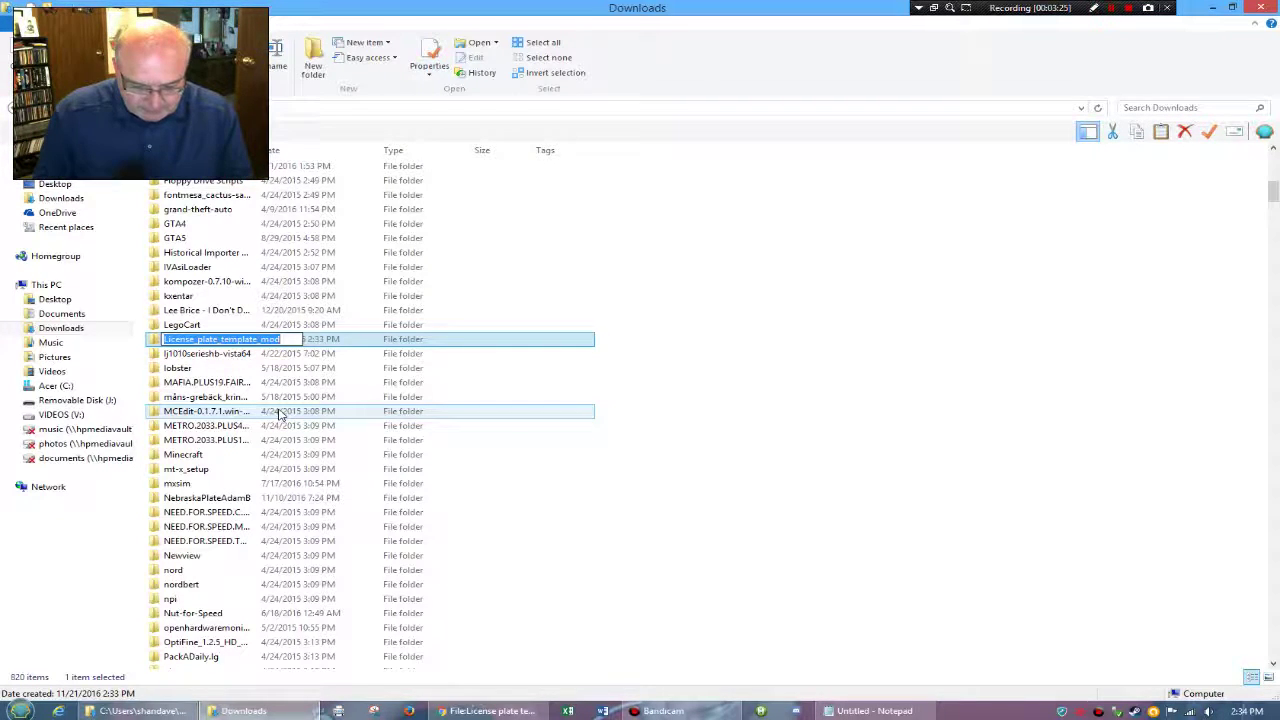
text(pa_pla)
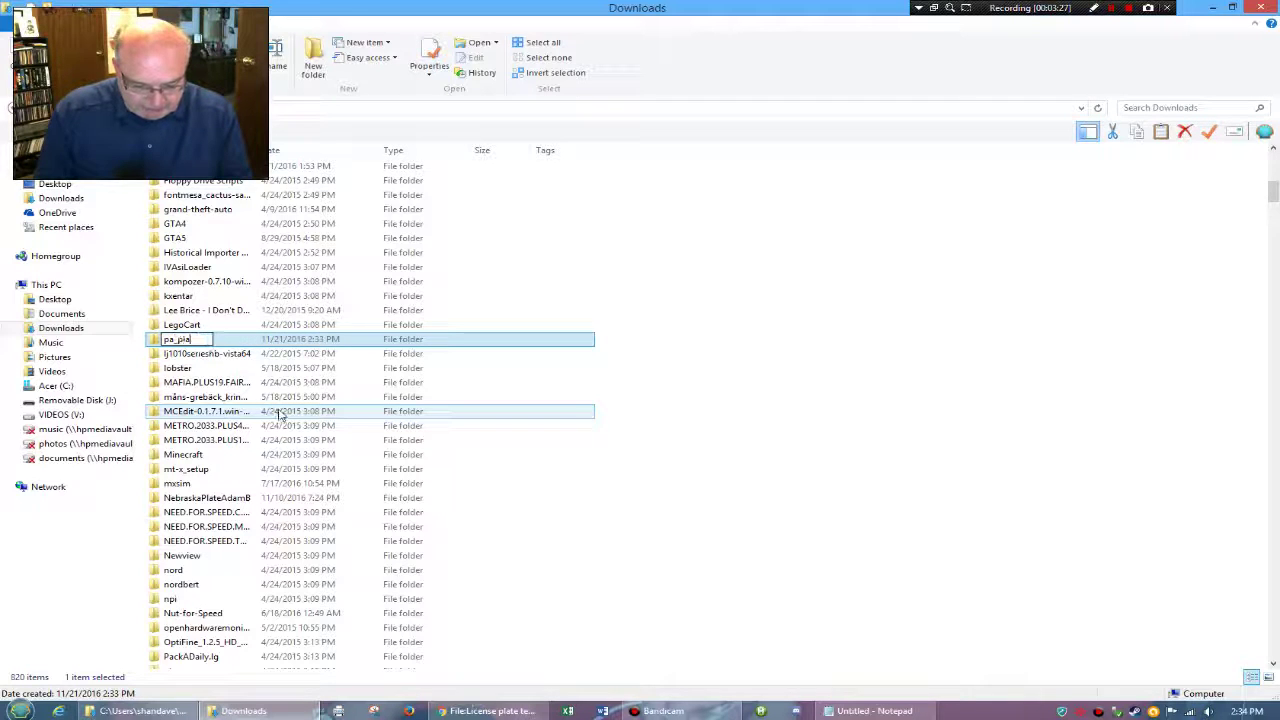
text(te)
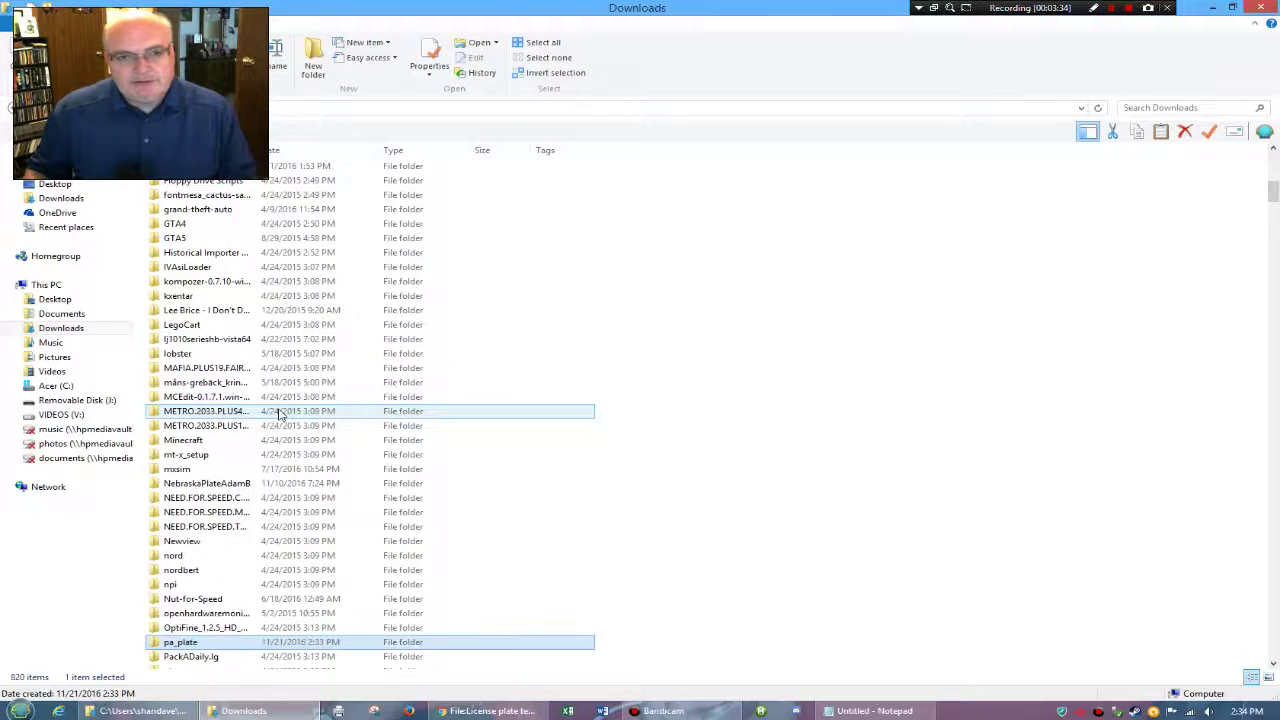
key(Return)
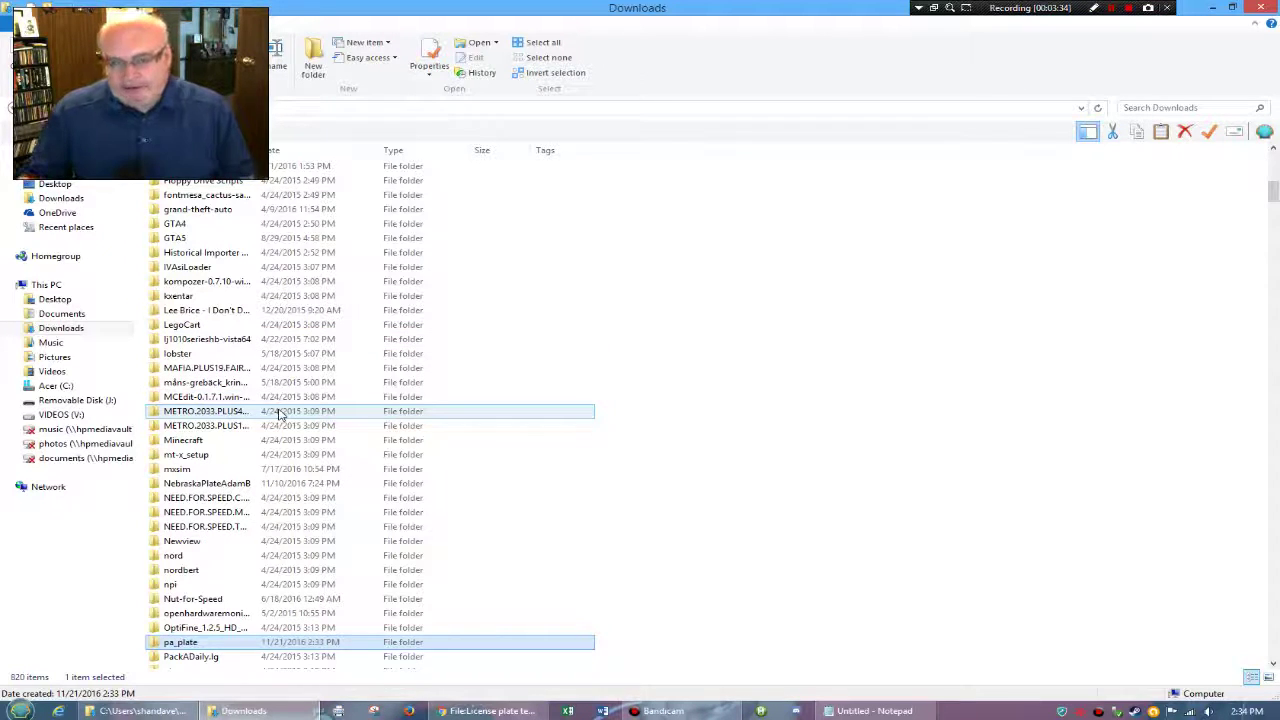
- Open pa_plate\vehicles, shrink and reposition the window, then return to Downloads
double_click(186, 647)
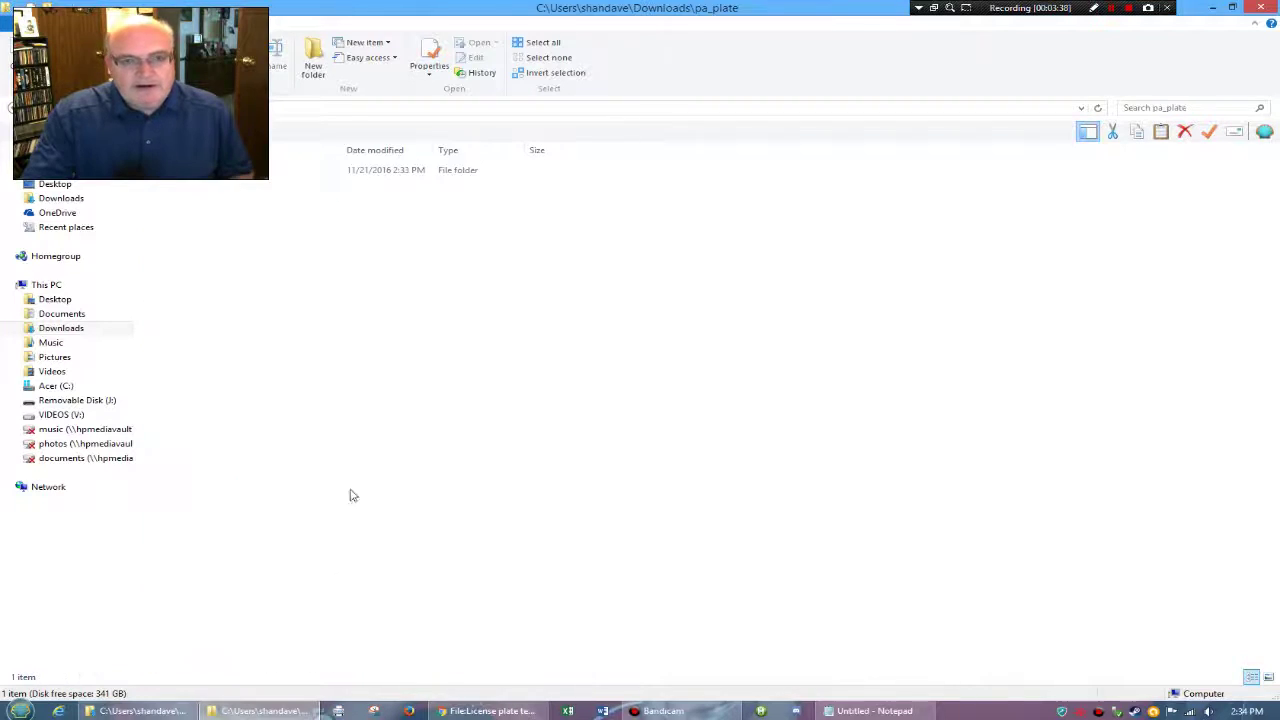
click(184, 181)
double_click(184, 181)
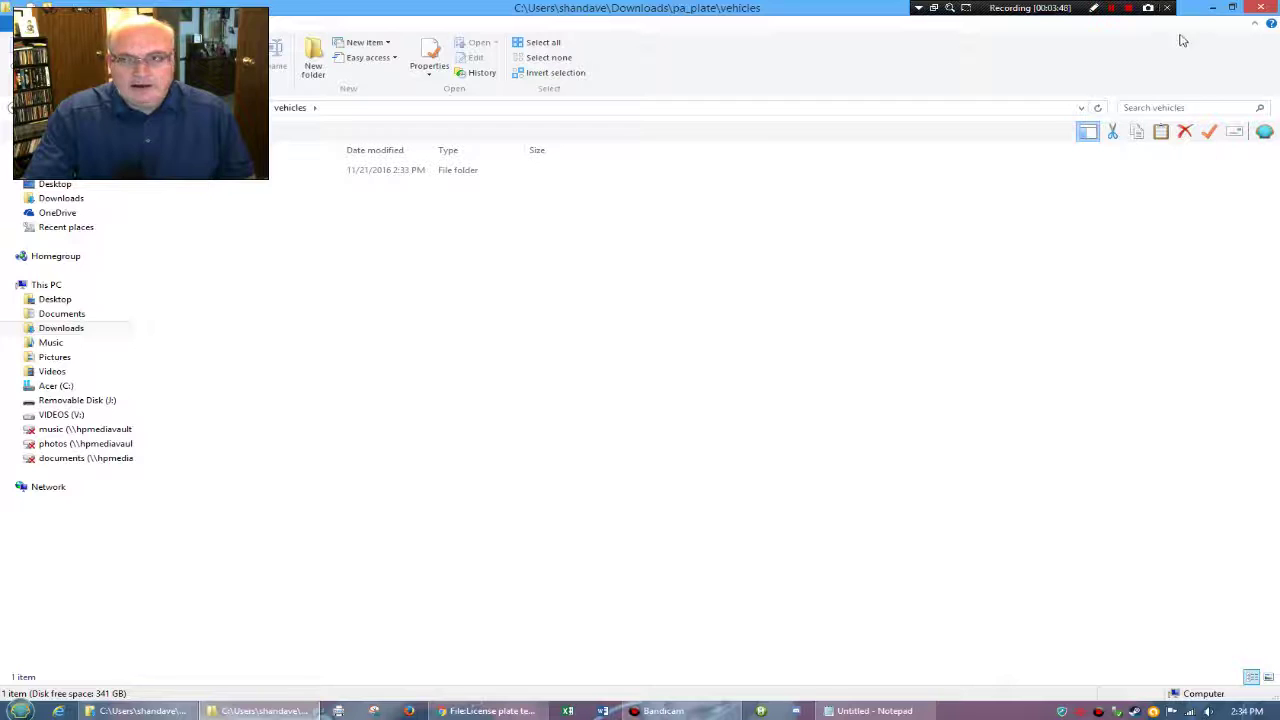
click(1232, 7)
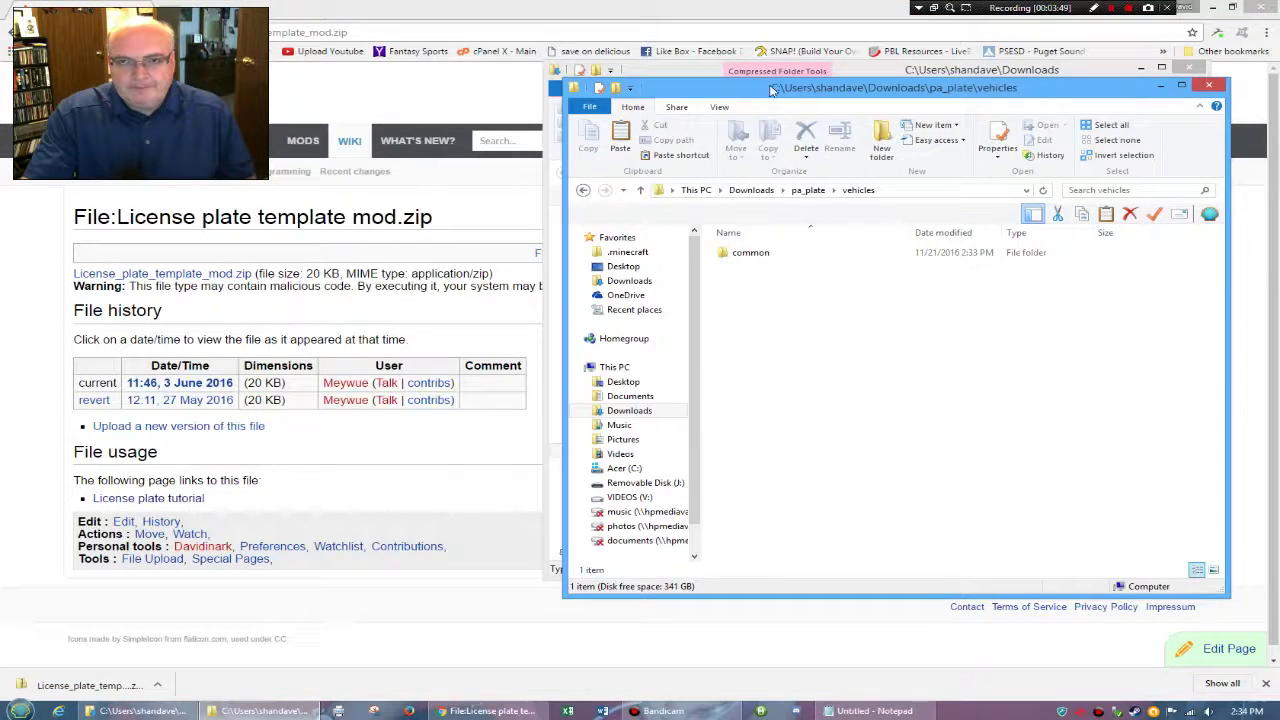
drag(770, 88, 643, 138)
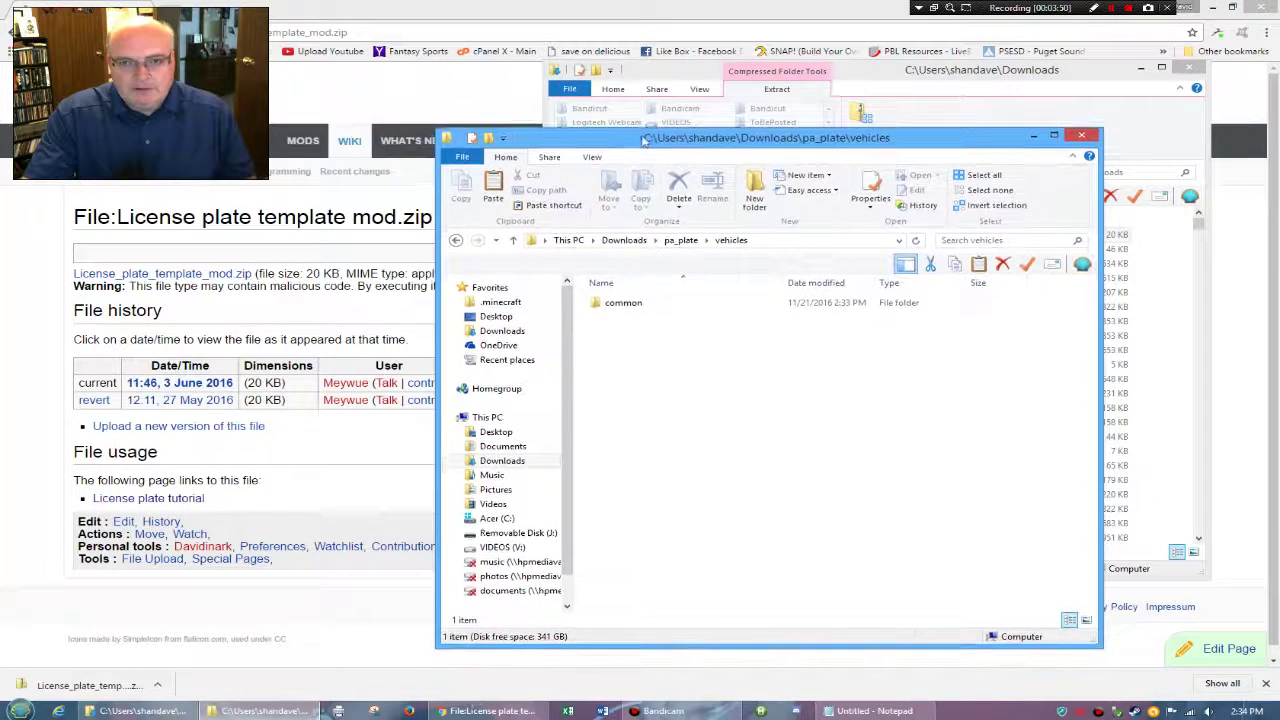
click(456, 241)
click(456, 241)
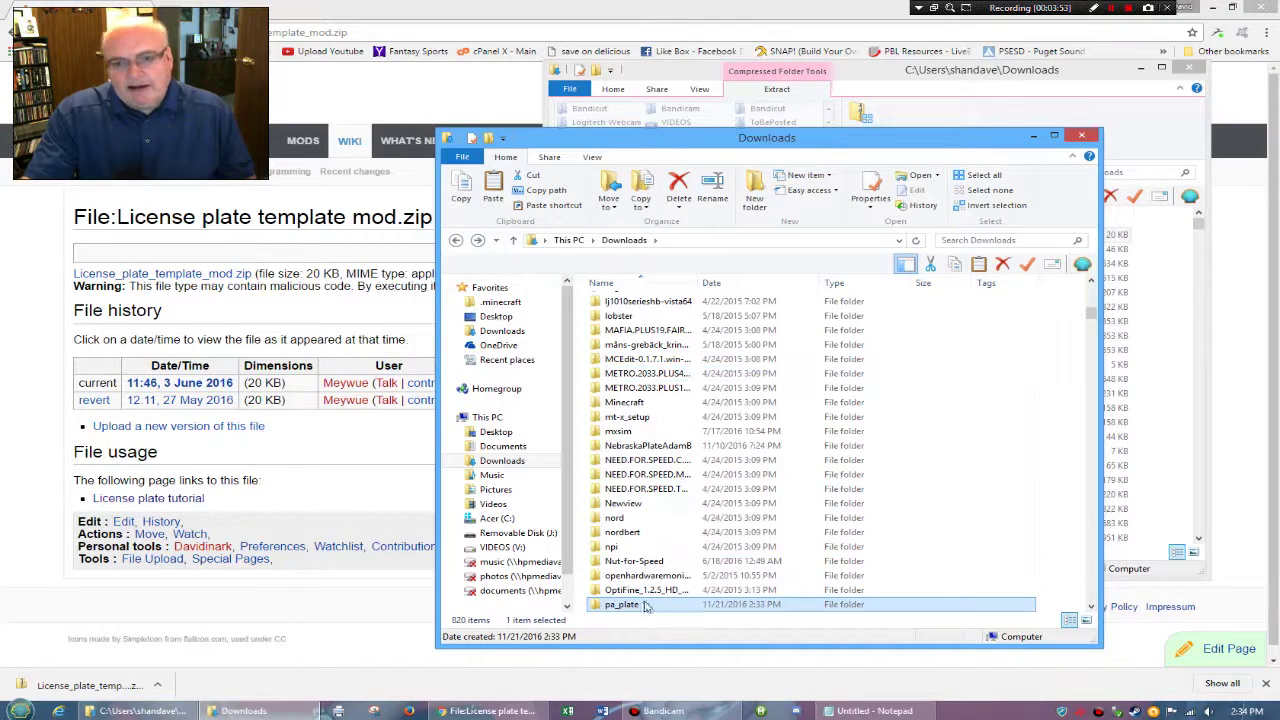
scroll(635, 583, down, 1)
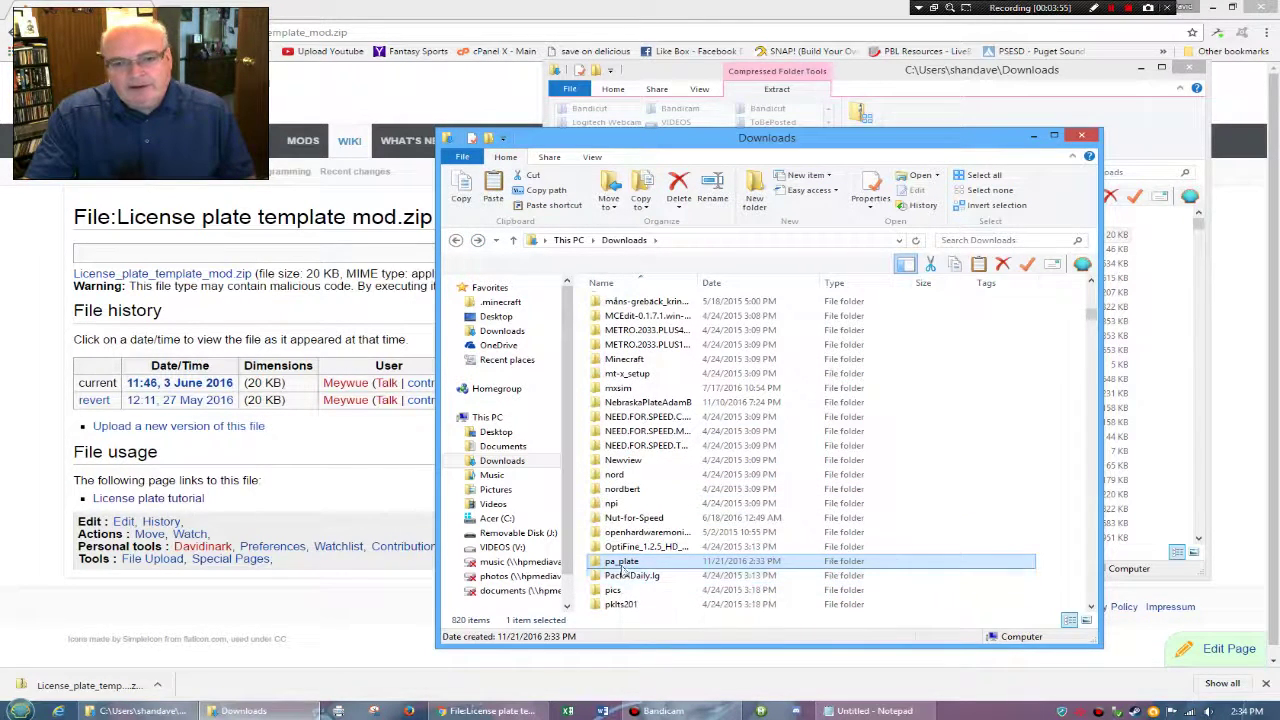
right_click(626, 562)
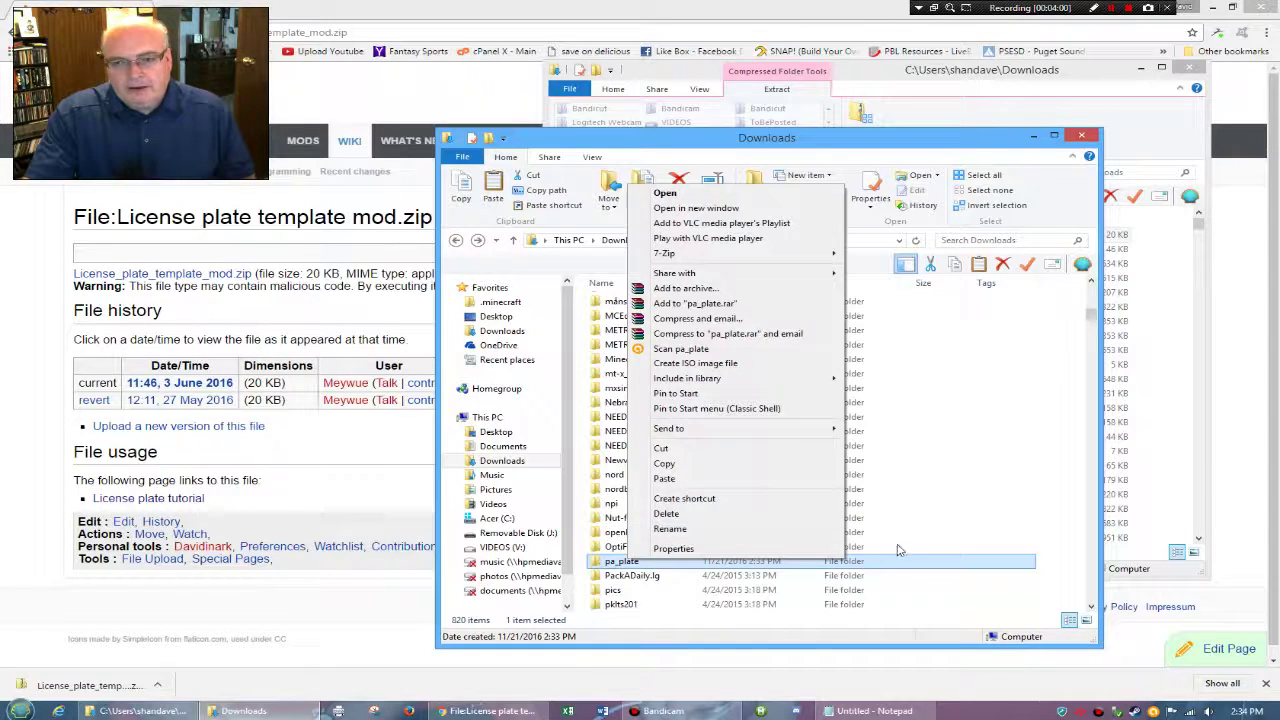
- Navigate into pa_plate\vehicles\common\licenseplates and select the user_license_plate folder
double_click(597, 566)
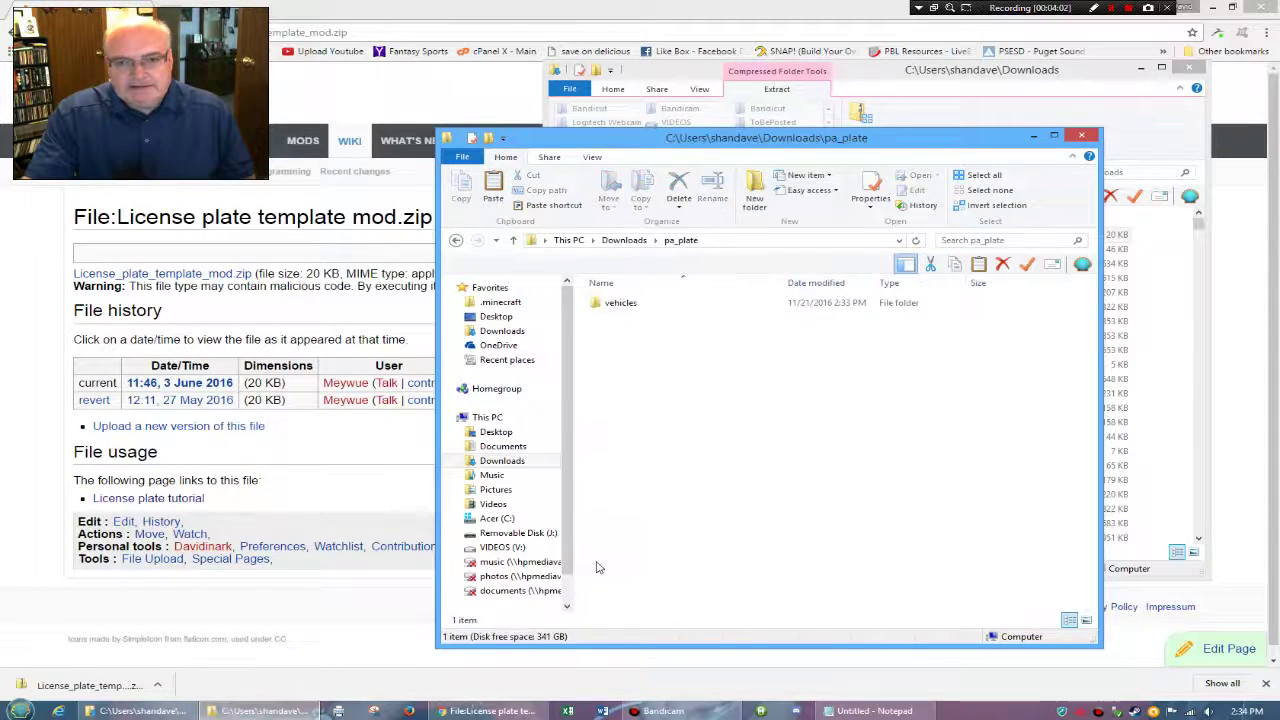
double_click(619, 310)
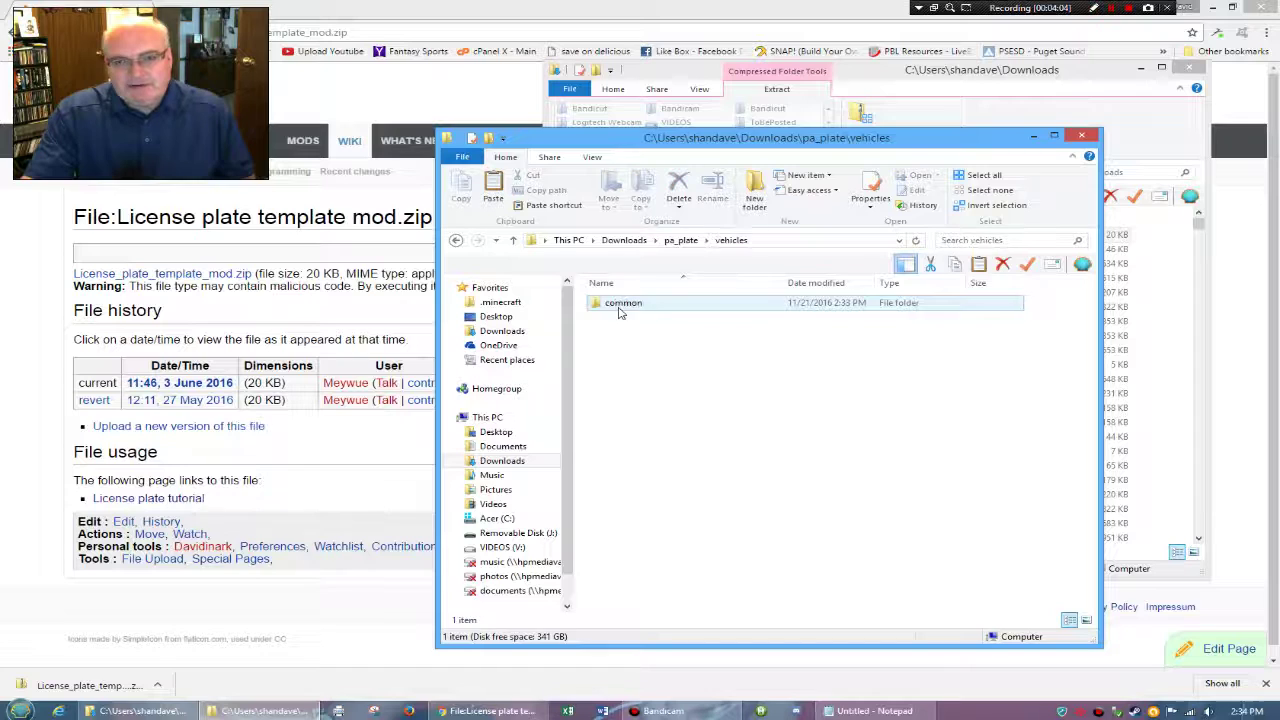
double_click(617, 306)
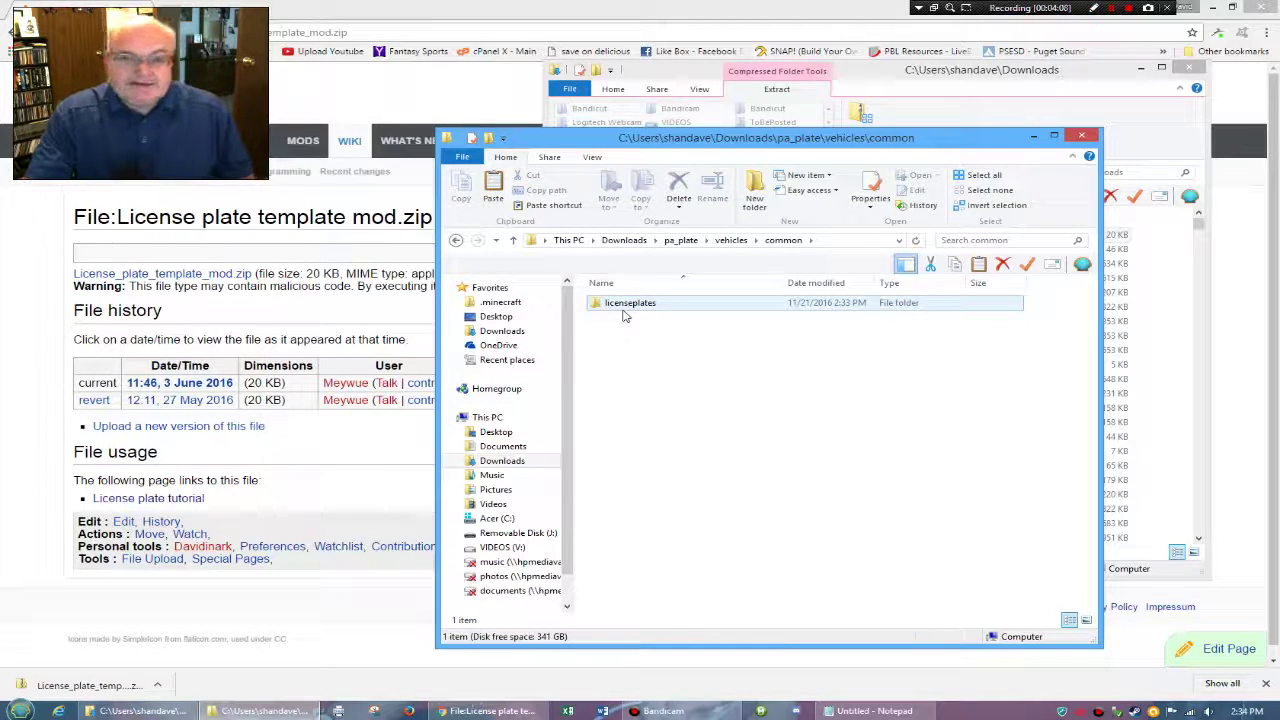
double_click(635, 306)
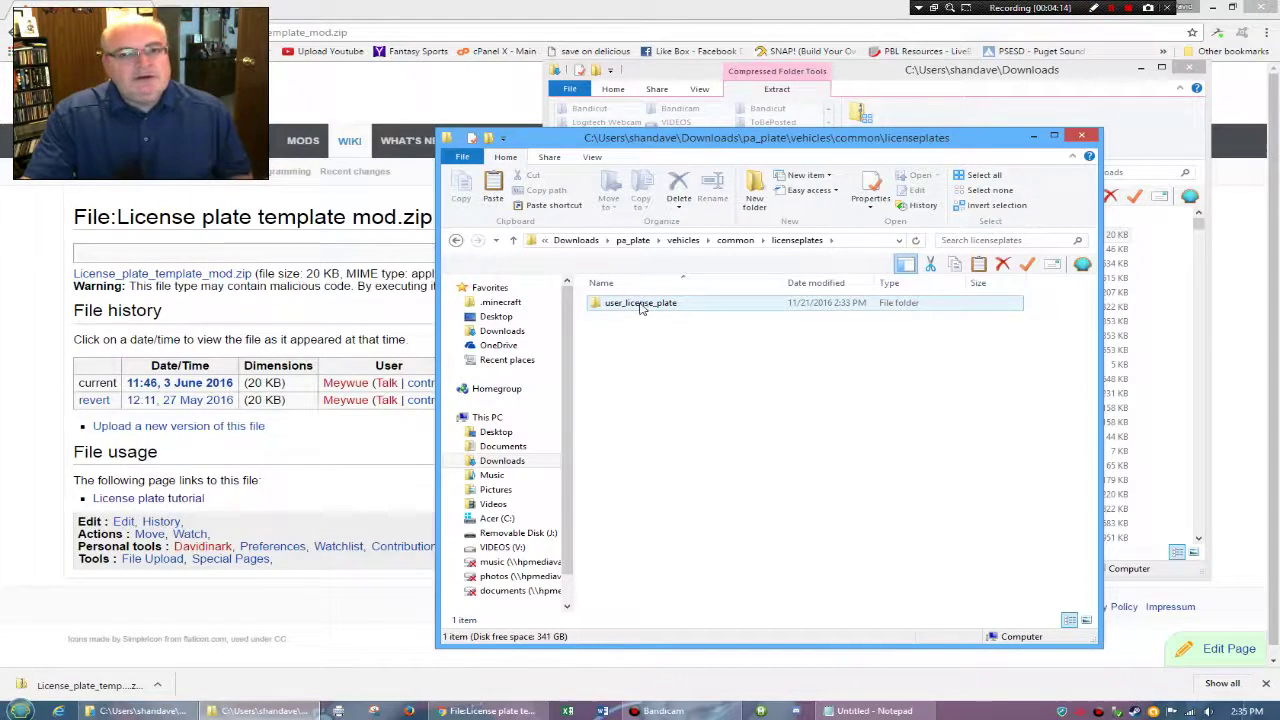
click(640, 307)
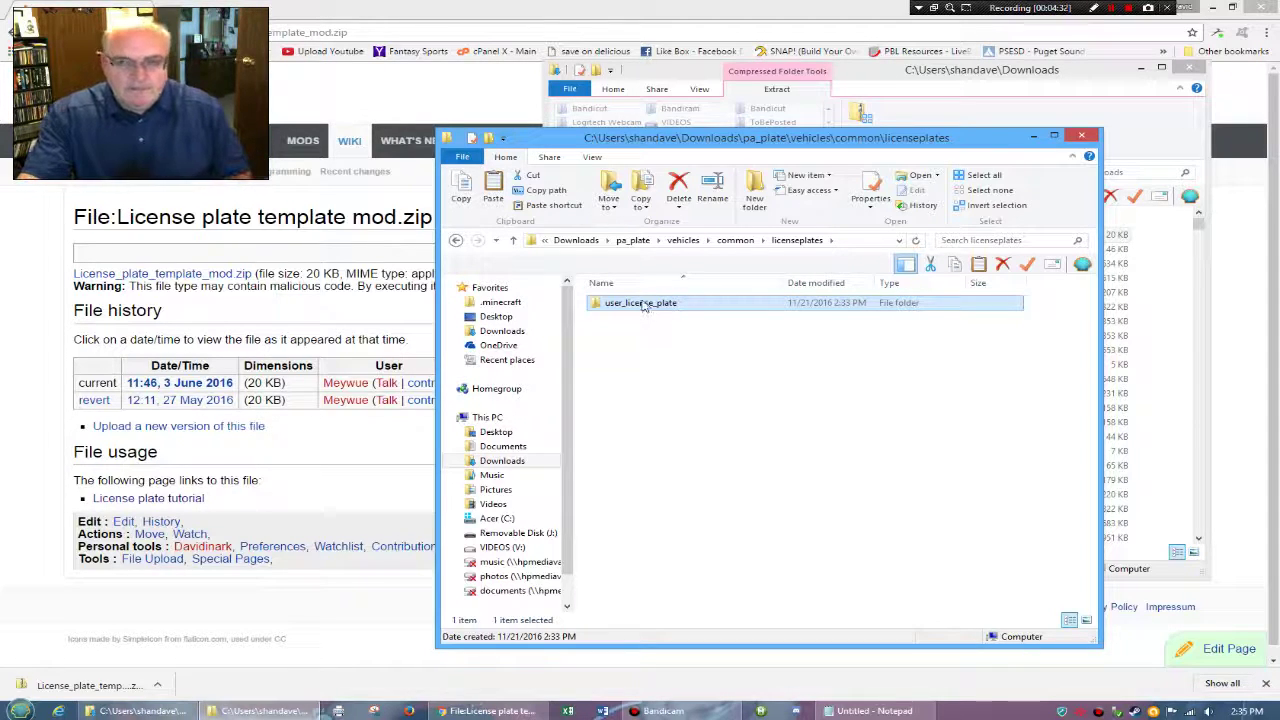
- Rename user_license_plate to 'pa_plate' and open it to see its json, png and jbeam files
click(645, 303)
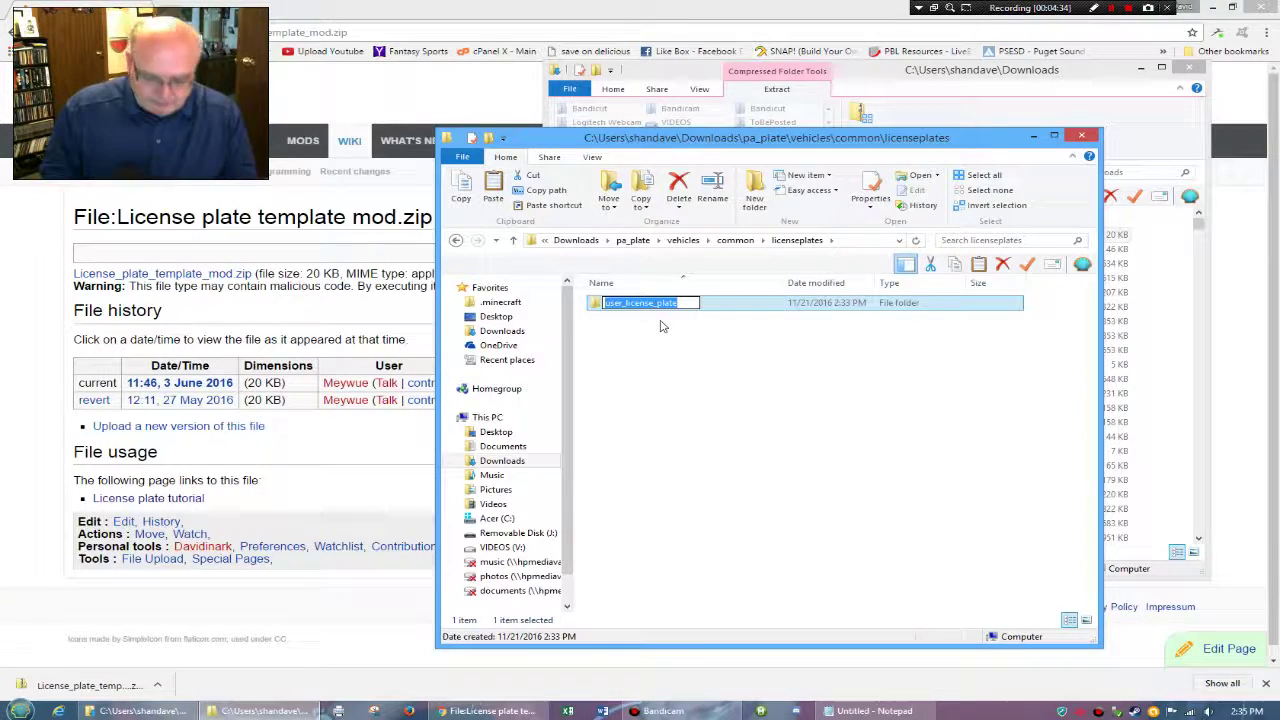
text(pa_plate)
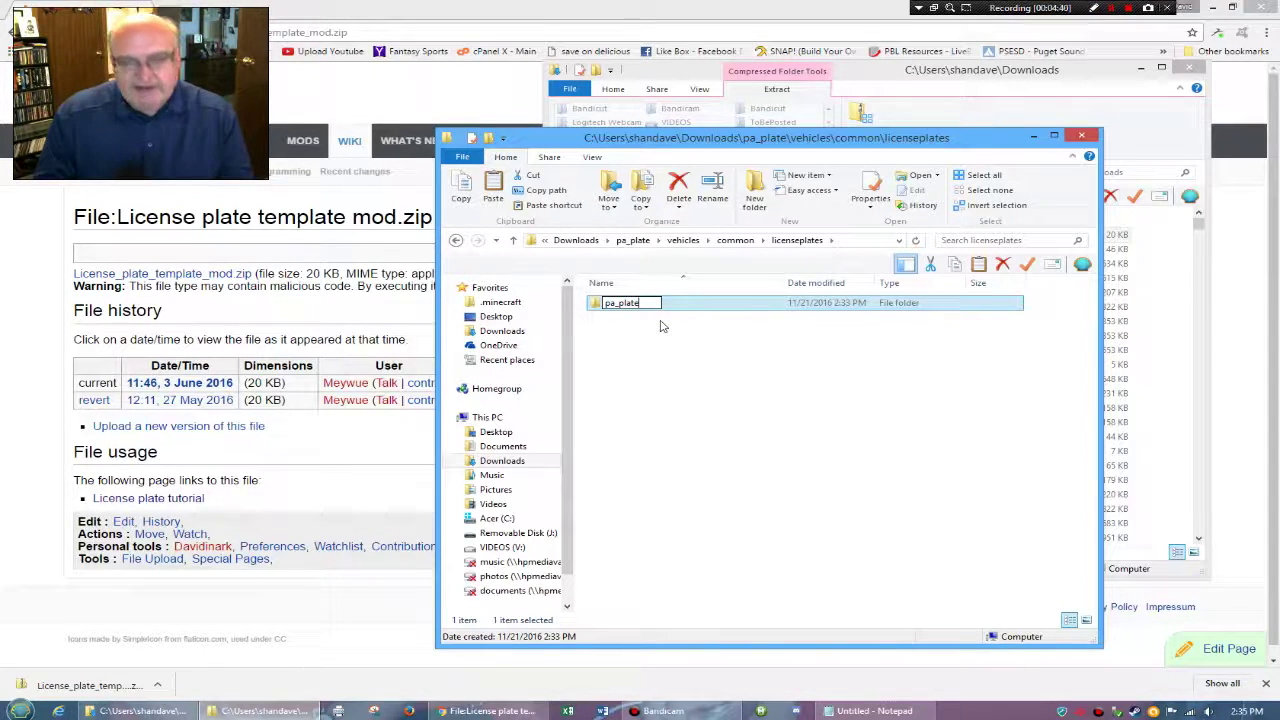
key(Return)
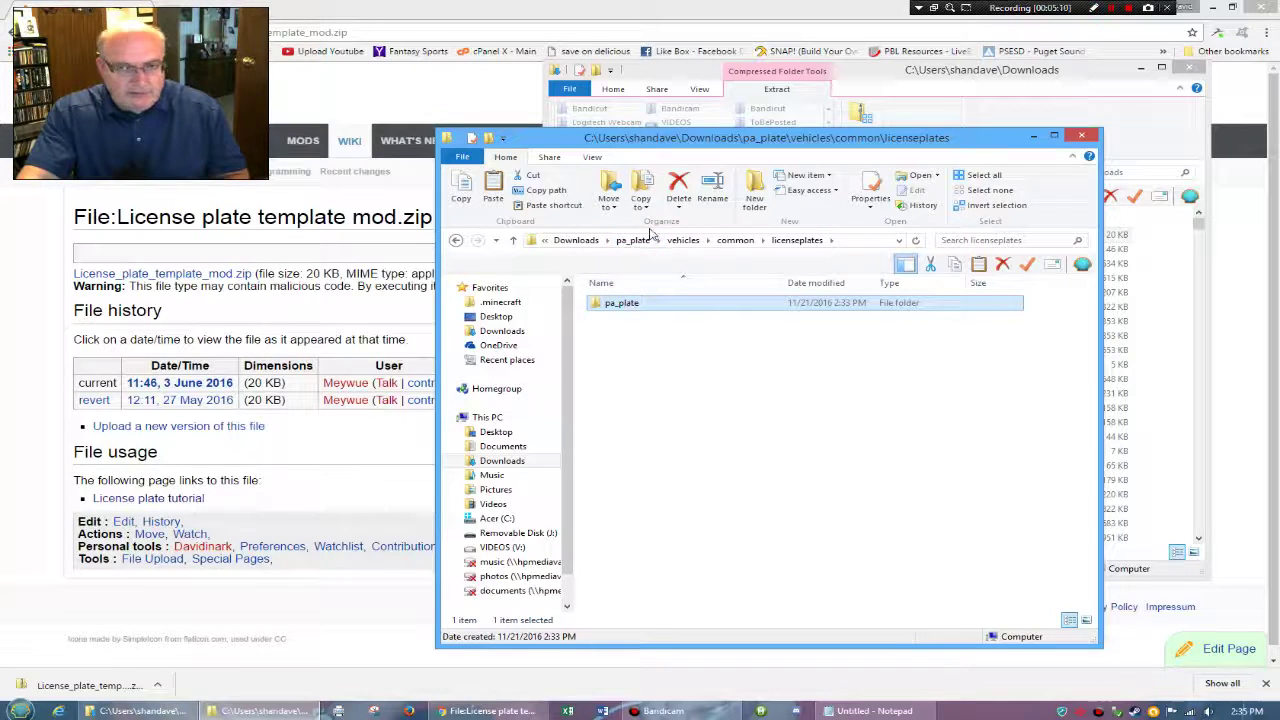
double_click(625, 304)
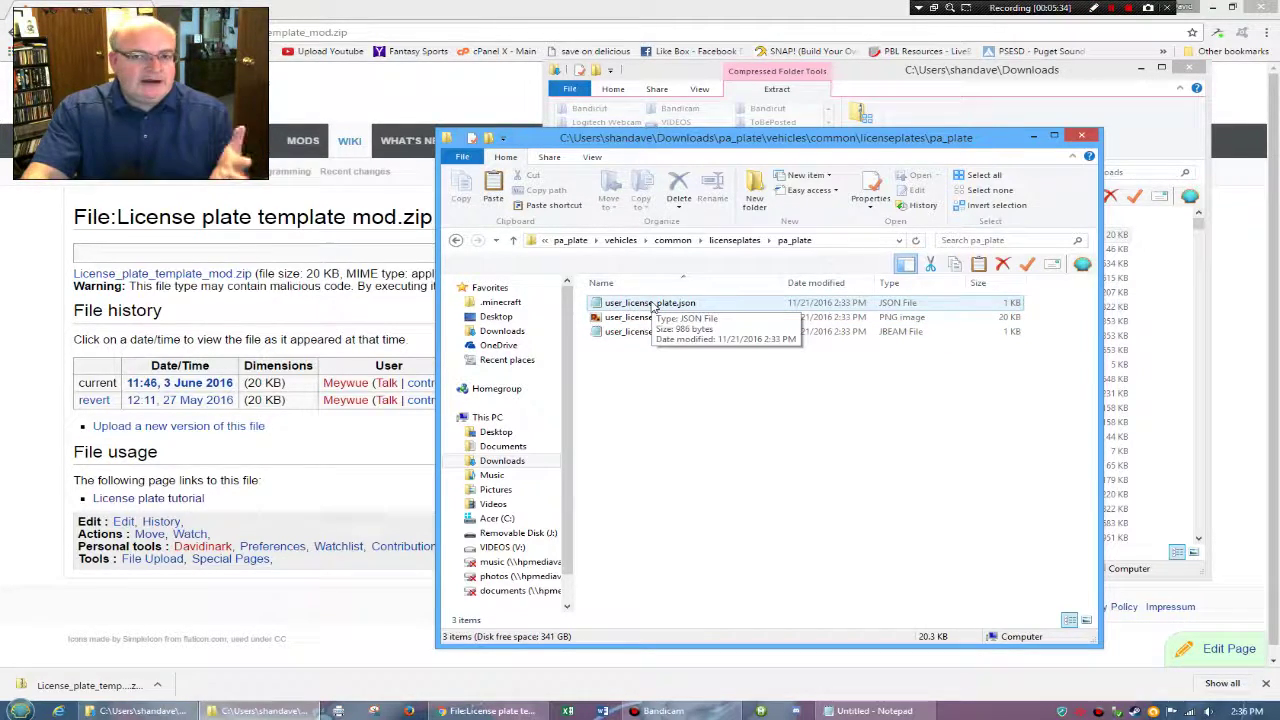
- Open user_license_plate.json with Notepad and move the Notepad window toward the screen centre
right_click(651, 307)
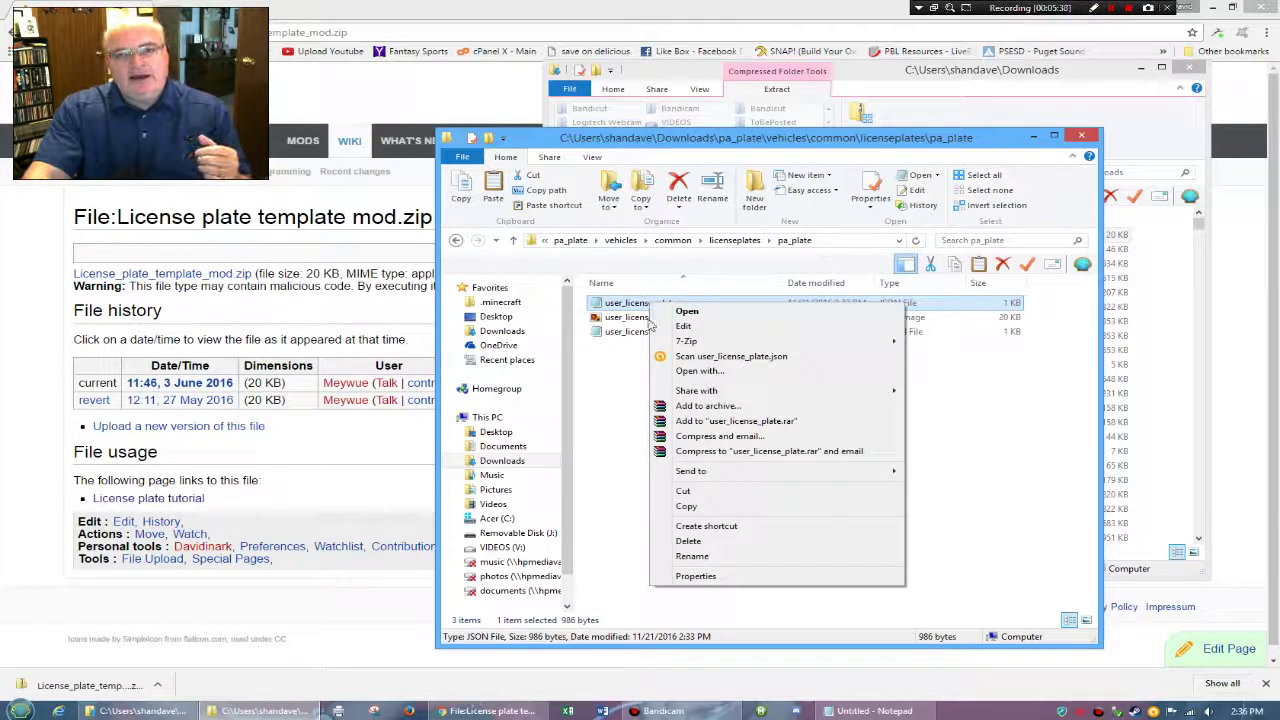
click(712, 372)
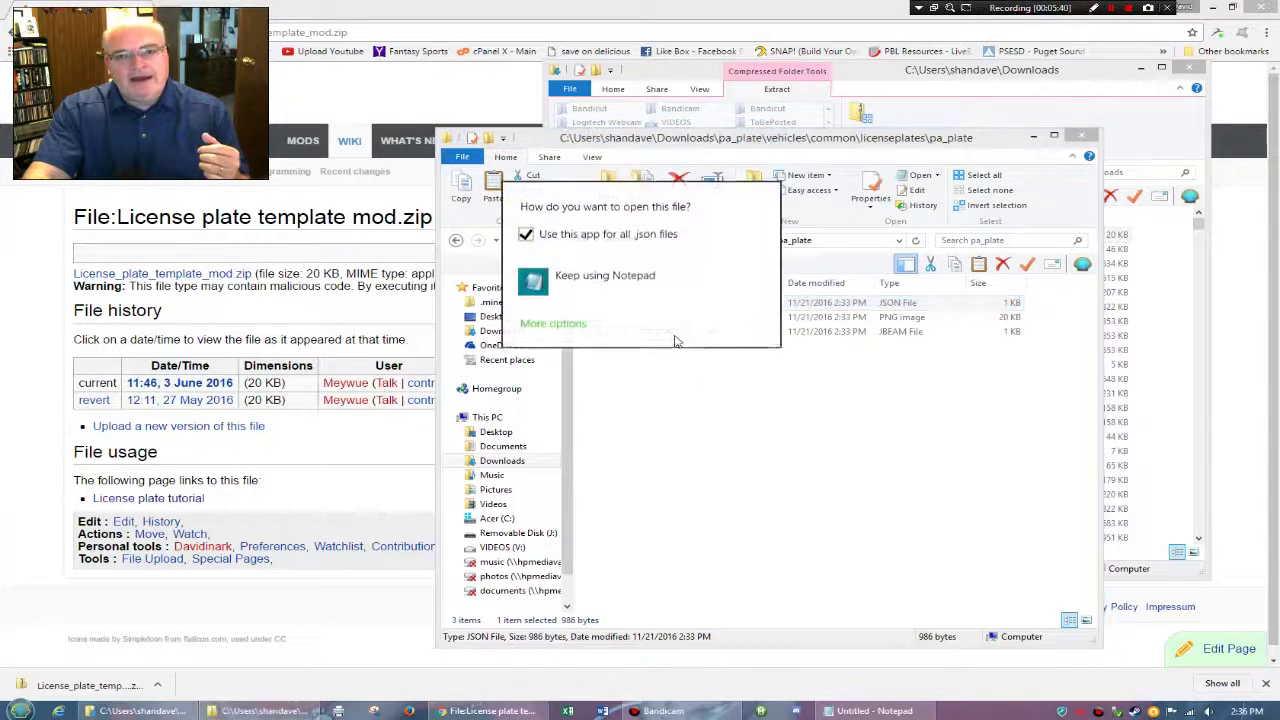
click(583, 288)
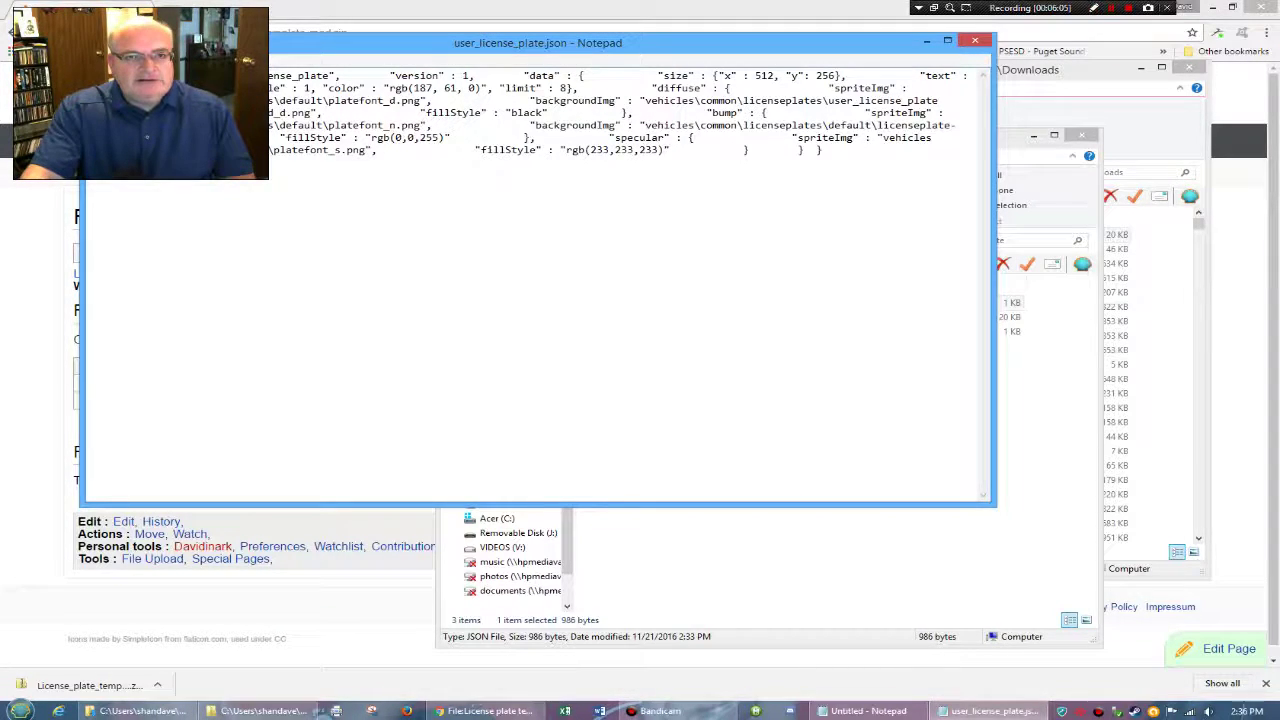
drag(278, 46, 463, 204)
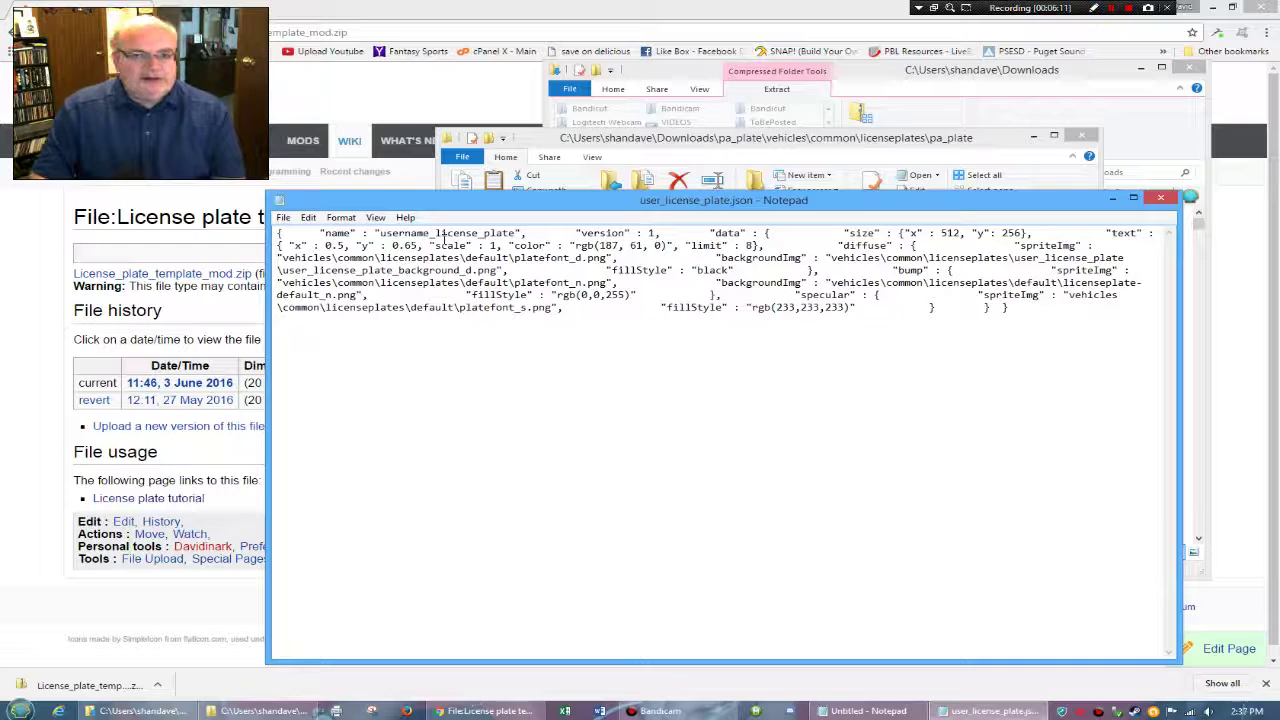
- Replace the "name" value username_license_plate with "PA Plate"
key(Right)
key(Right)
key(Right)
key(Right)
key(Right)
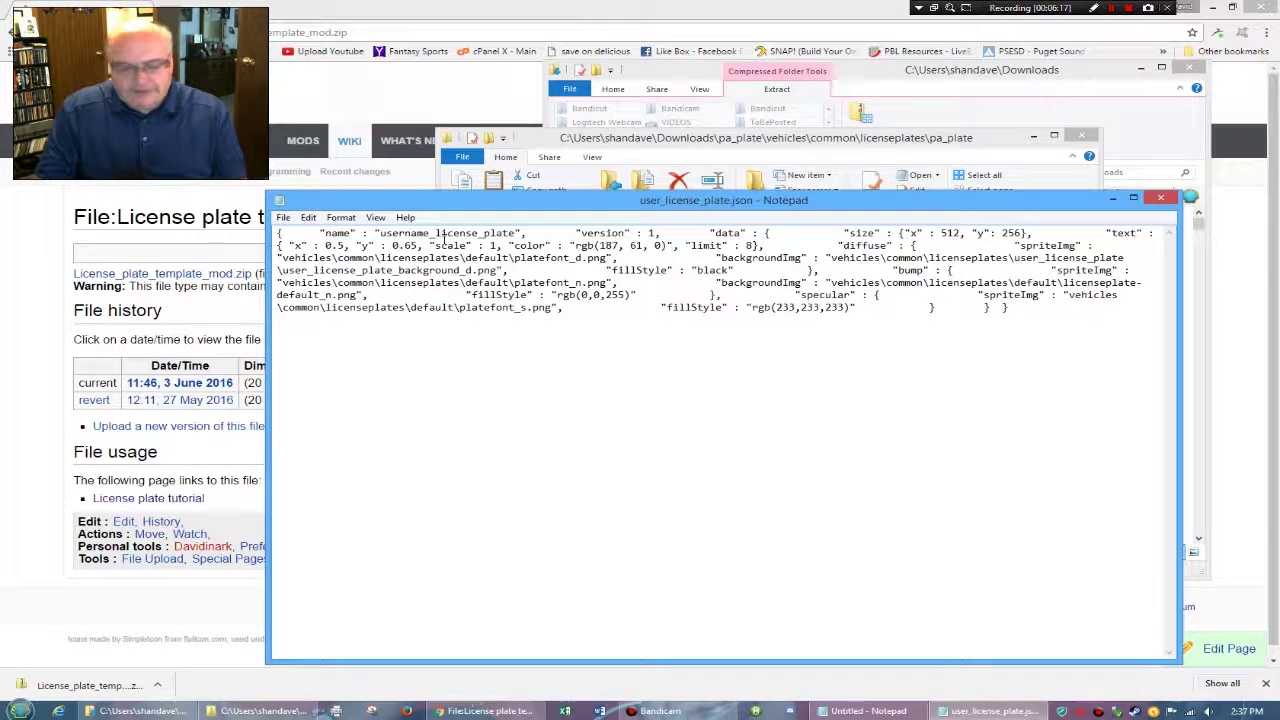
key(Delete)
key(Delete)
key(Delete)
key(Delete)
key(Delete)
key(Delete)
key(Delete)
key(Delete)
key(Delete)
key(Delete)
key(Delete)
key(Delete)
key(Delete)
key(Delete)
key(Delete)
key(Delete)
key(Delete)
key(Delete)
key(Delete)
key(Delete)
key(Delete)
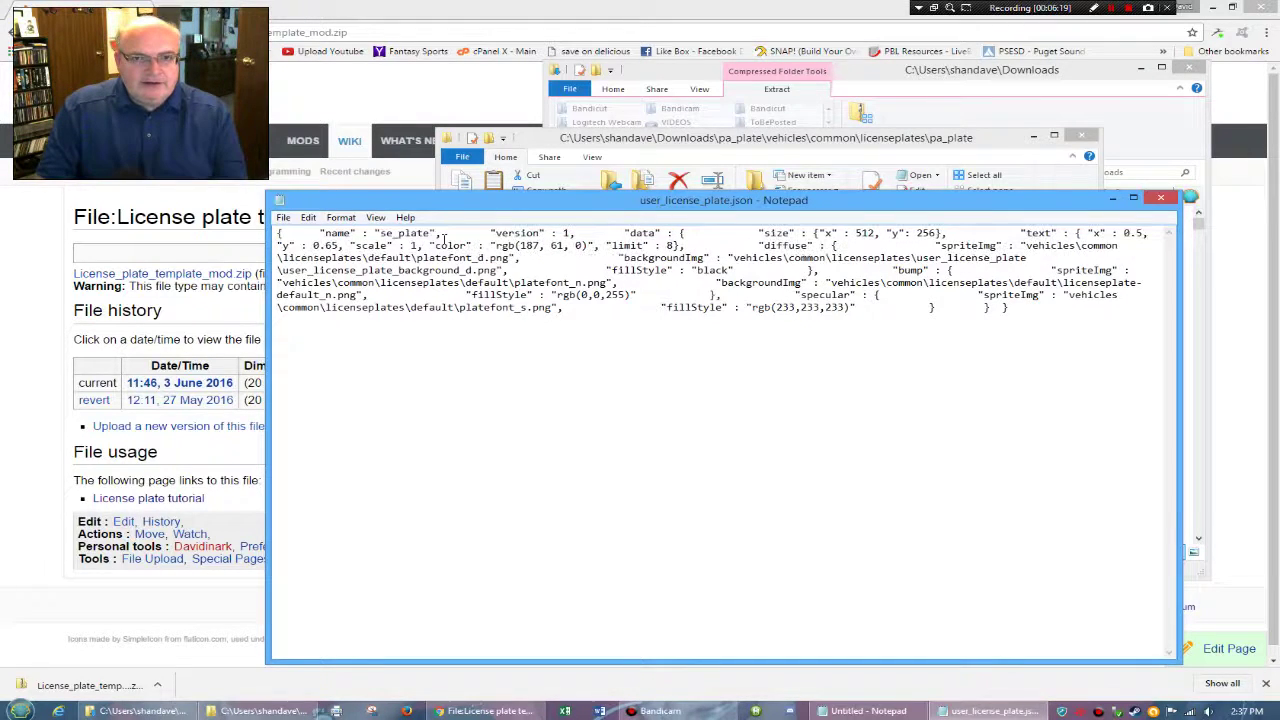
key(Delete)
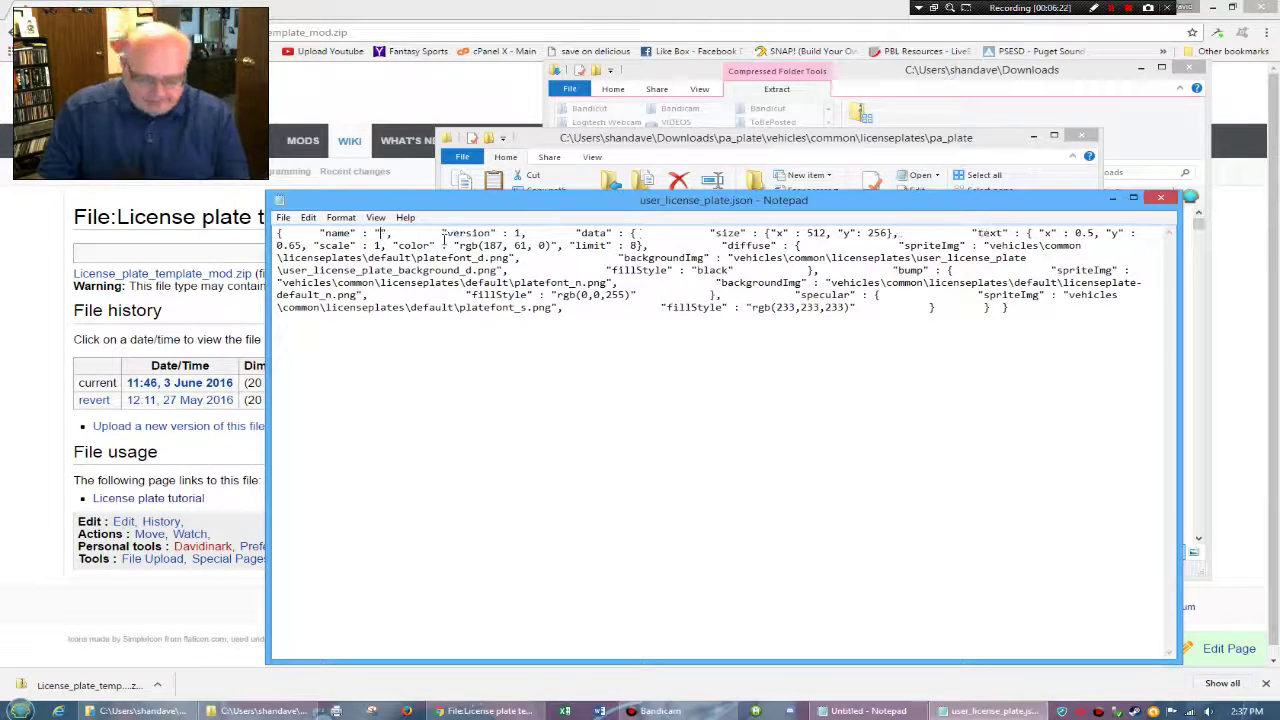
text(P)
text(A L)
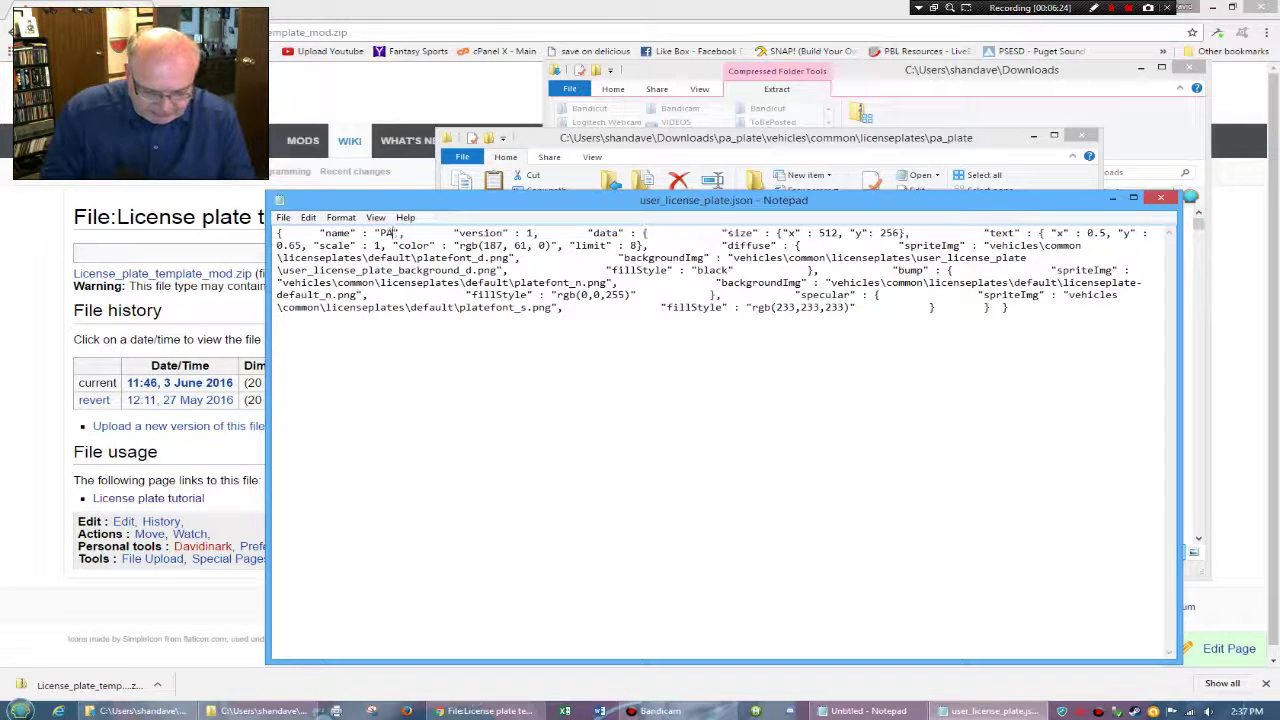
key(BackSpace)
text(Plate)
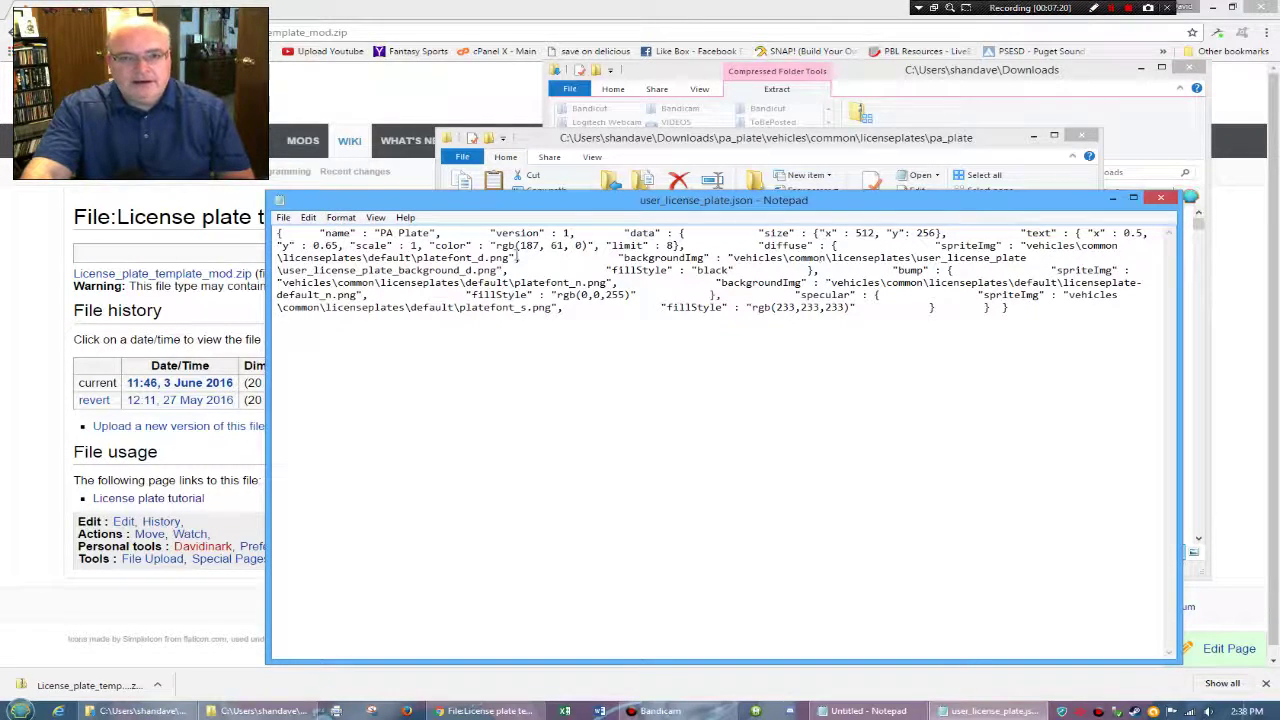
- Change the folder in the diffuse background image path to pa_plate
click(916, 258)
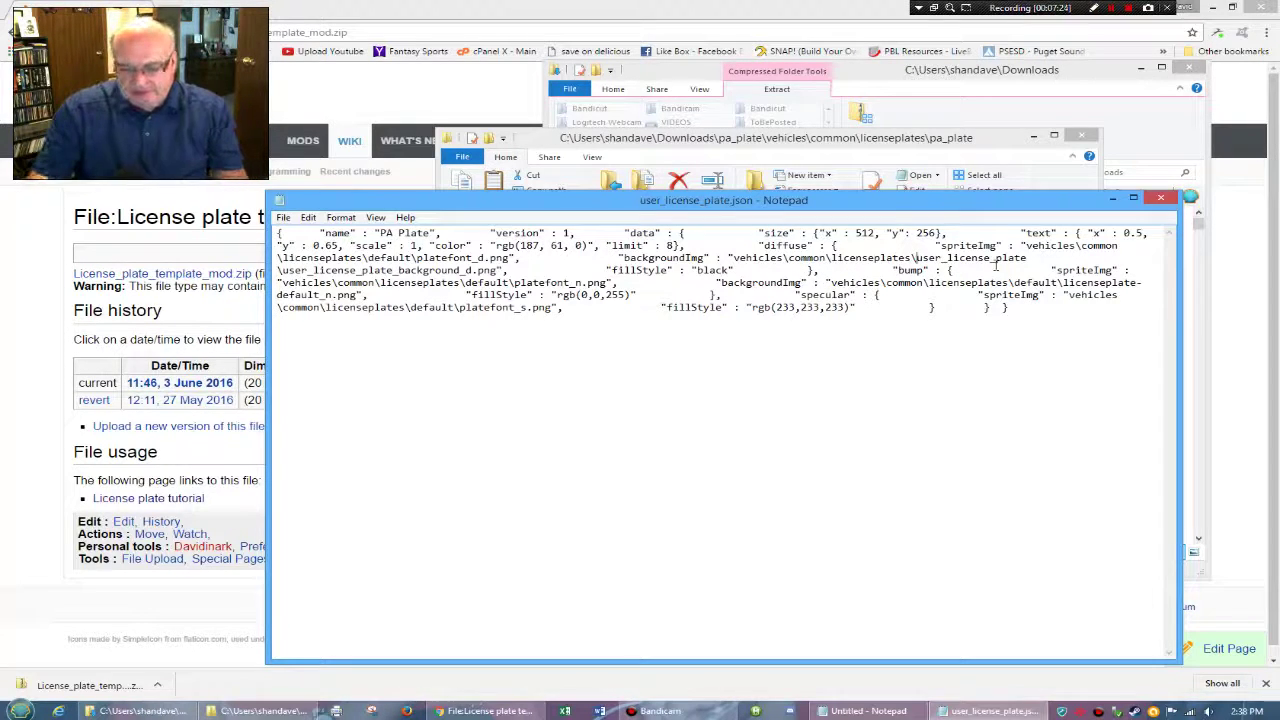
key(Delete)
key(Delete)
key(Delete)
key(Delete)
key(Delete)
key(Delete)
key(Delete)
key(Delete)
key(Delete)
key(Delete)
key(Delete)
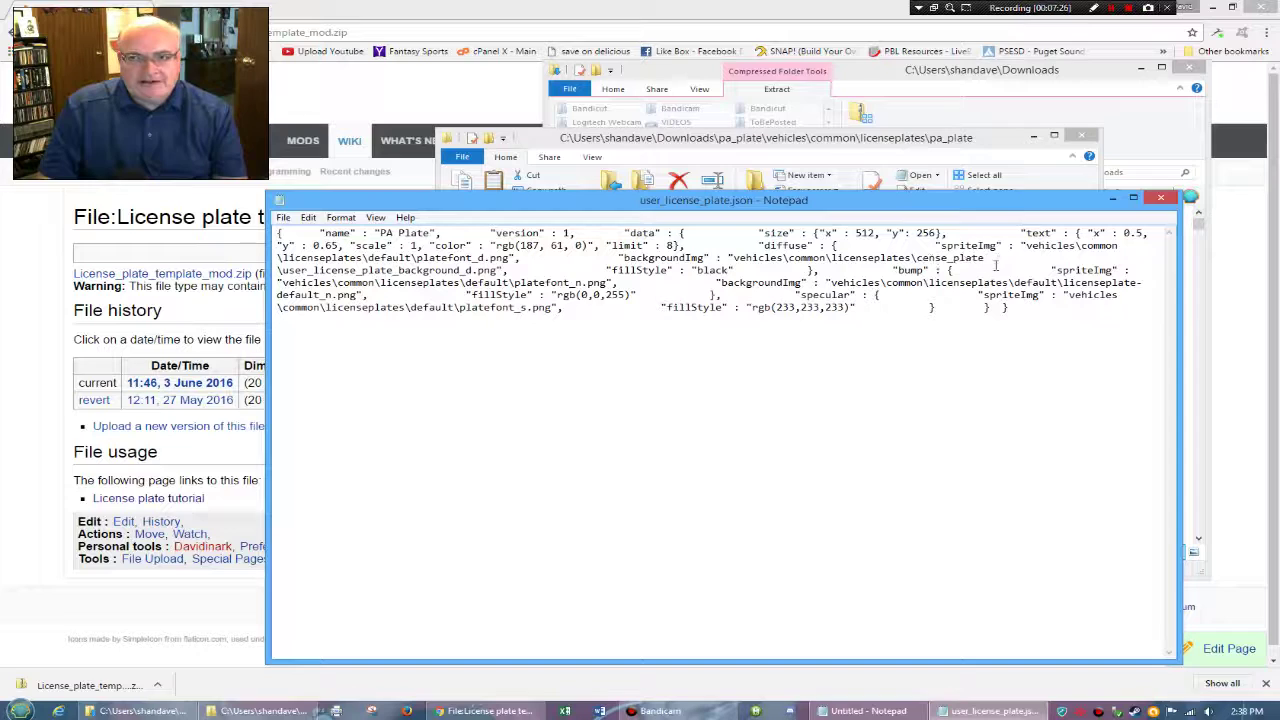
key(Delete)
key(Delete)
key(Delete)
key(Delete)
key(Delete)
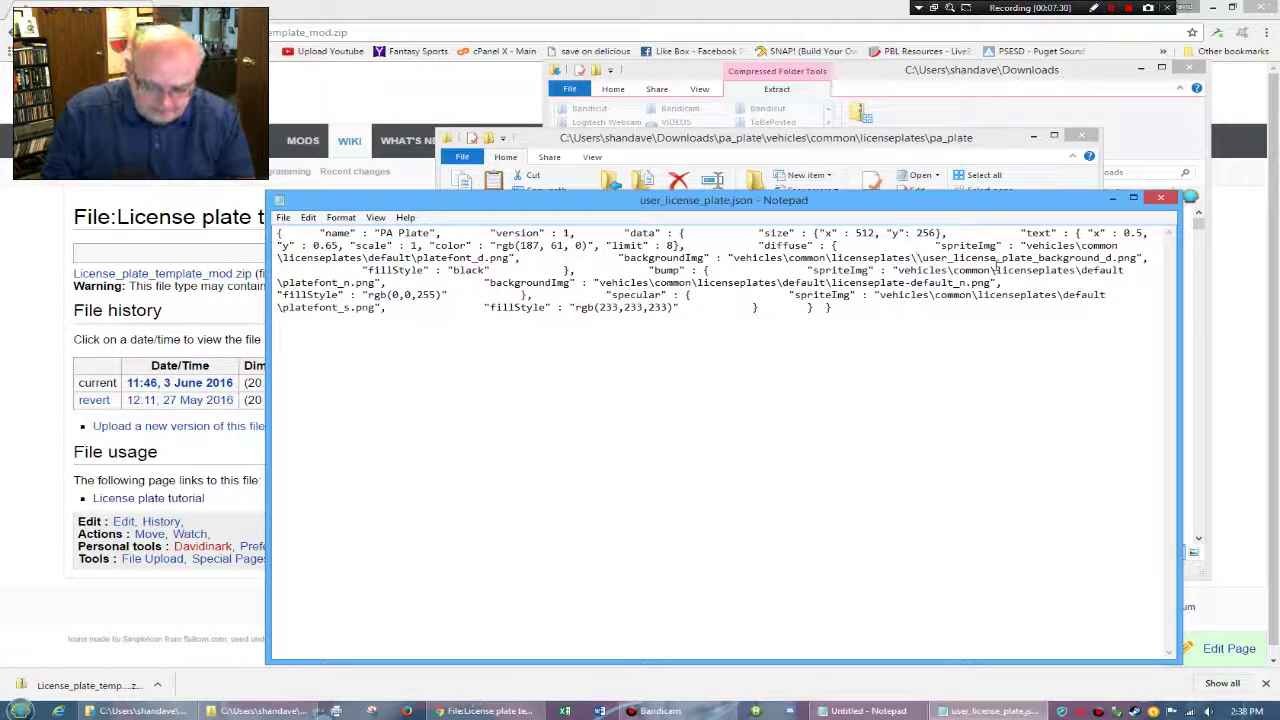
text(pa_pla)
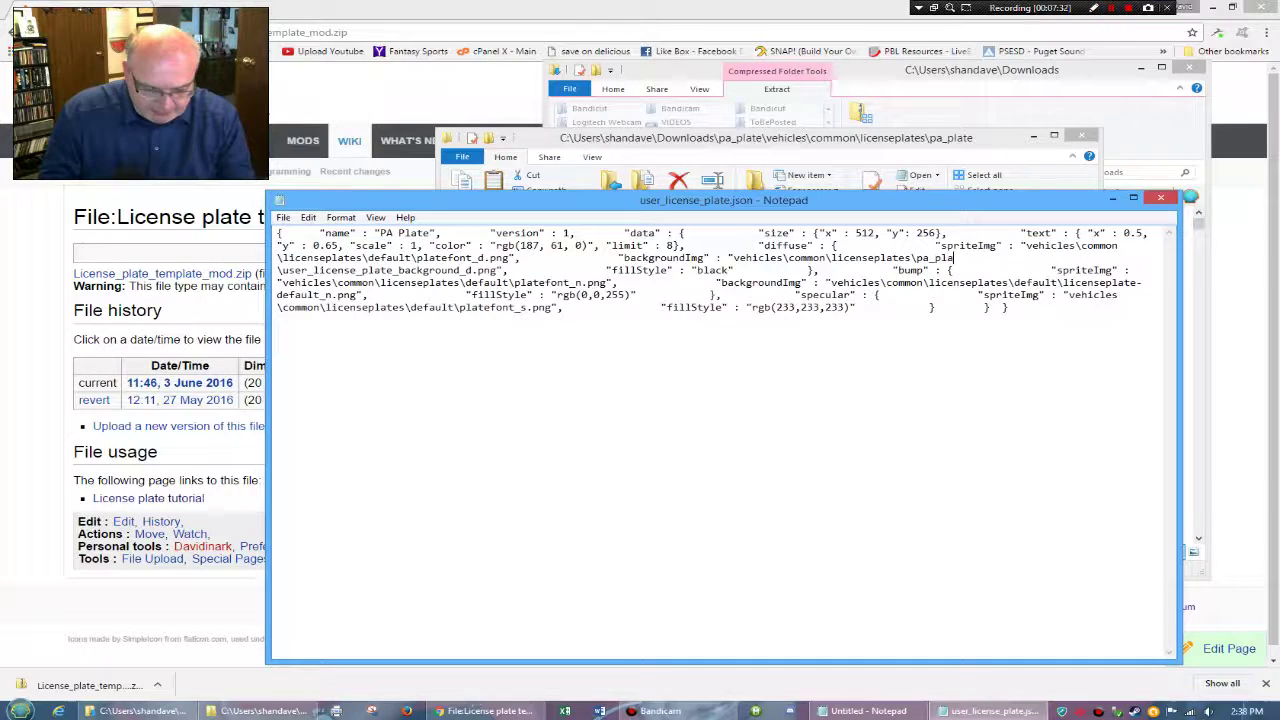
text(te)
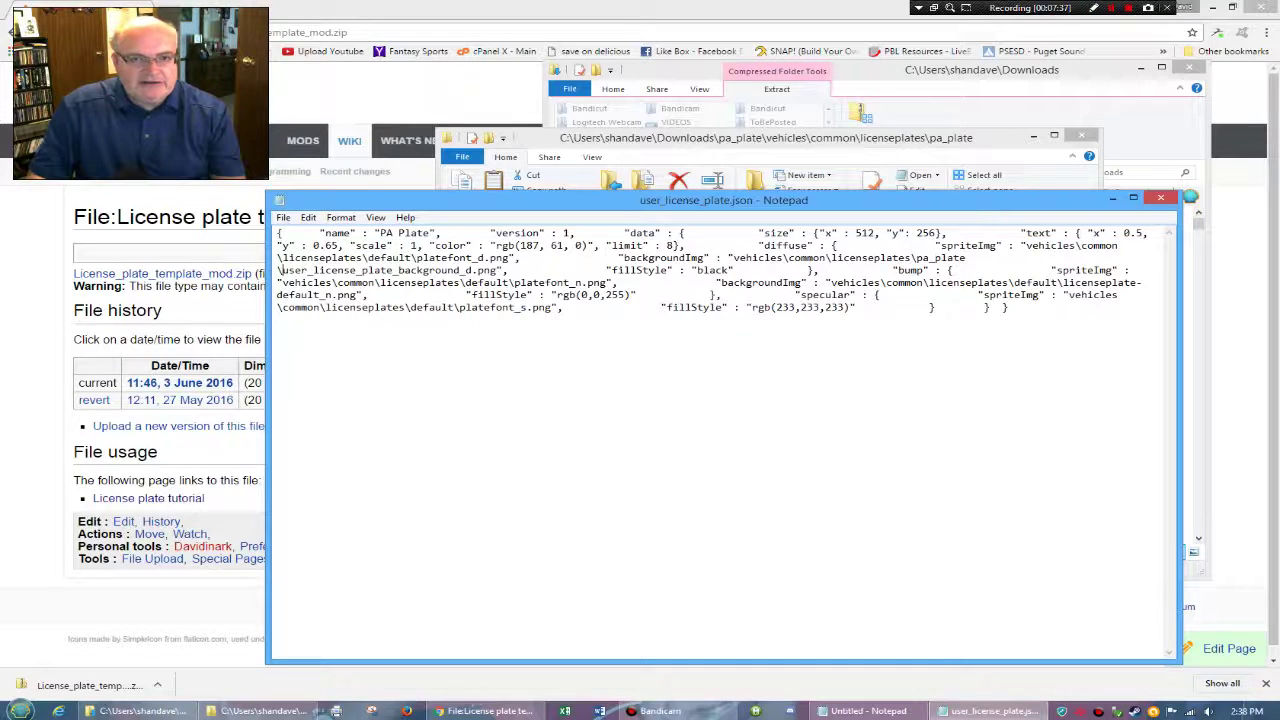
- Rename the background image in the path to pa_plate.png and close Notepad
key(Delete)
key(Delete)
key(Delete)
key(Delete)
key(Delete)
key(Delete)
key(Delete)
key(Delete)
key(Delete)
key(Delete)
key(Delete)
key(Delete)
key(Delete)
key(Delete)
key(Delete)
key(Delete)
key(Delete)
key(Delete)
key(Delete)
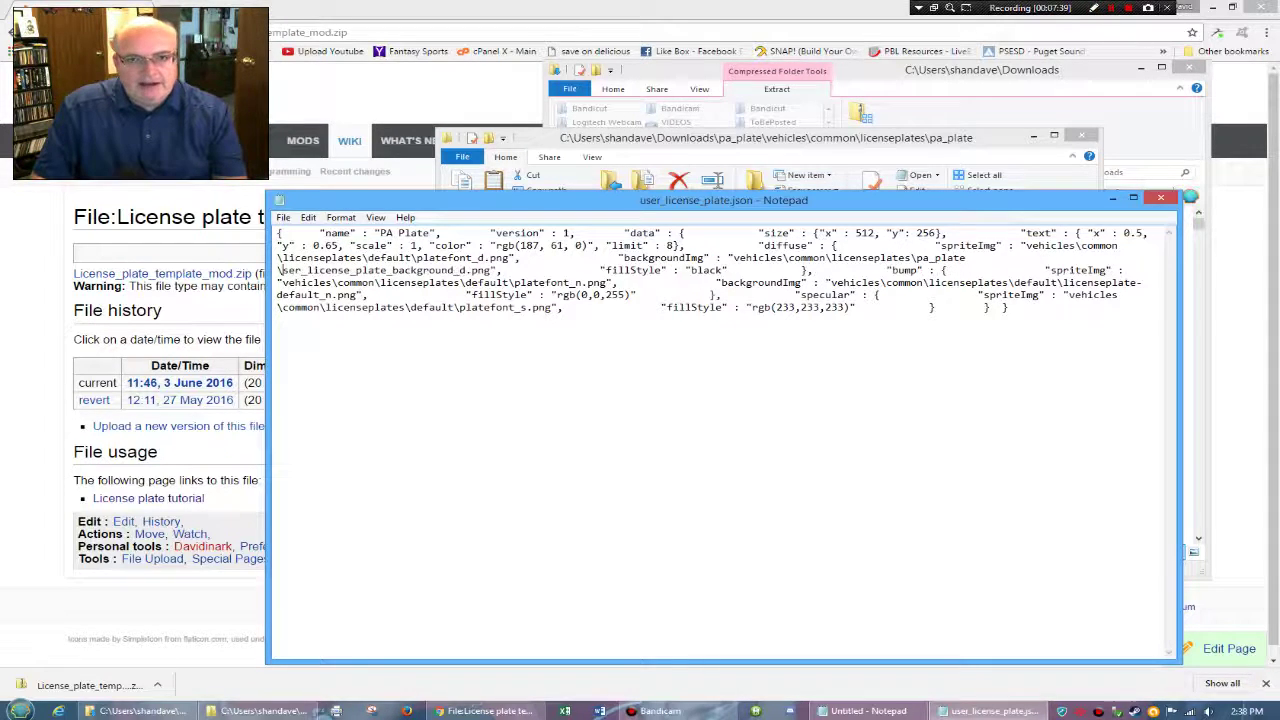
key(Delete)
key(Delete)
key(Delete)
key(Delete)
key(Delete)
key(Delete)
key(Delete)
key(Delete)
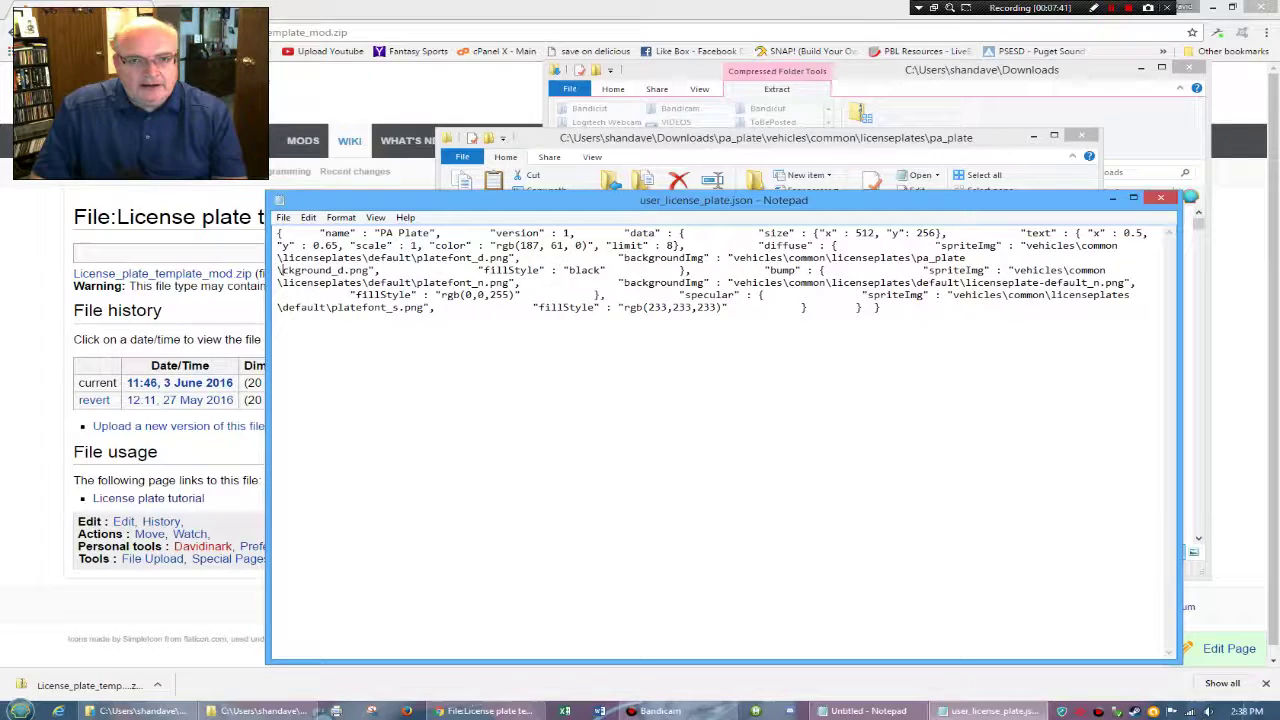
key(Delete)
key(Delete)
key(Delete)
key(Delete)
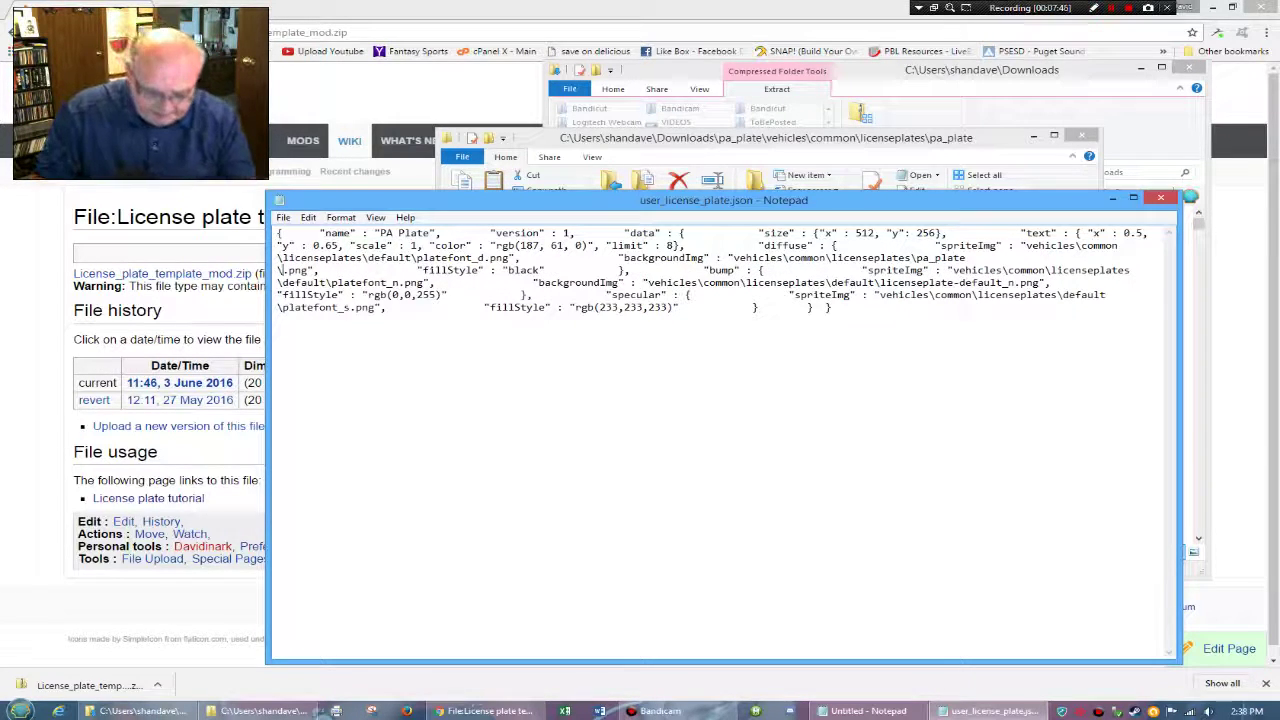
text(pa_plat)
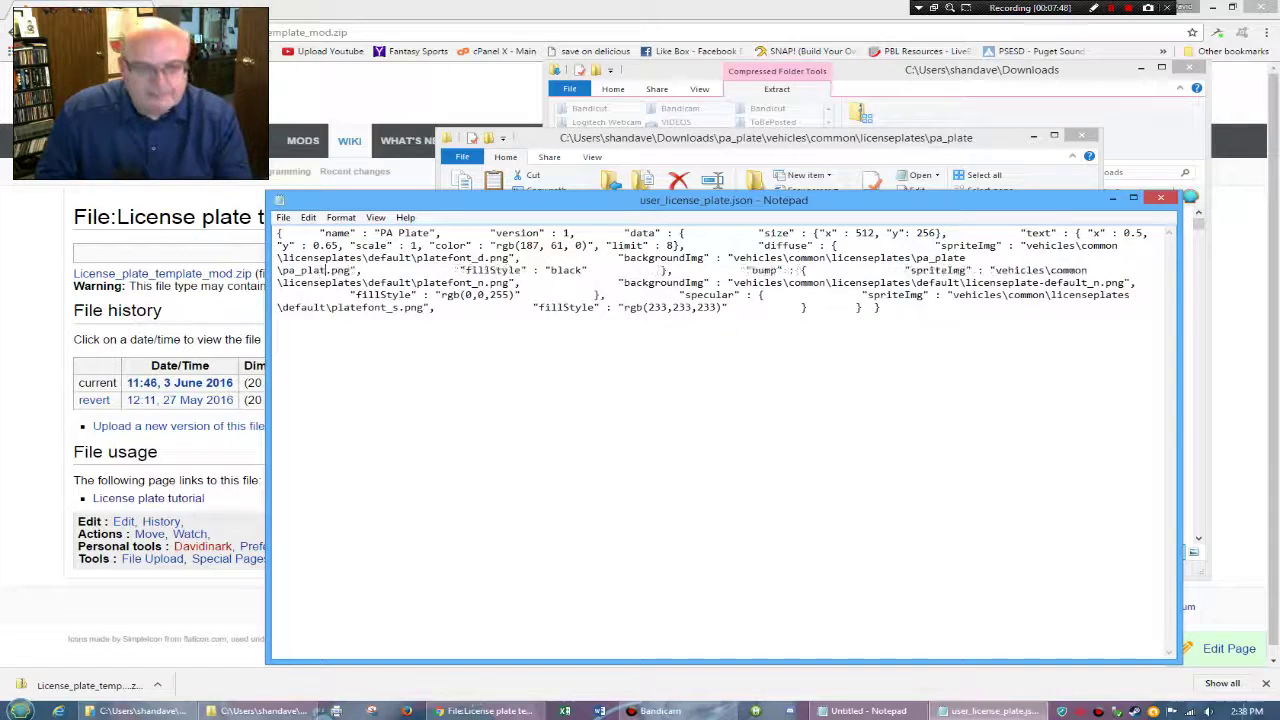
text(e)
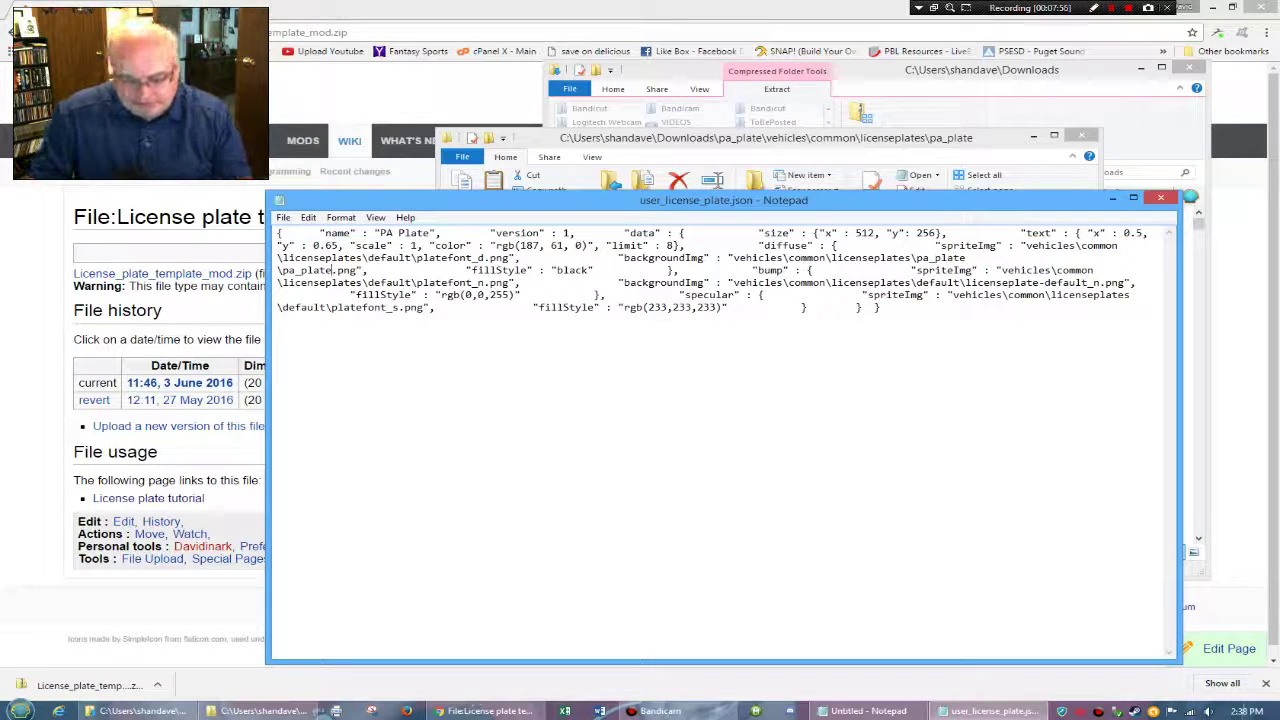
text(_)
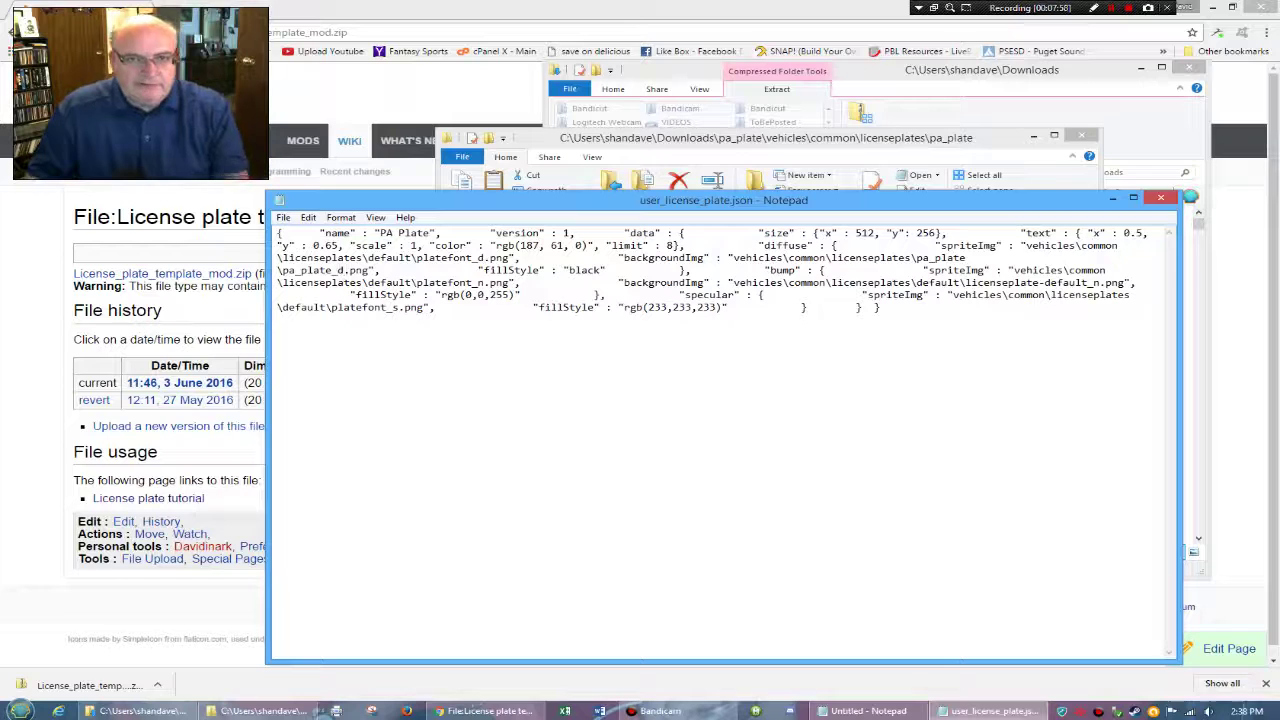
key(BackSpace)
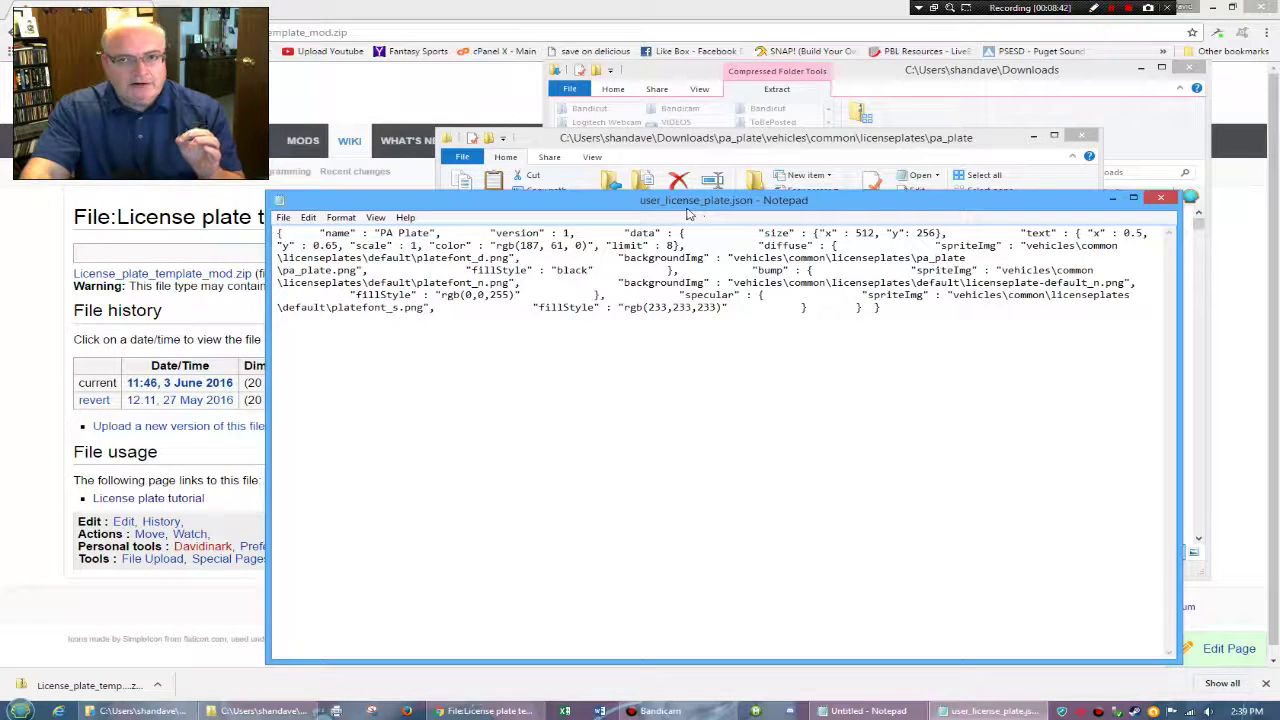
click(1160, 198)
- Save the JSON changes and reopen the file to verify the edit
click(605, 366)
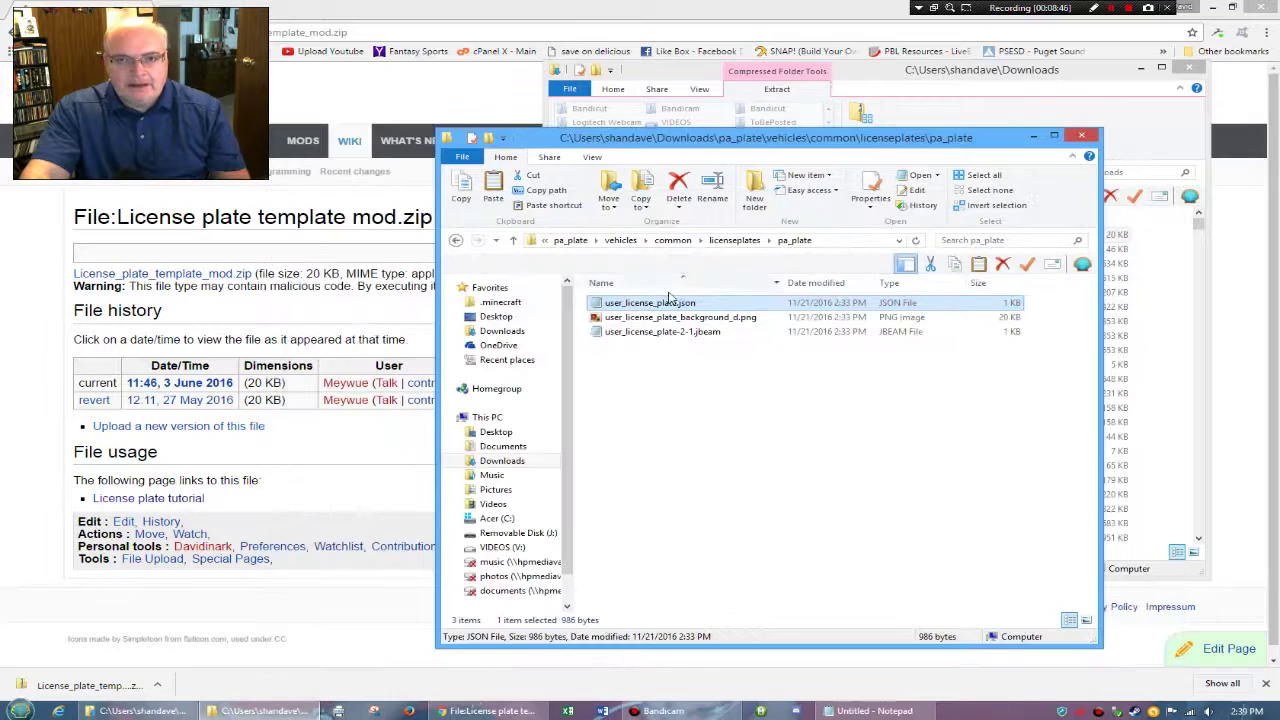
double_click(645, 303)
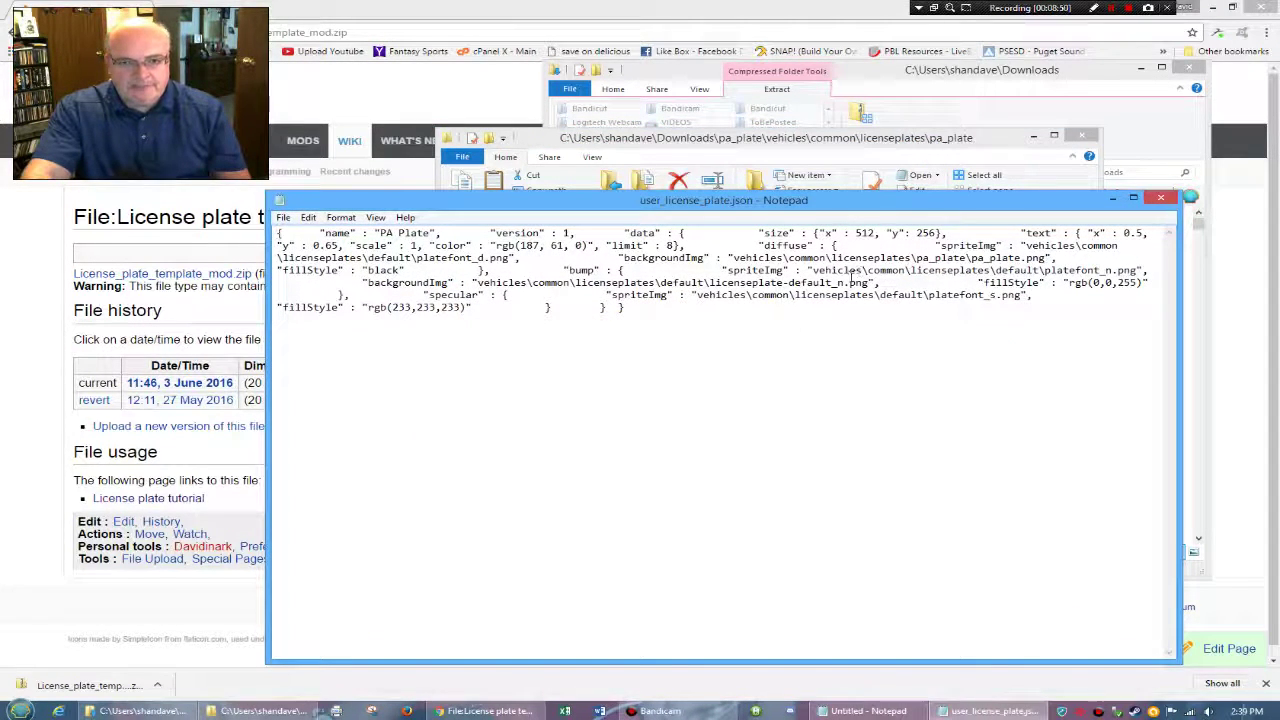
click(1160, 198)
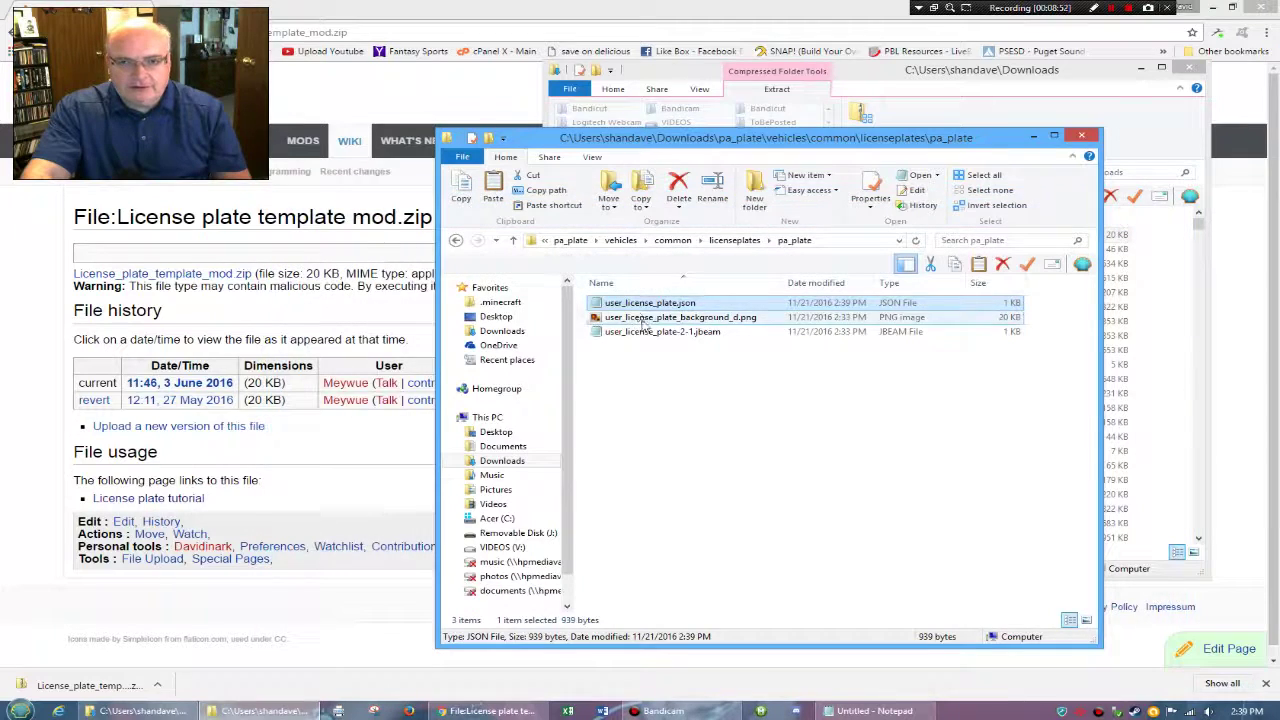
- Rename the JSON and background image files to pa_plate.json and pa_plate.png
right_click(632, 303)
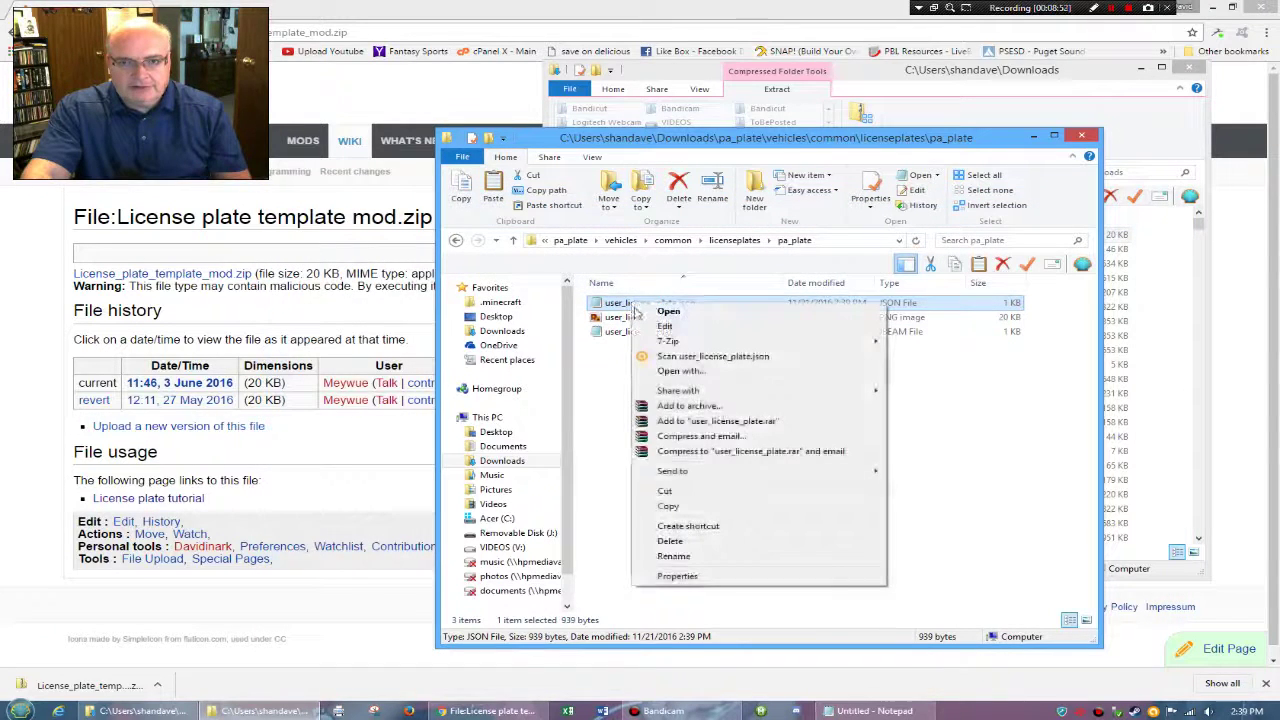
click(674, 556)
text(pa_)
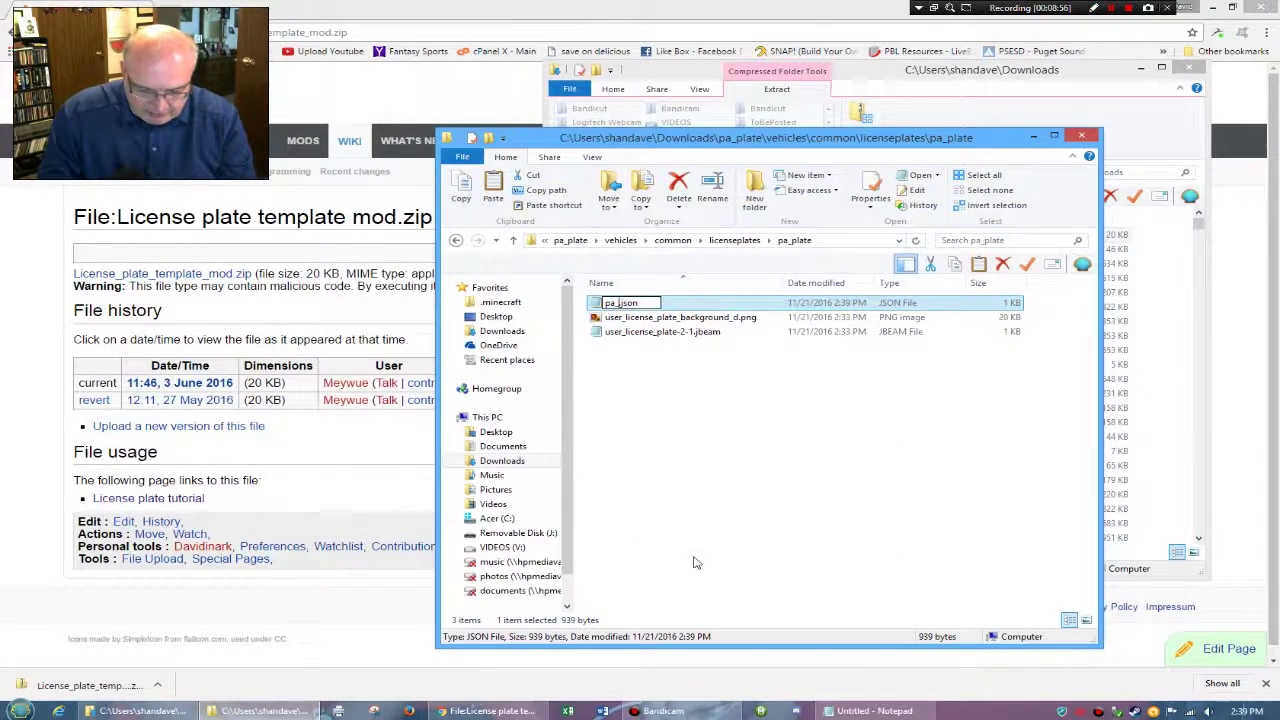
text(plate)
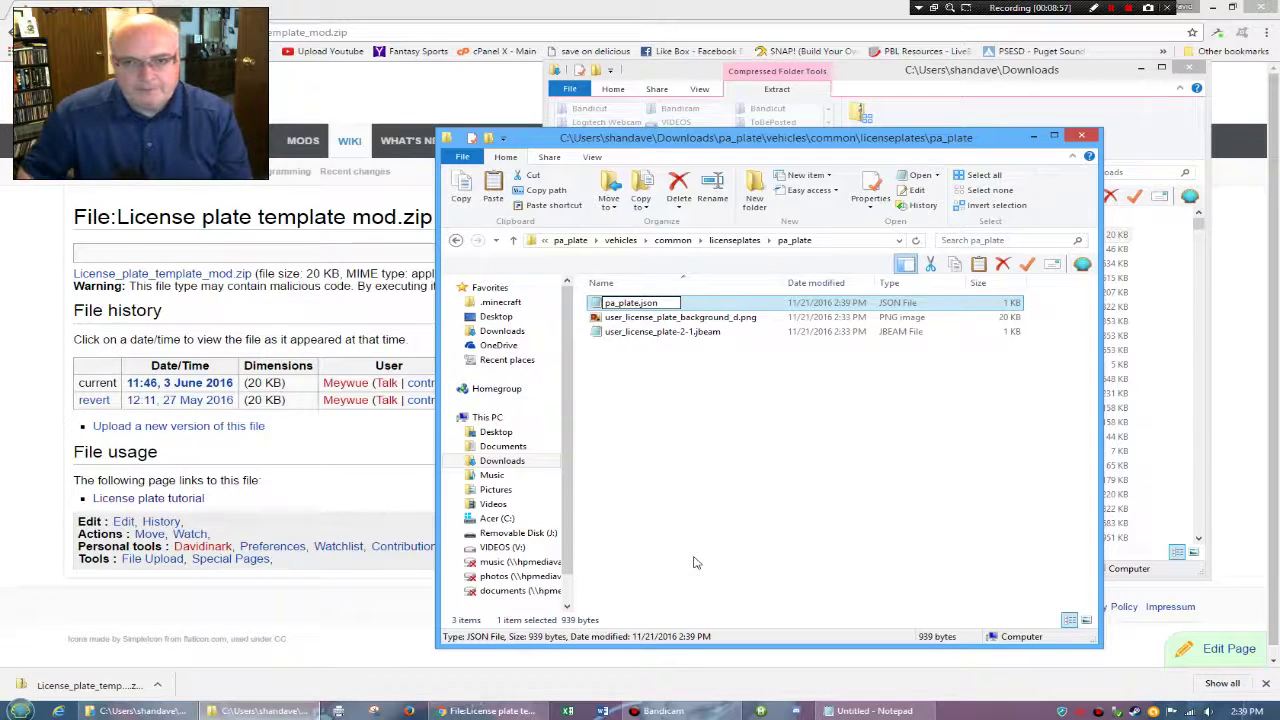
key(Return)
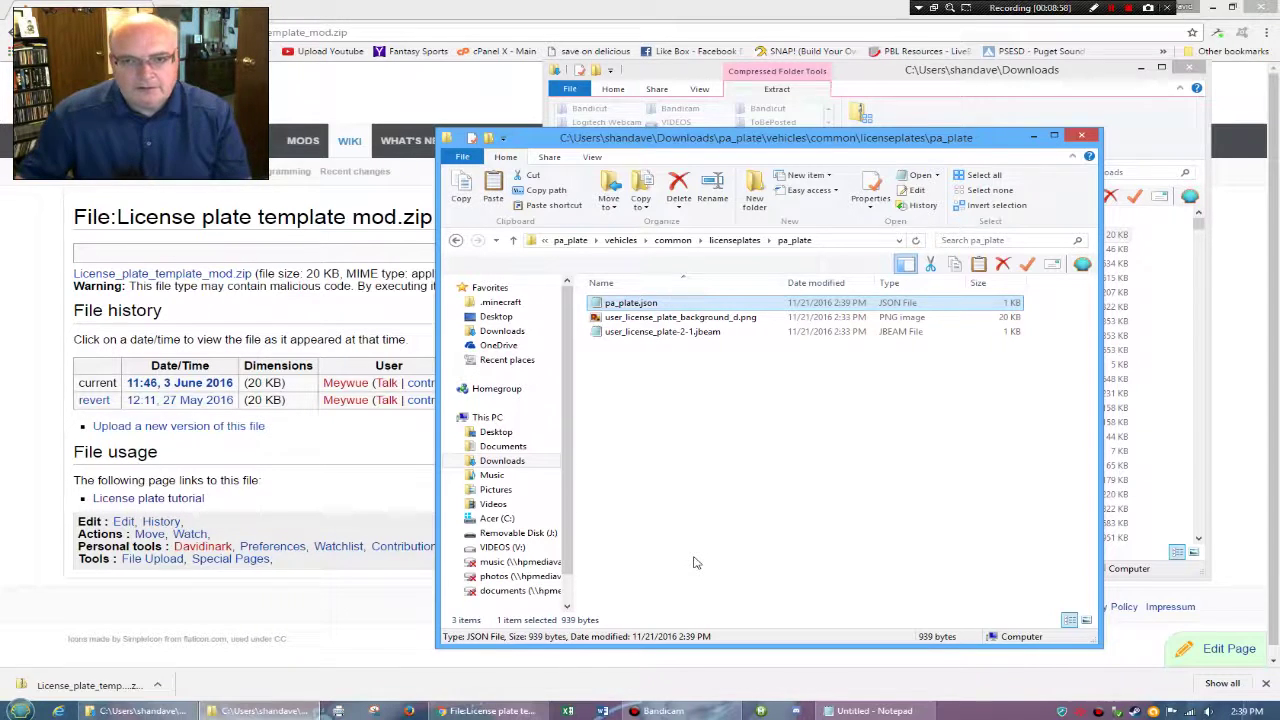
click(645, 318)
click(645, 318)
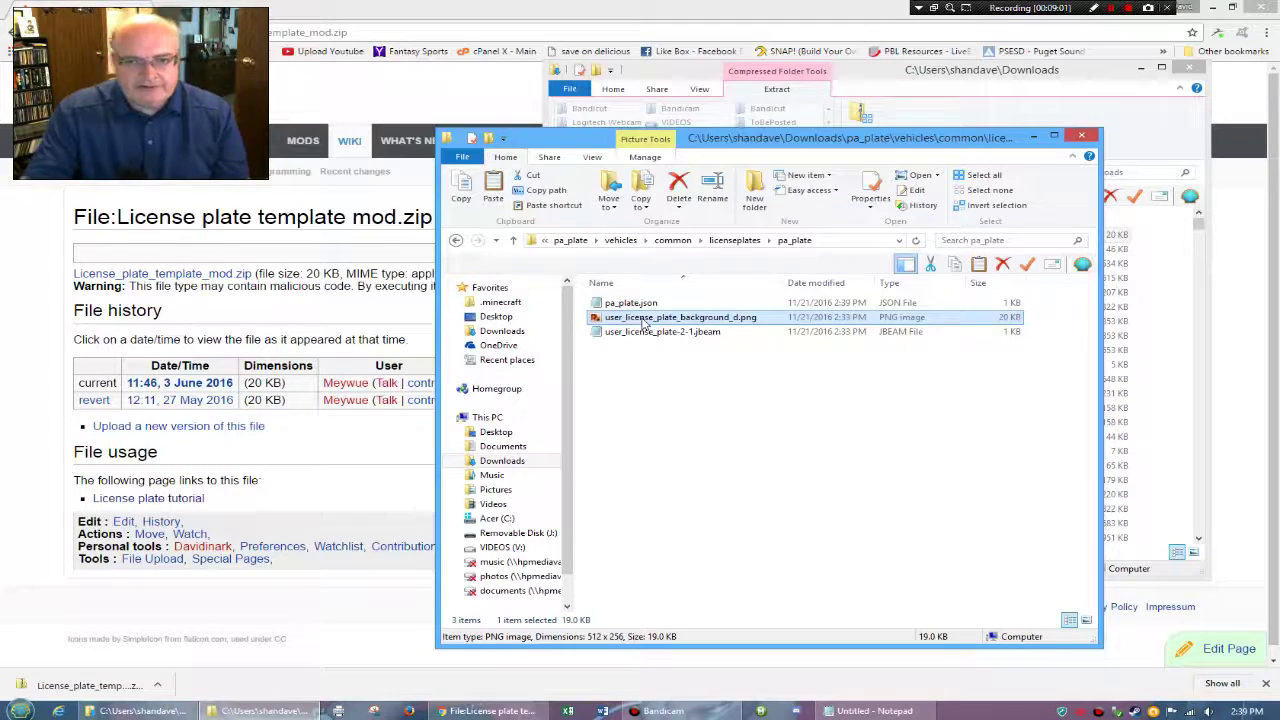
text(pa_)
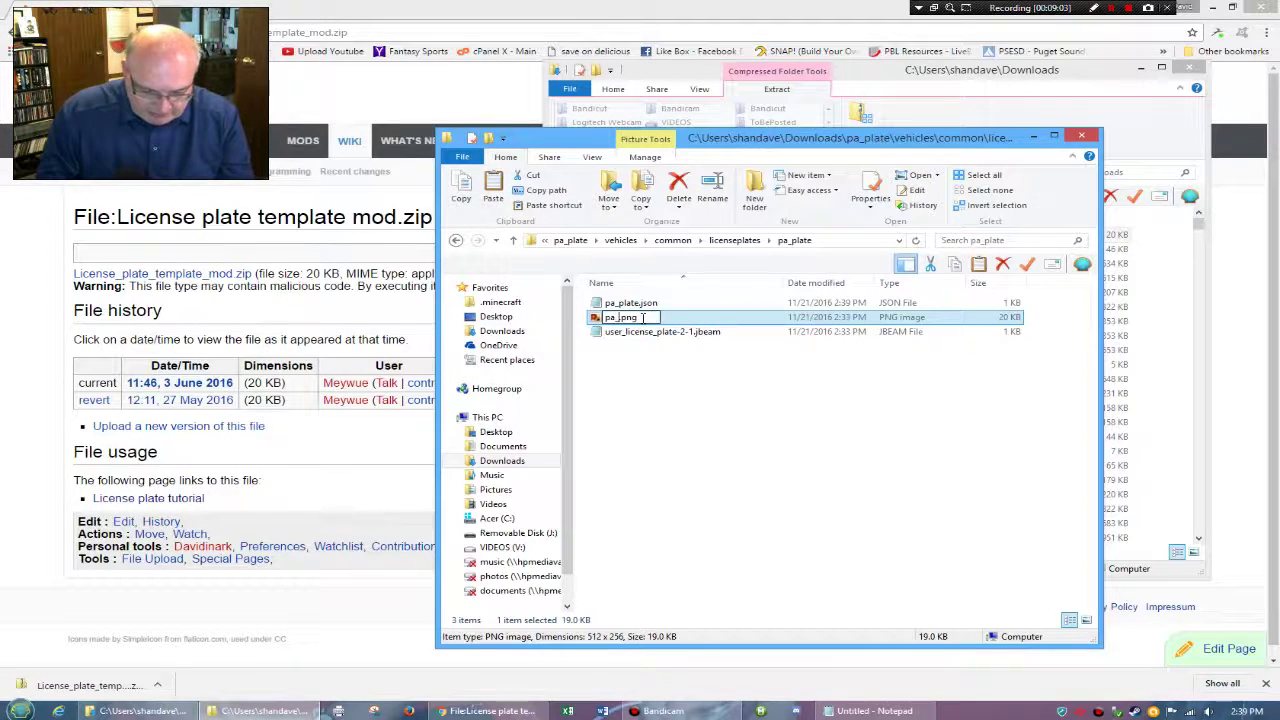
text(plate)
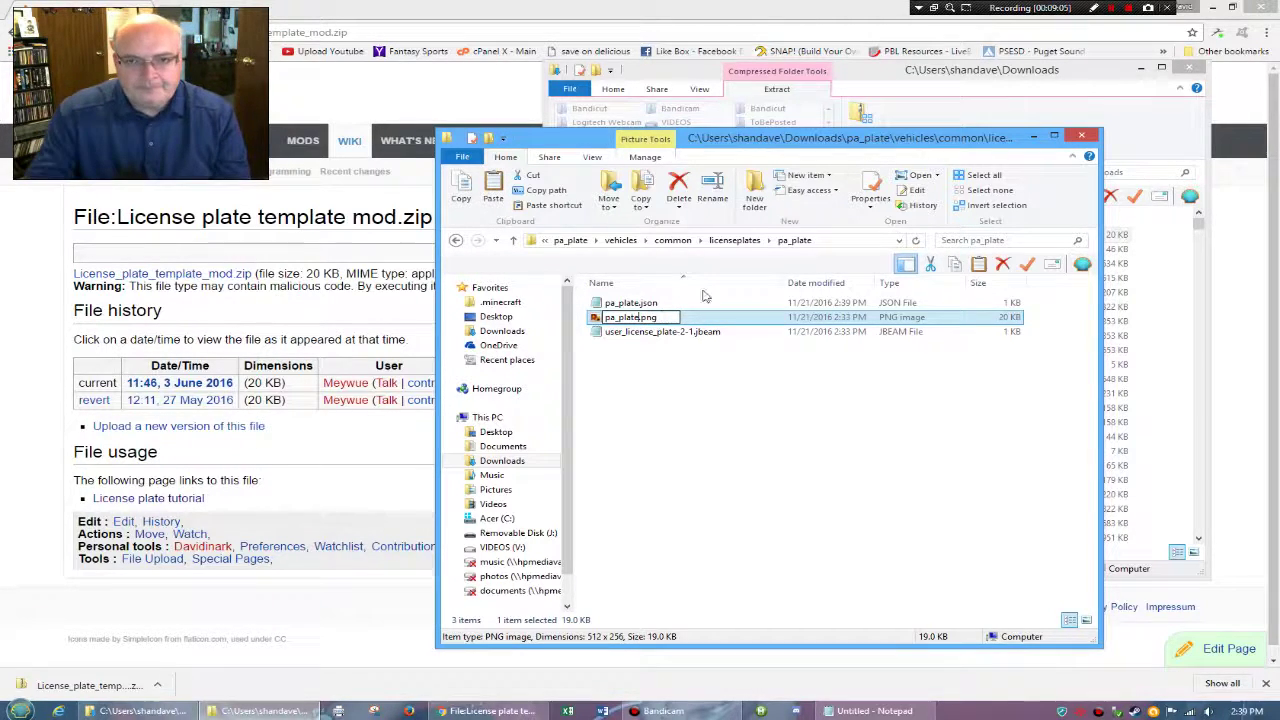
key(Return)
- Rename the jbeam file to pa_plate.jbeam and open it in Notepad
click(655, 333)
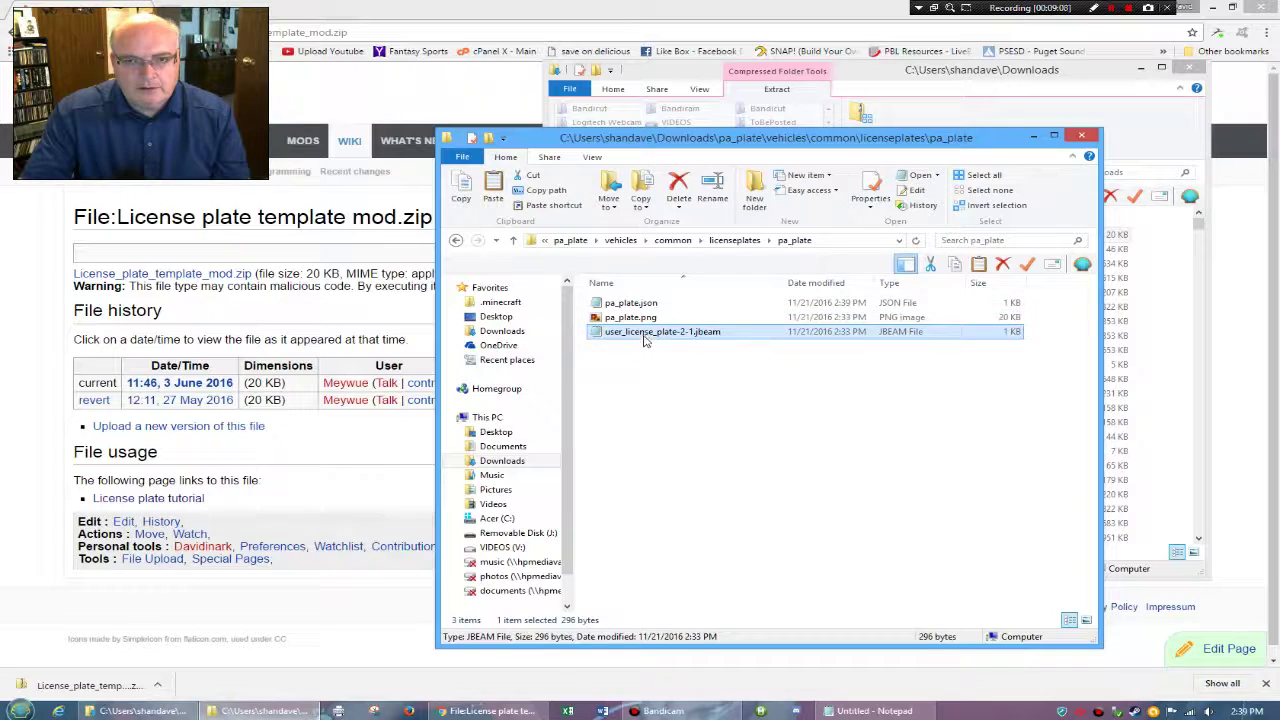
key(F2)
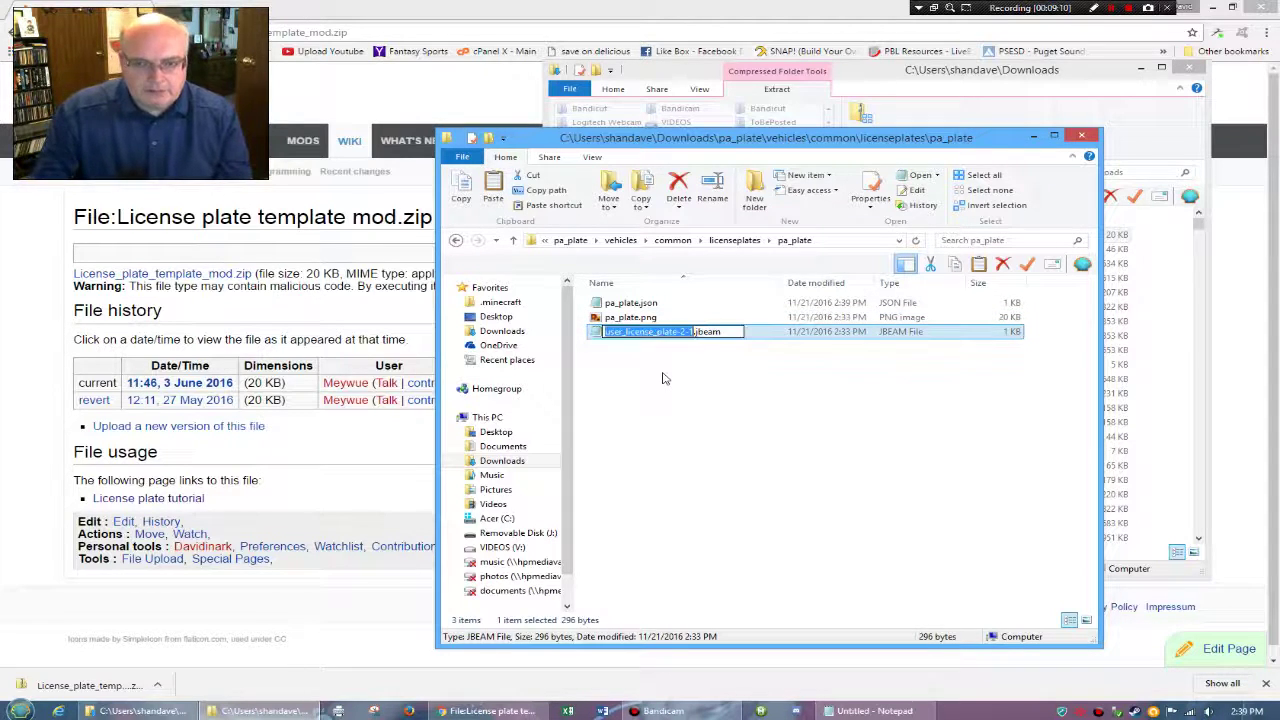
text(pa)
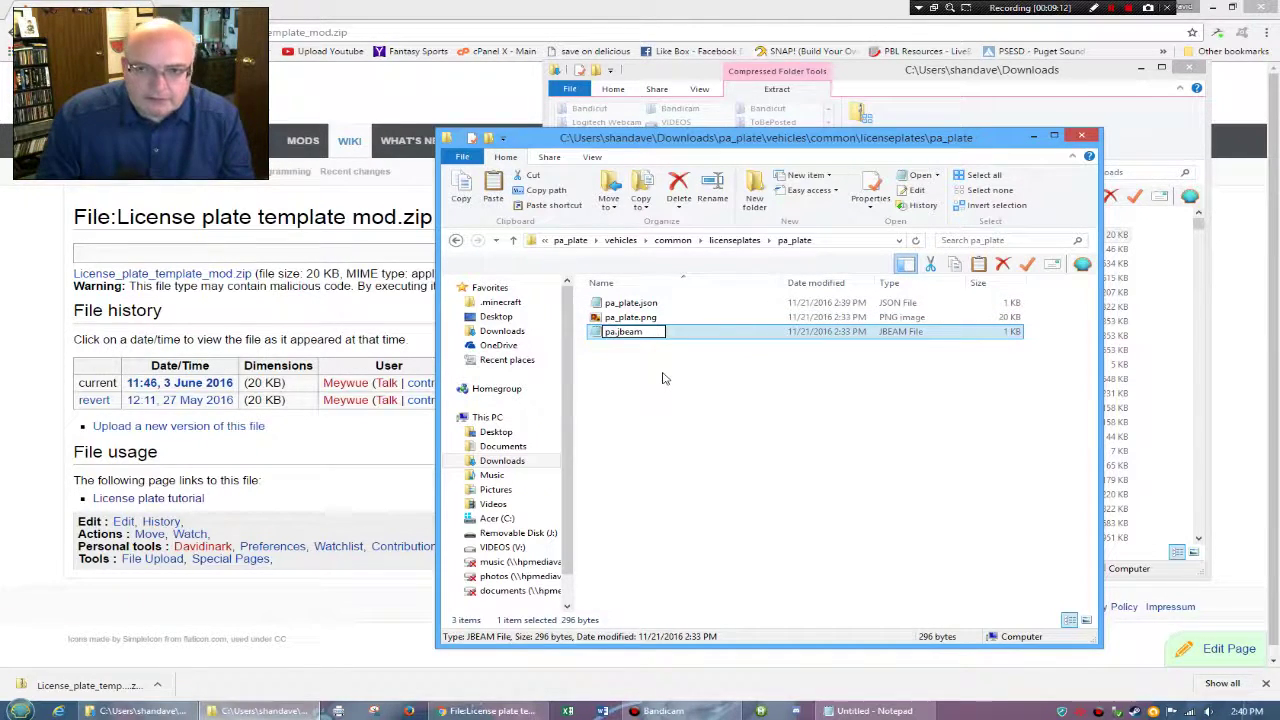
text(_plate)
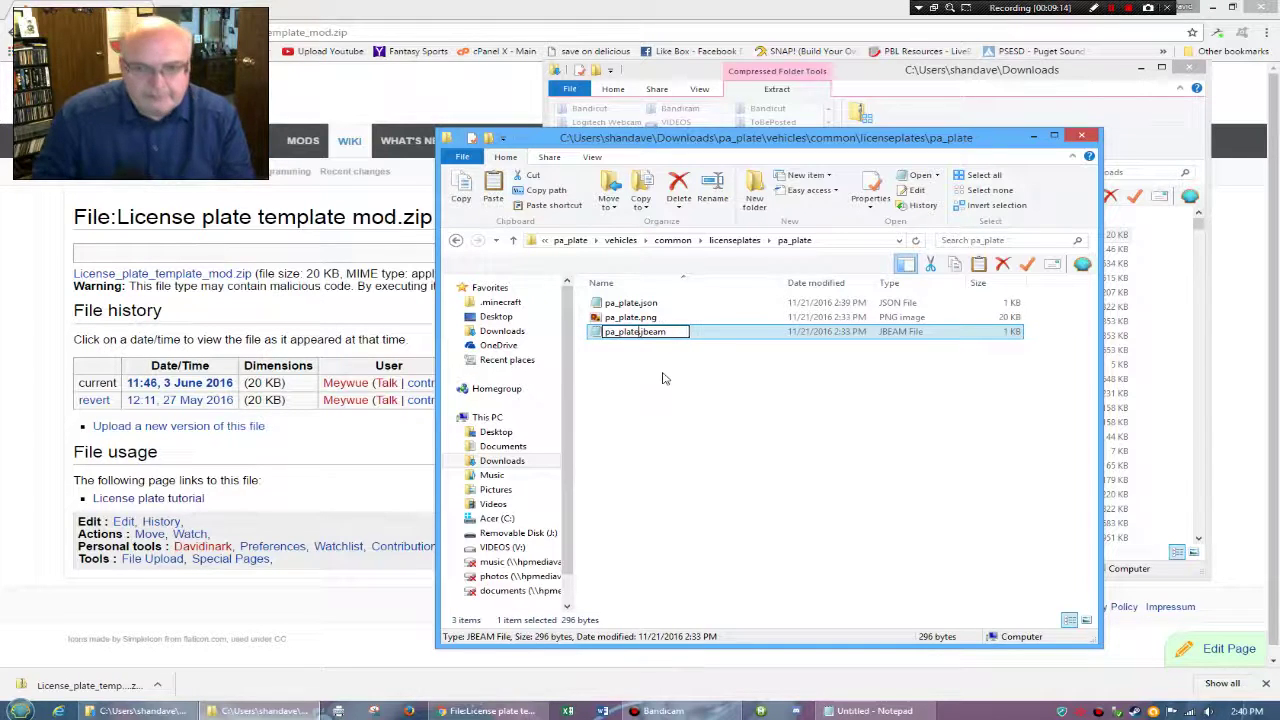
key(Return)
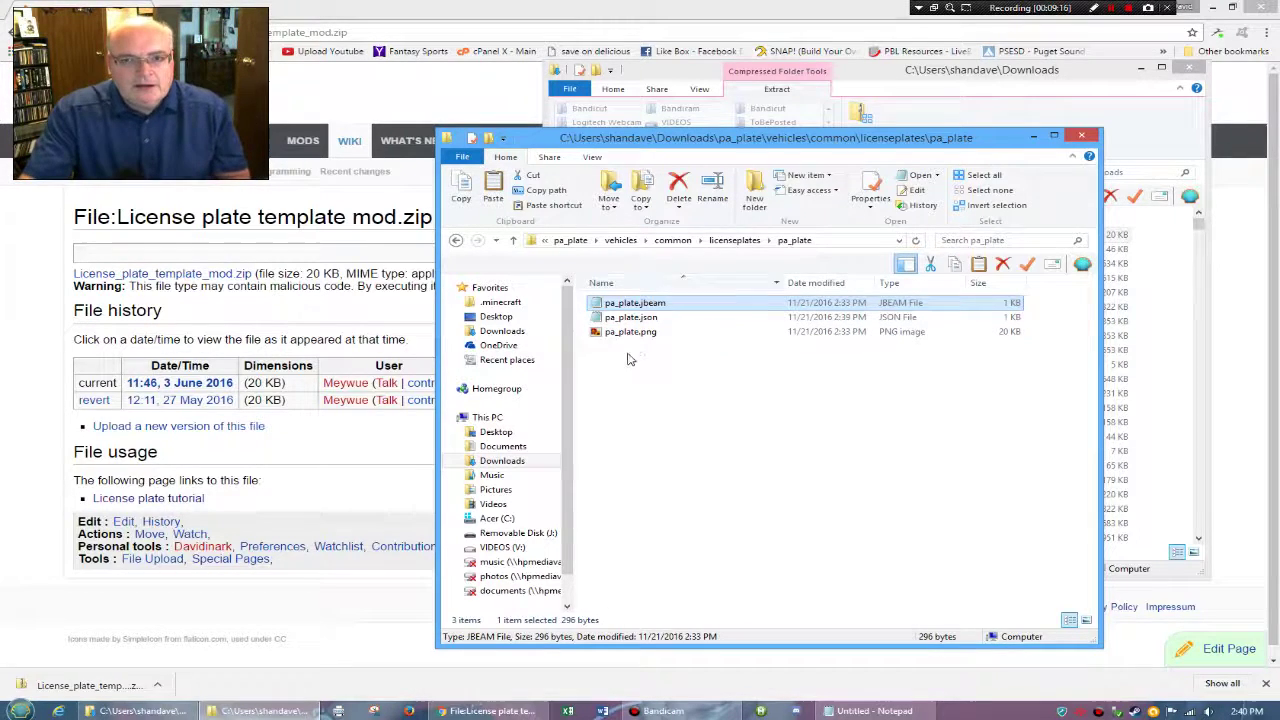
shift+click(640, 333)
click(642, 308)
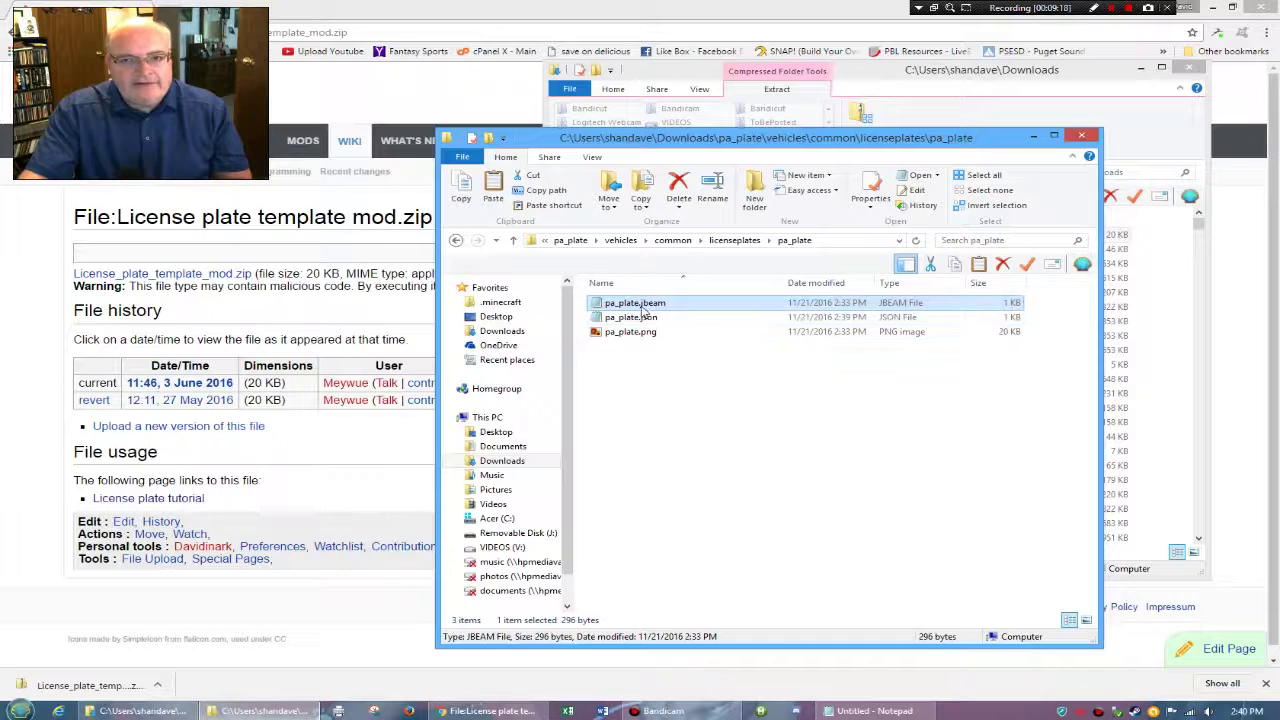
double_click(642, 308)
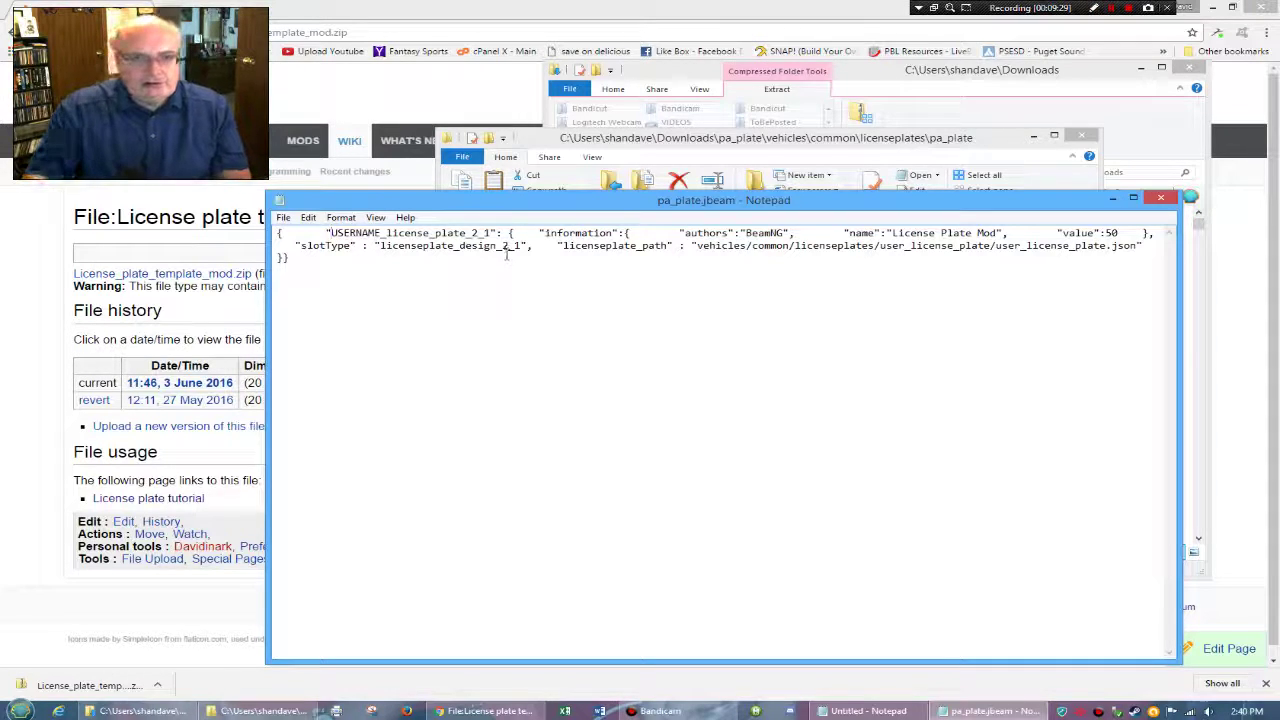
- Replace the USERNAME slot name and the plate name with 'PA Plate', and fill in the author's username
click(335, 232)
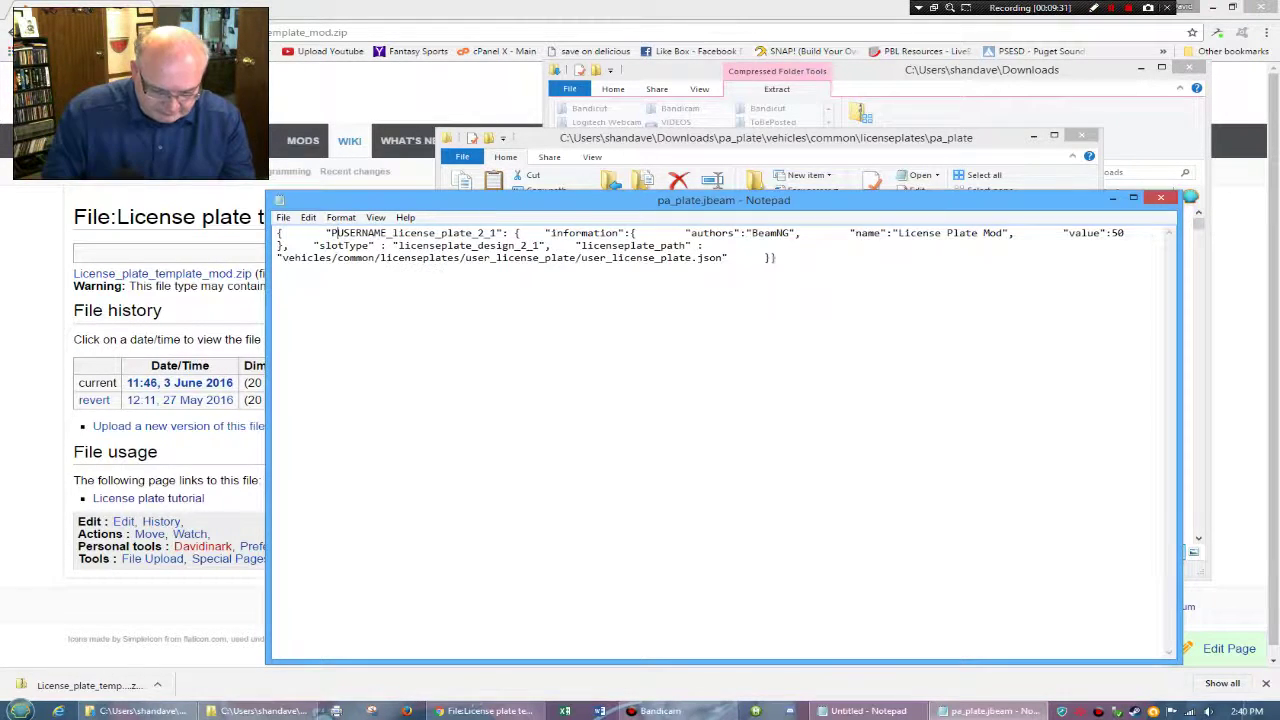
text(PA Plate)
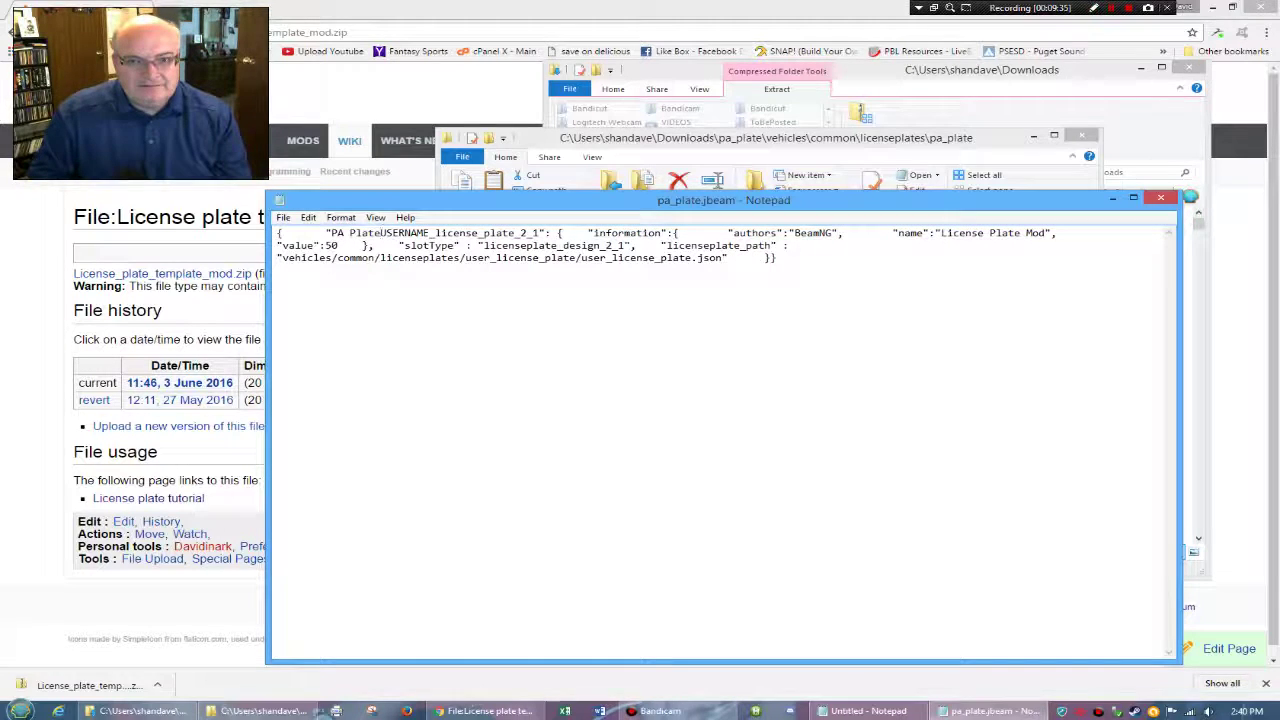
key(Delete)
key(Delete)
key(Delete)
key(Delete)
key(Delete)
key(Delete)
key(Delete)
key(Delete)
key(Delete)
key(Delete)
key(Delete)
key(Delete)
key(Delete)
key(Delete)
key(Delete)
key(Delete)
key(Delete)
key(Delete)
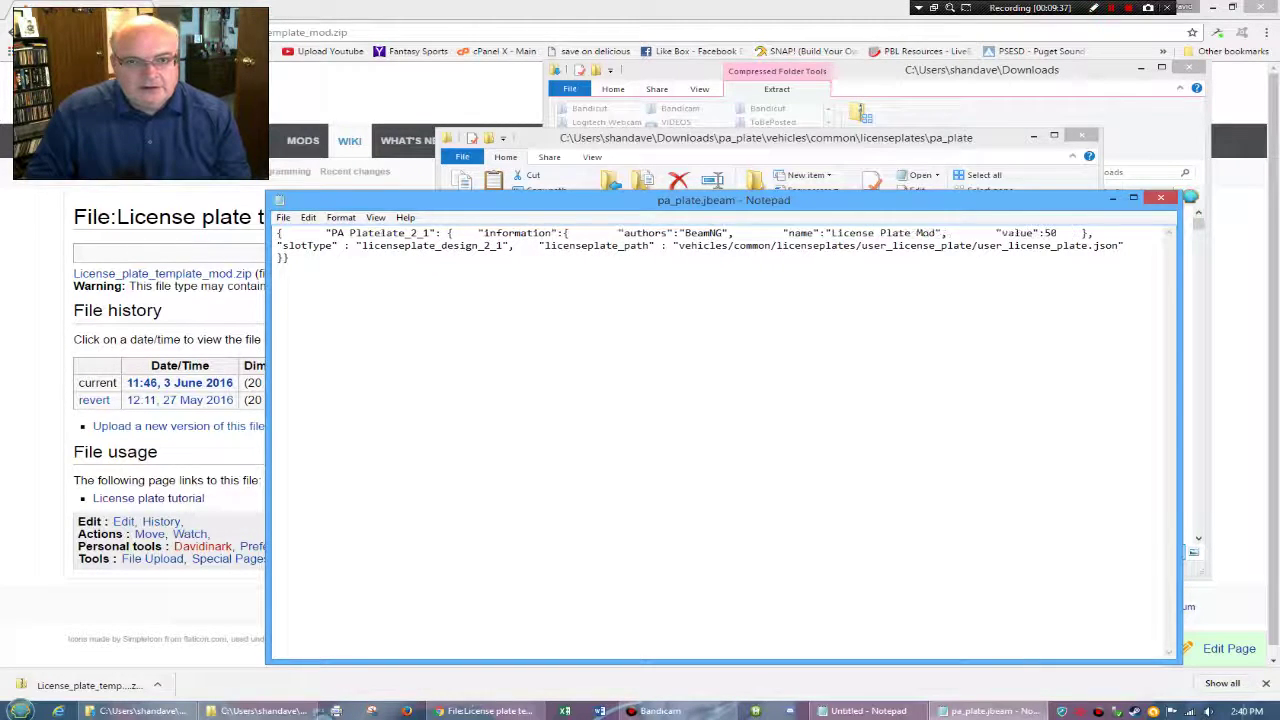
key(Delete)
key(Delete)
key(Delete)
key(Delete)
key(Delete)
key(Delete)
key(Delete)
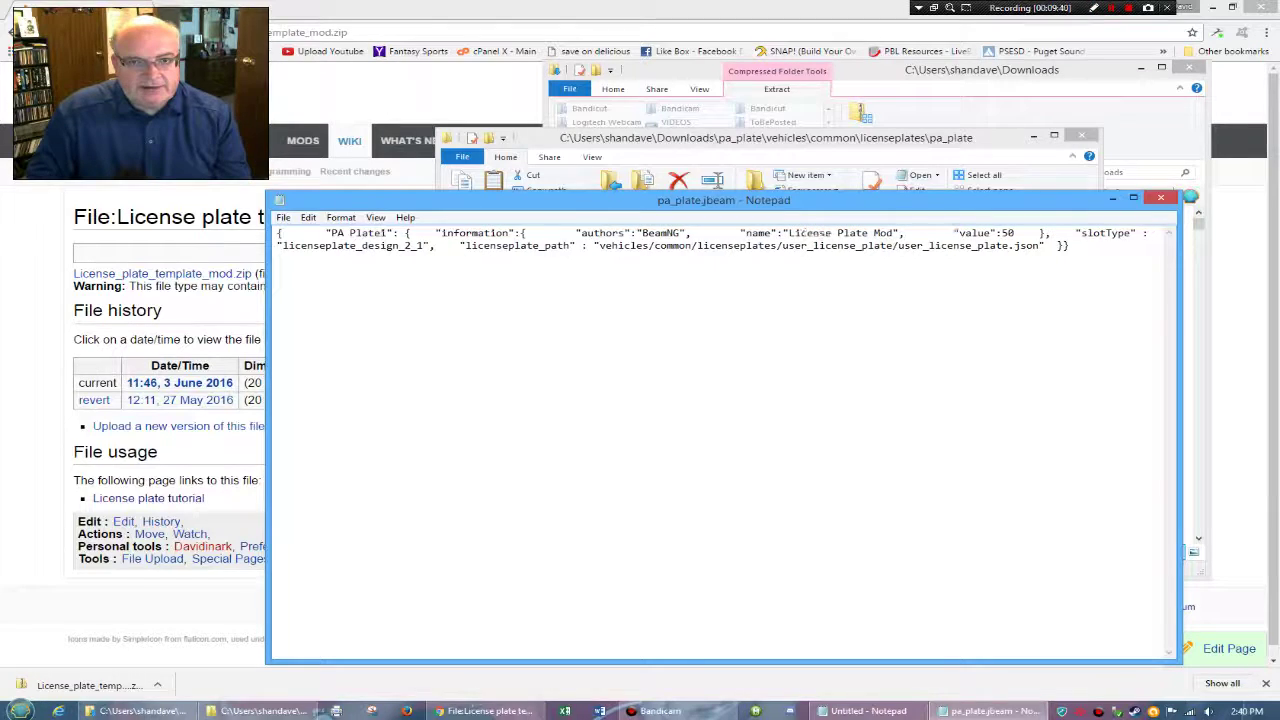
key(Delete)
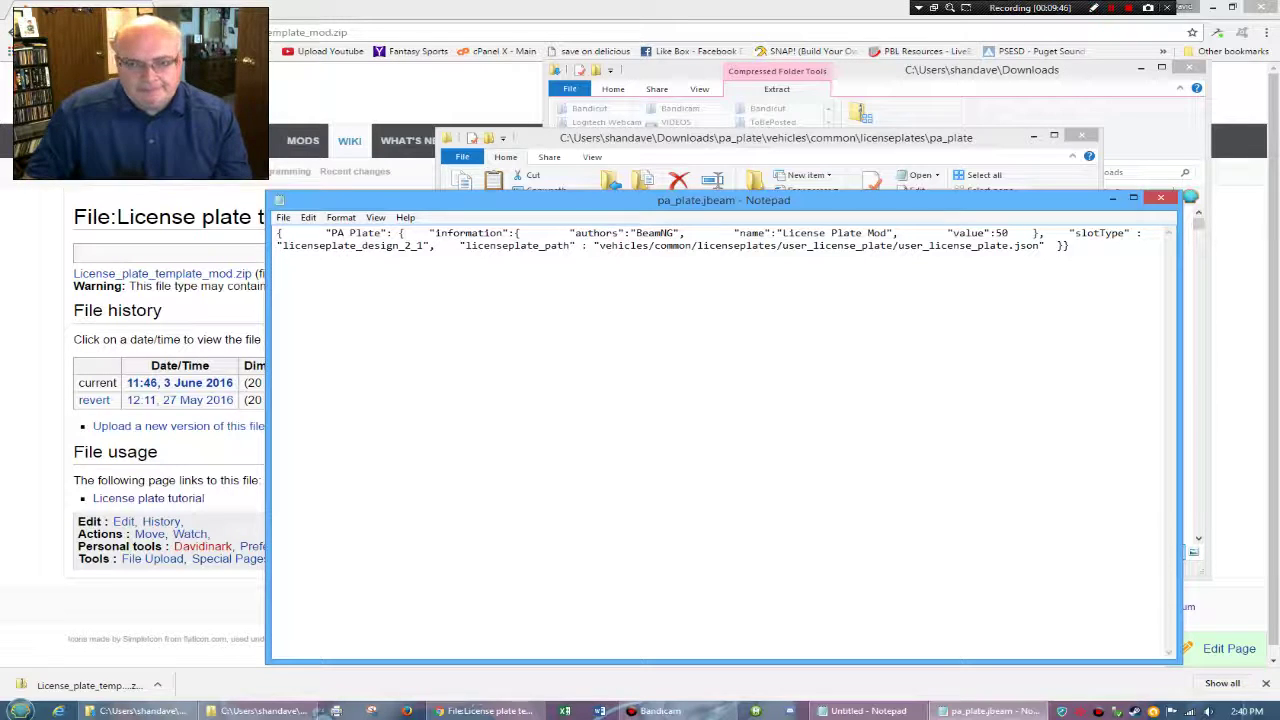
text(,)
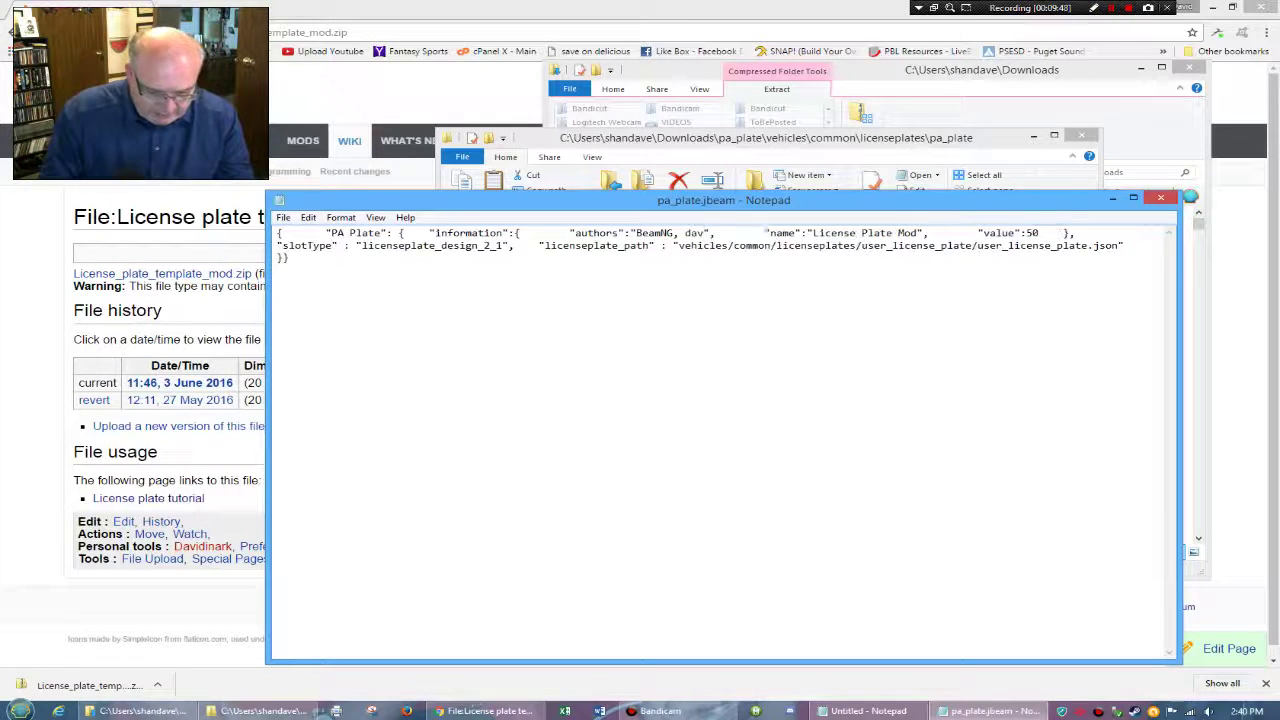
text( davidinark)
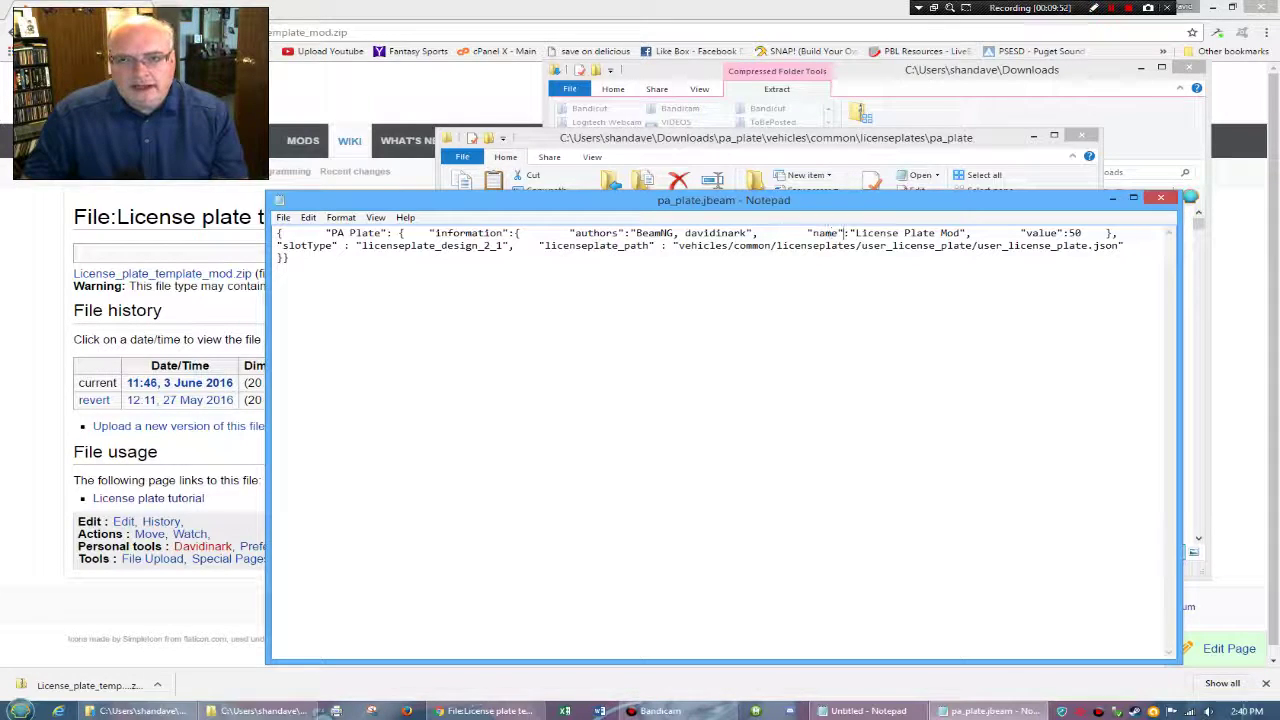
key(Delete)
key(Delete)
key(Delete)
key(Delete)
key(Delete)
key(Delete)
key(Delete)
key(Delete)
key(Delete)
key(Delete)
key(Delete)
key(Delete)
key(Delete)
key(Delete)
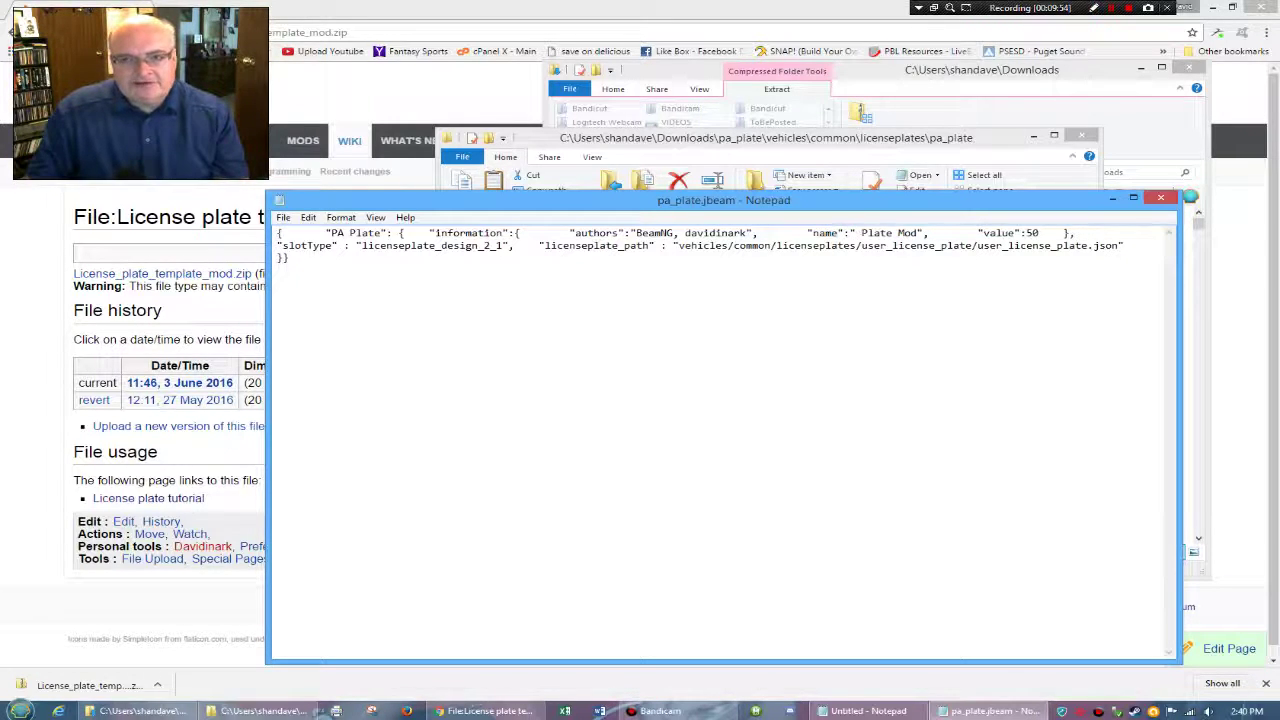
key(Delete)
key(Delete)
key(Delete)
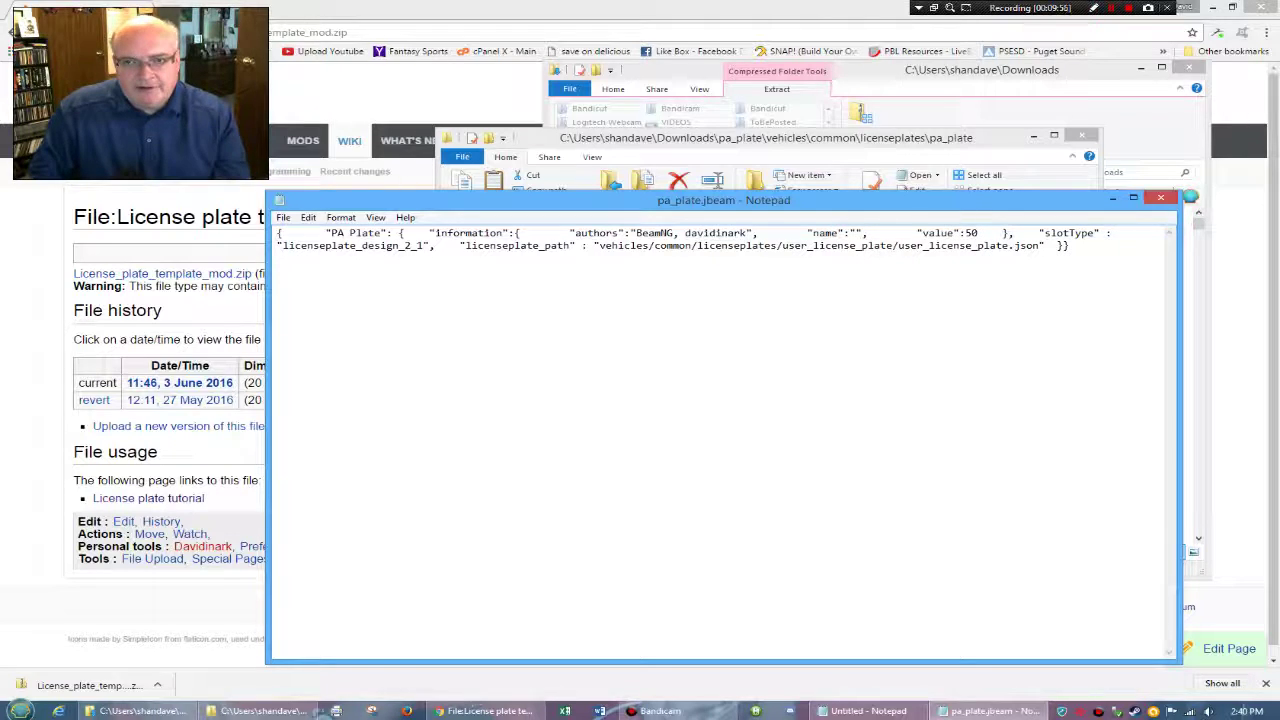
text(PA Plate)
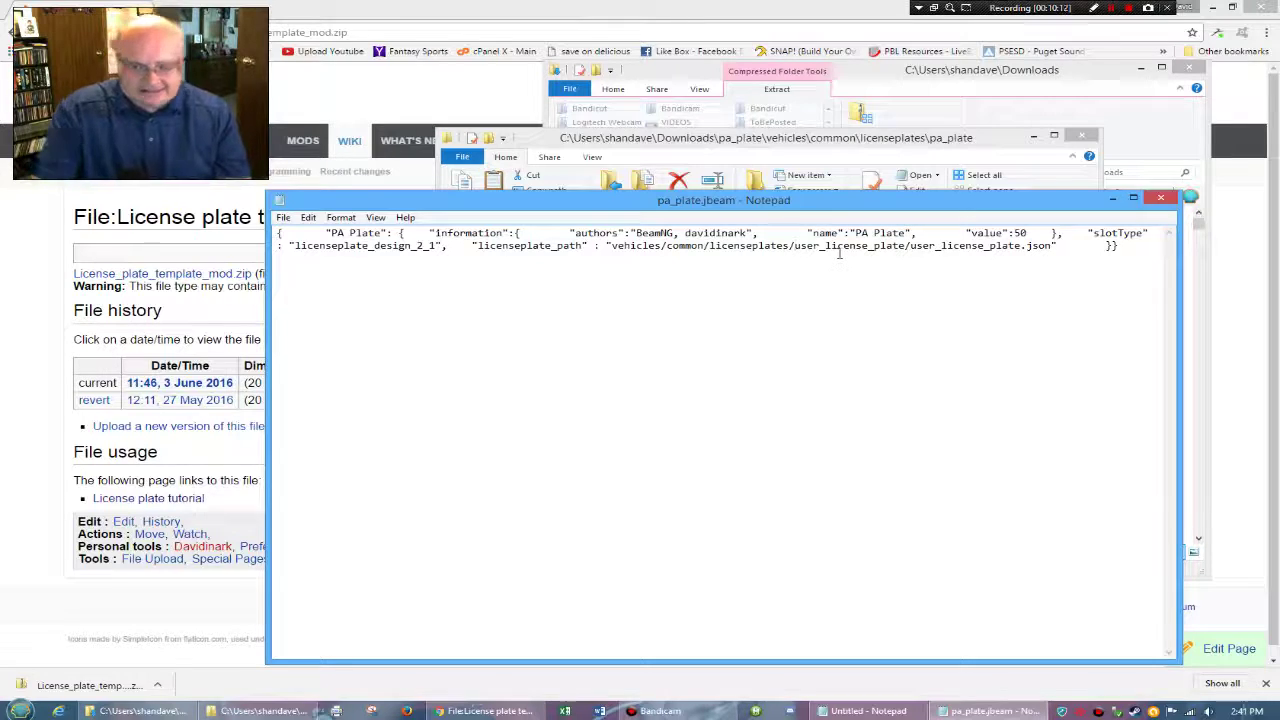
- Change licenseplate_path so it ends in pa_plate/pa_plate.json
text(pa_plate)
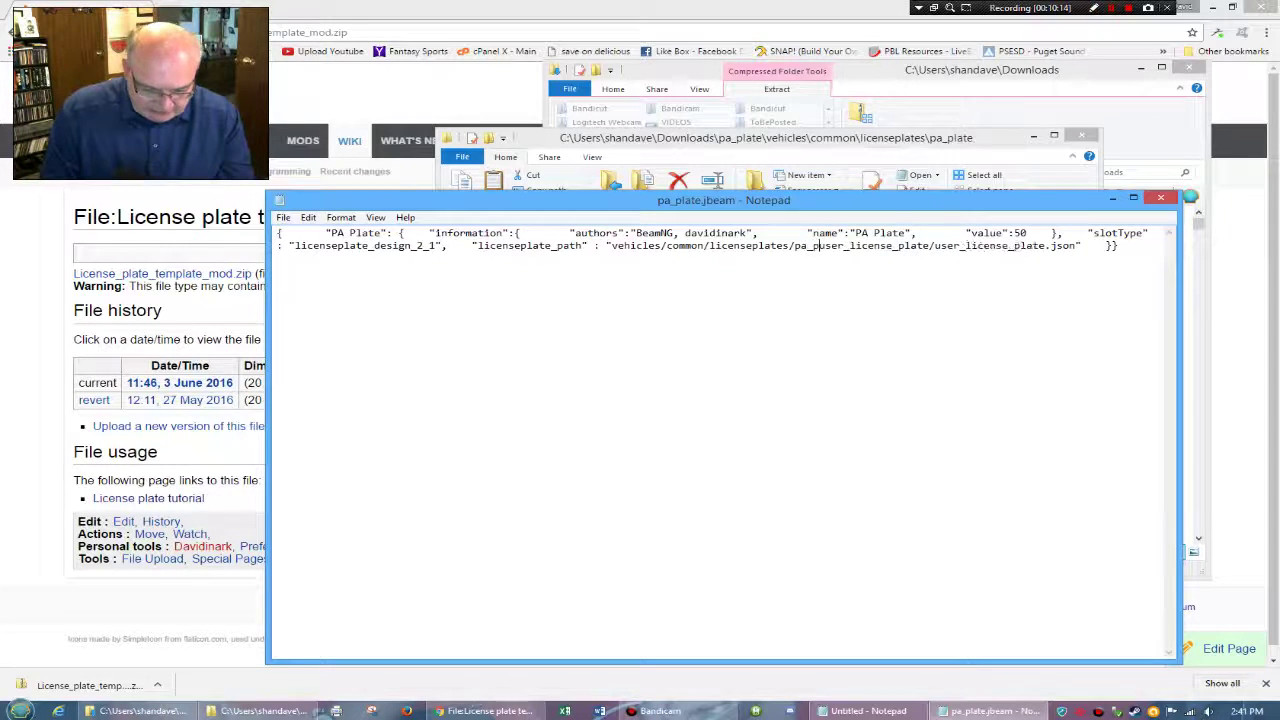
key(Delete)
key(Delete)
key(Delete)
key(Delete)
key(Delete)
key(Delete)
key(Delete)
key(Delete)
key(Delete)
key(Delete)
key(Delete)
key(Delete)
key(Delete)
key(Delete)
key(Delete)
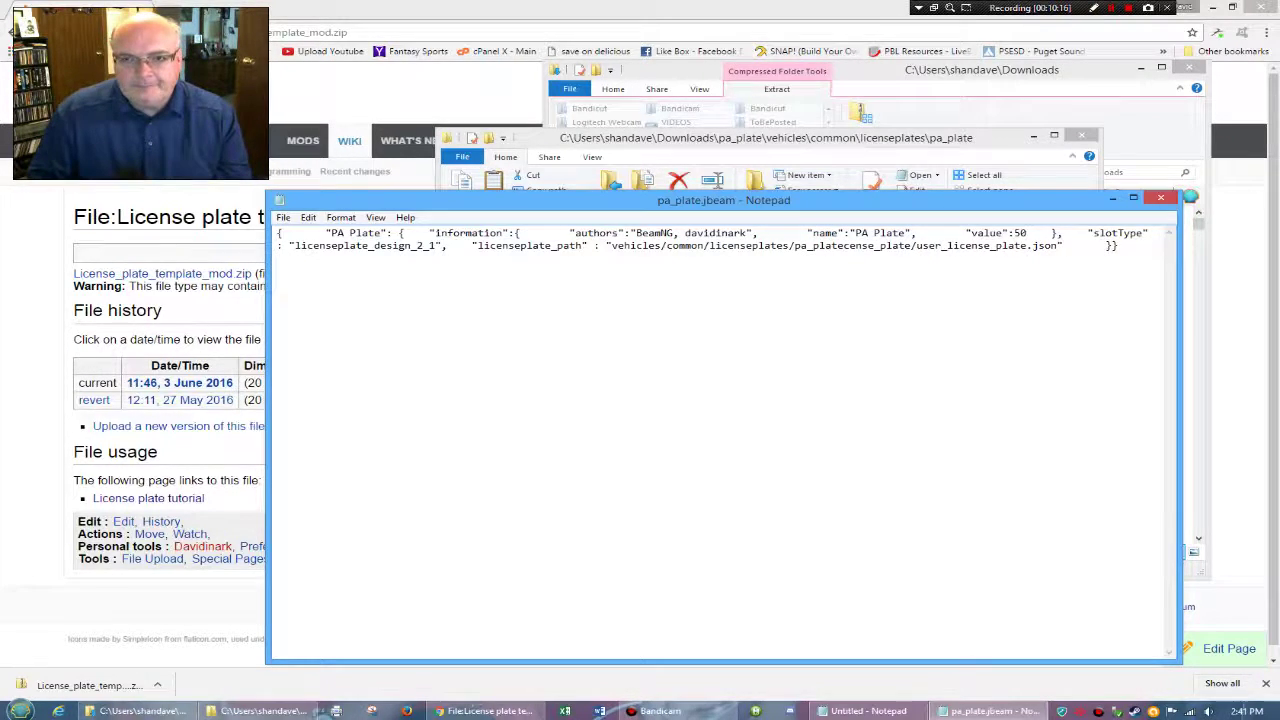
key(Delete)
key(Delete)
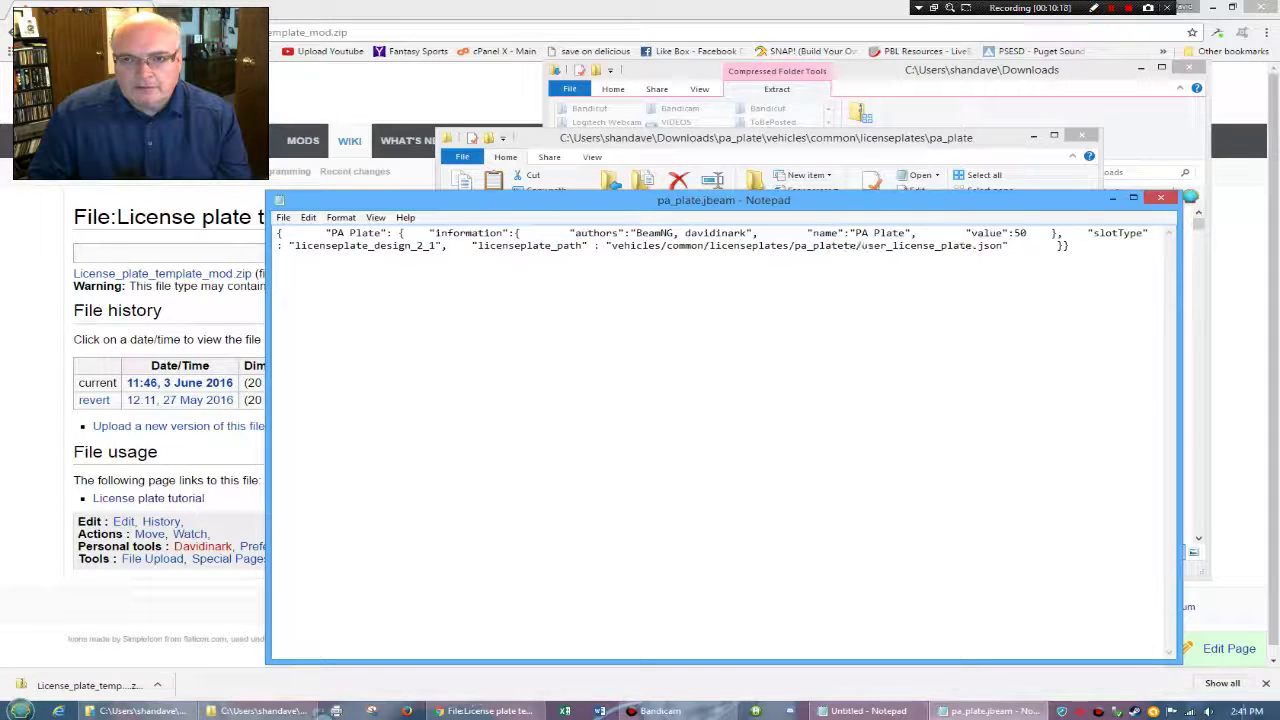
key(Delete)
key(Delete)
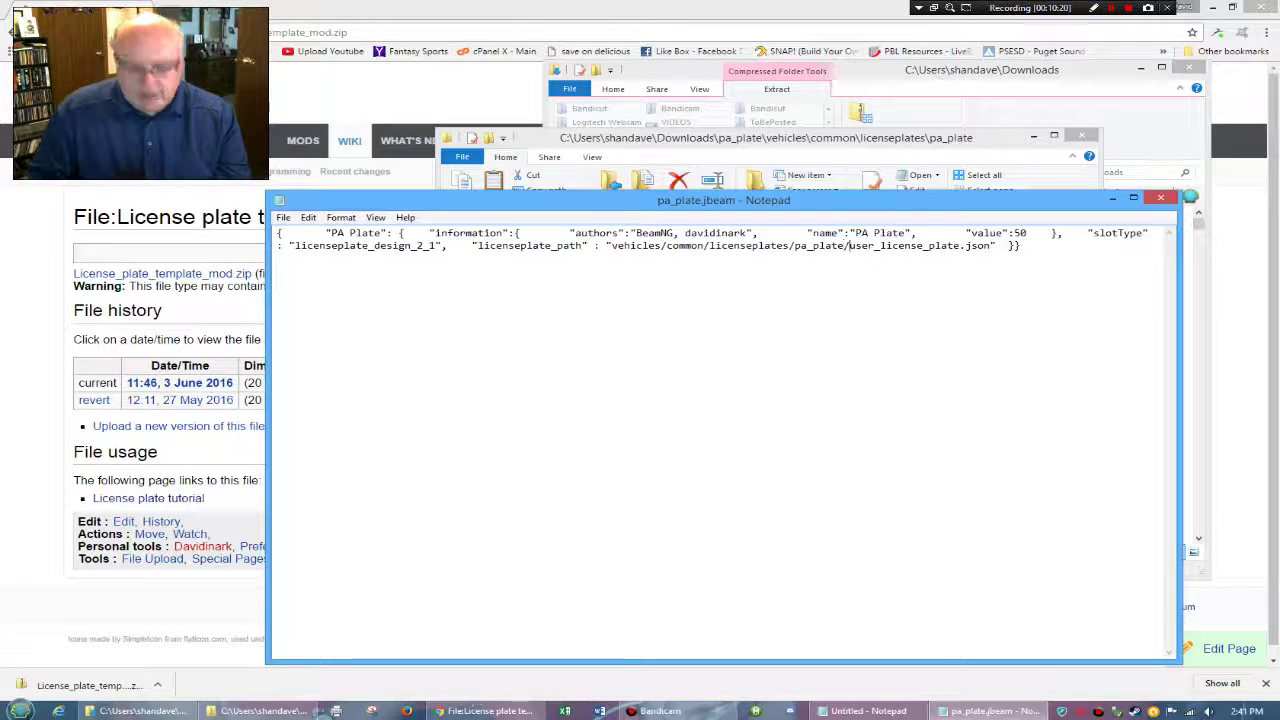
text(/pa_plat)
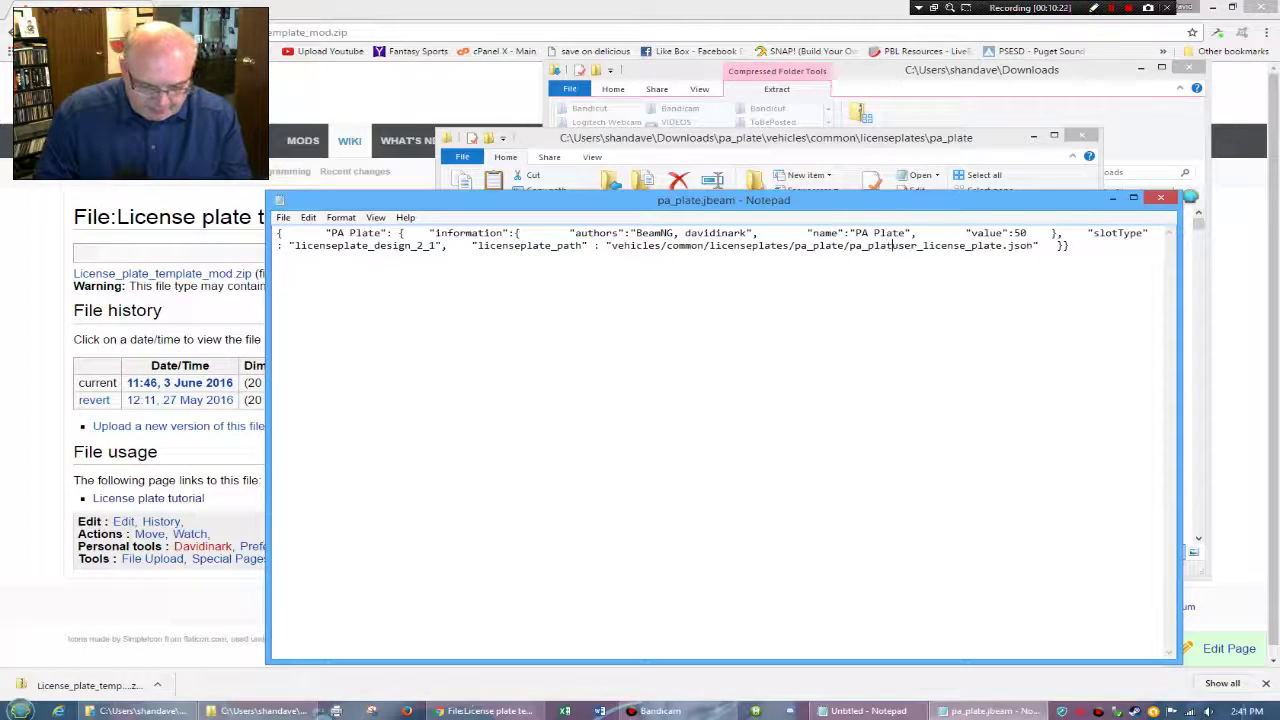
text(e)
key(Delete)
key(Delete)
key(Delete)
key(Delete)
key(Delete)
key(Delete)
key(Delete)
key(Delete)
key(Delete)
key(Delete)
key(Delete)
key(Delete)
key(Delete)
key(Delete)
key(Delete)
key(Delete)
key(Delete)
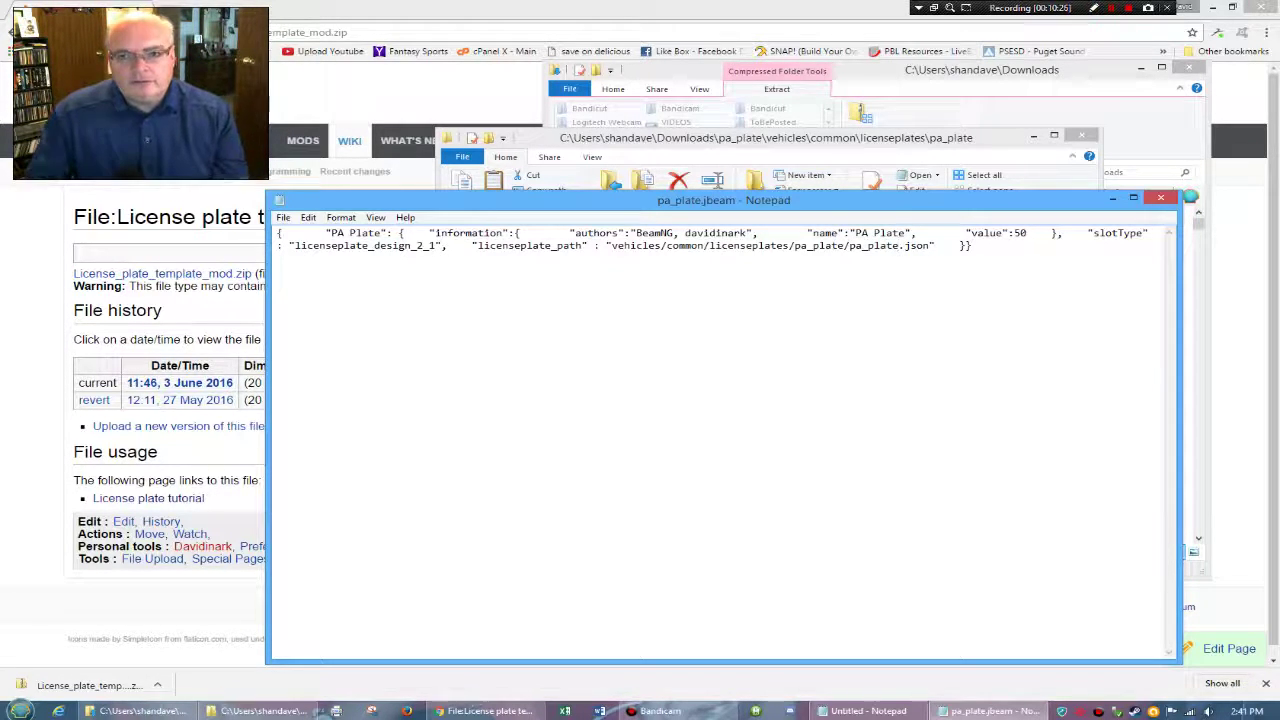
- Save pa_plate.jbeam and close Notepad
click(284, 218)
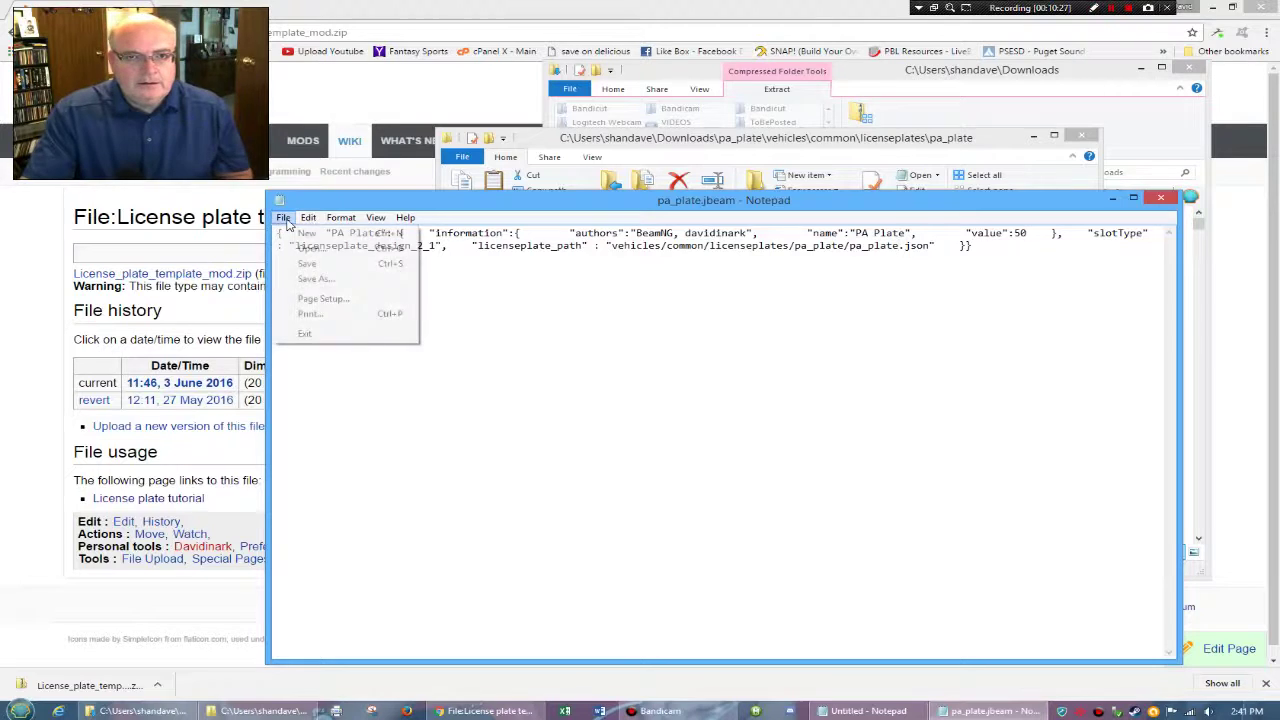
click(307, 263)
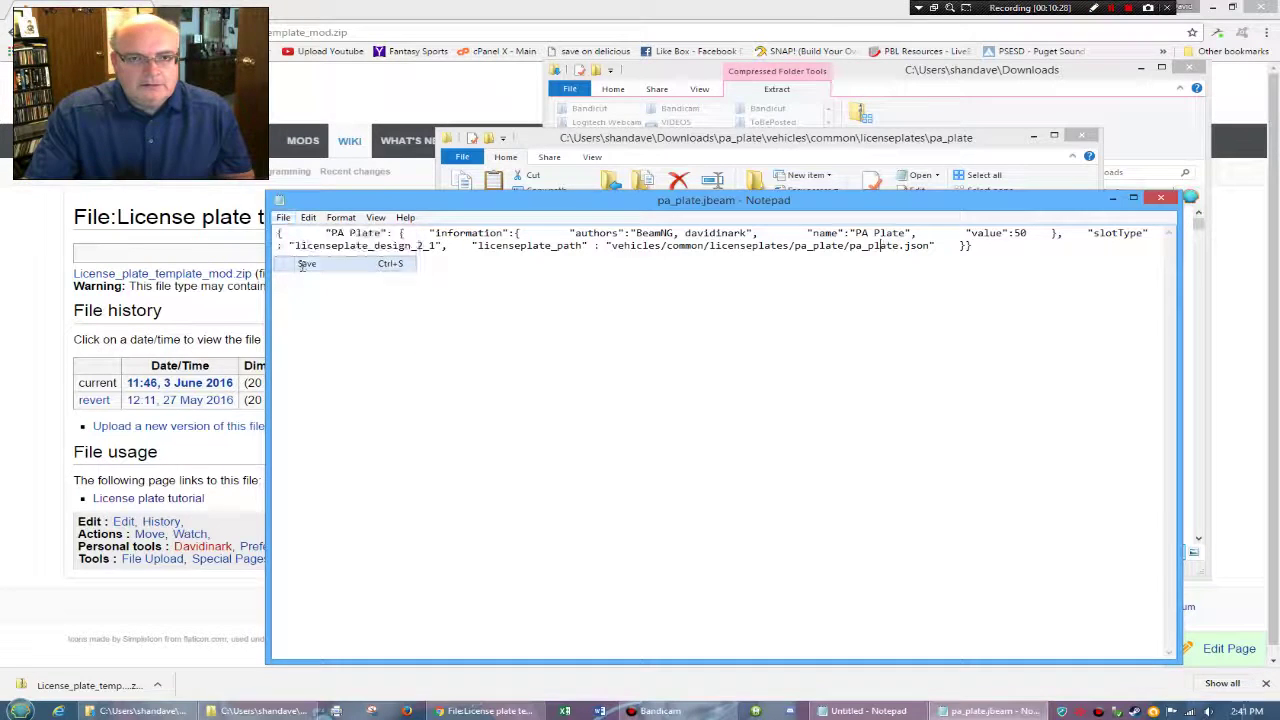
click(1160, 199)
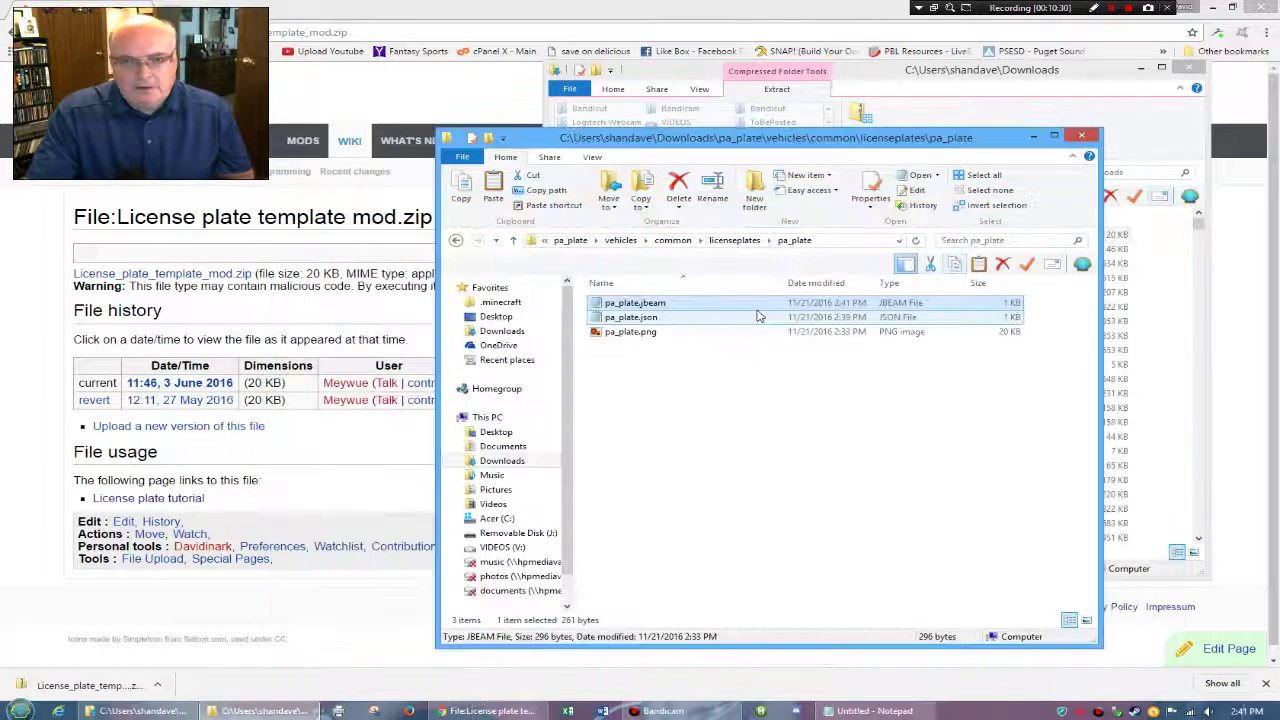
double_click(640, 332)
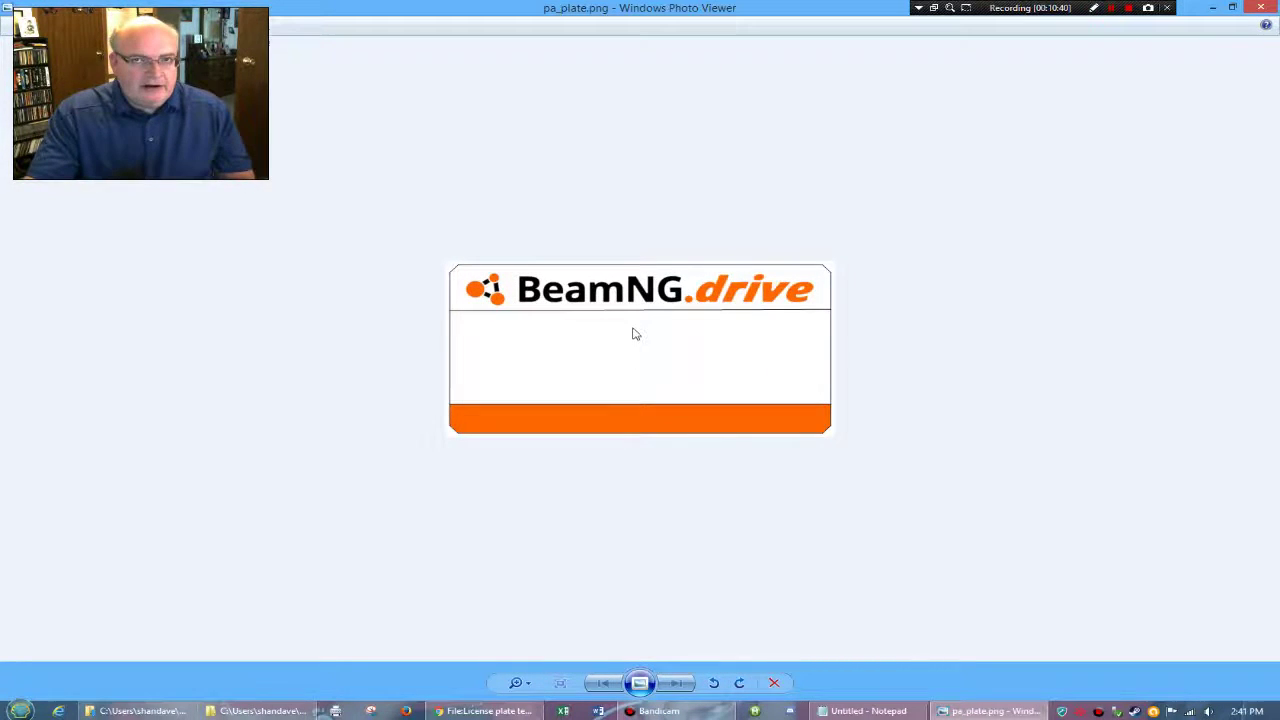
click(1261, 8)
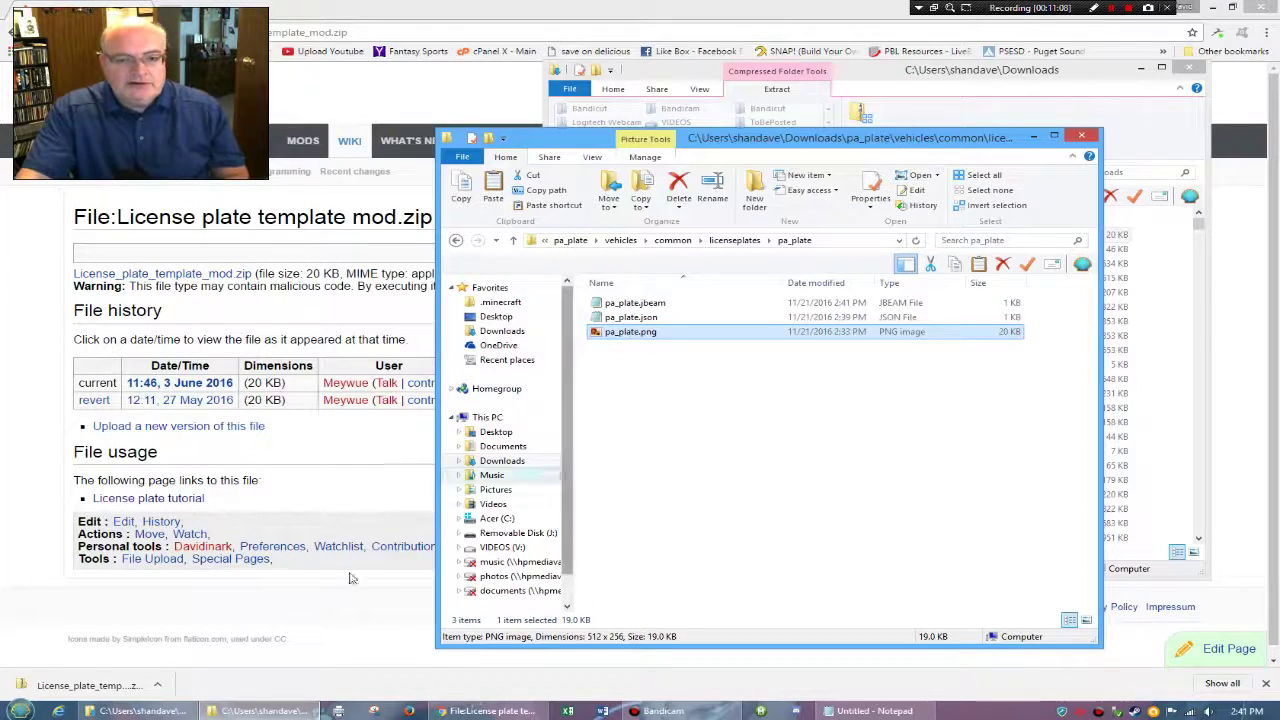
click(302, 476)
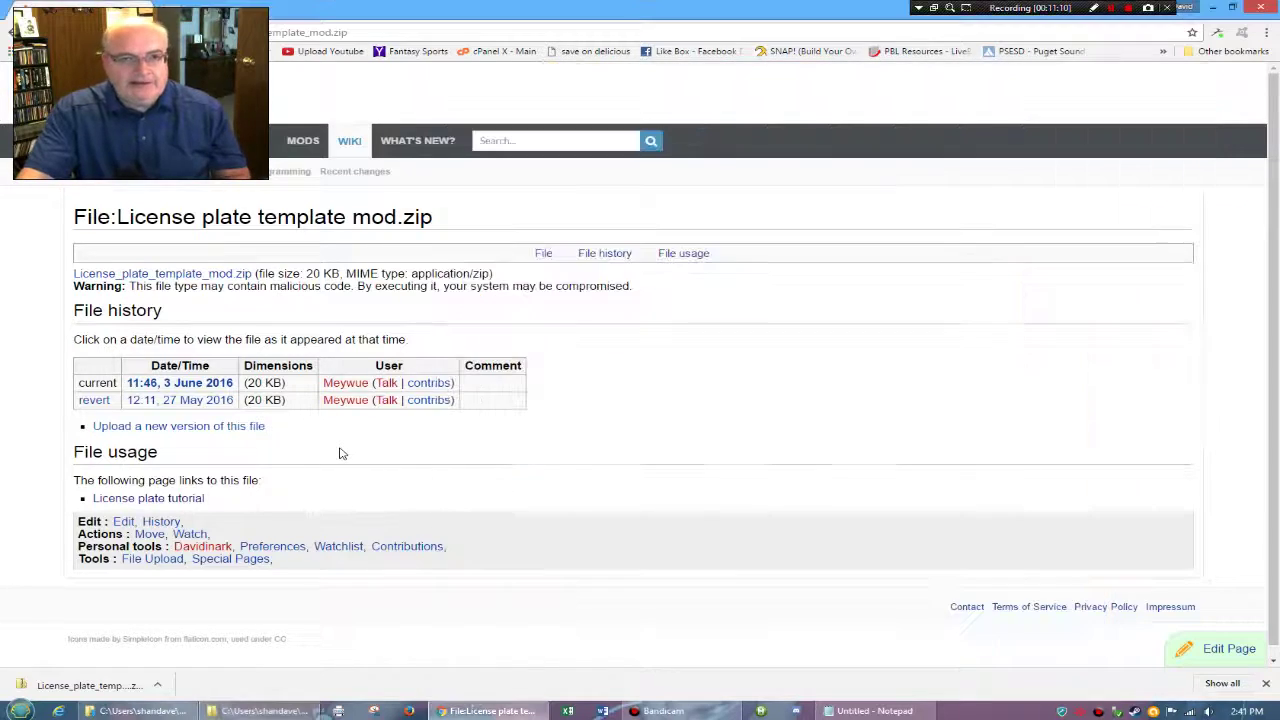
- Search Google for 'pennsylvania license plate template' and show the image results
click(368, 36)
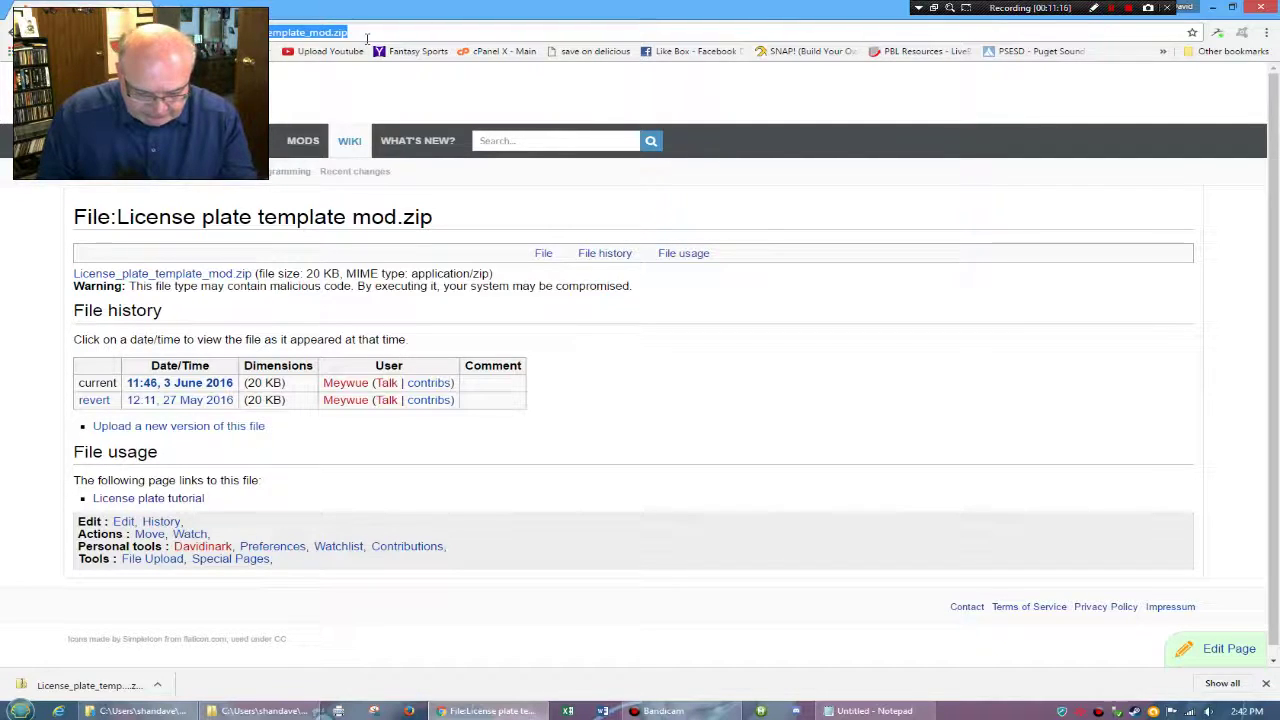
key(BackSpace)
key(Return)
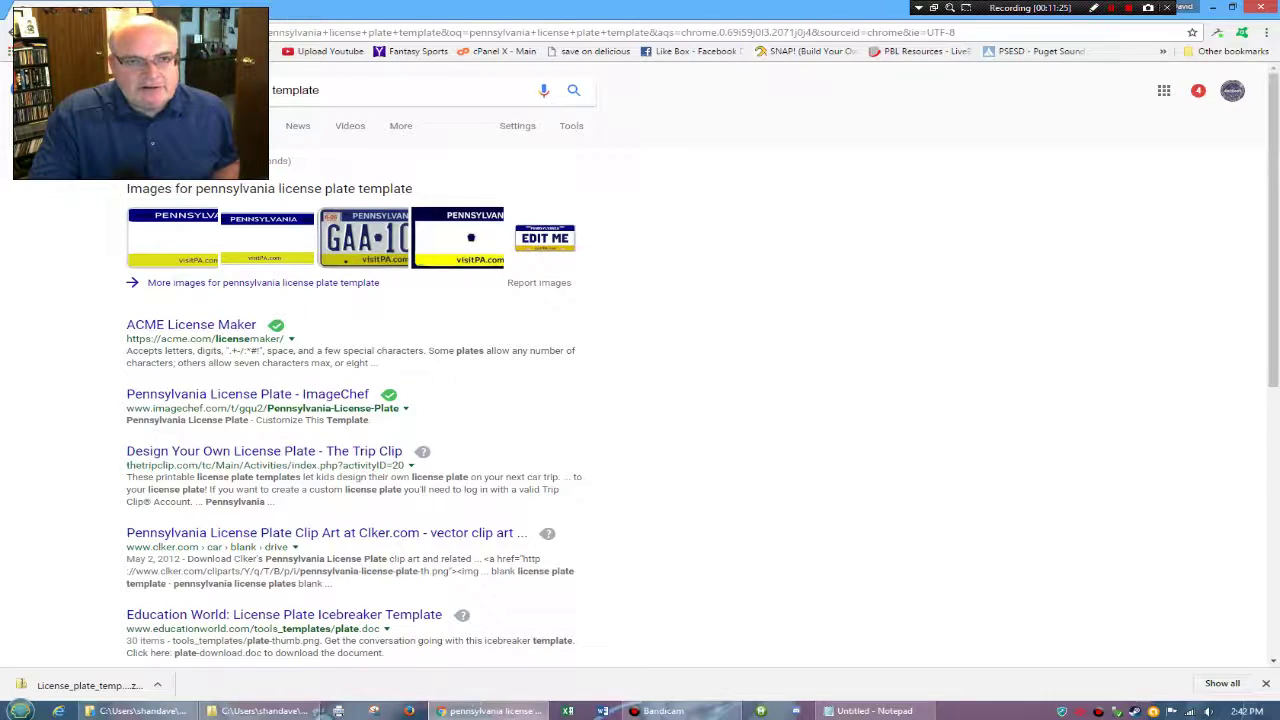
click(432, 246)
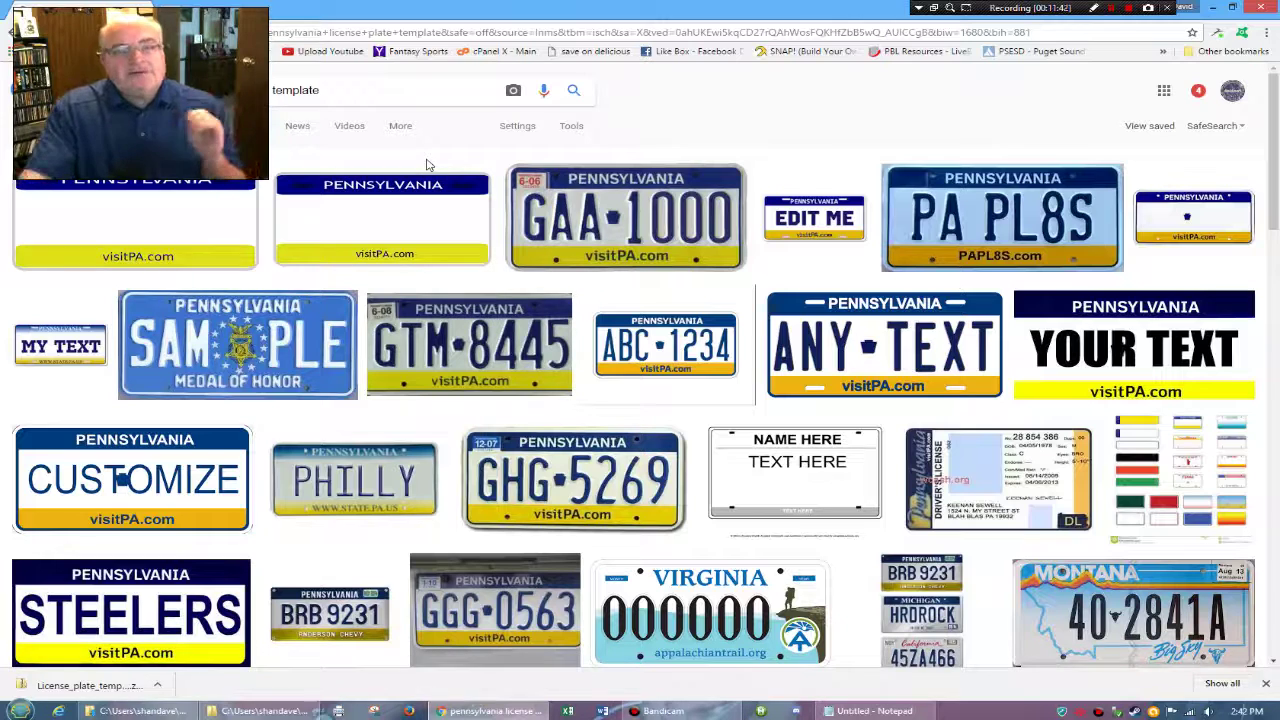
- Filter images to 'Labeled for reuse with modification', then shrink the browser window and move it right
click(572, 130)
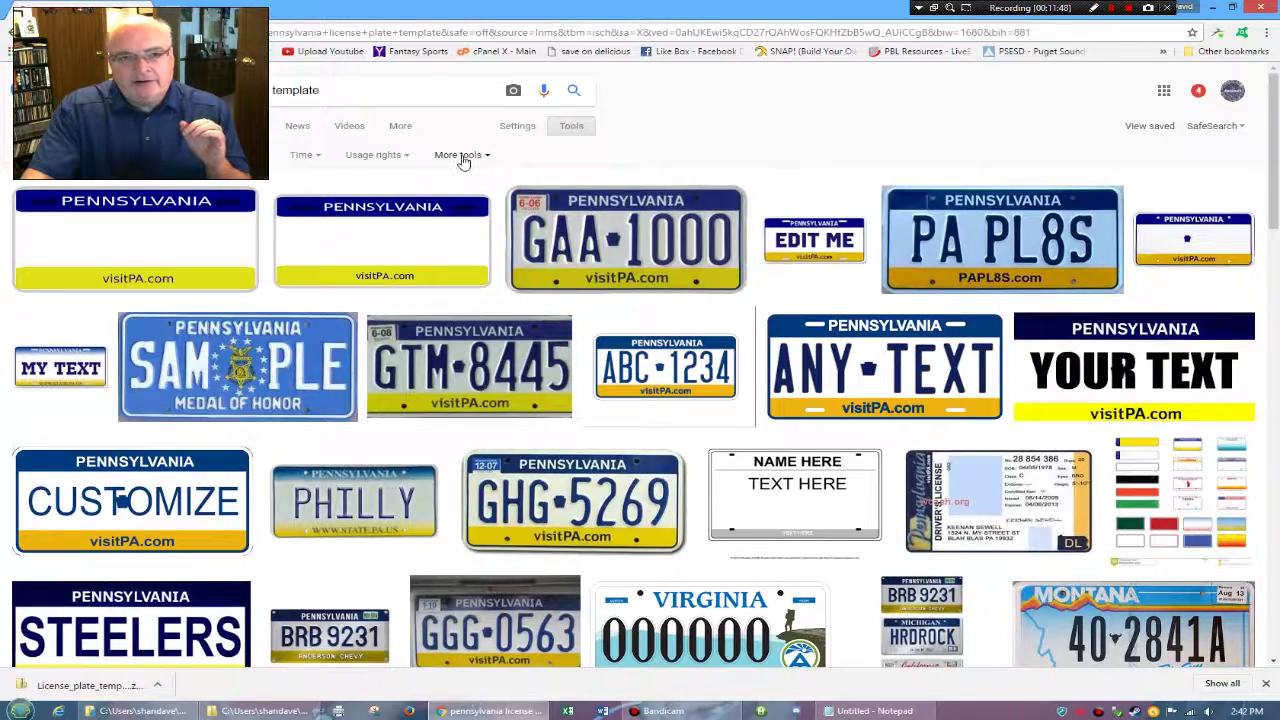
click(463, 157)
click(385, 157)
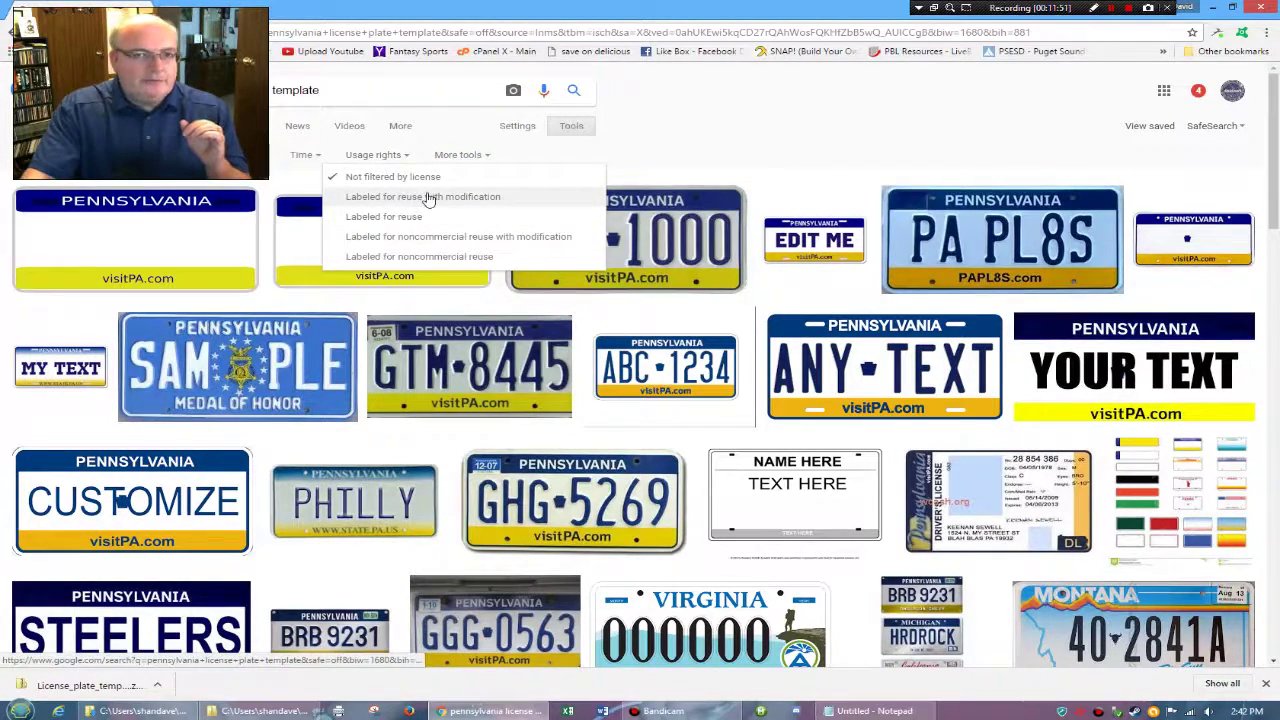
click(518, 200)
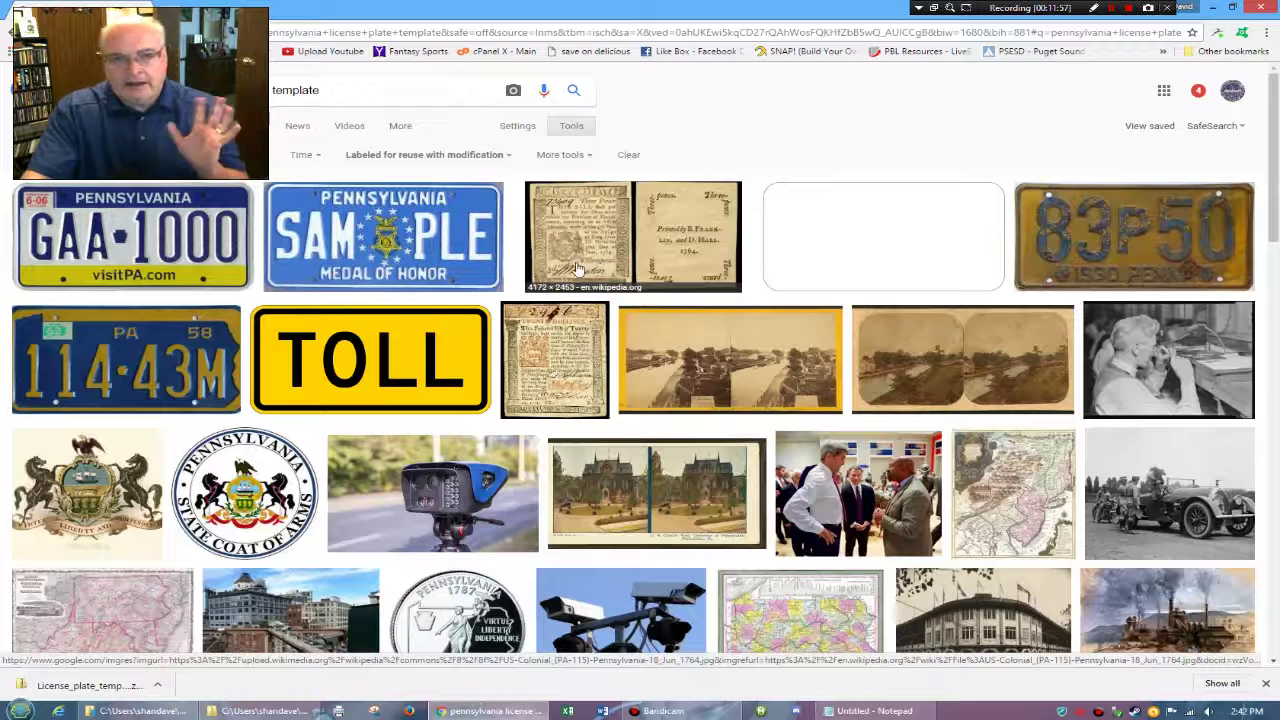
click(1232, 7)
drag(540, 68, 750, 100)
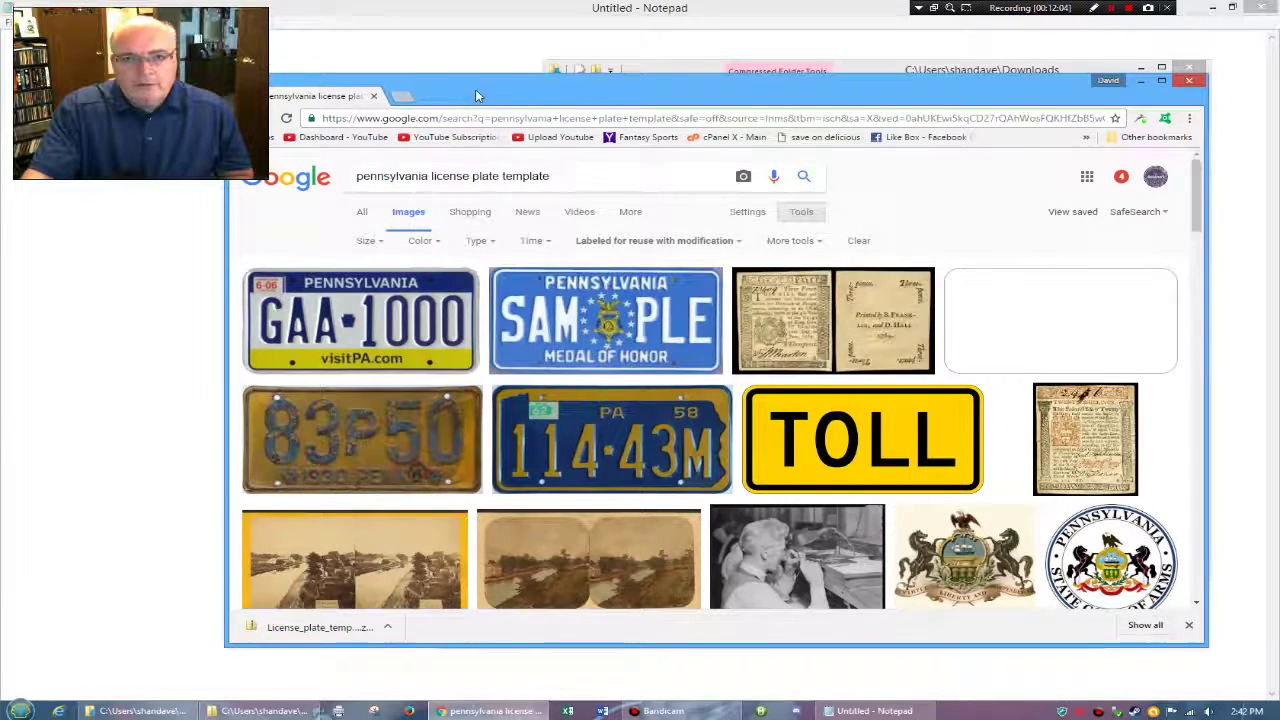
drag(475, 89, 526, 79)
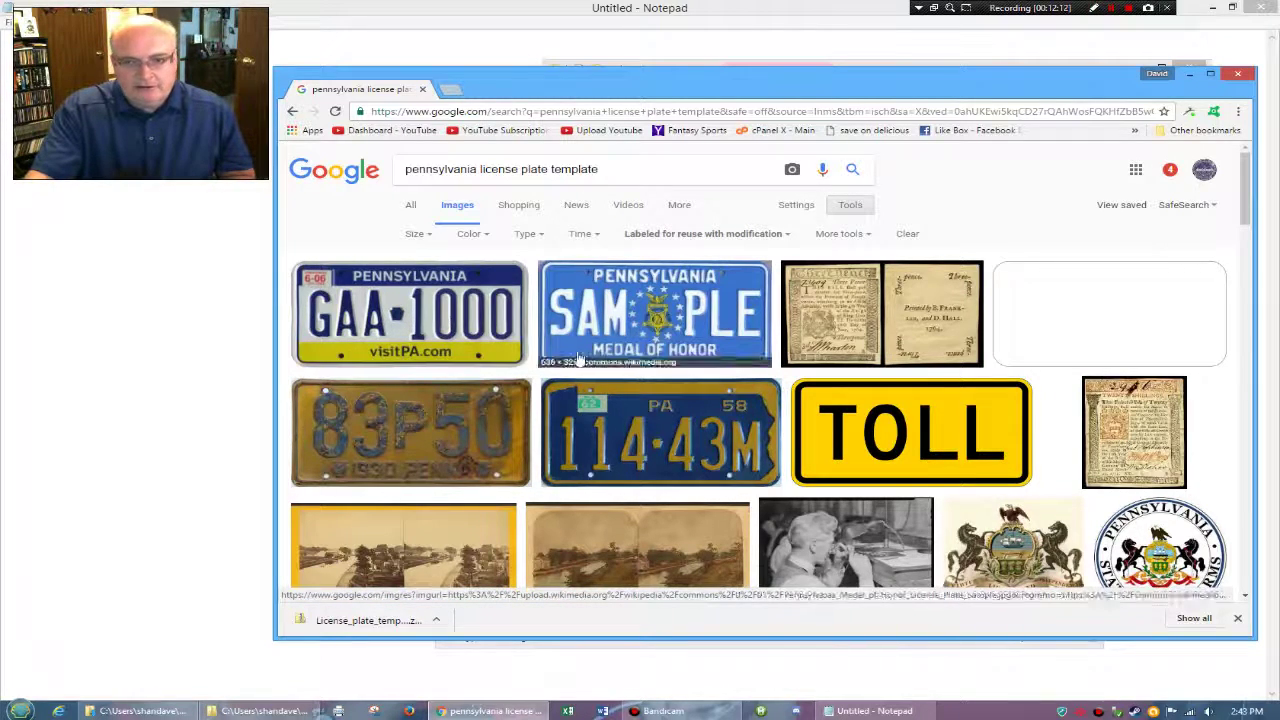
scroll(700, 410, down, 2)
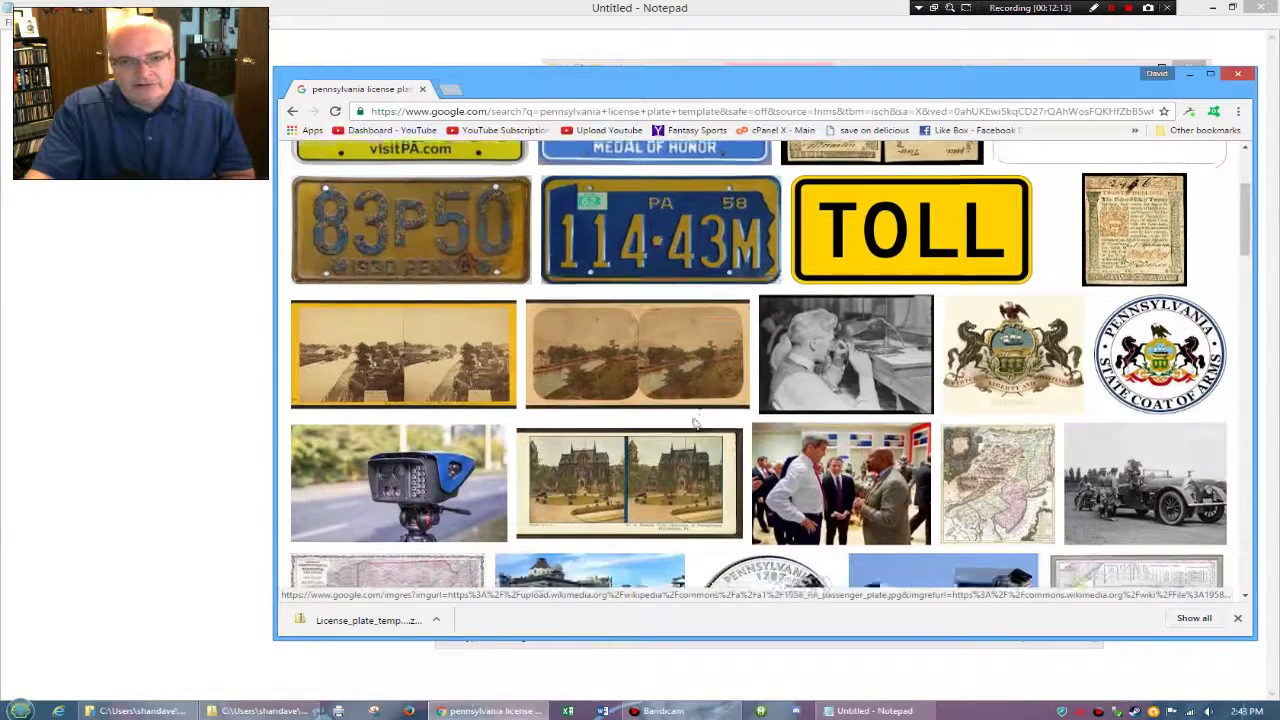
scroll(646, 378, up, 1)
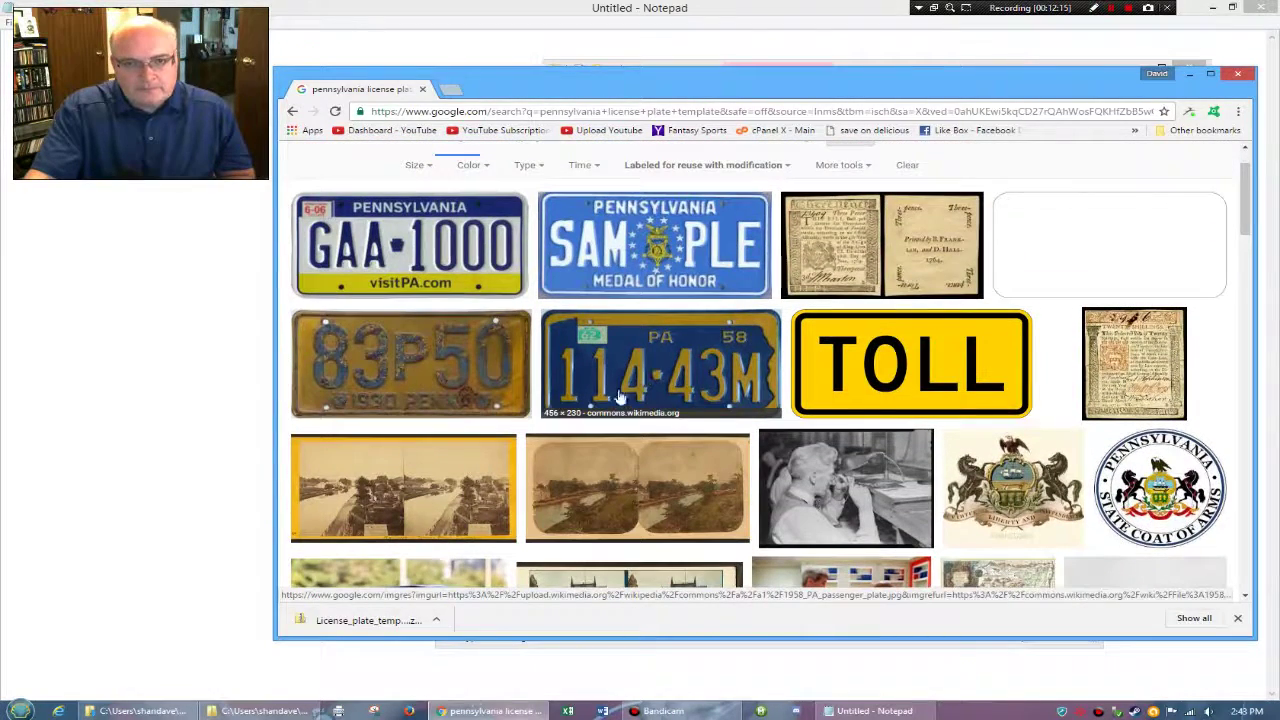
scroll(620, 395, up, 1)
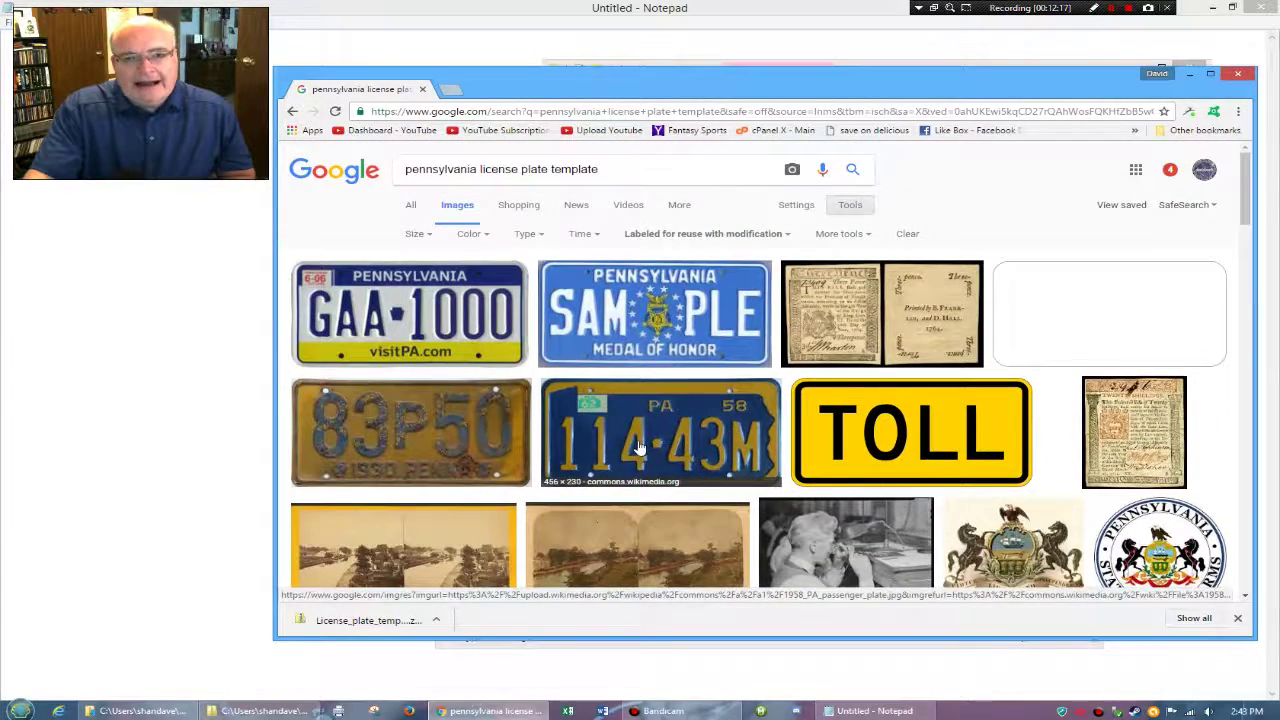
scroll(640, 447, down, 1)
scroll(640, 447, up, 1)
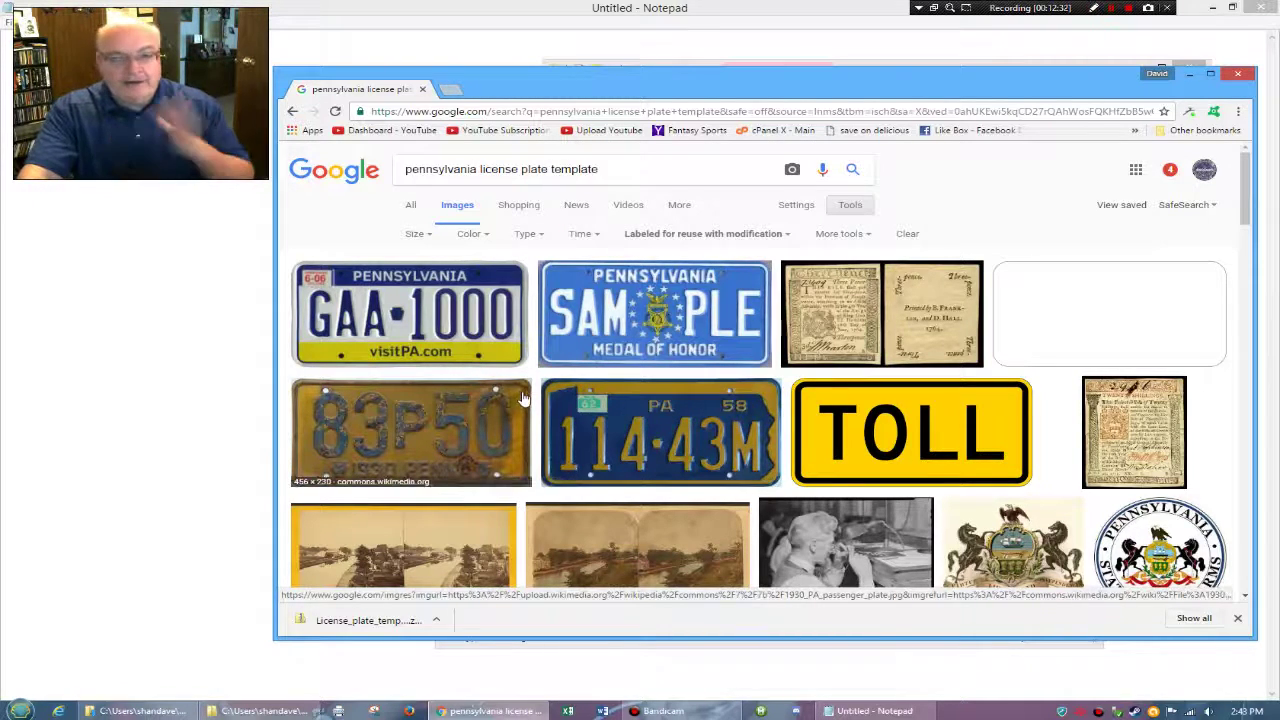
- Enlarge the GAA 1000 visitPA.com plate preview and copy that image to the clipboard
click(424, 334)
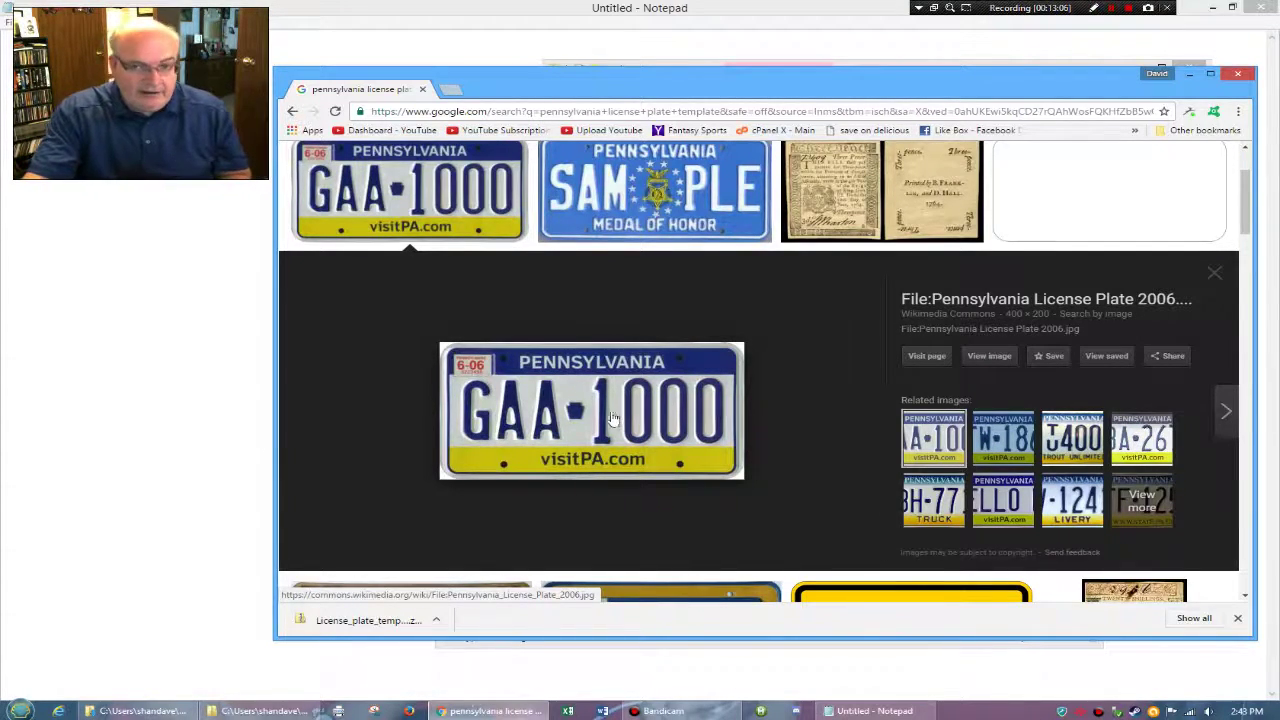
right_click(562, 437)
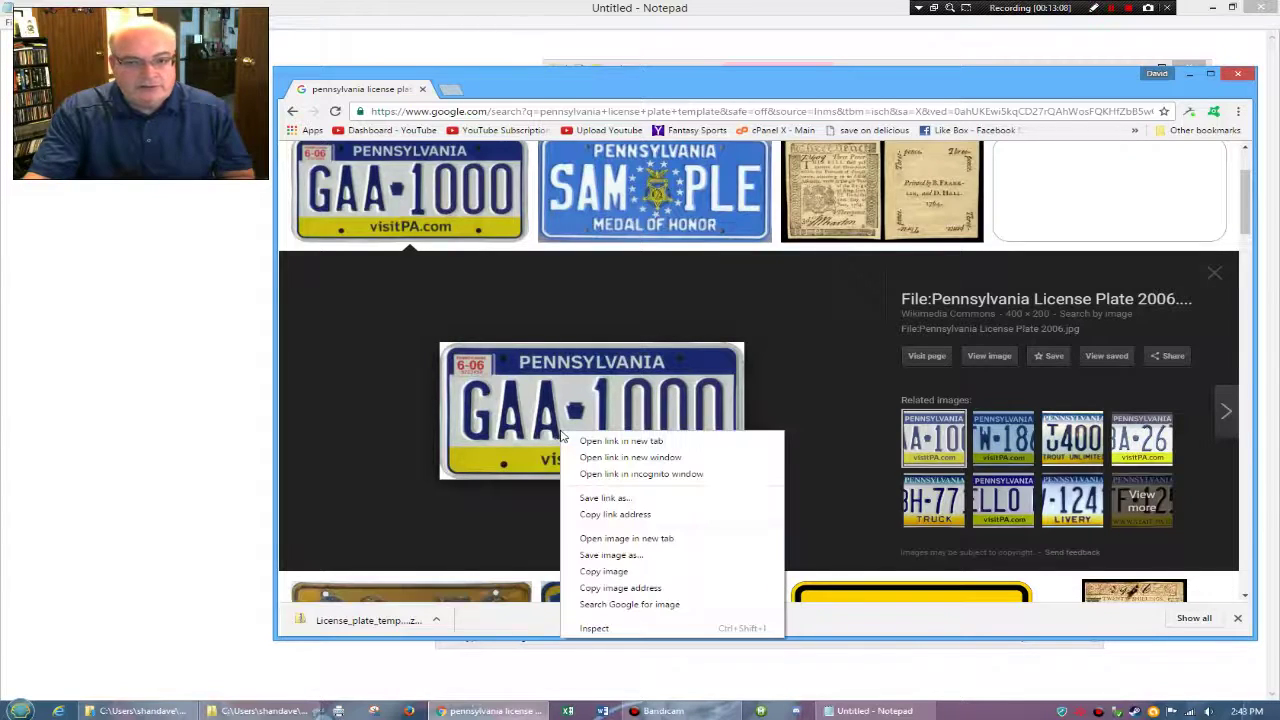
click(603, 571)
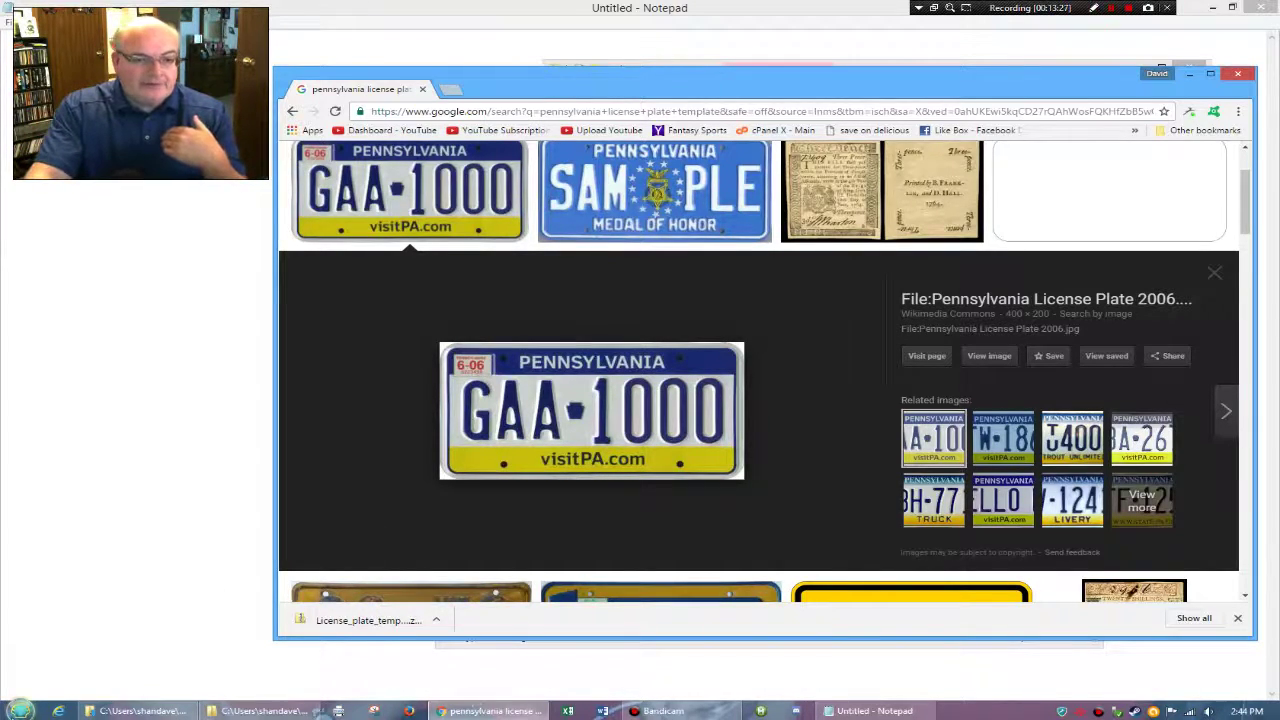
click(20, 711)
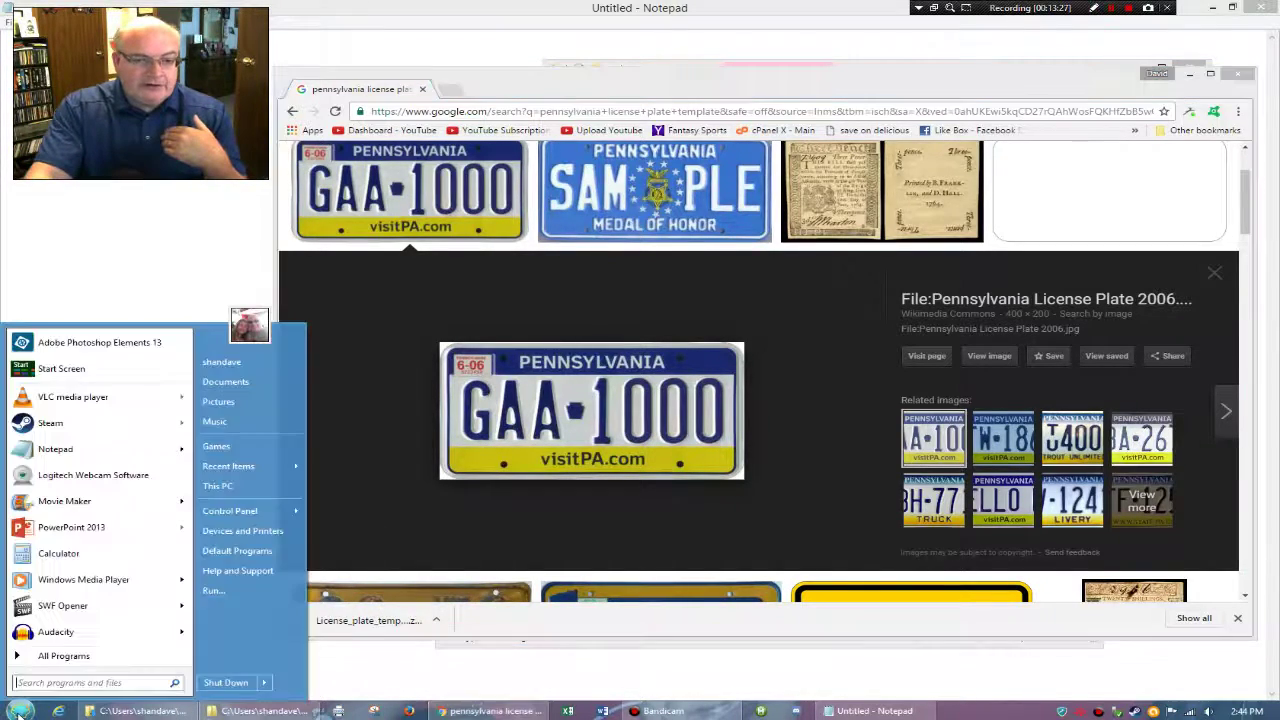
- Launch Photoshop Elements 13 and create a new image from the clipboard's plate picture
click(109, 345)
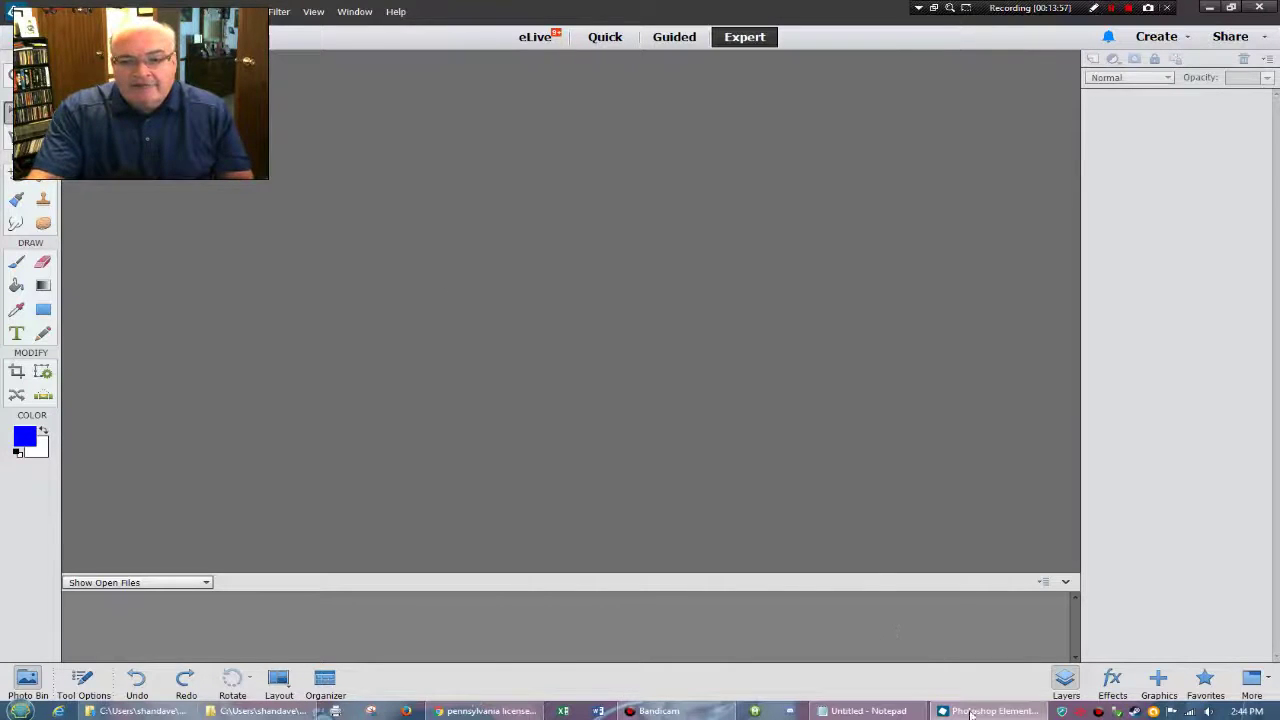
click(487, 711)
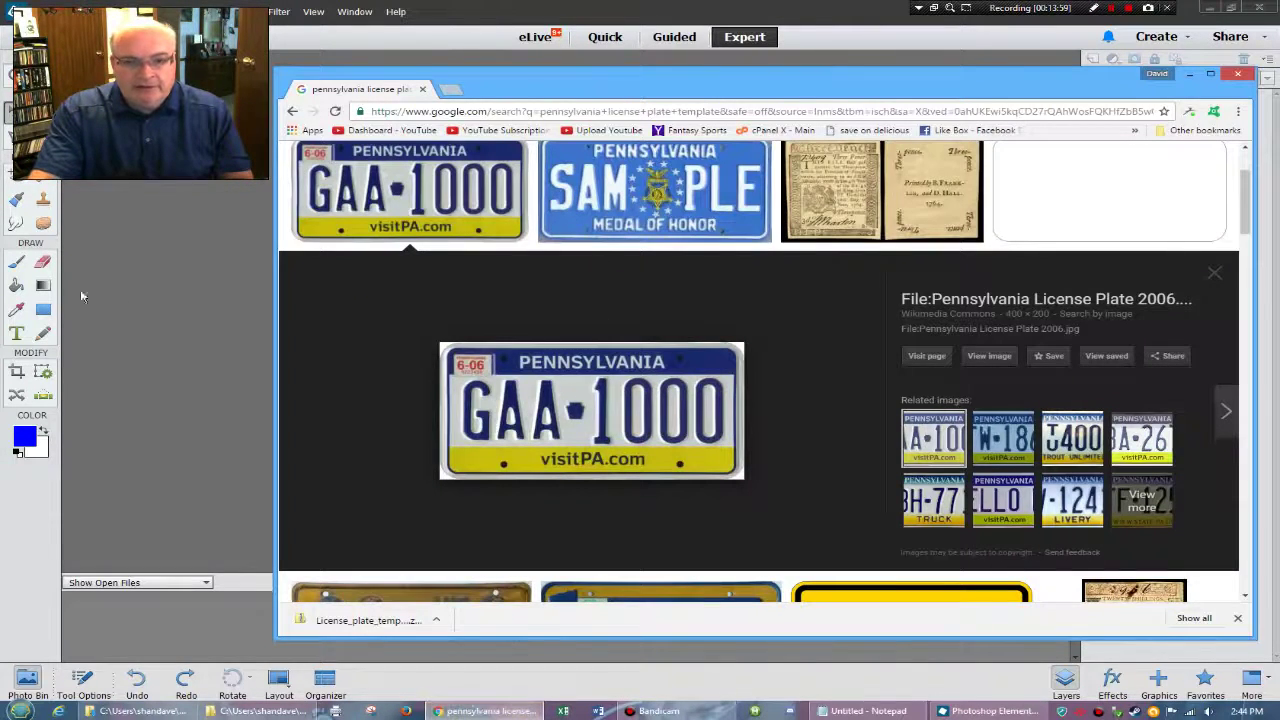
click(143, 242)
click(18, 11)
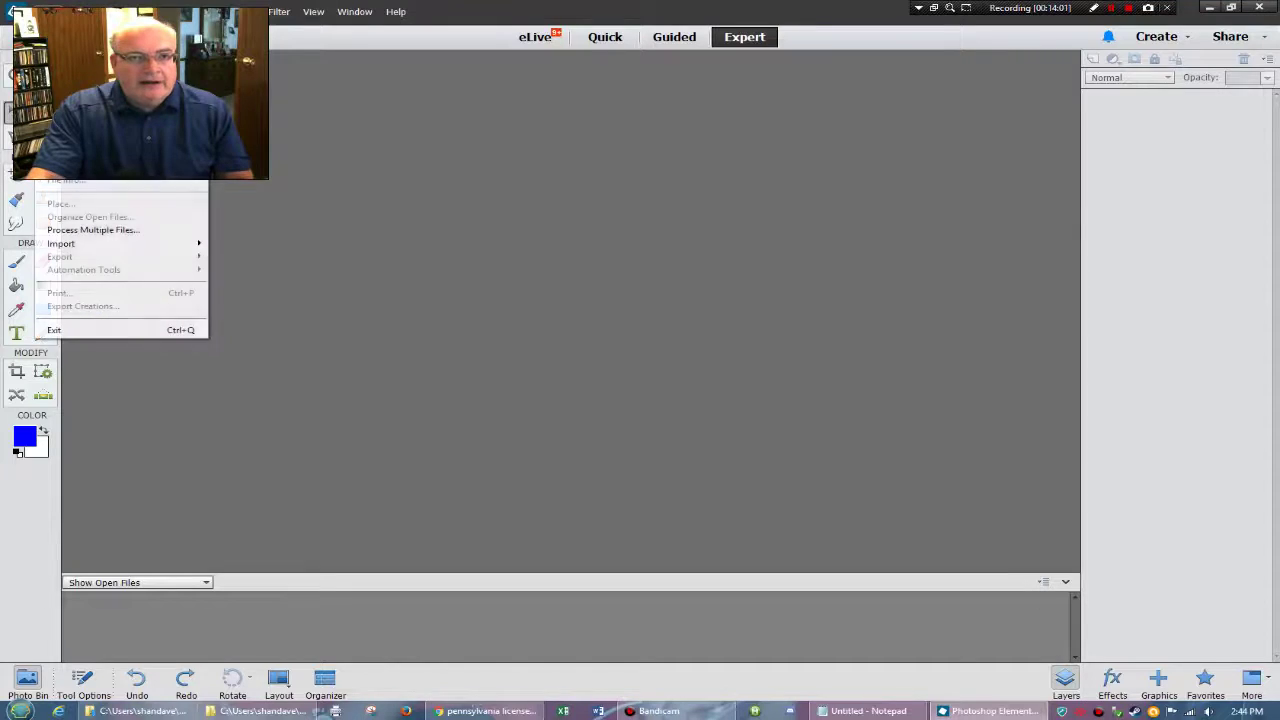
mouse_move(100, 27)
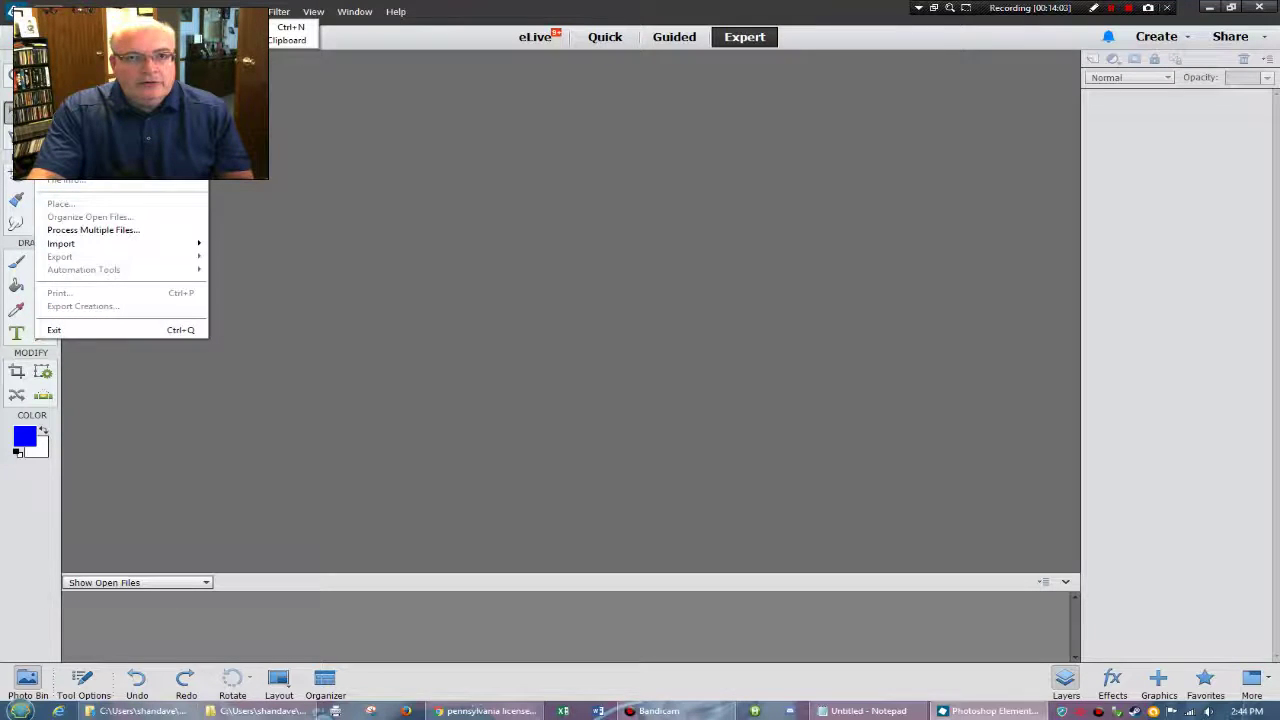
click(292, 40)
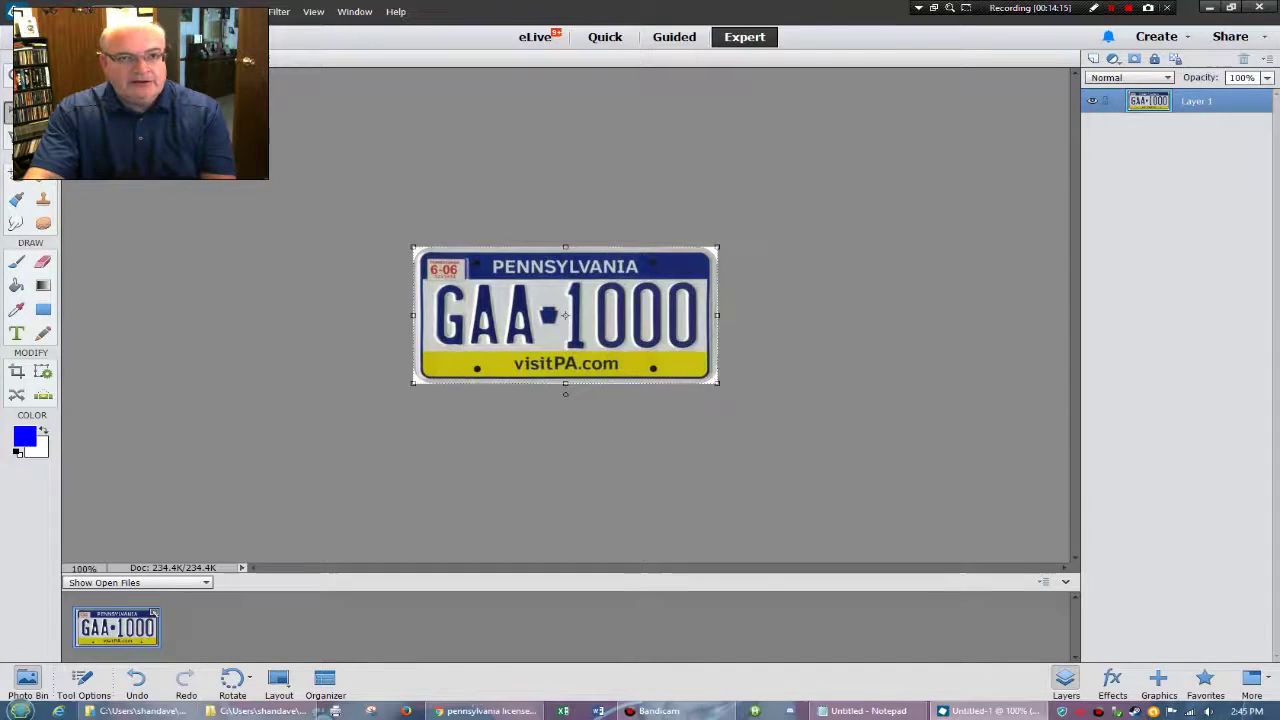
key(alt+i)
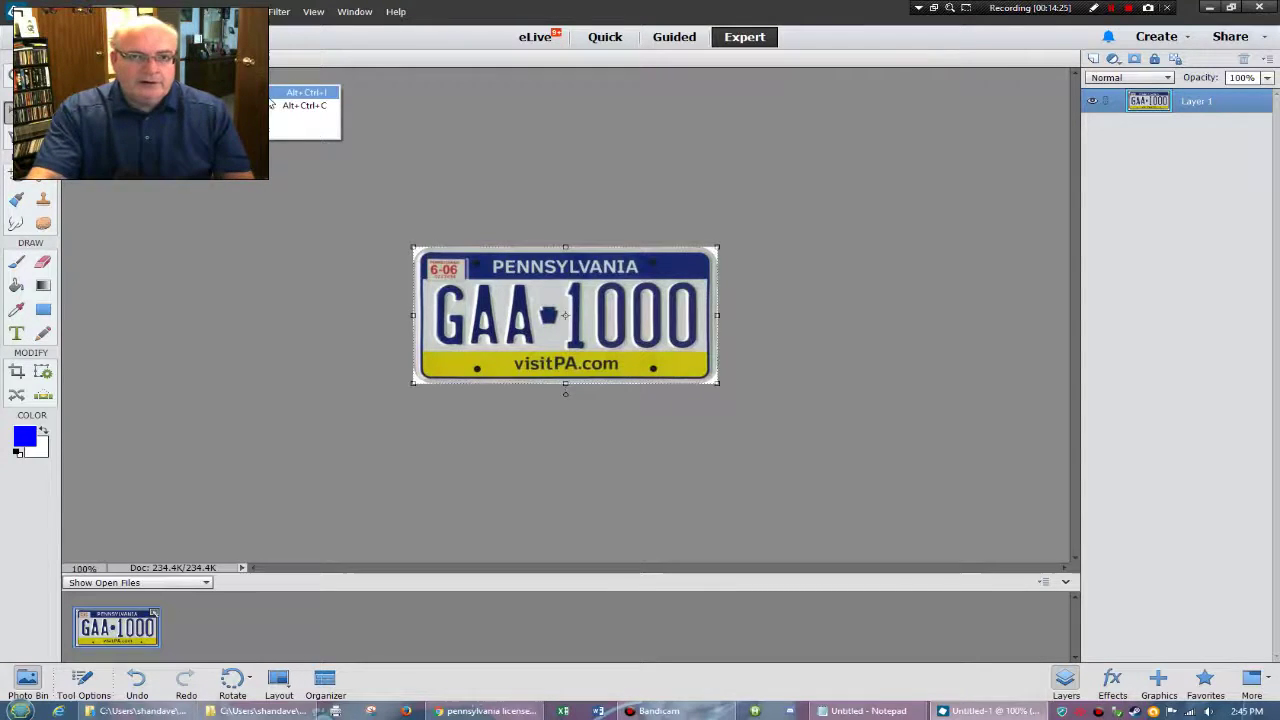
- Set Canvas Size to width 512 and height 256 pixels and confirm
click(230, 105)
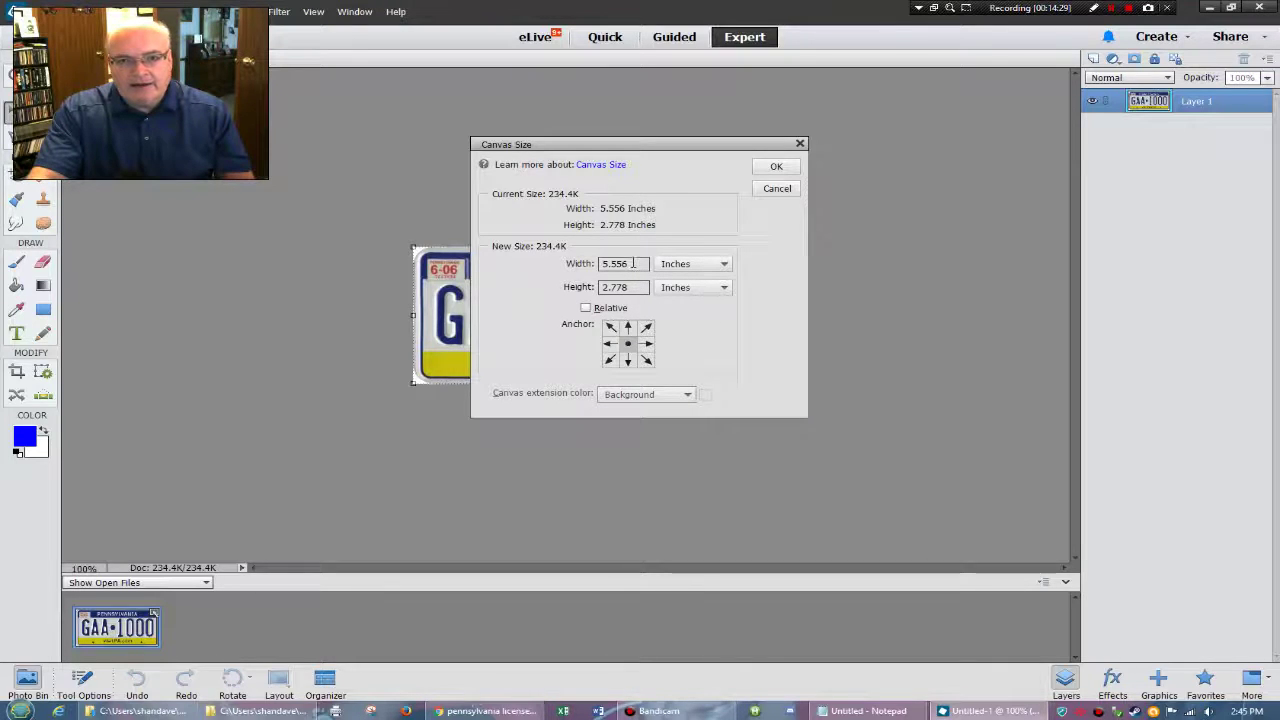
click(700, 264)
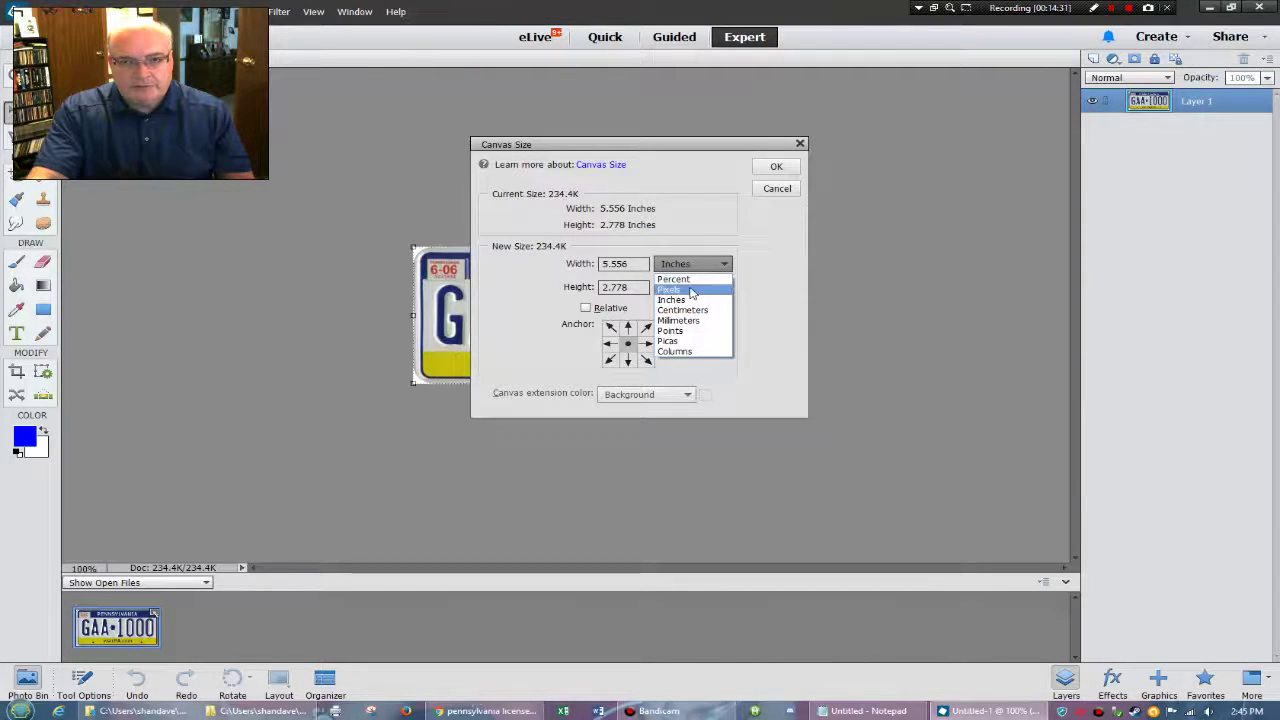
click(690, 290)
double_click(625, 264)
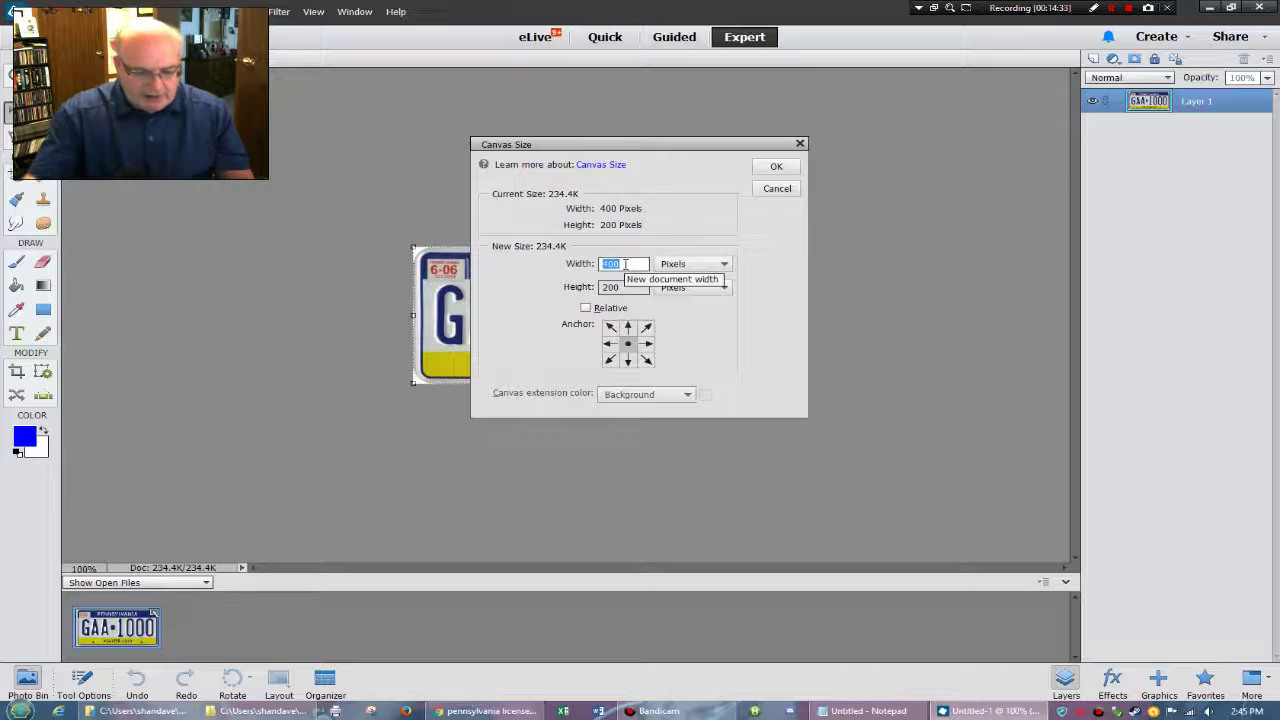
text(512)
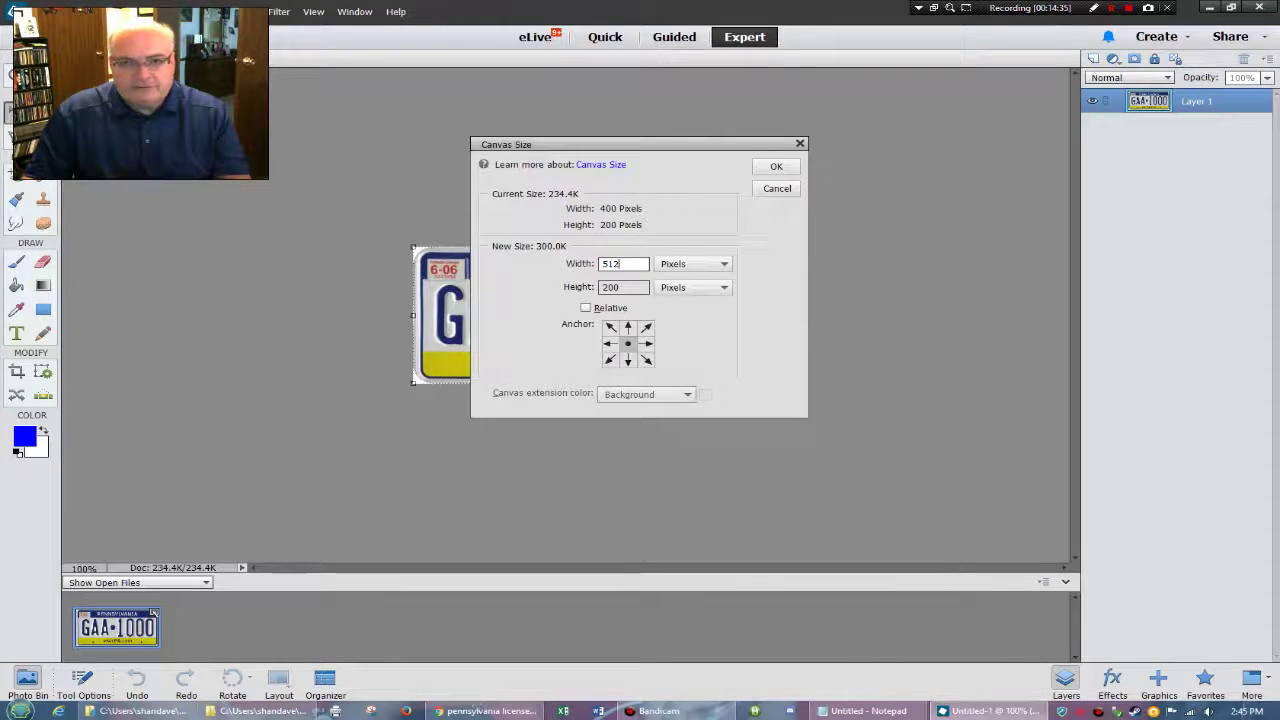
double_click(622, 287)
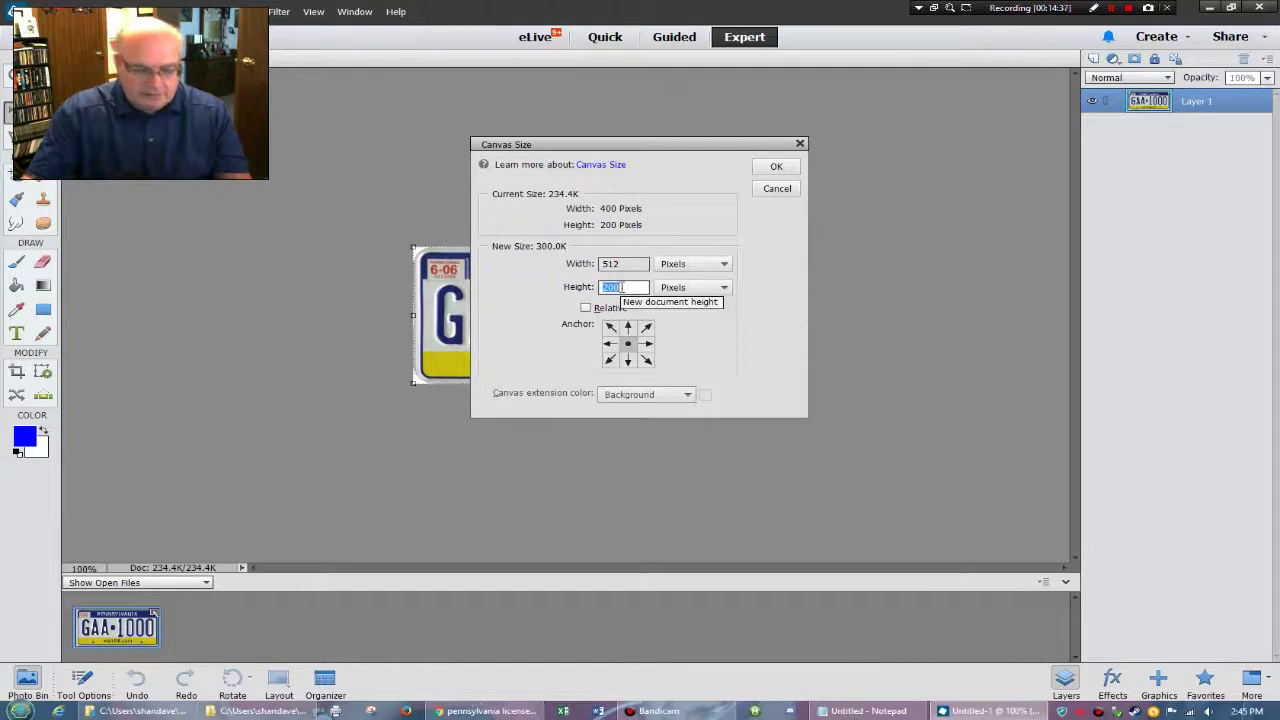
text(256)
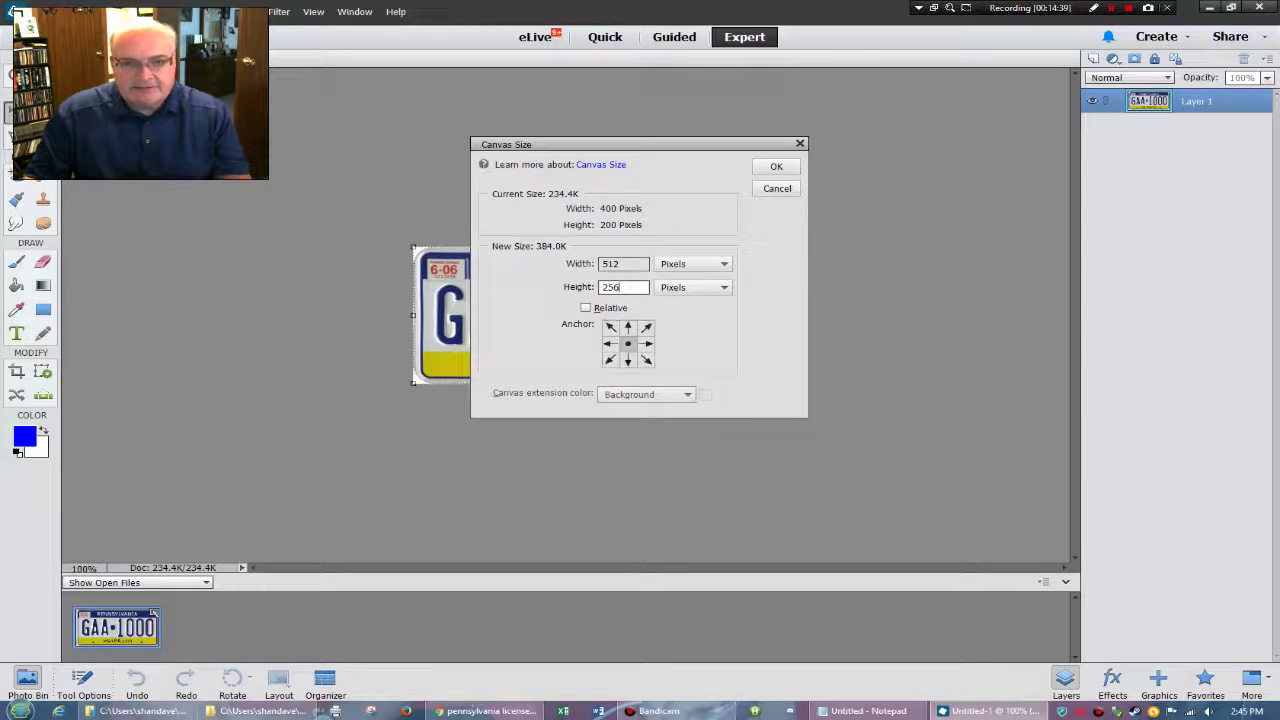
click(776, 167)
- Stretch the GAA 1000 plate layer to the corners of the 512 × 256 canvas and commit
drag(412, 245, 370, 228)
drag(716, 383, 762, 402)
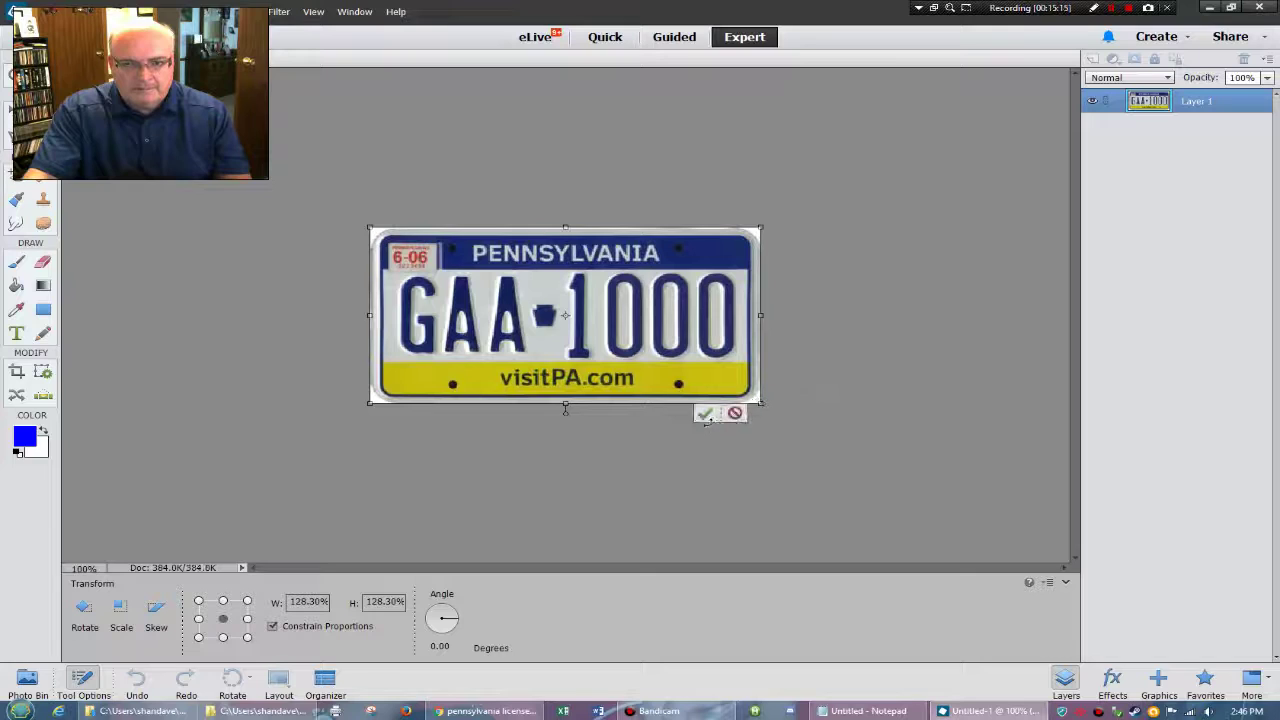
click(704, 414)
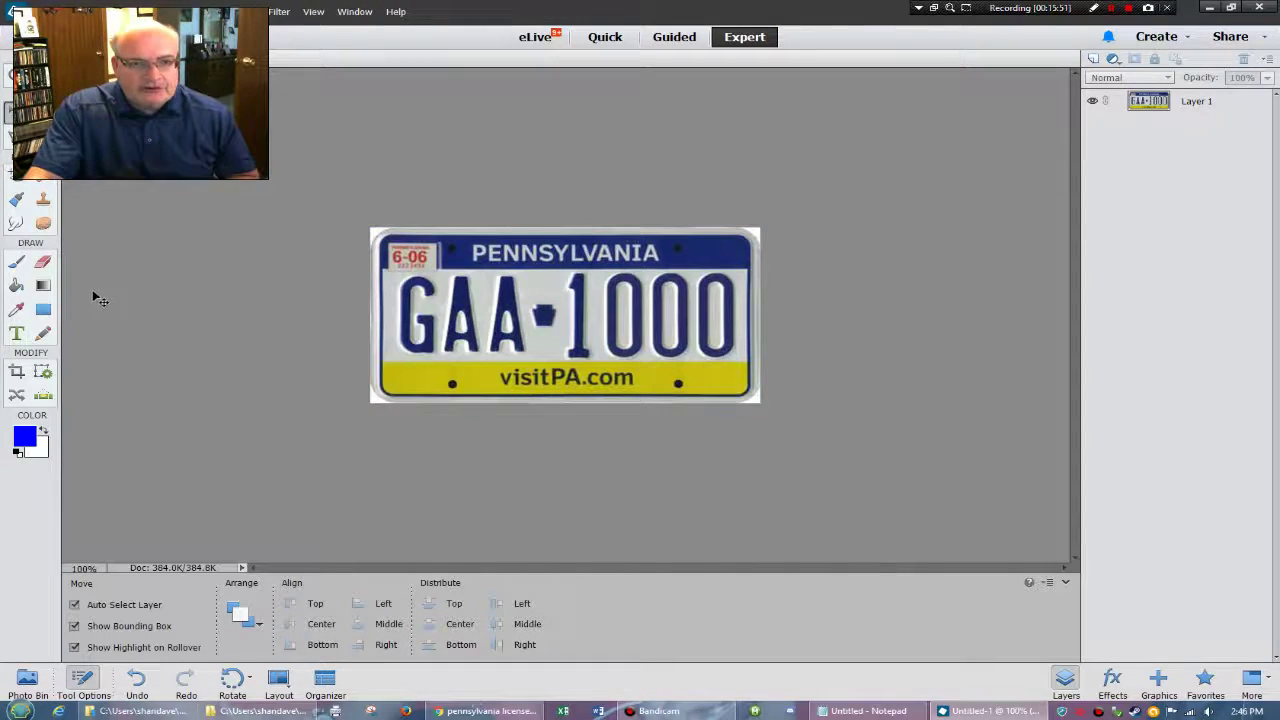
click(17, 310)
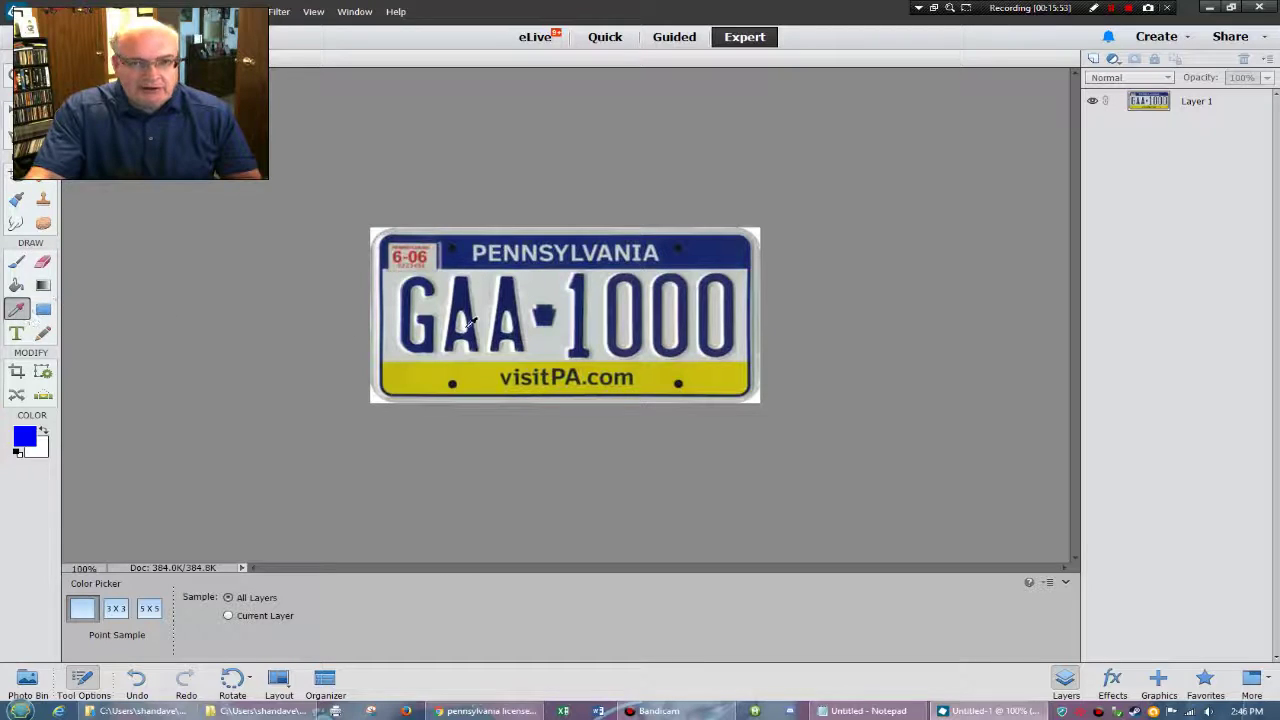
- Sample the plate's off-white background colour and draw a rectangular selection around the GAA 1000 characters
click(546, 282)
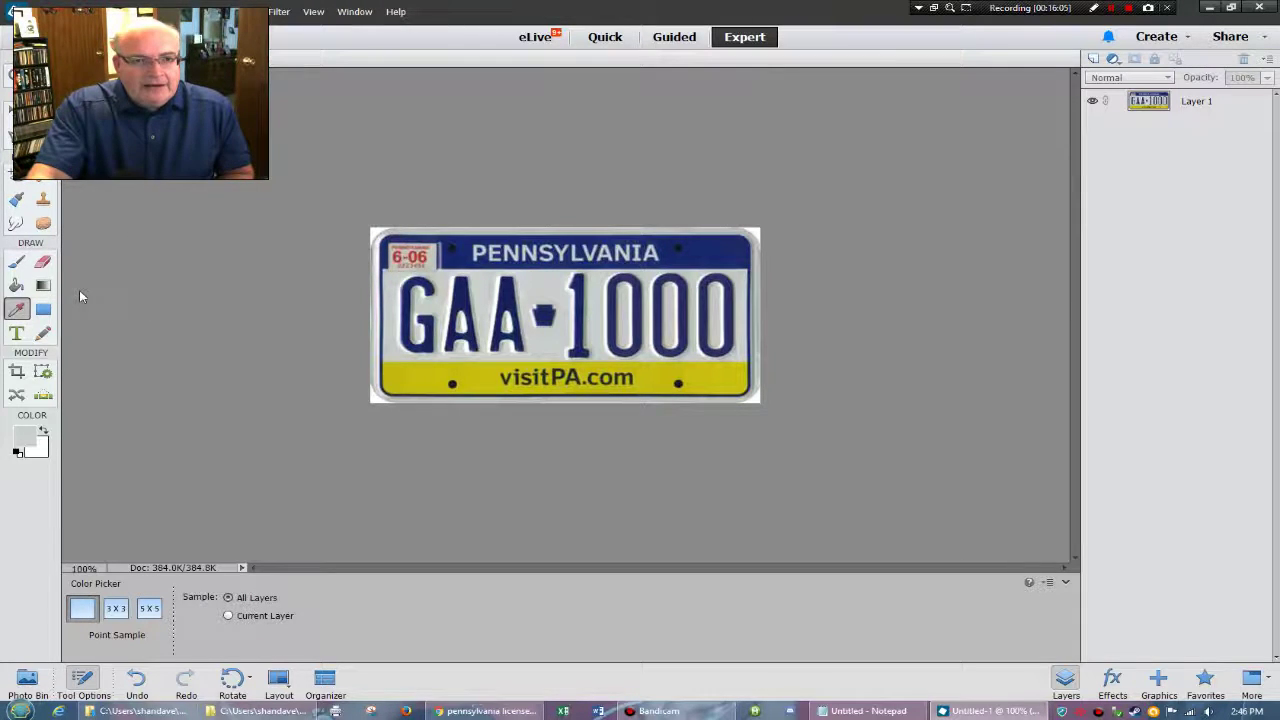
key(m)
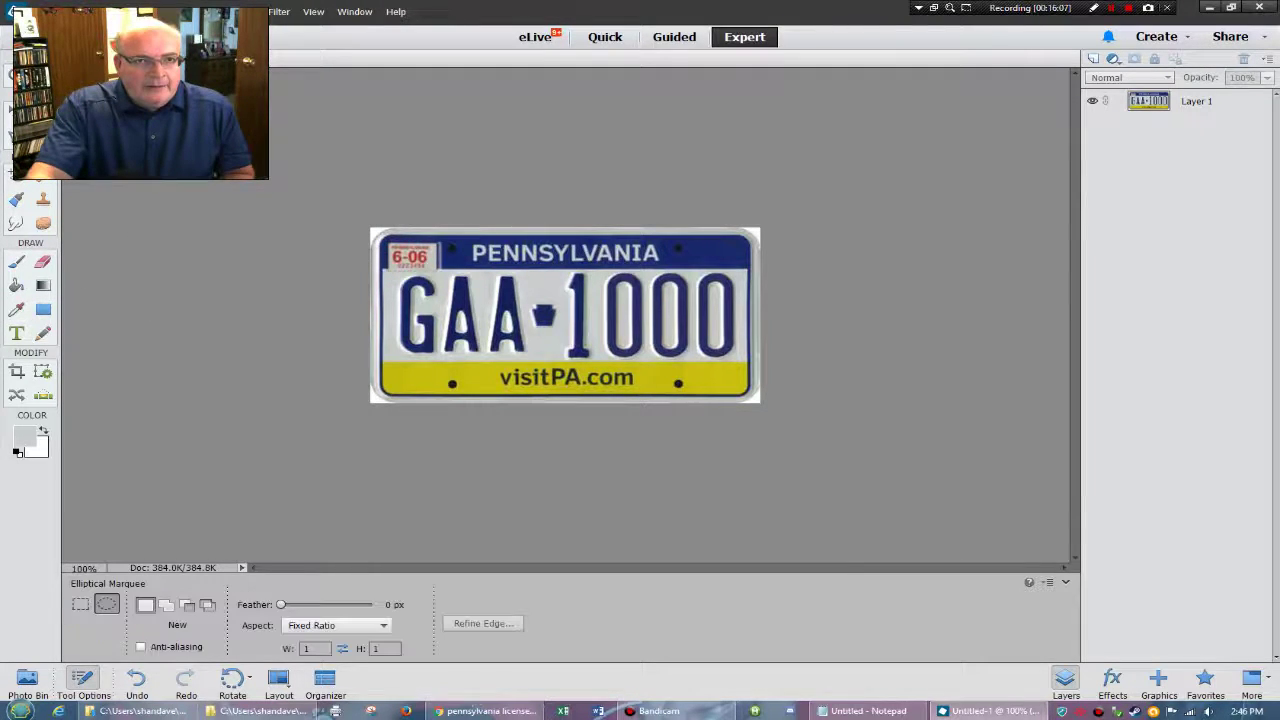
click(80, 604)
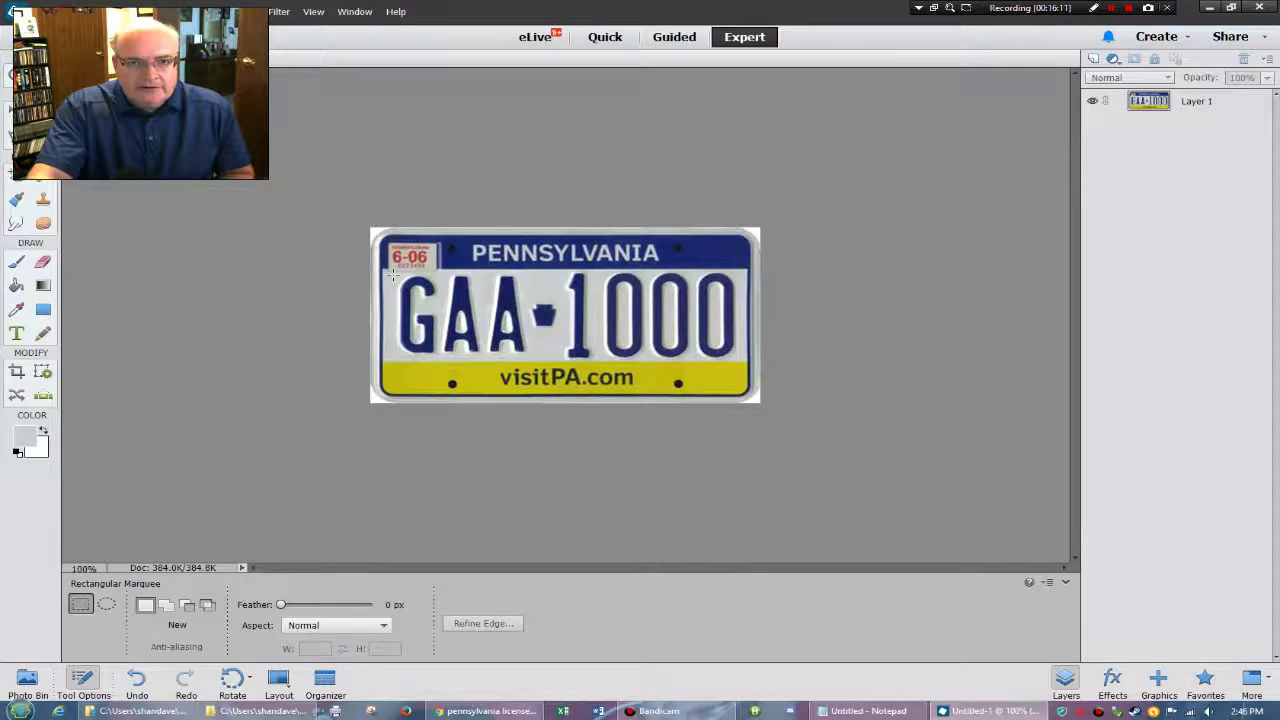
drag(393, 274, 740, 355)
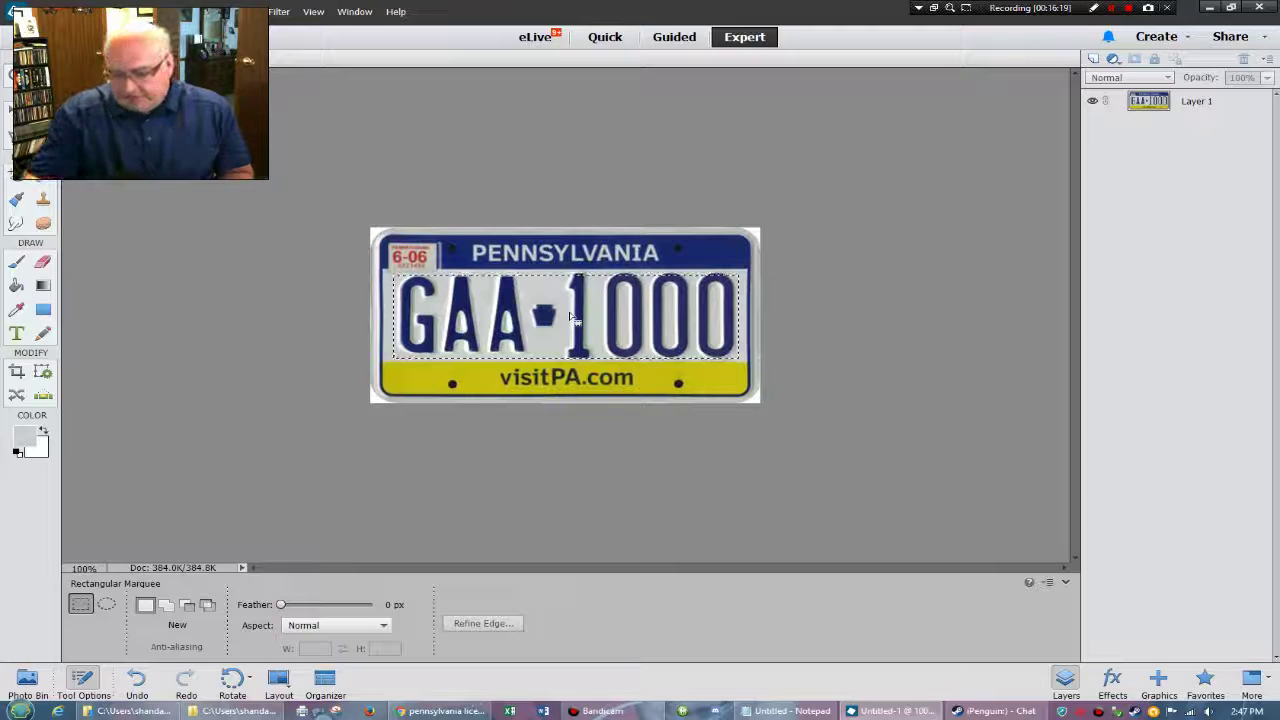
- Duplicate Layer 1 as Layer 1 copy and hide the original
right_click(1160, 106)
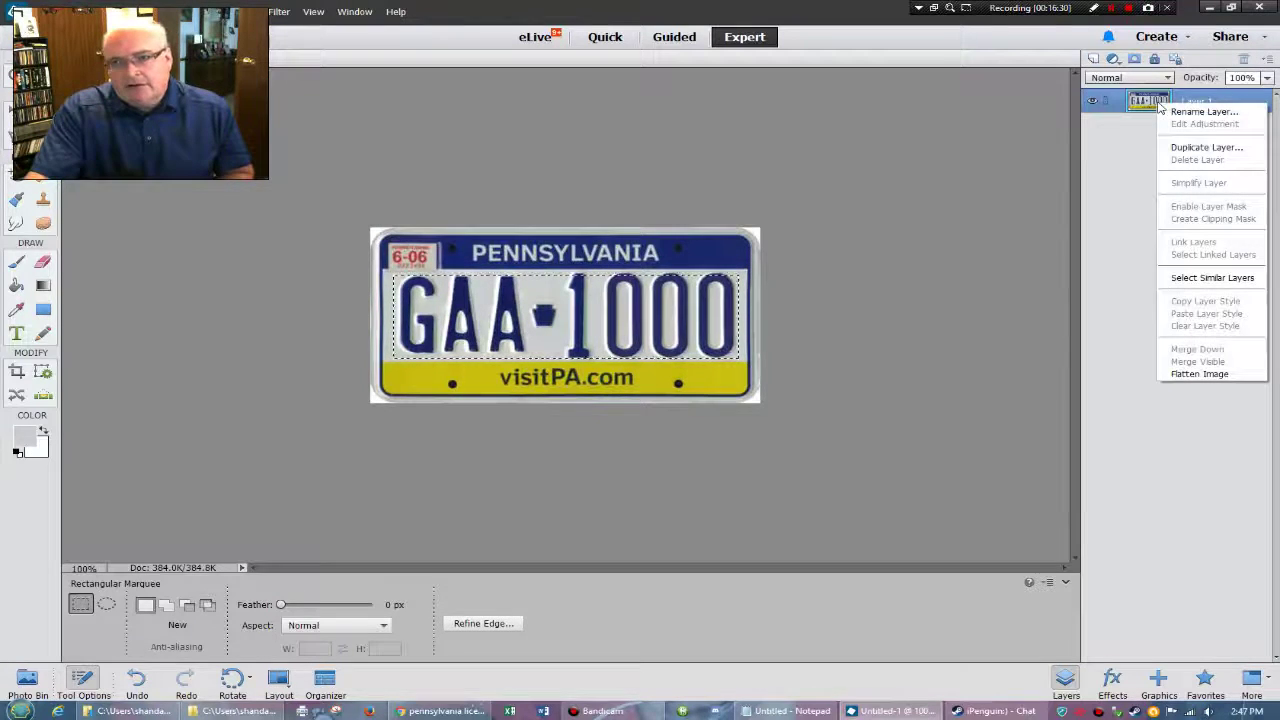
click(1182, 148)
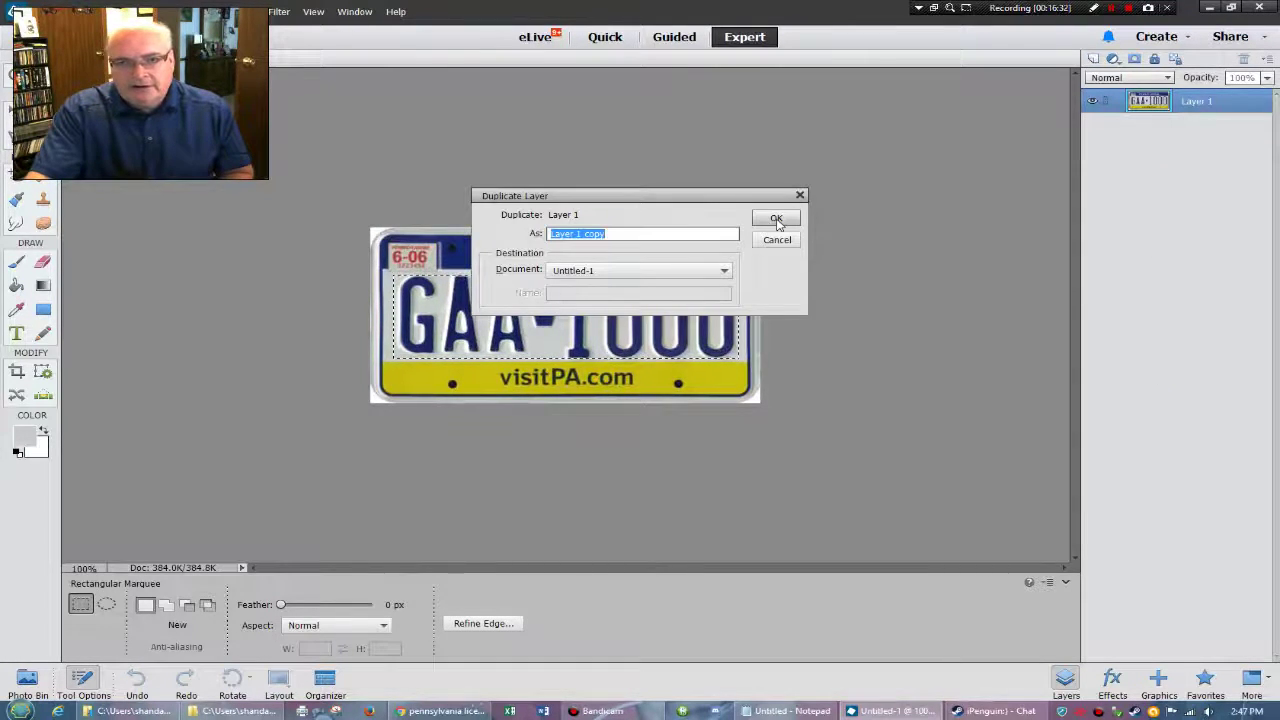
click(776, 217)
click(1093, 125)
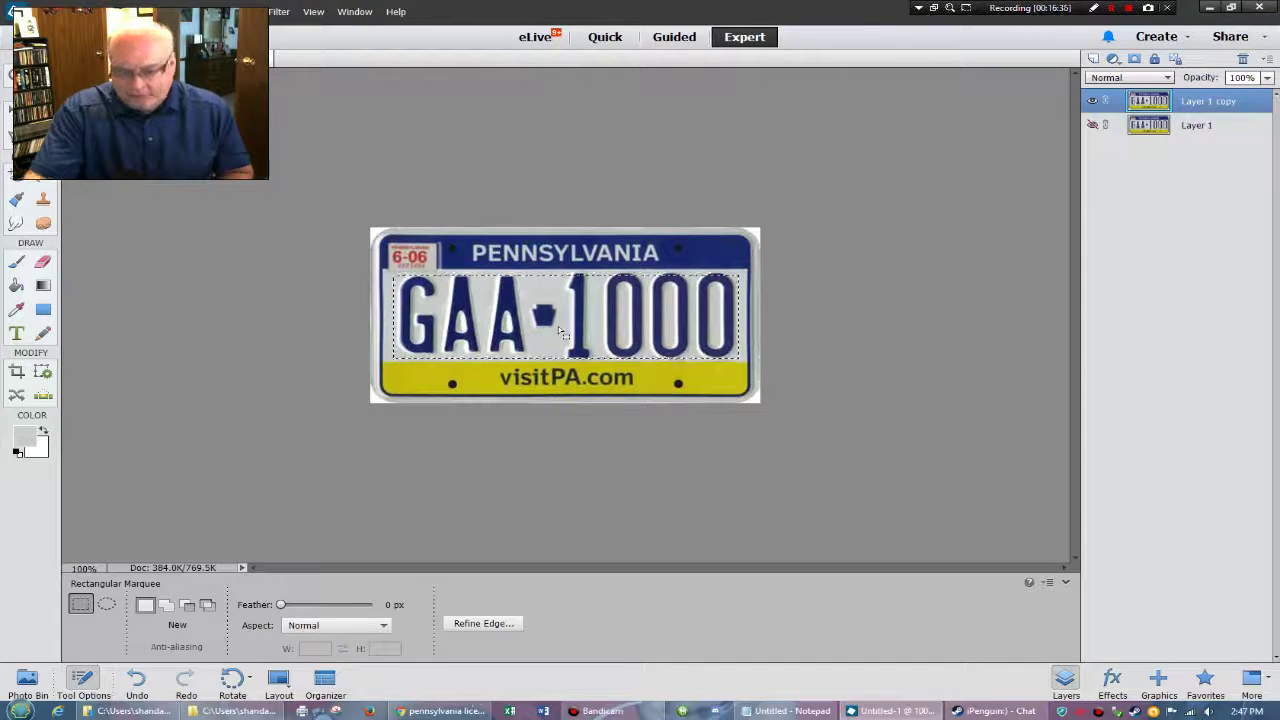
- Delete the GAA 1000 characters and fill the emptied middle with off-white paint
key(Delete)
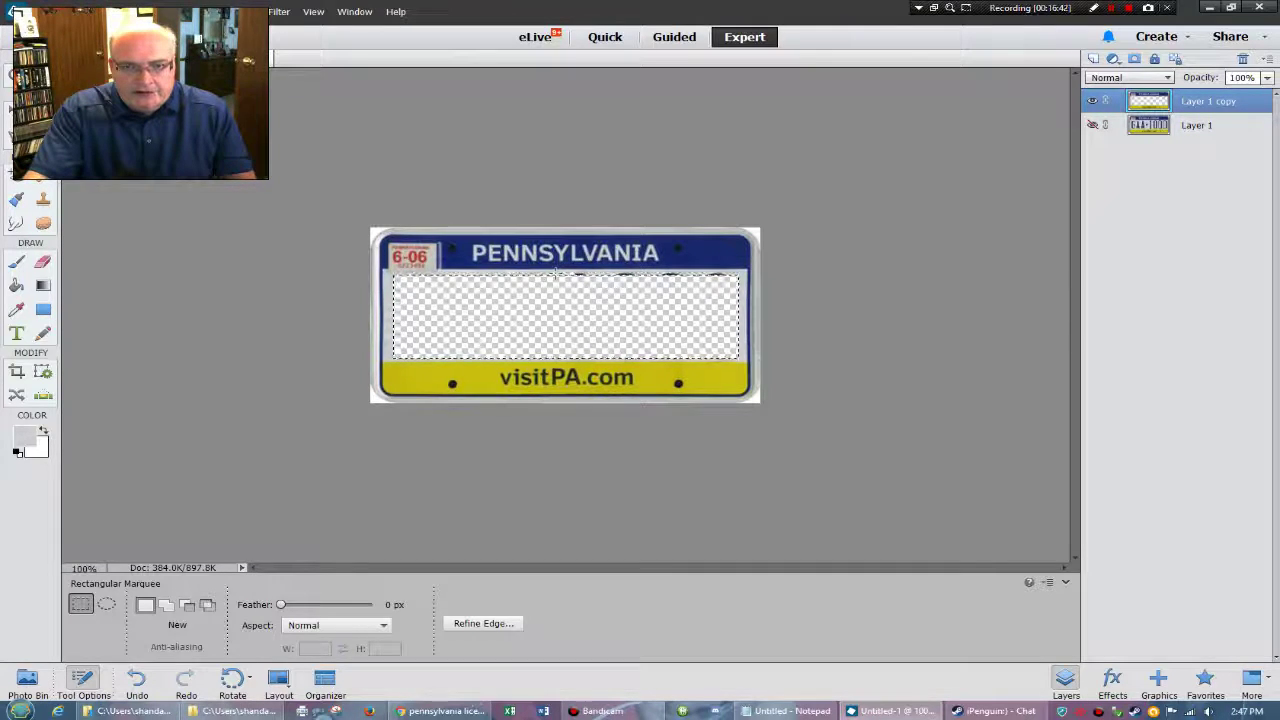
drag(556, 272, 736, 284)
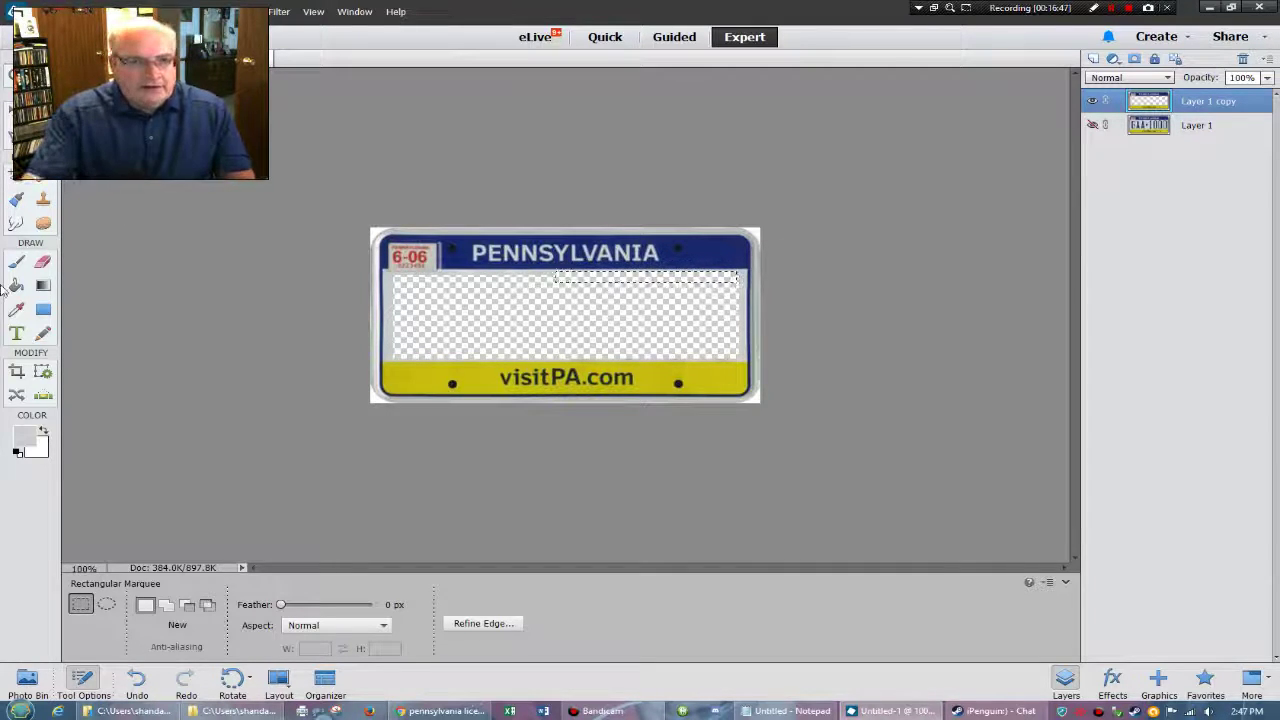
click(17, 286)
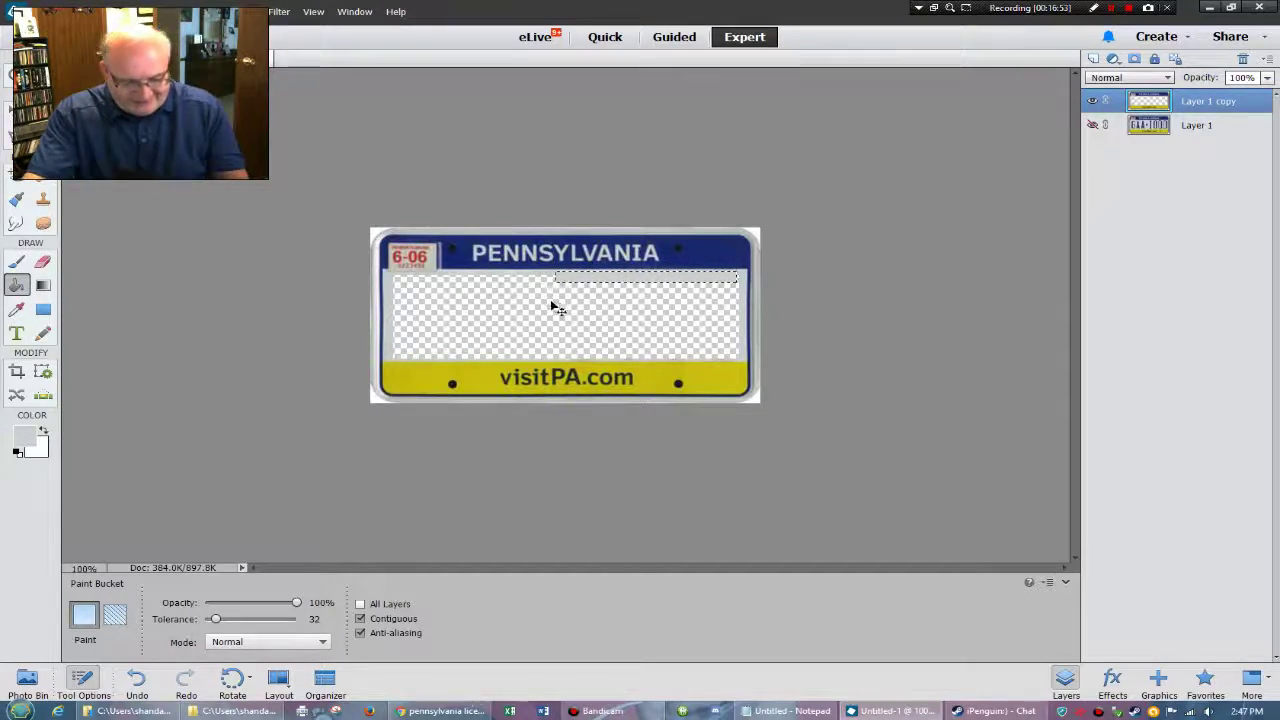
click(522, 310)
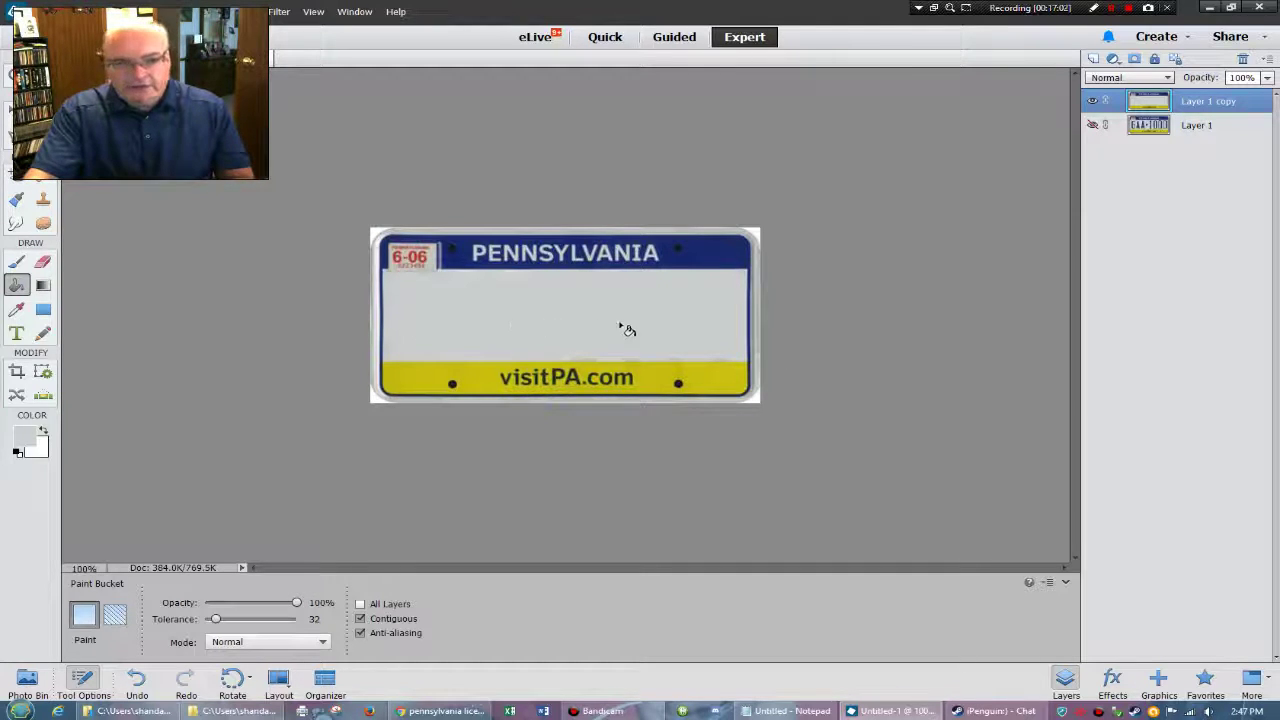
click(17, 12)
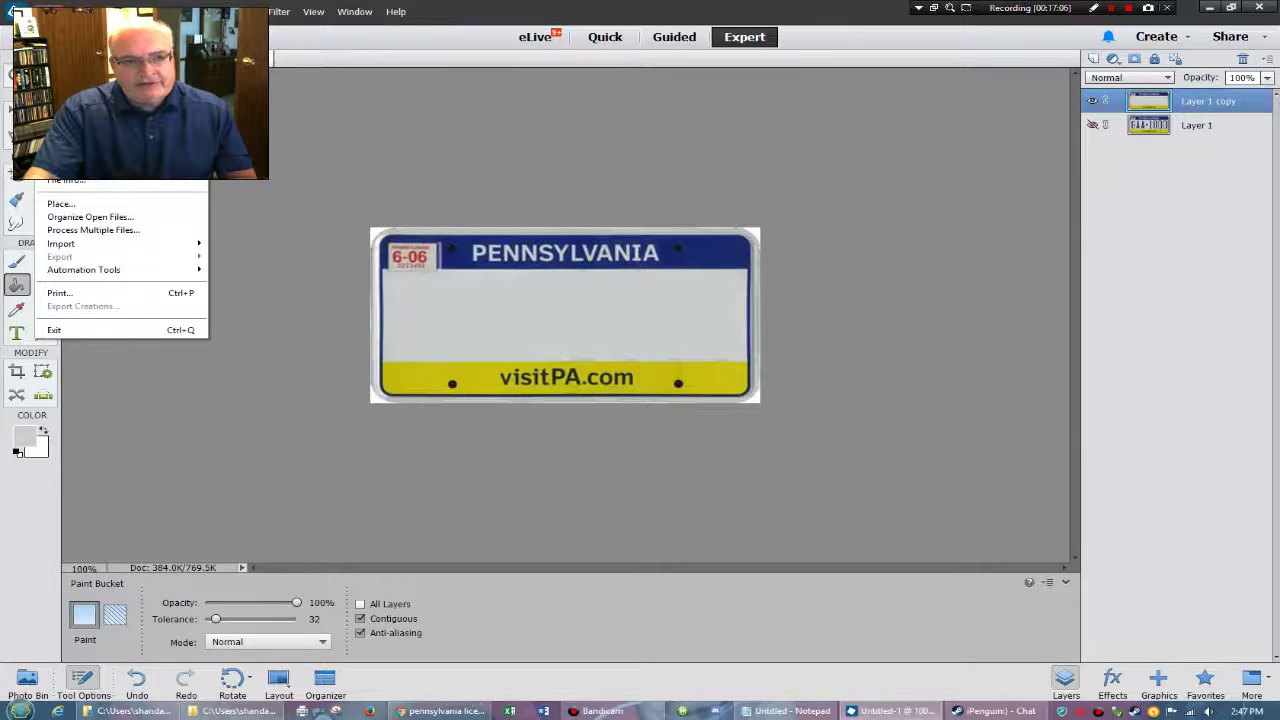
- Export the plate through Save for Web with PNG-24 as the format
click(70, 164)
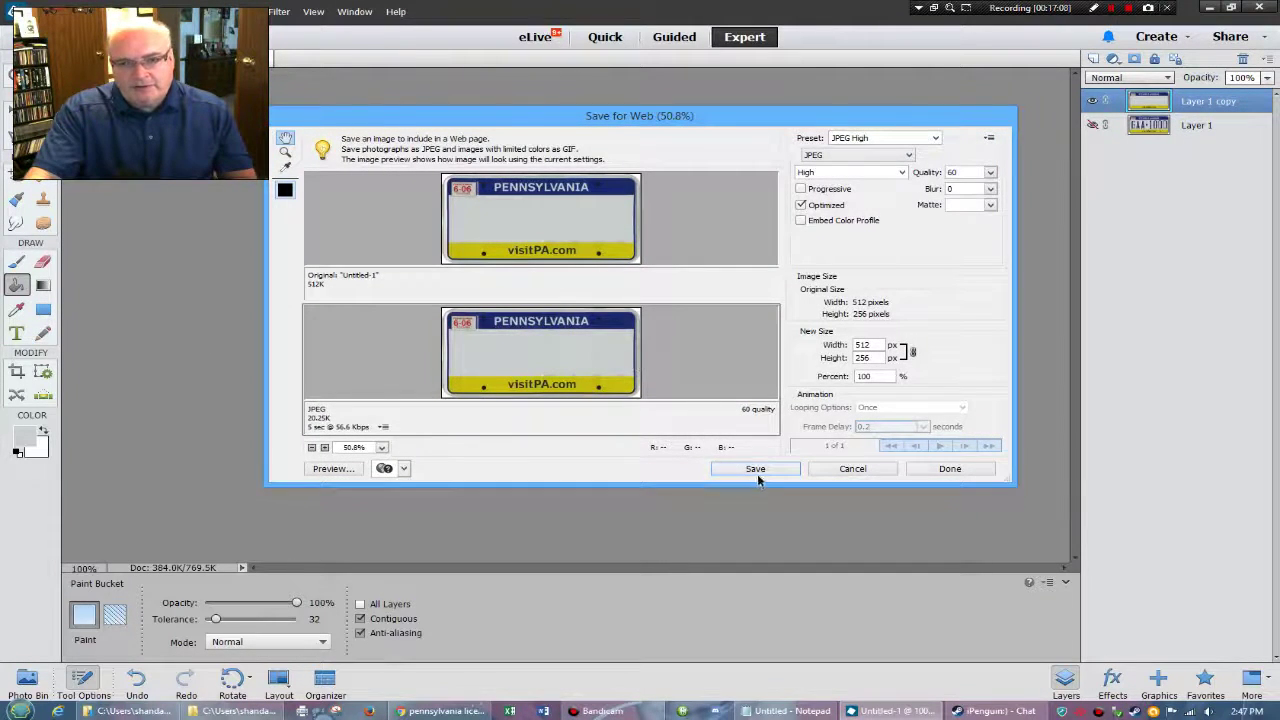
click(908, 155)
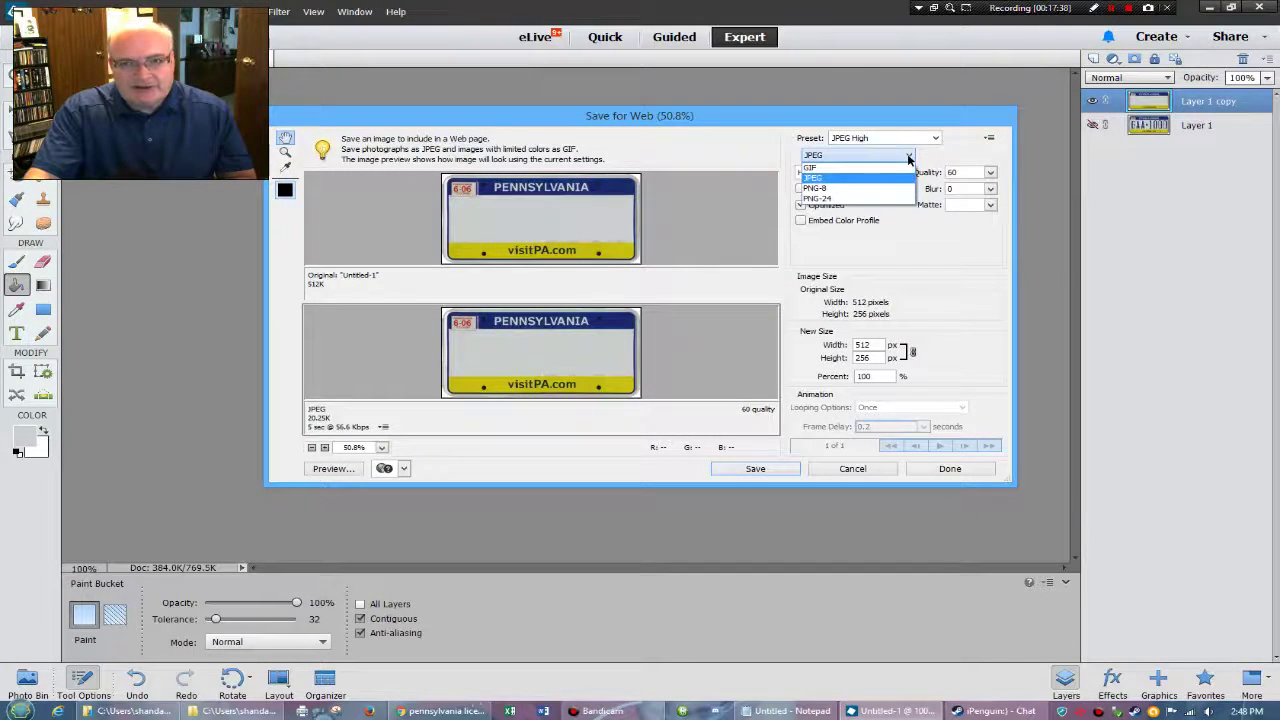
click(872, 199)
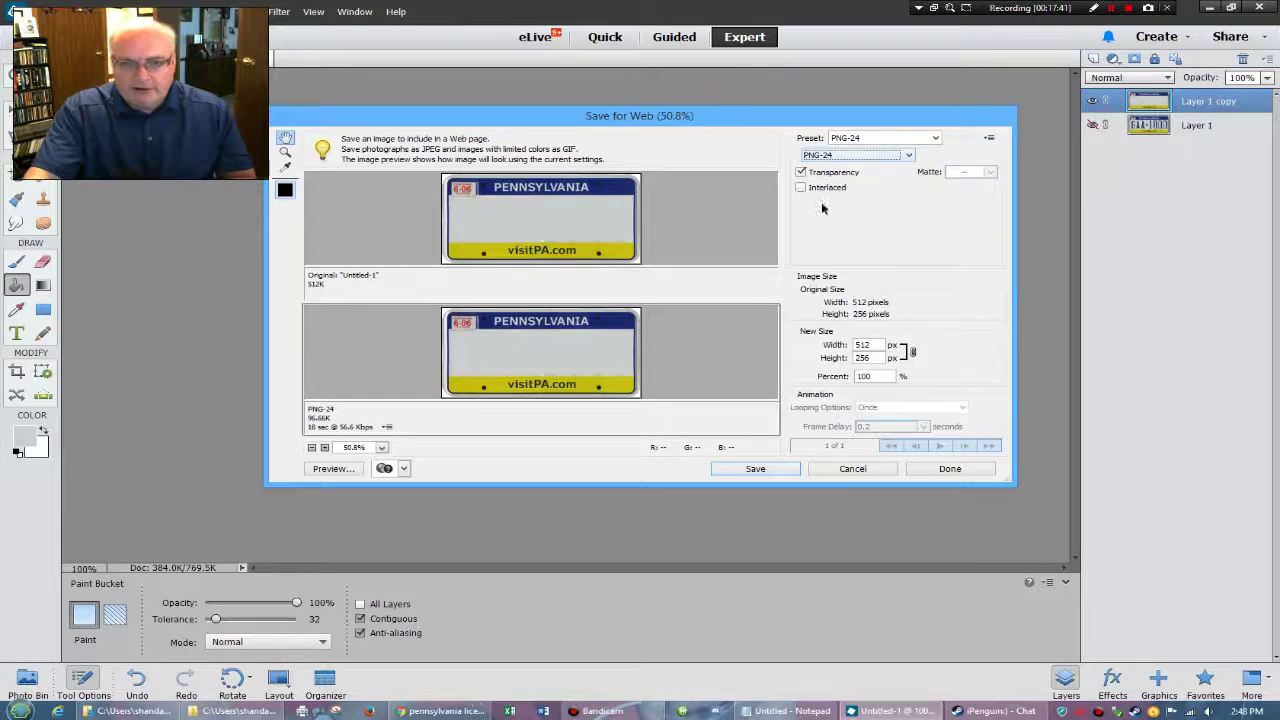
click(752, 469)
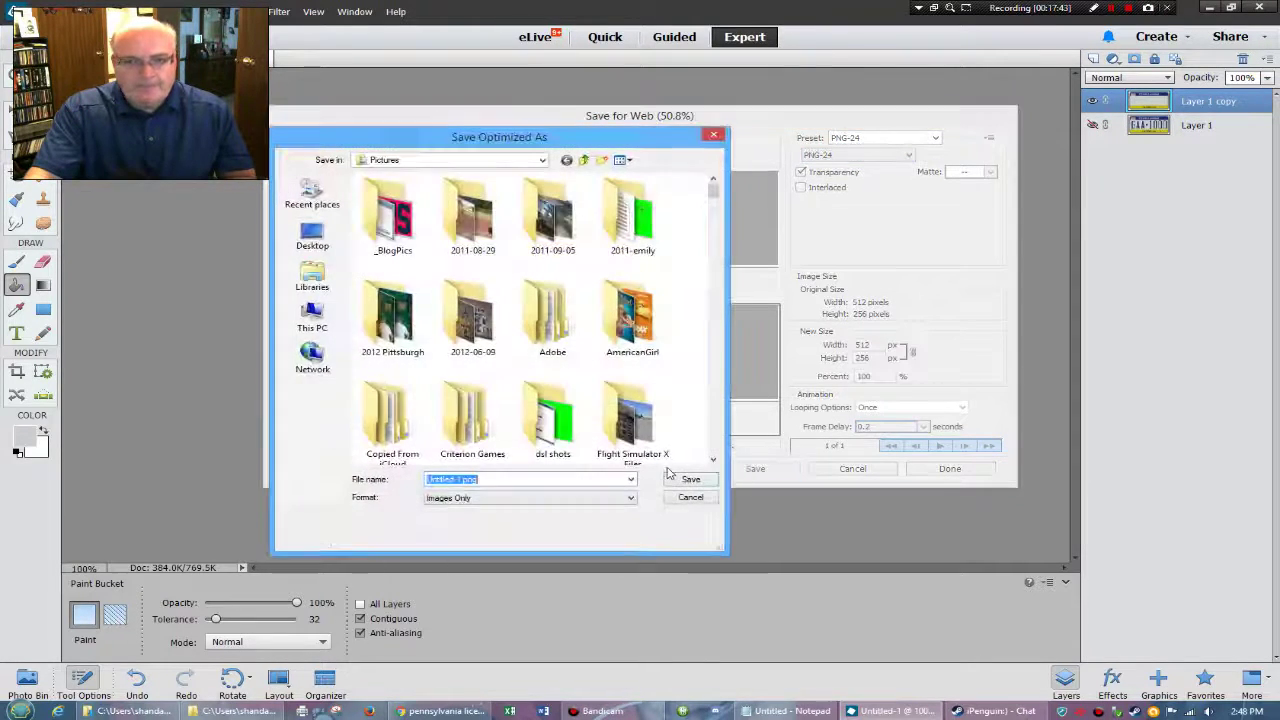
- Save it over pa_plate.png in Downloads' nested pa_plate mod folder and confirm replacing it
click(318, 285)
double_click(545, 200)
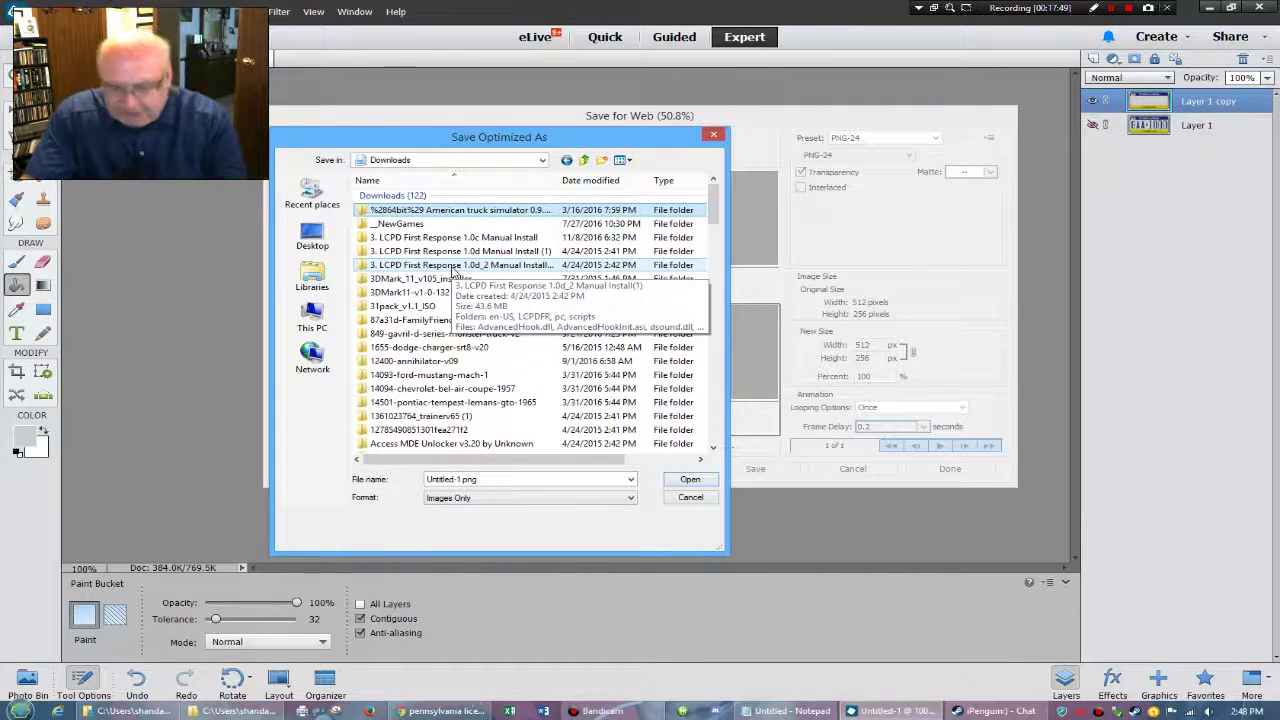
scroll(455, 270, down, 20)
double_click(403, 203)
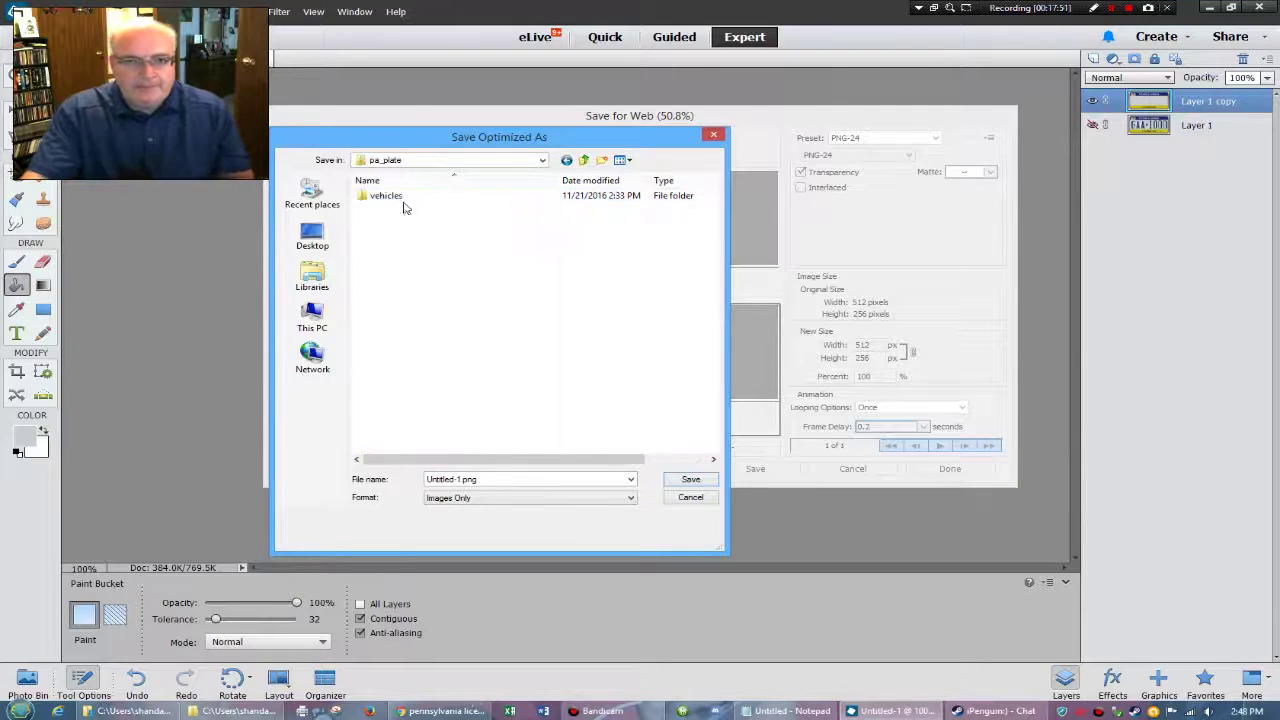
double_click(403, 198)
double_click(403, 198)
double_click(403, 198)
click(403, 198)
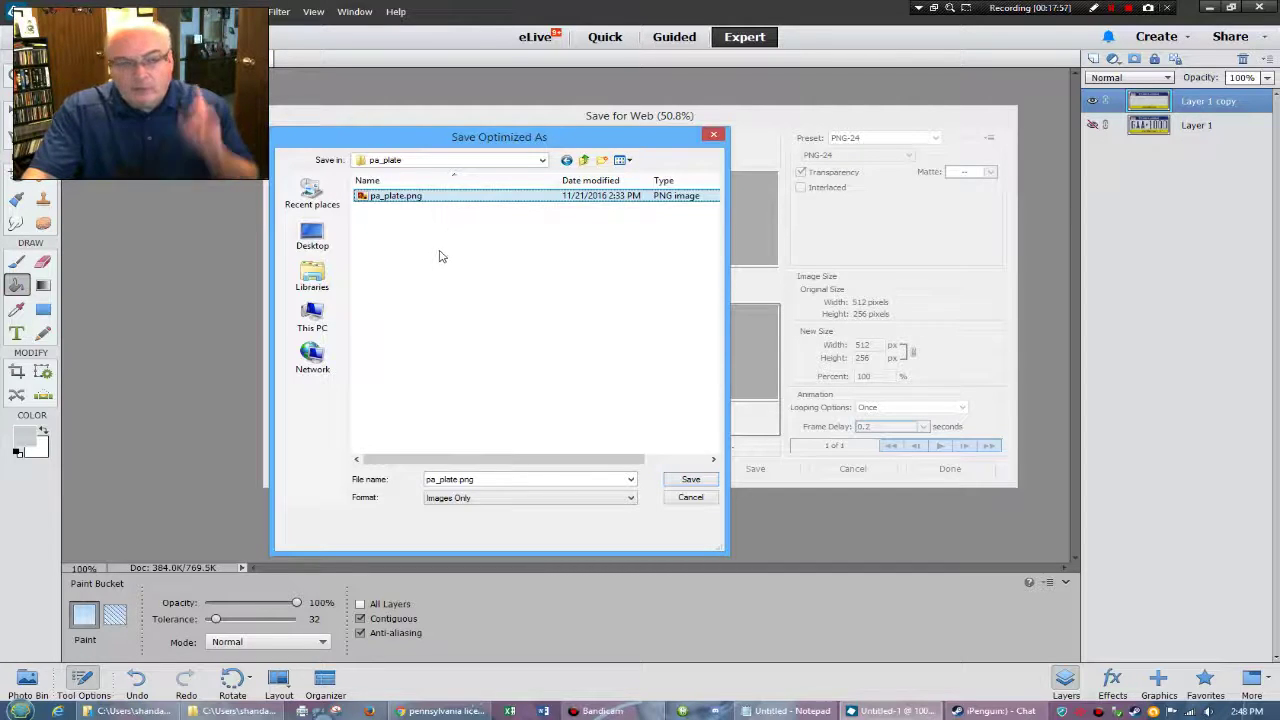
click(689, 484)
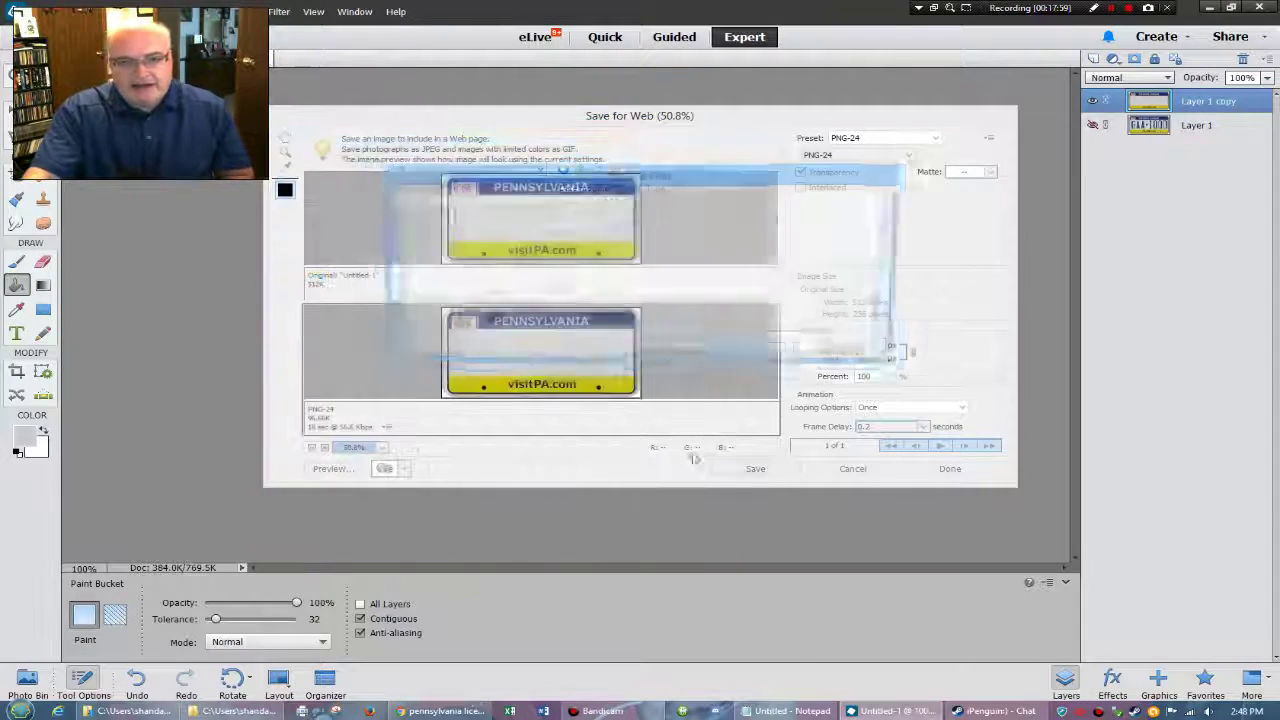
click(741, 350)
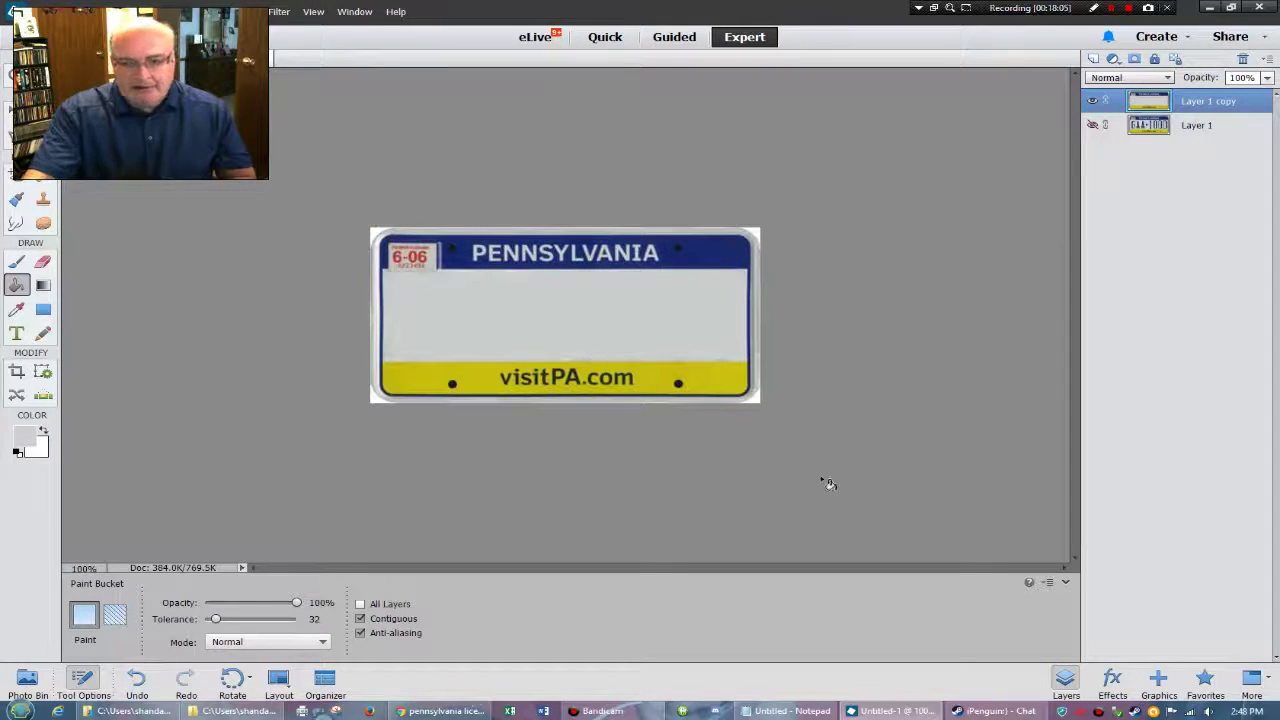
click(1209, 7)
- Bring File Explorer forward and preview the saved pa_plate.png image
click(254, 245)
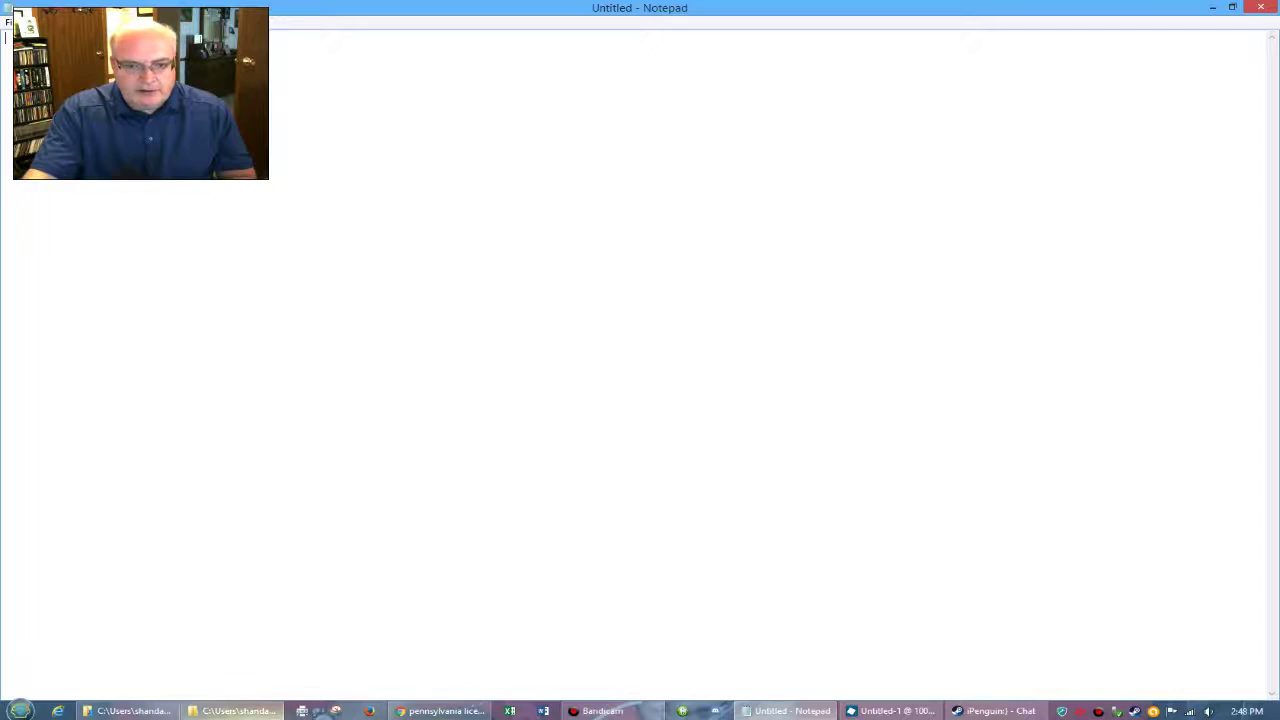
click(234, 710)
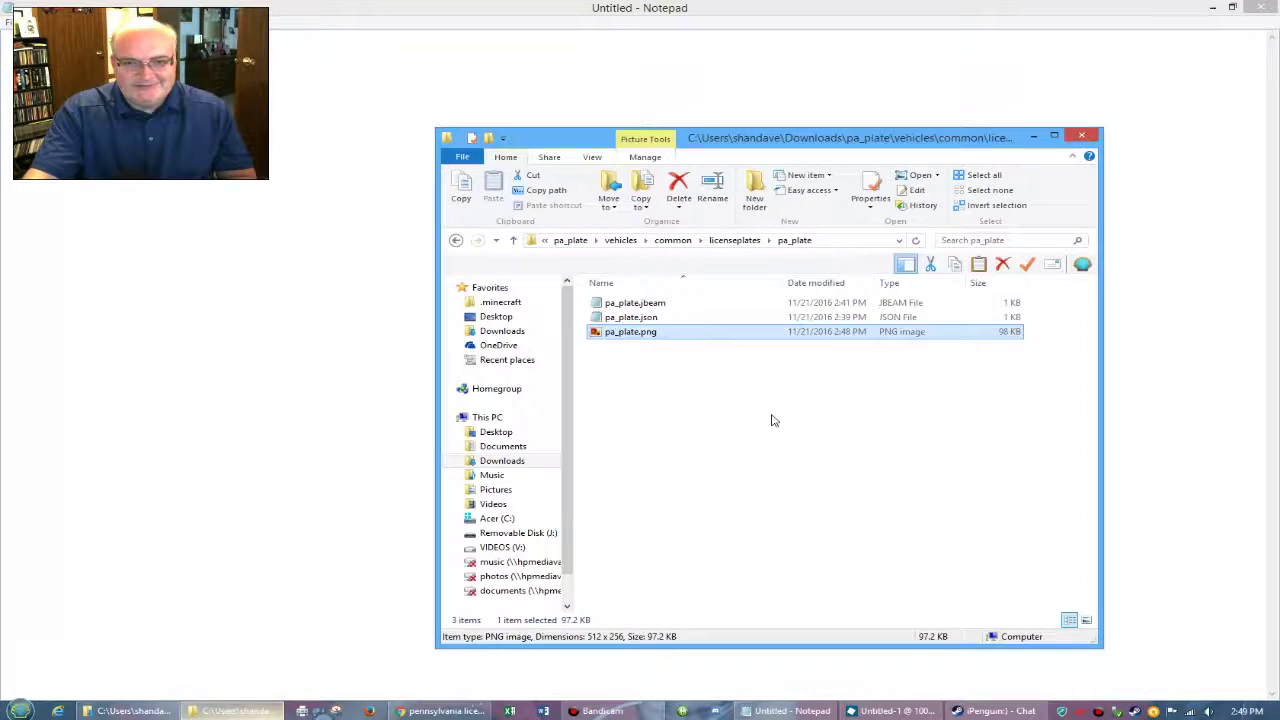
double_click(640, 334)
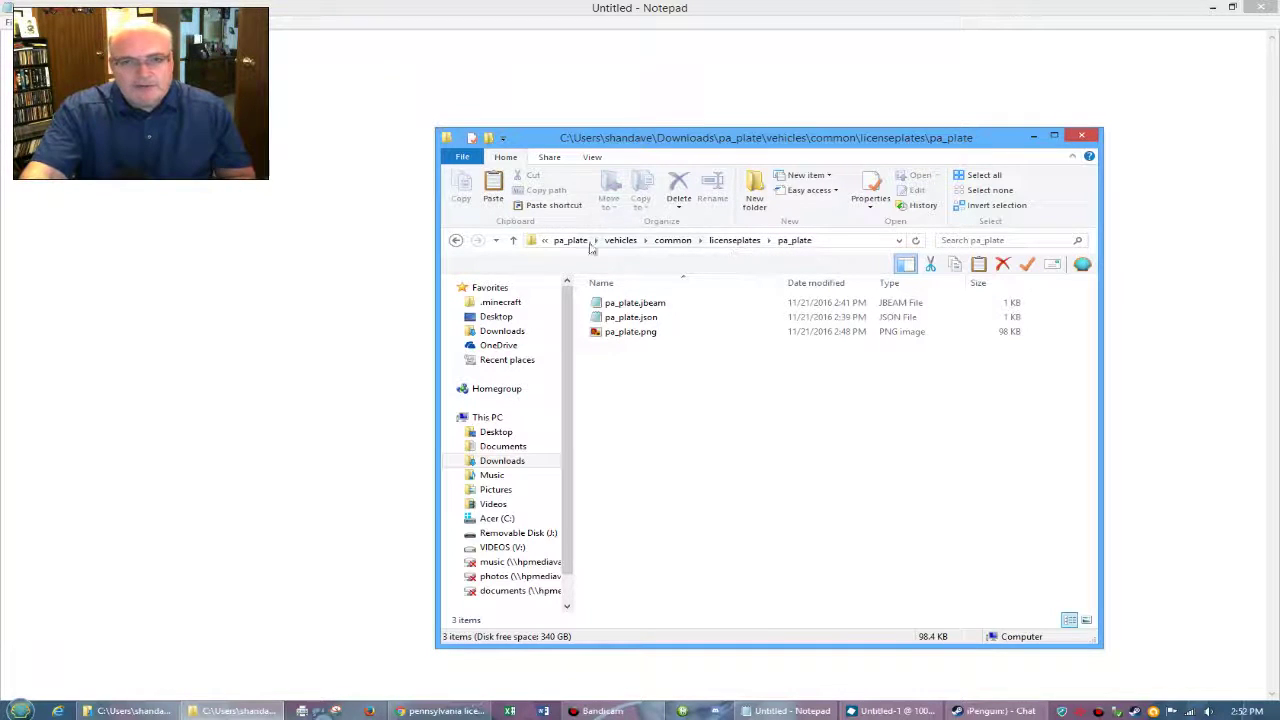
- Go up from licenseplates to the top-level pa_plate folder holding the vehicles folder
click(513, 242)
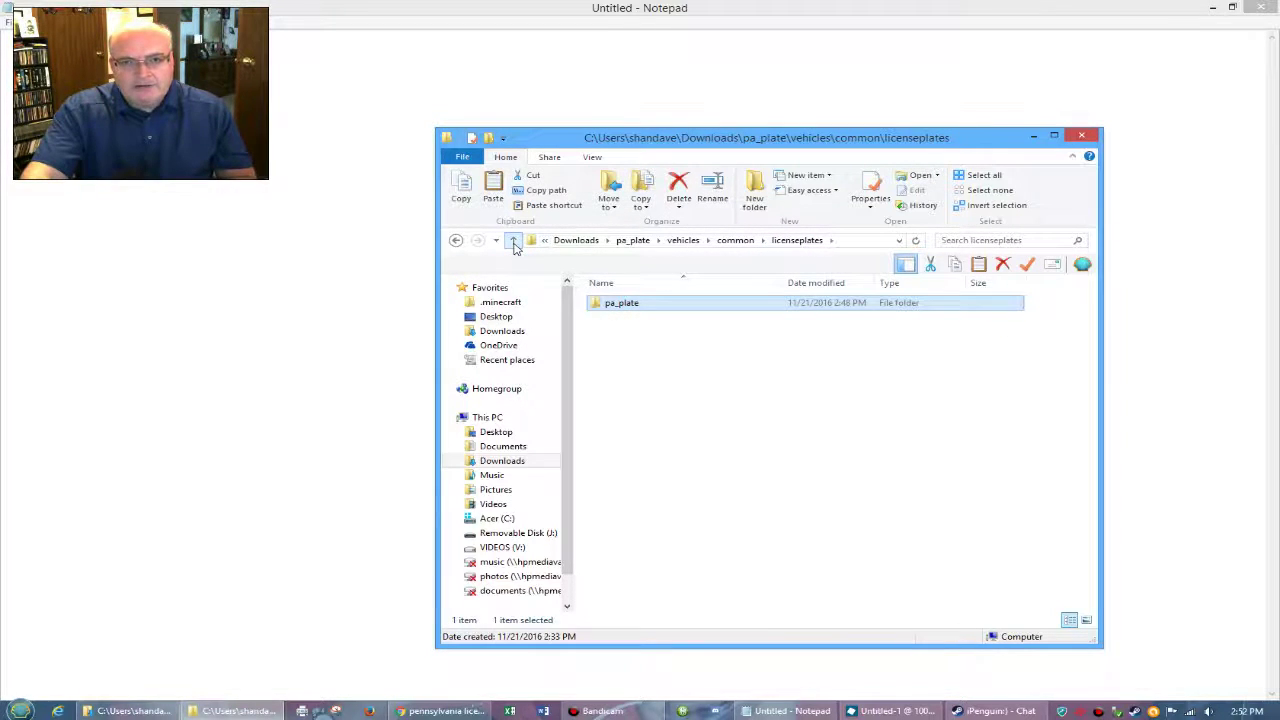
click(632, 241)
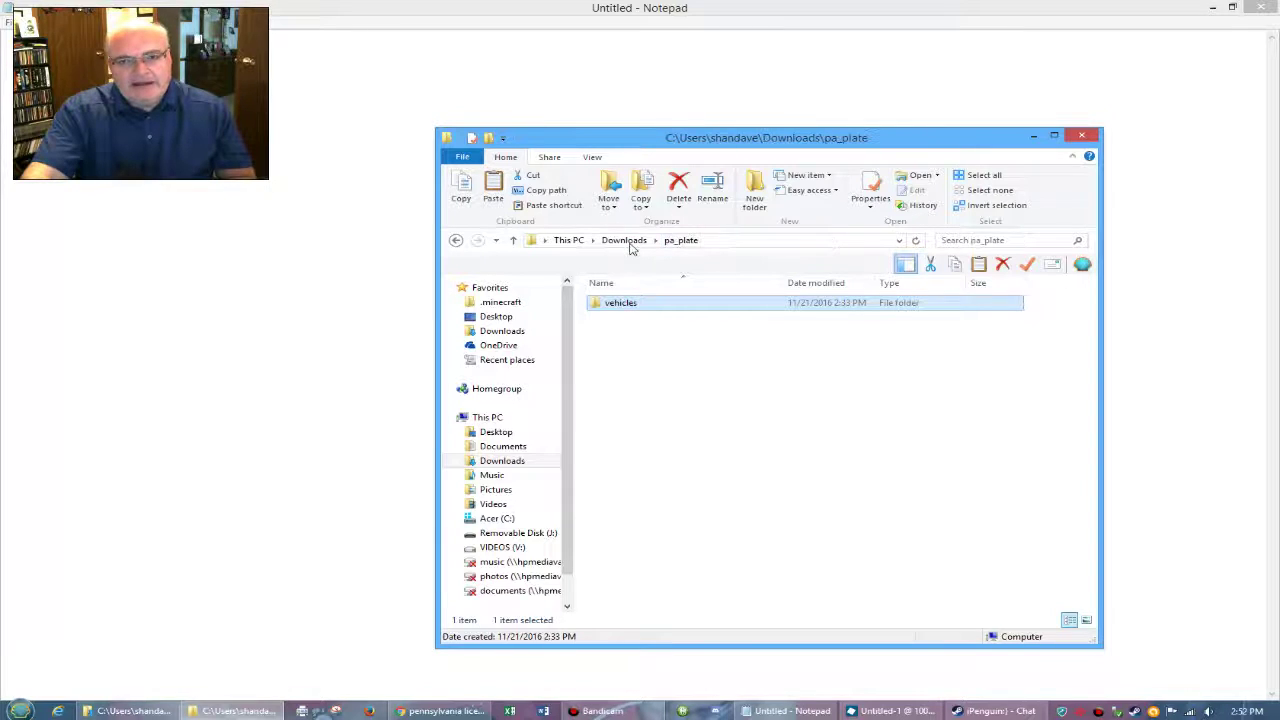
right_click(622, 308)
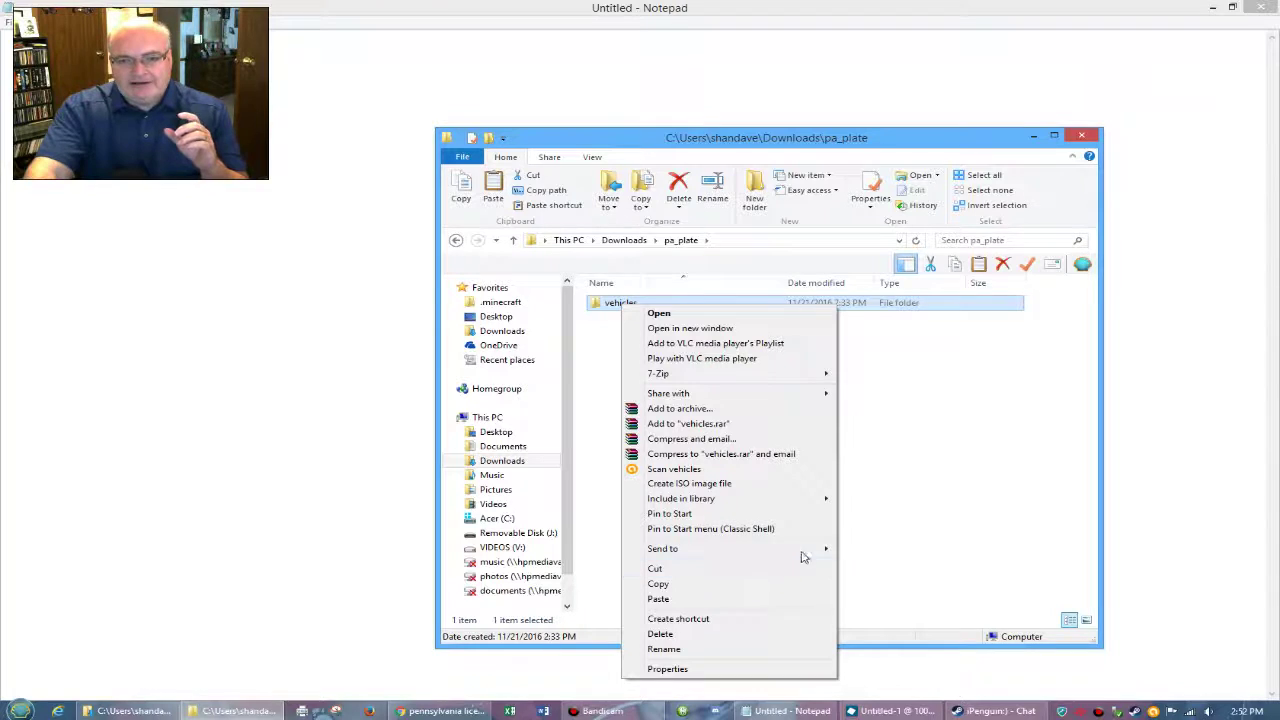
- Send the vehicles folder to a compressed zip and rename it pa_plate.zip
mouse_move(815, 548)
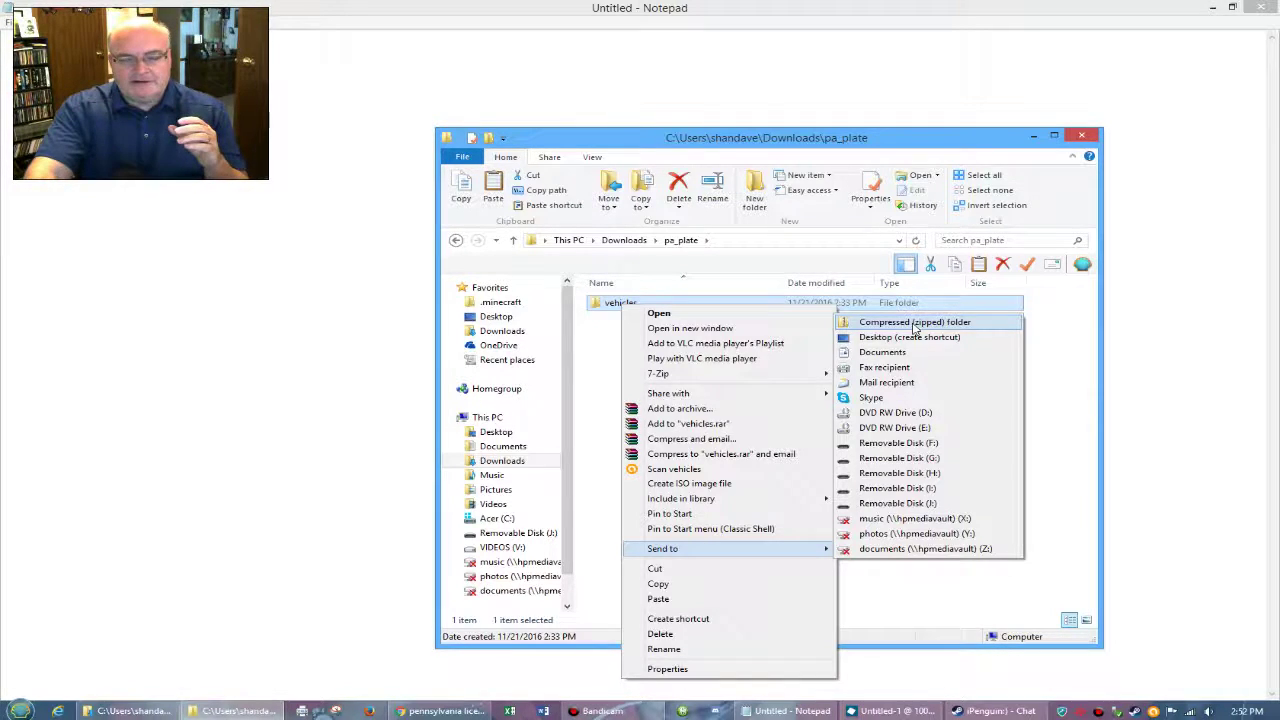
click(913, 322)
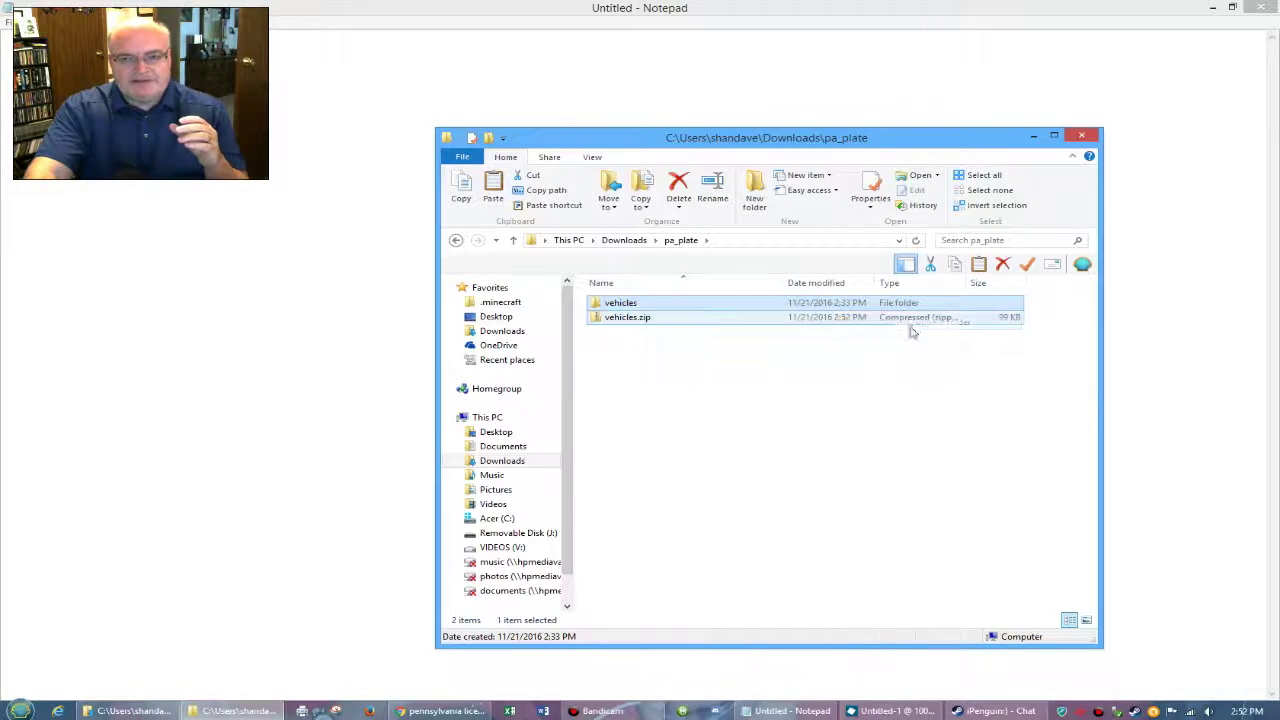
click(630, 320)
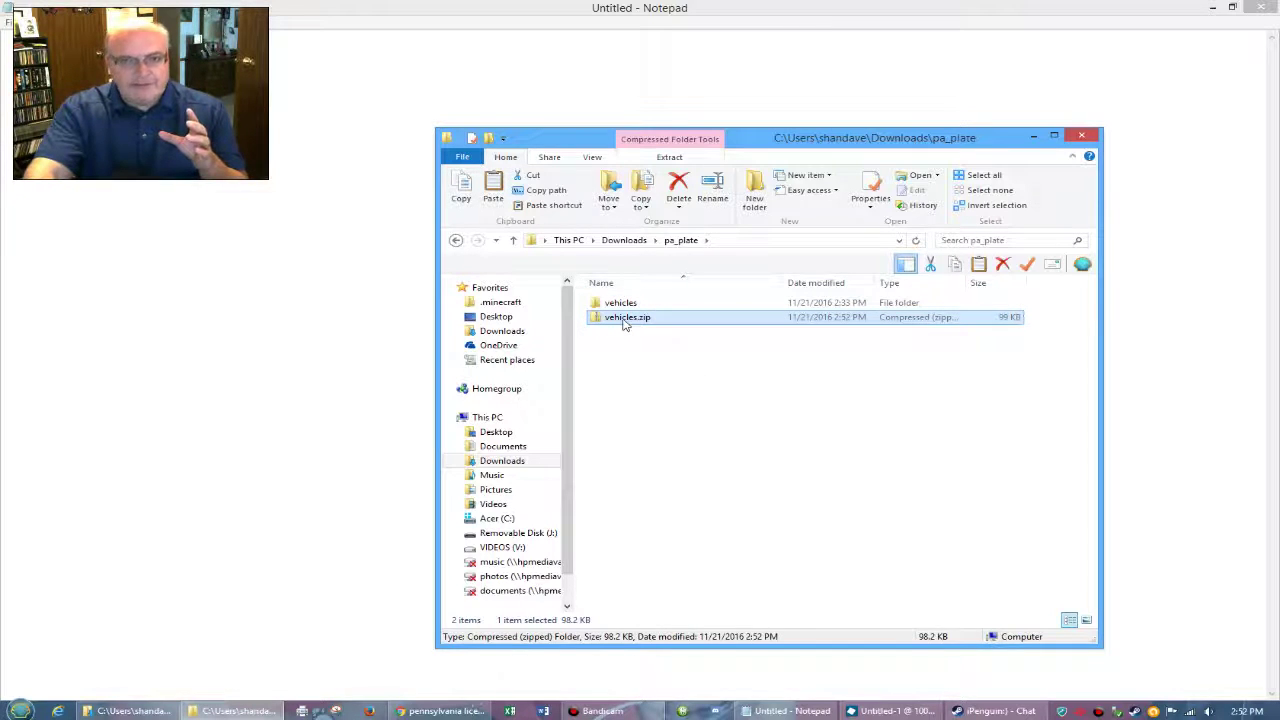
key(F2)
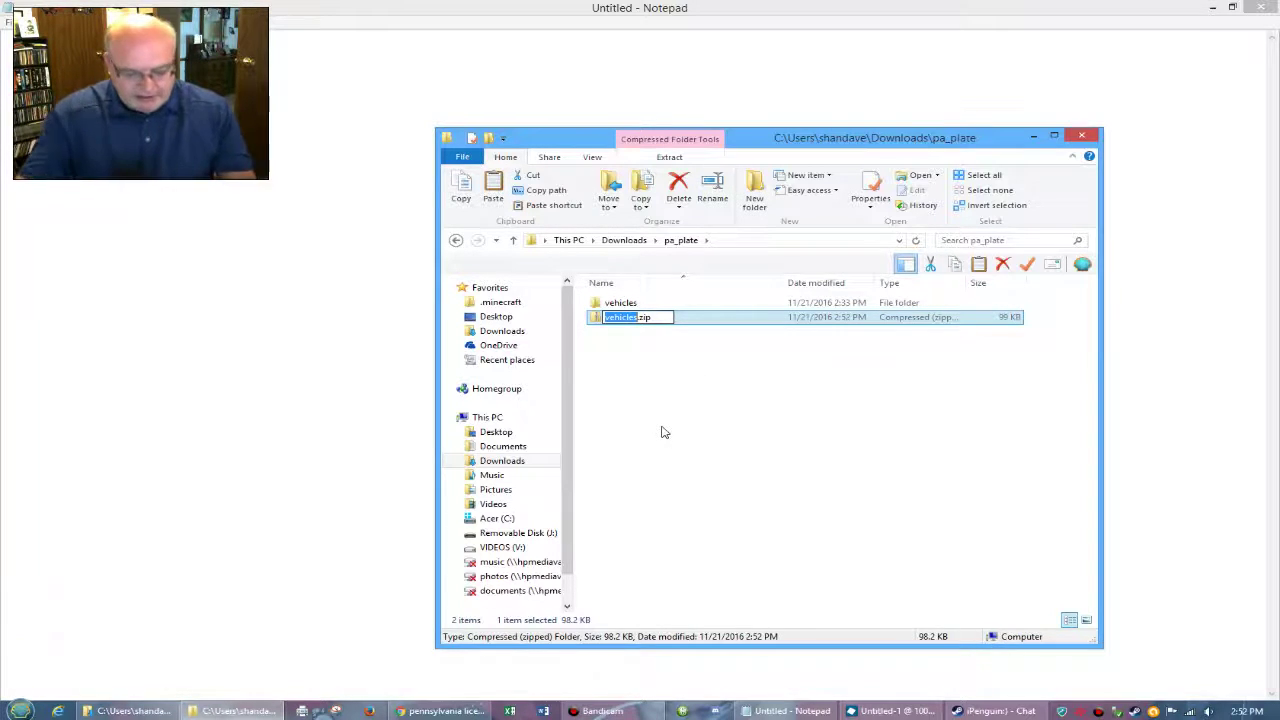
text(p)
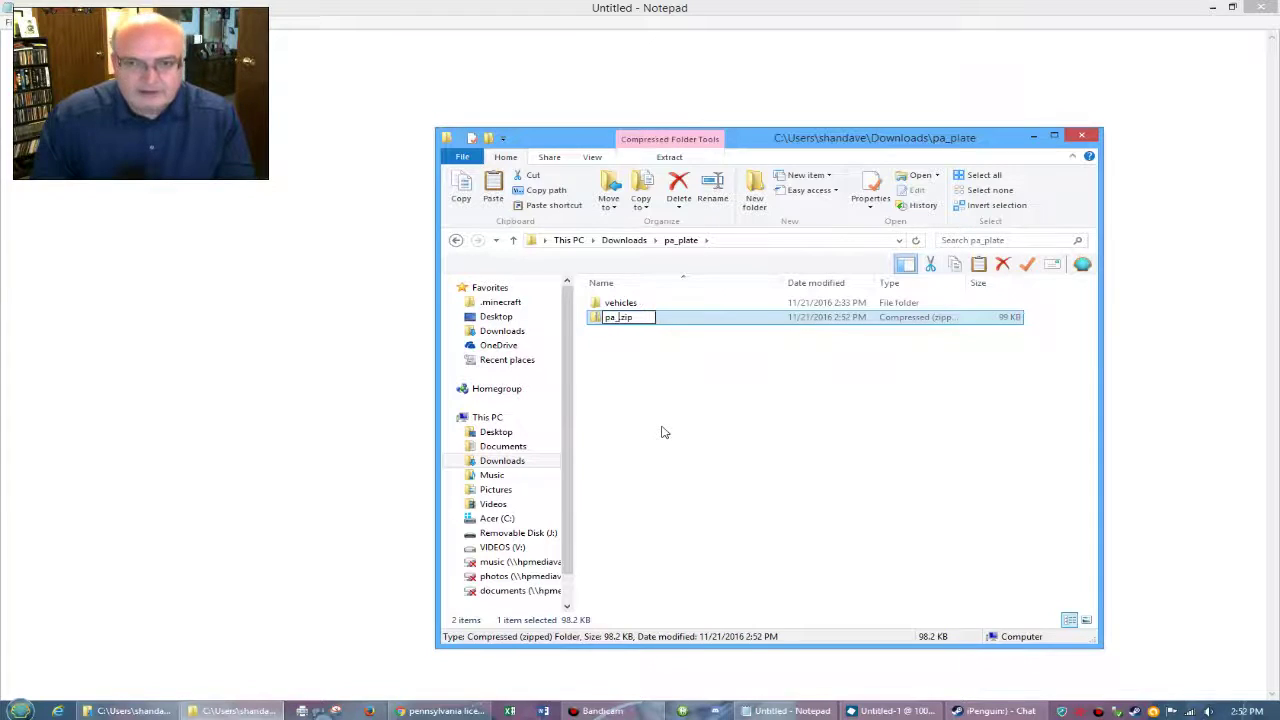
text(a_)
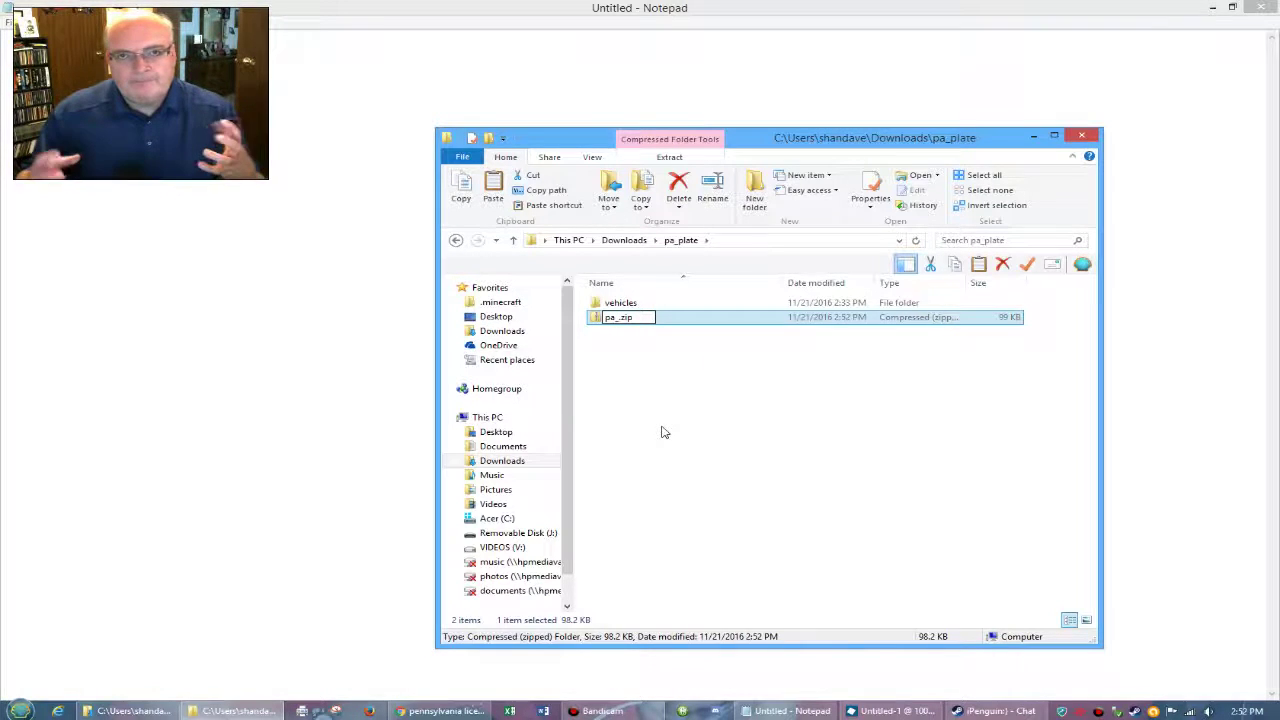
text(p)
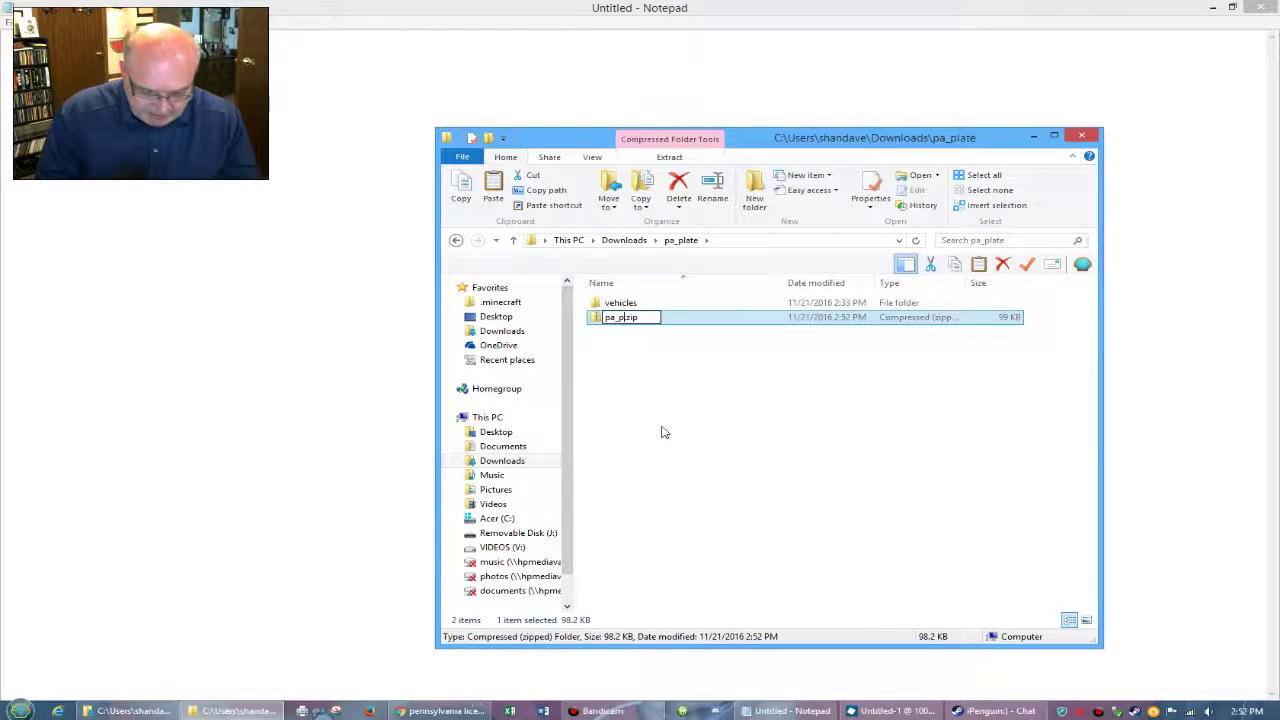
text(late)
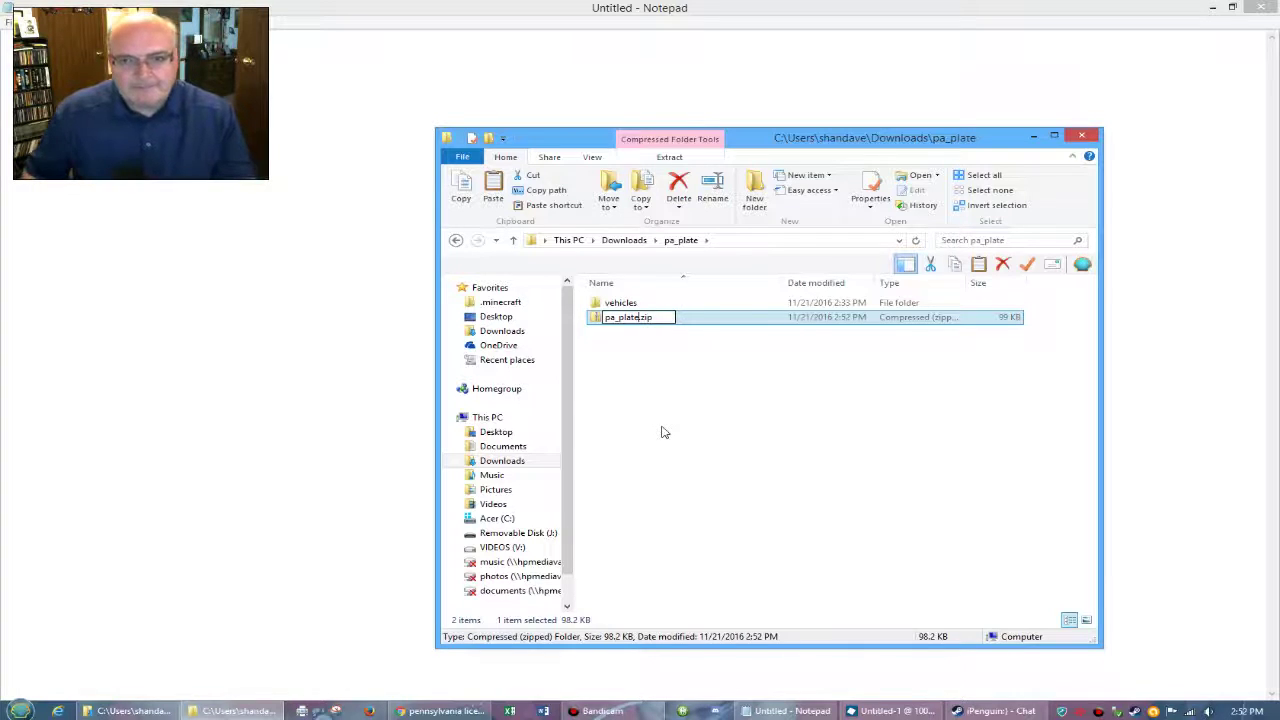
key(Return)
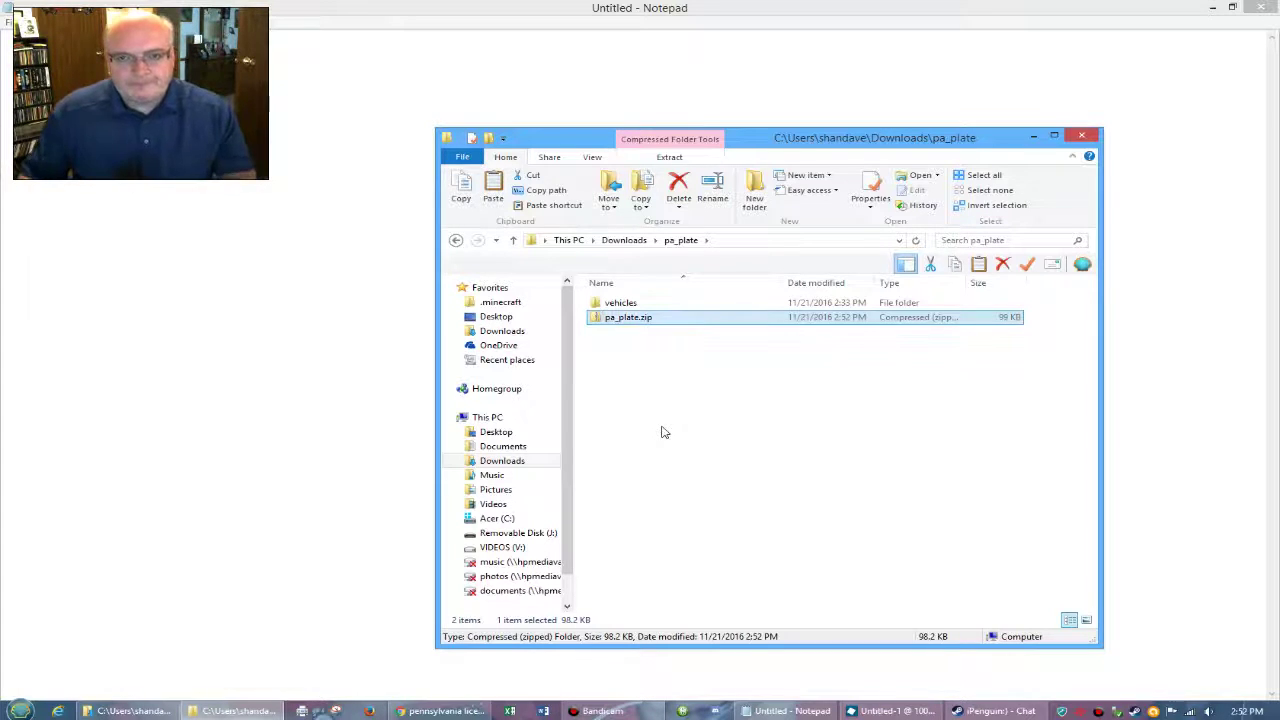
right_click(621, 323)
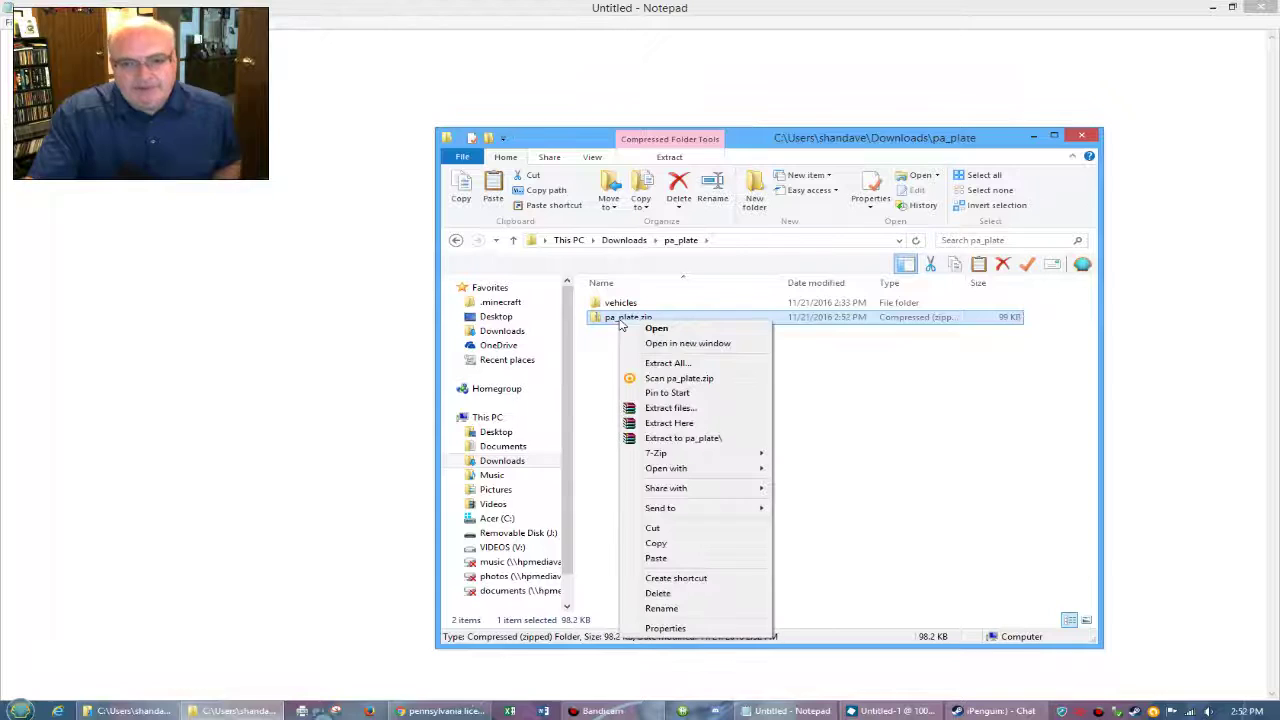
- Copy pa_plate.zip and paste it into Documents\BeamNG.drive\mods
click(662, 544)
click(504, 450)
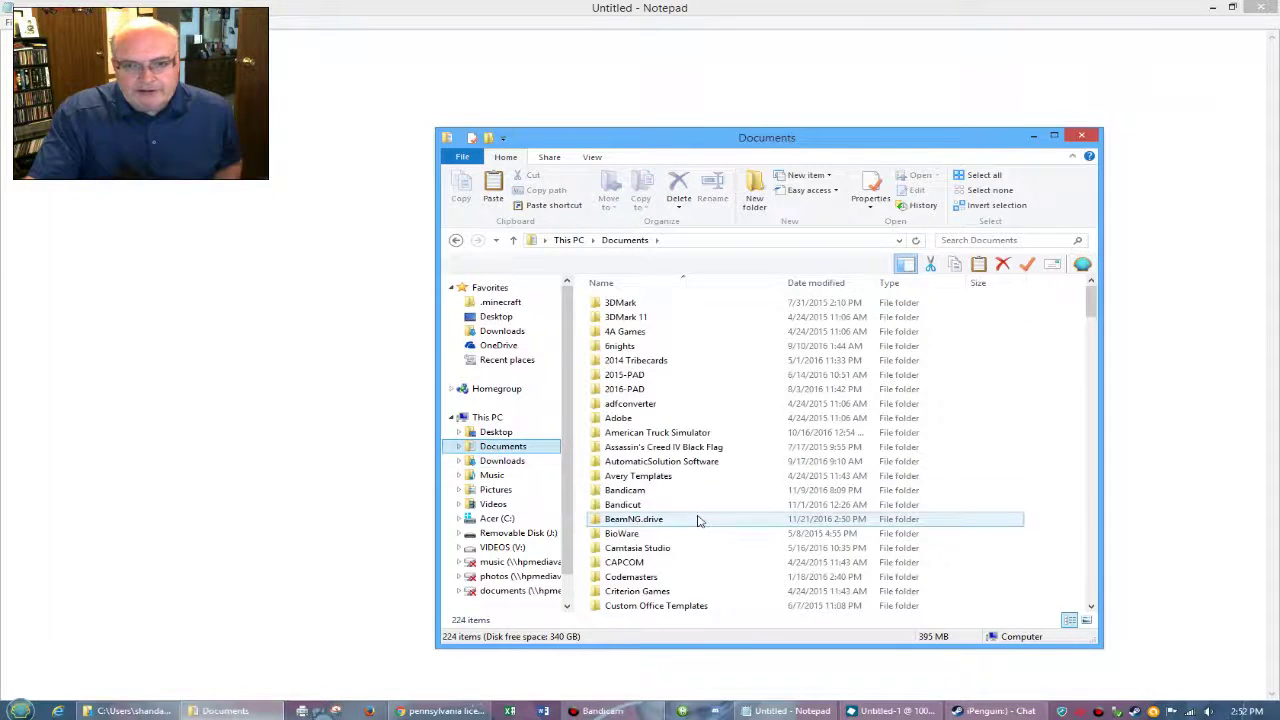
double_click(660, 521)
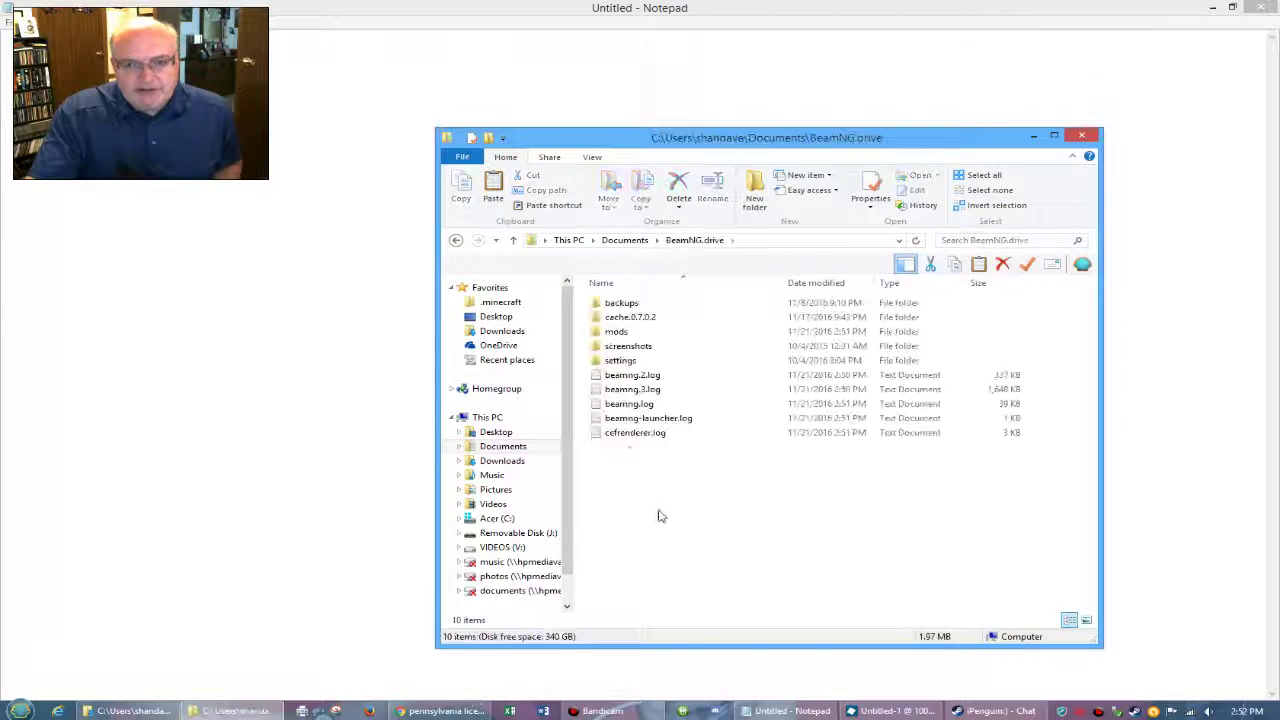
double_click(619, 334)
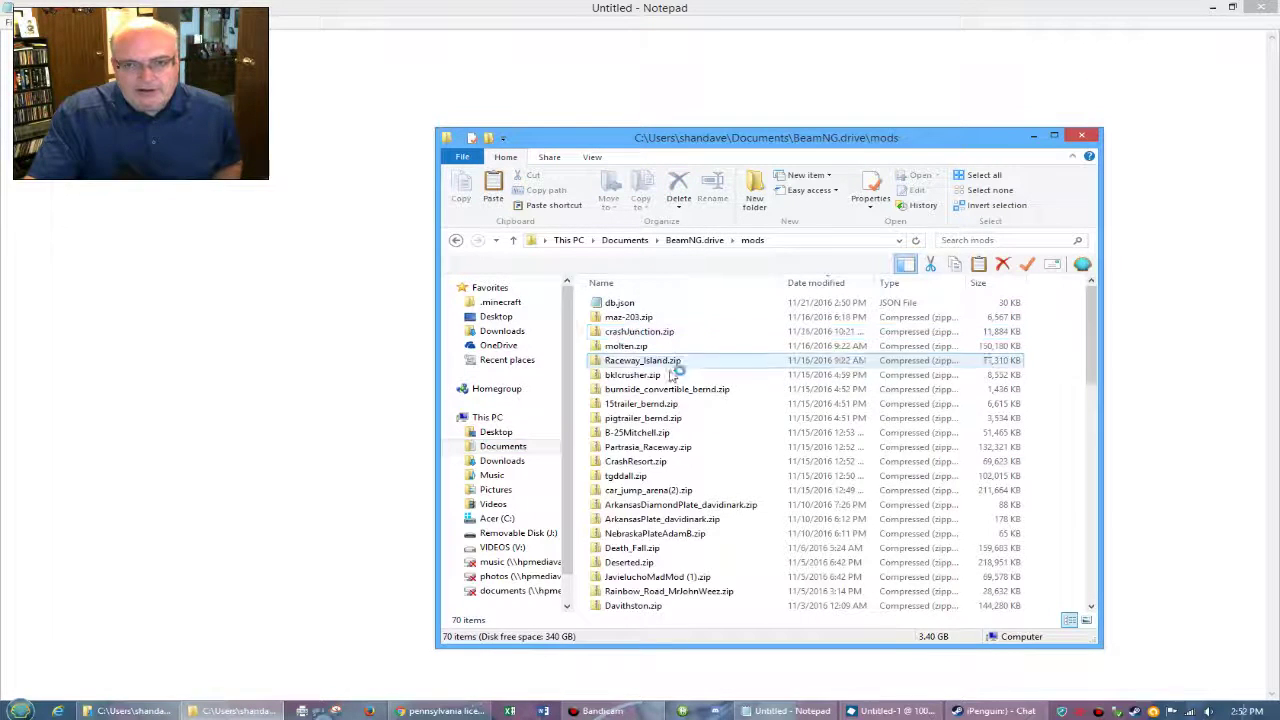
right_click(1055, 430)
click(1087, 535)
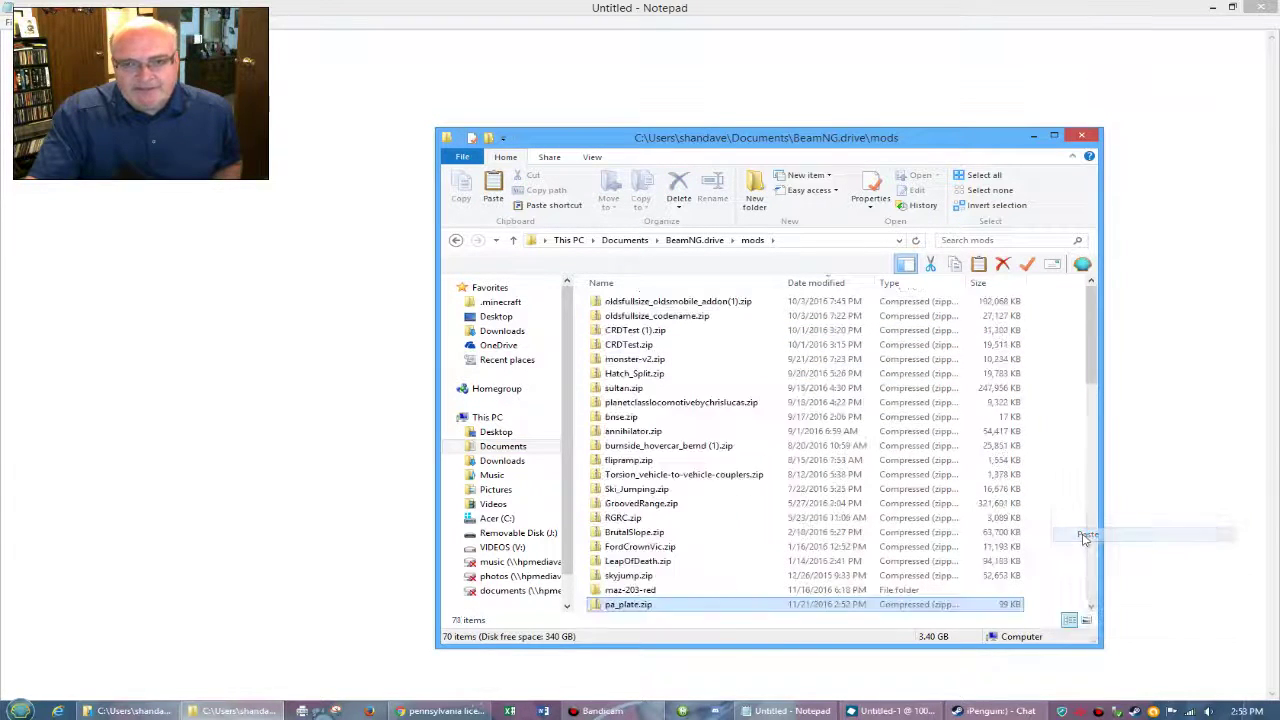
scroll(713, 436, up, 15)
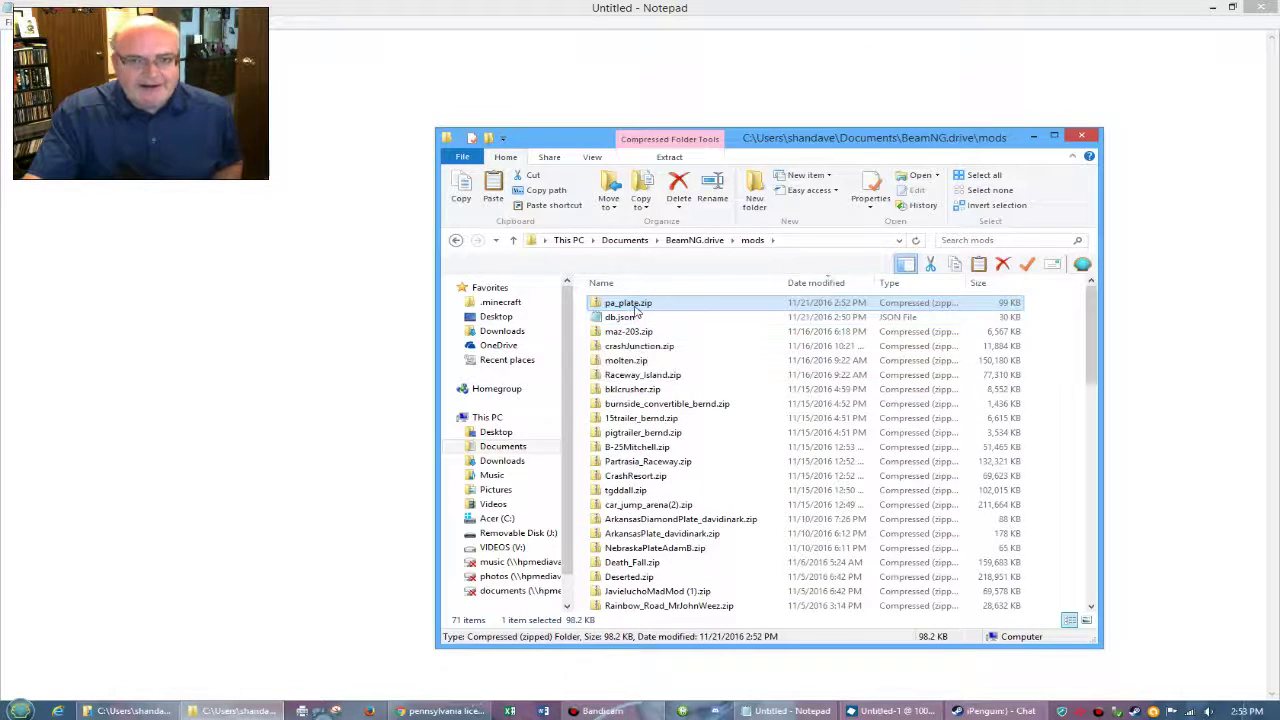
right_click(1136, 714)
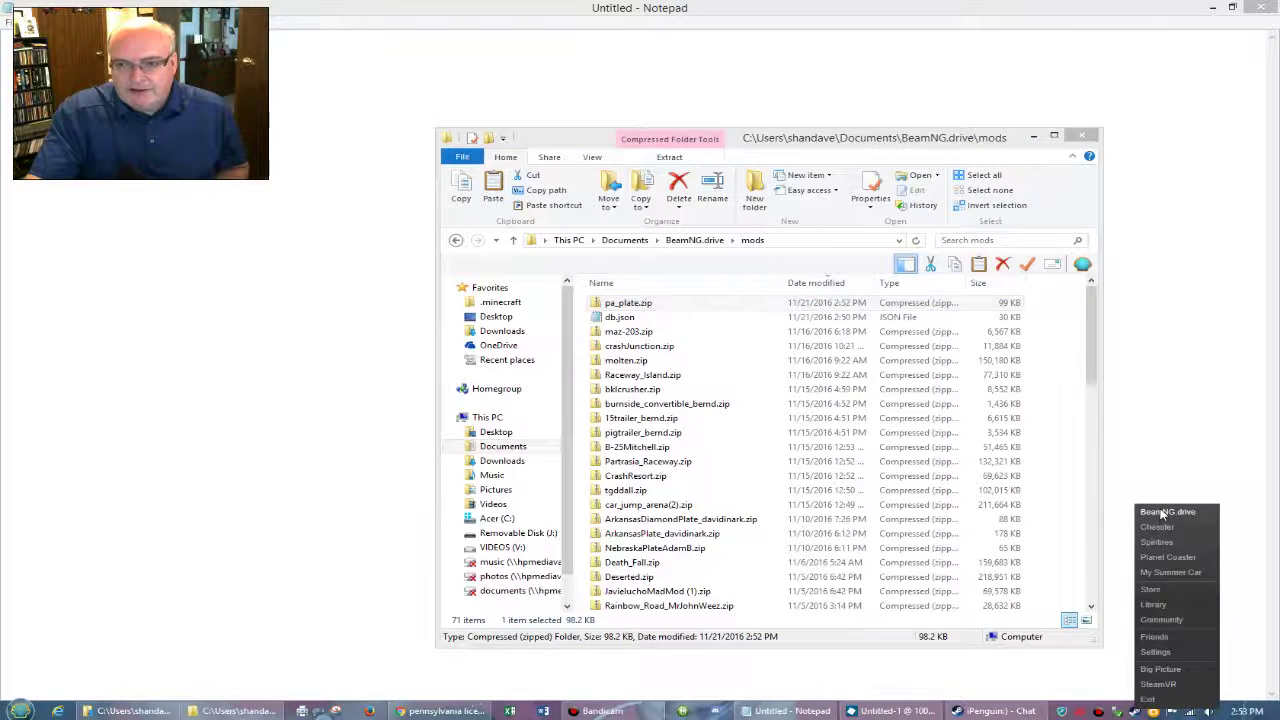
- Launch BeamNG.drive, fit the PA Plate design on the garage pickup, view the rear plate, then quit
click(1166, 512)
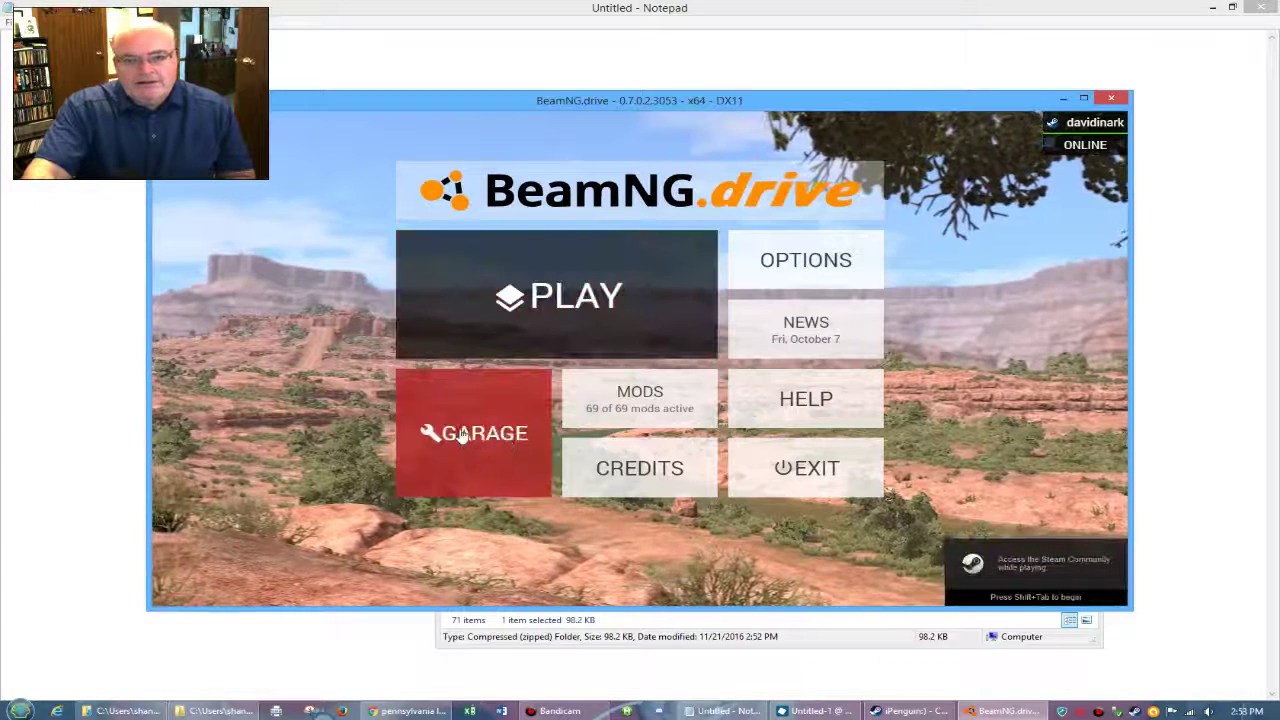
click(462, 436)
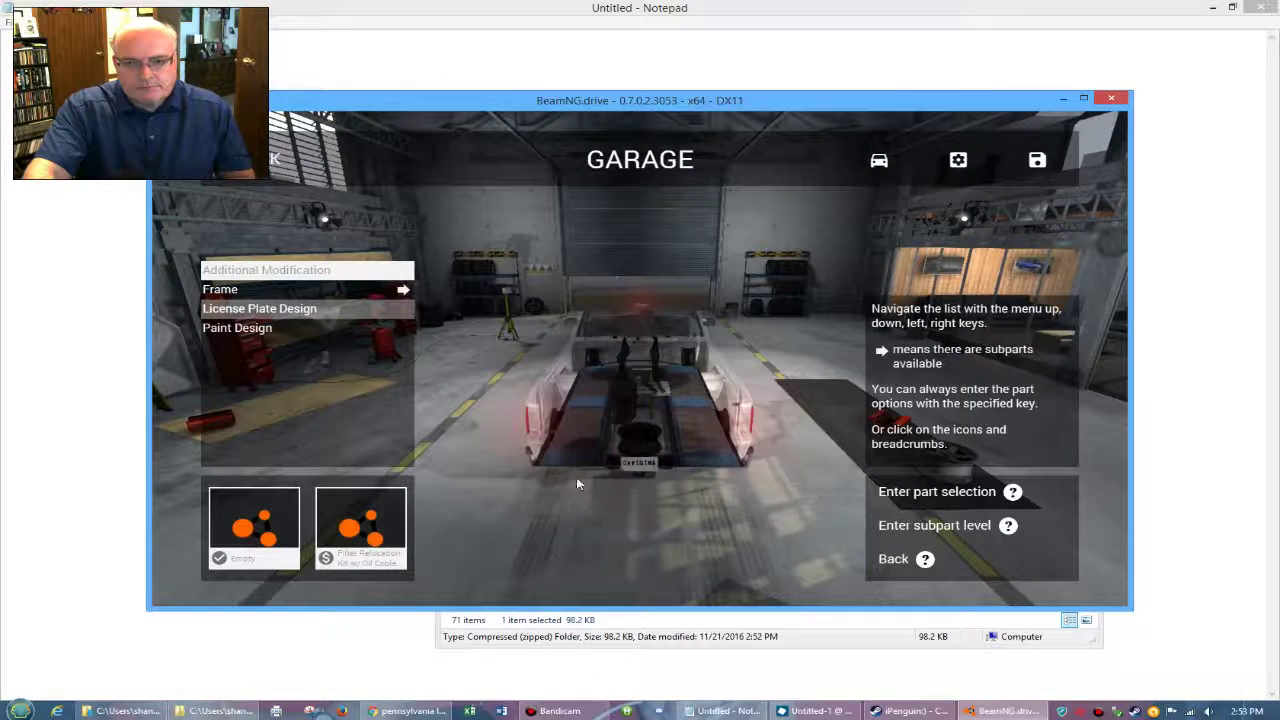
click(285, 312)
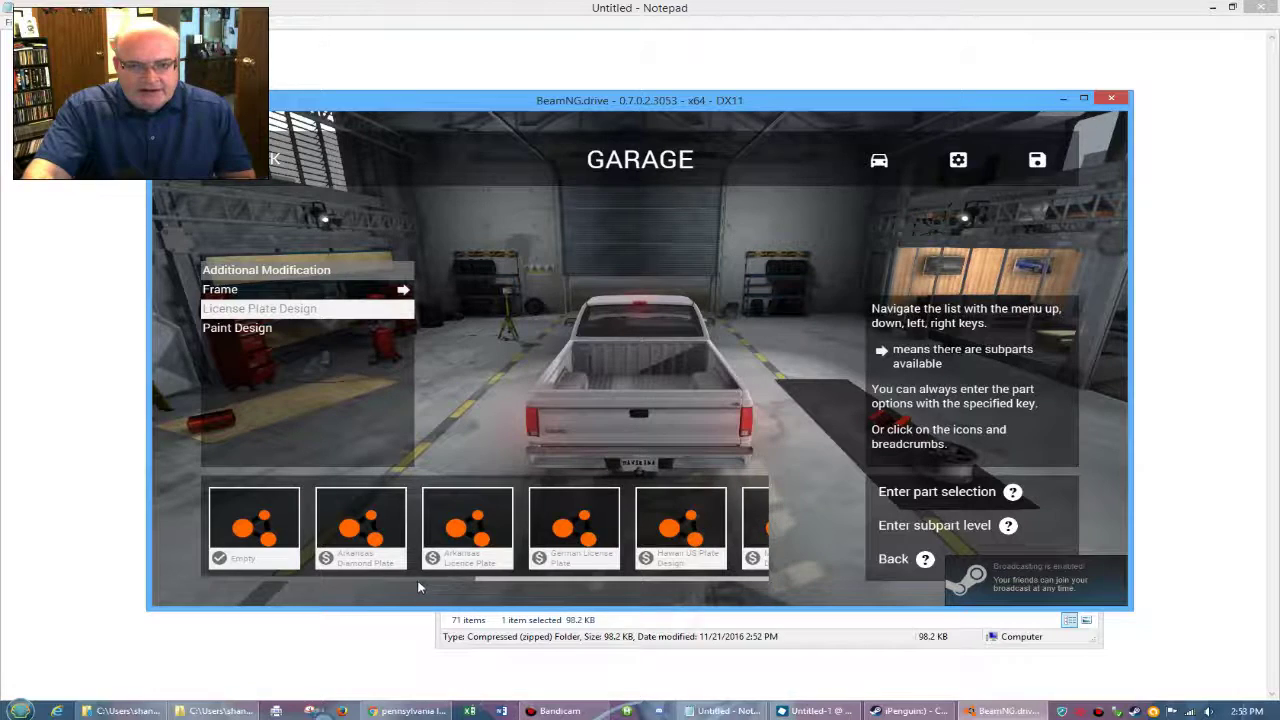
drag(419, 585, 575, 587)
click(593, 548)
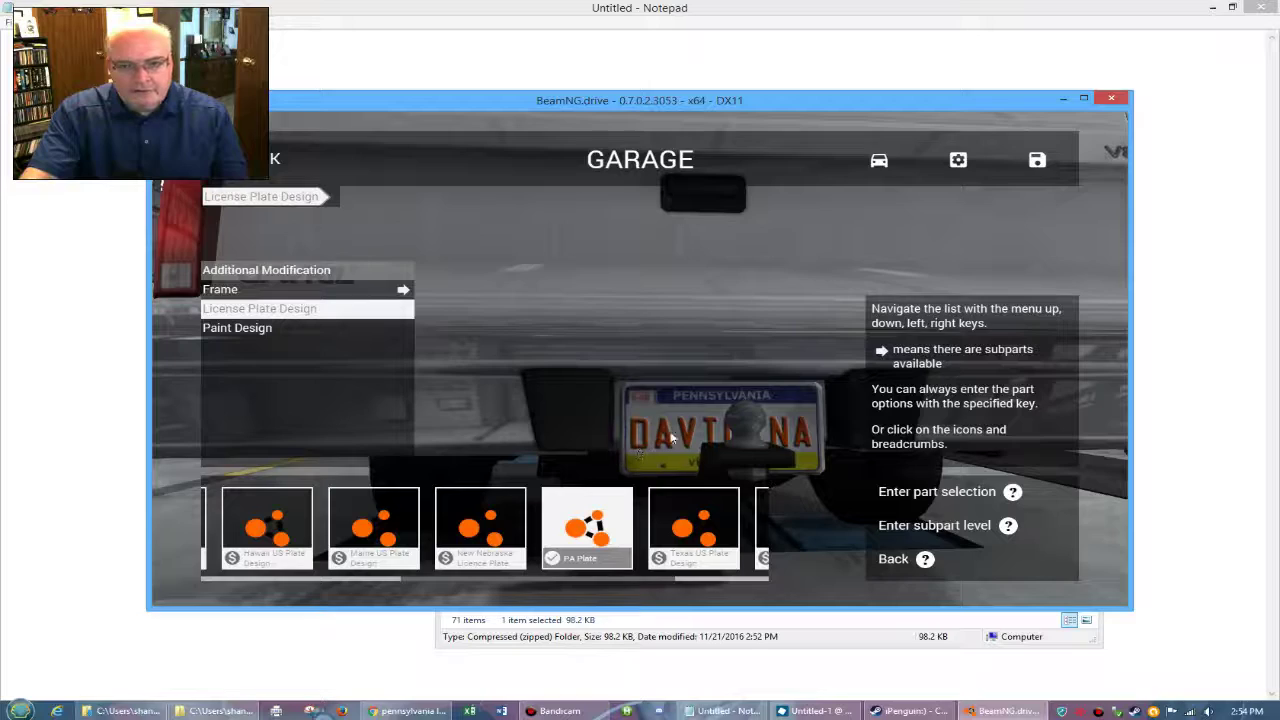
drag(672, 438, 1008, 163)
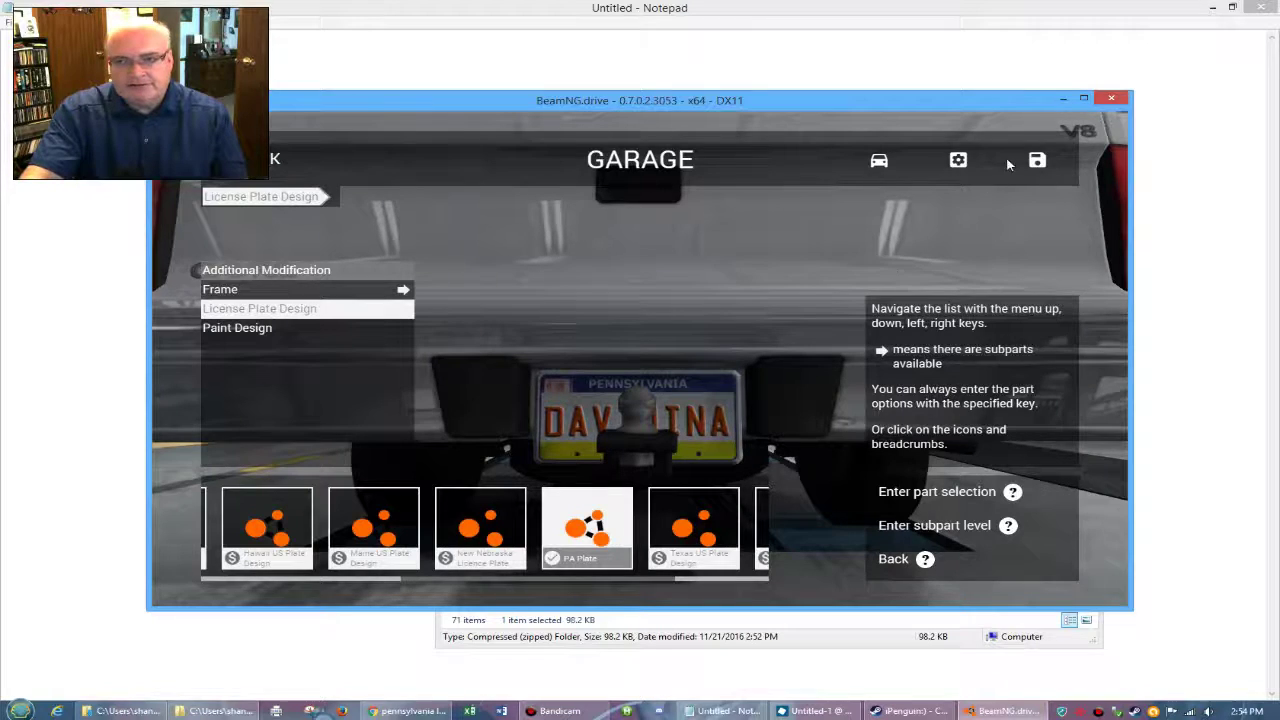
click(1115, 101)
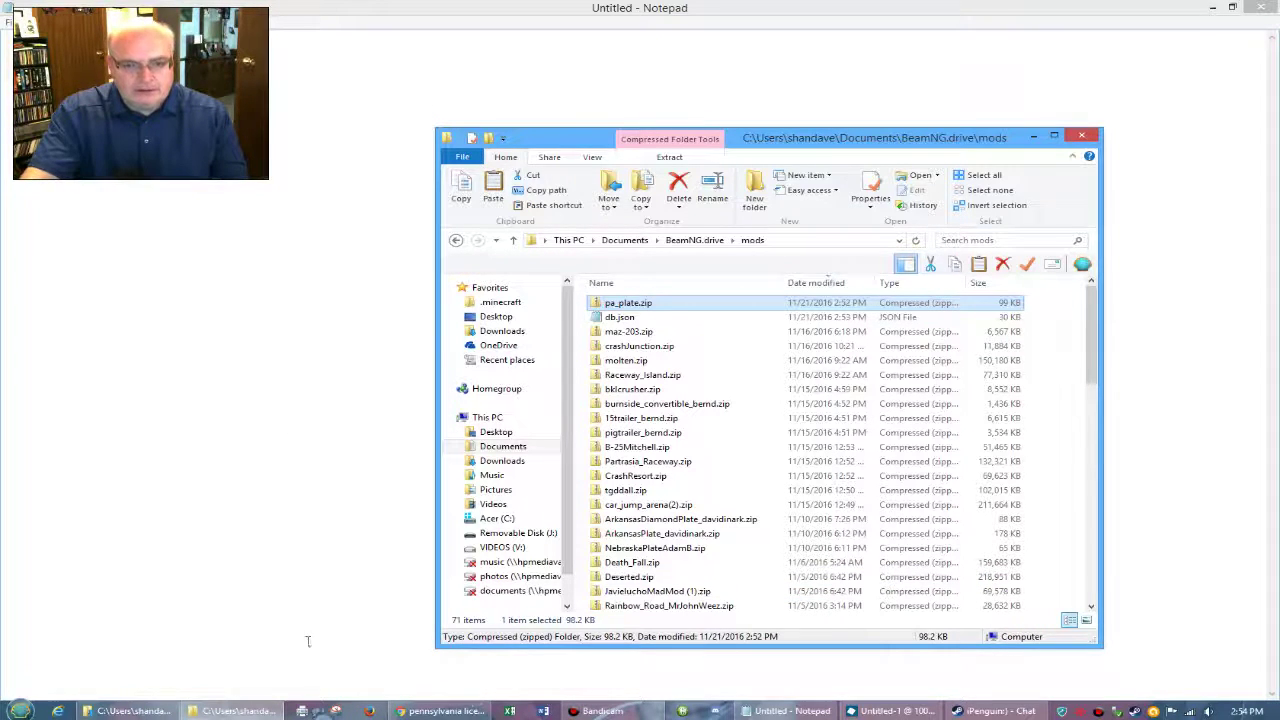
- Return to Chrome's Pennsylvania plate image results and select the address bar URL
click(440, 711)
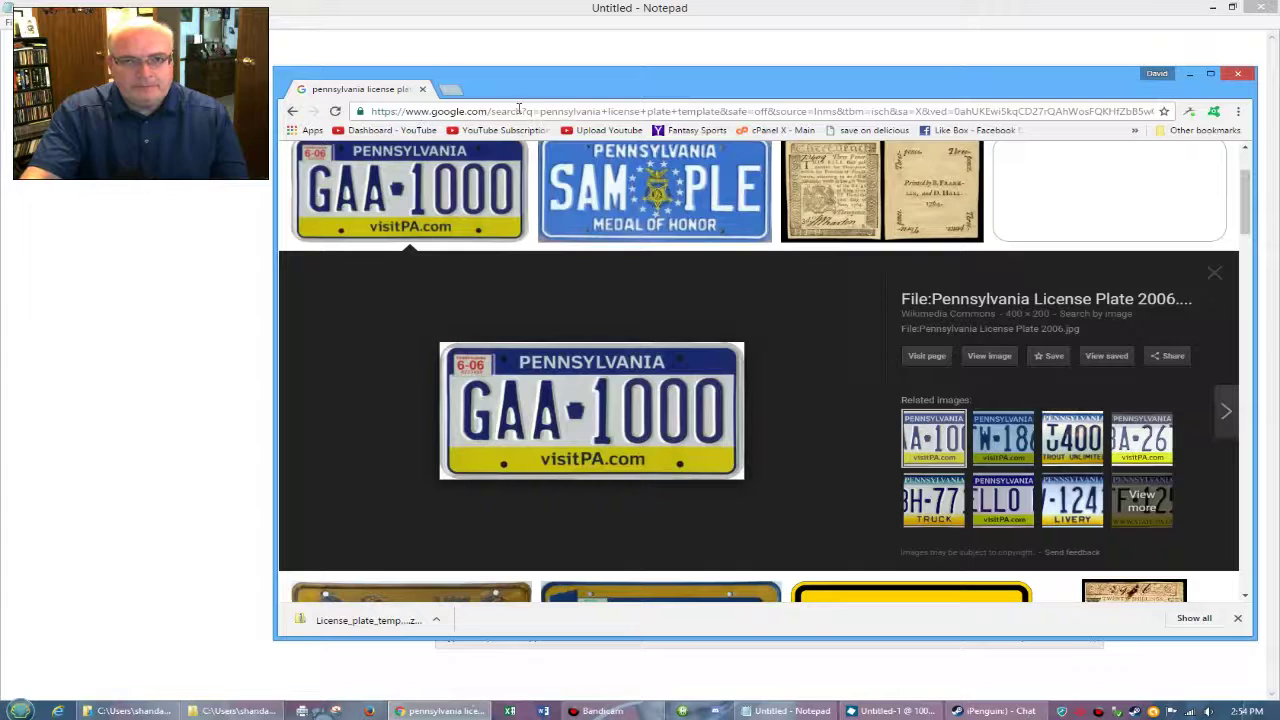
click(518, 111)
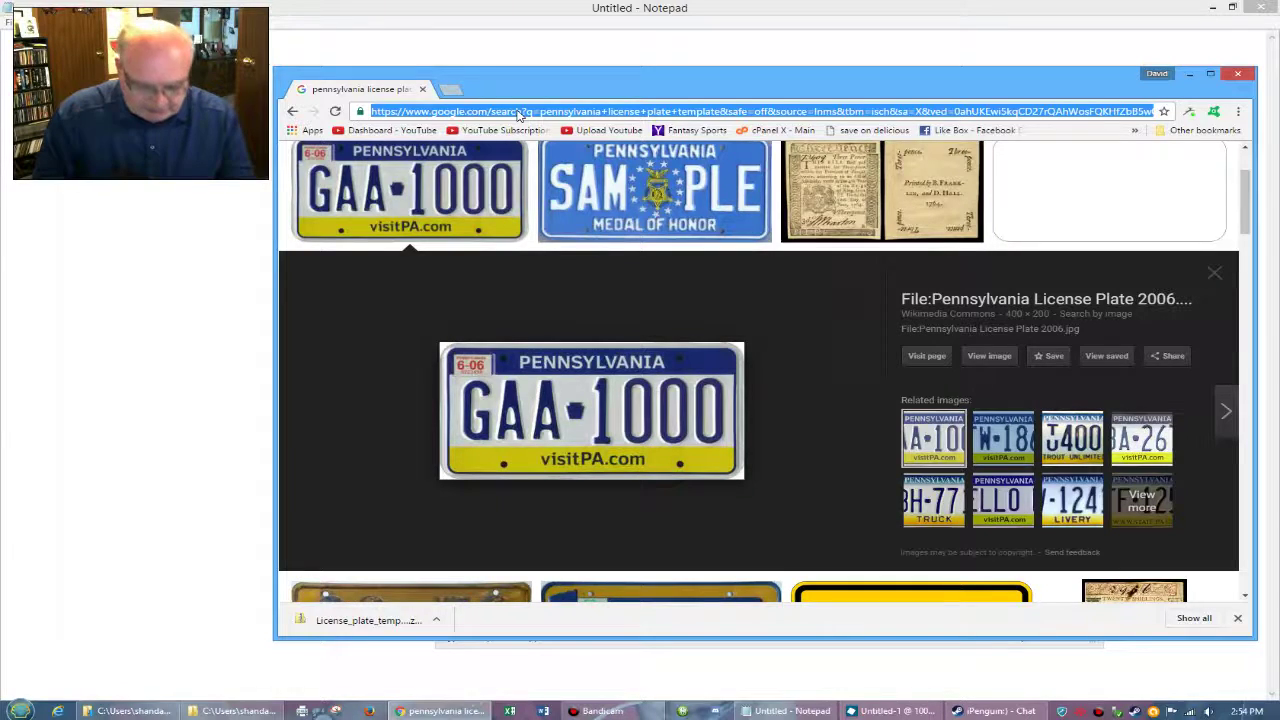
- Search 'rgb color picker', pick dark blue #1f4684 (31, 70, 132), then return to the mods folder
text(rgb)
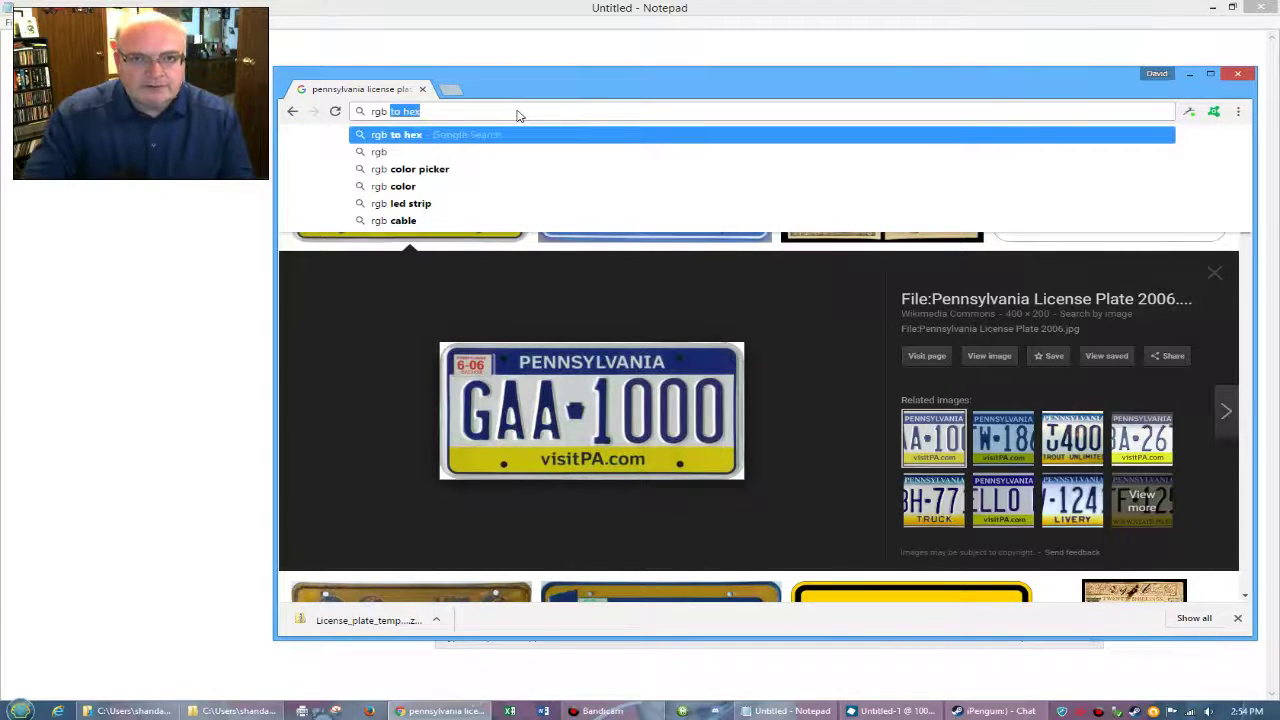
click(560, 169)
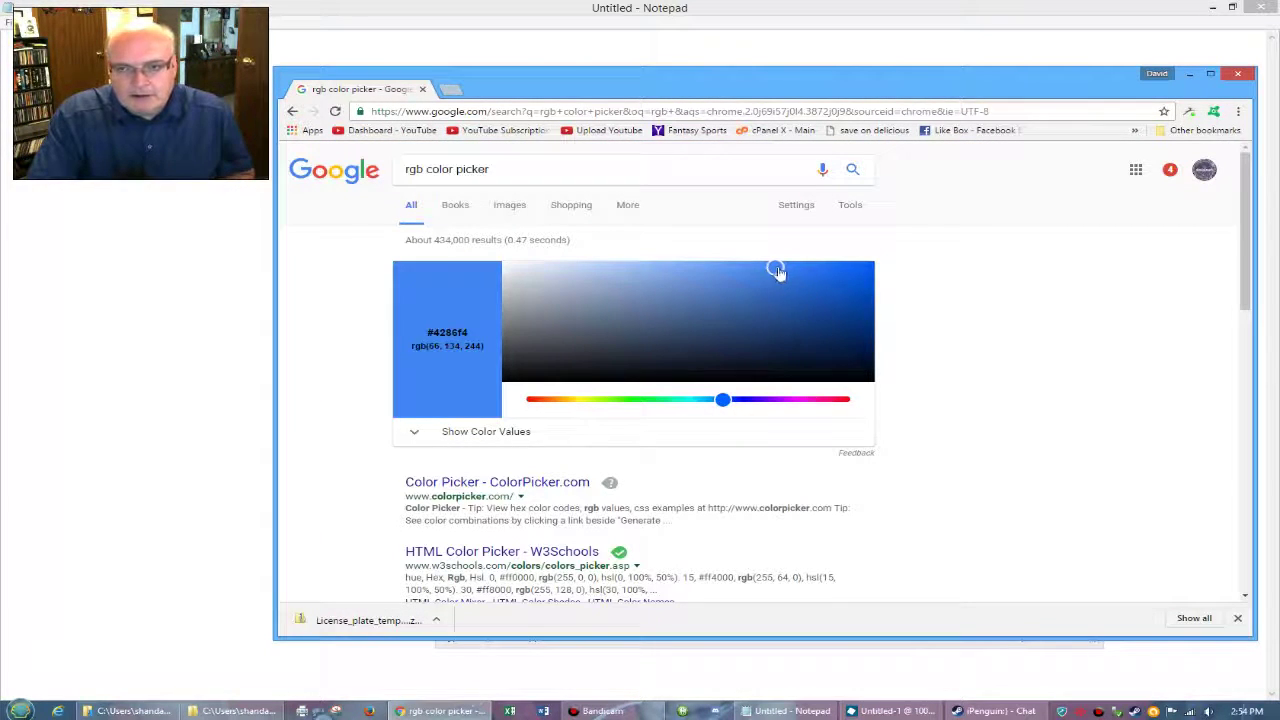
drag(778, 272, 785, 322)
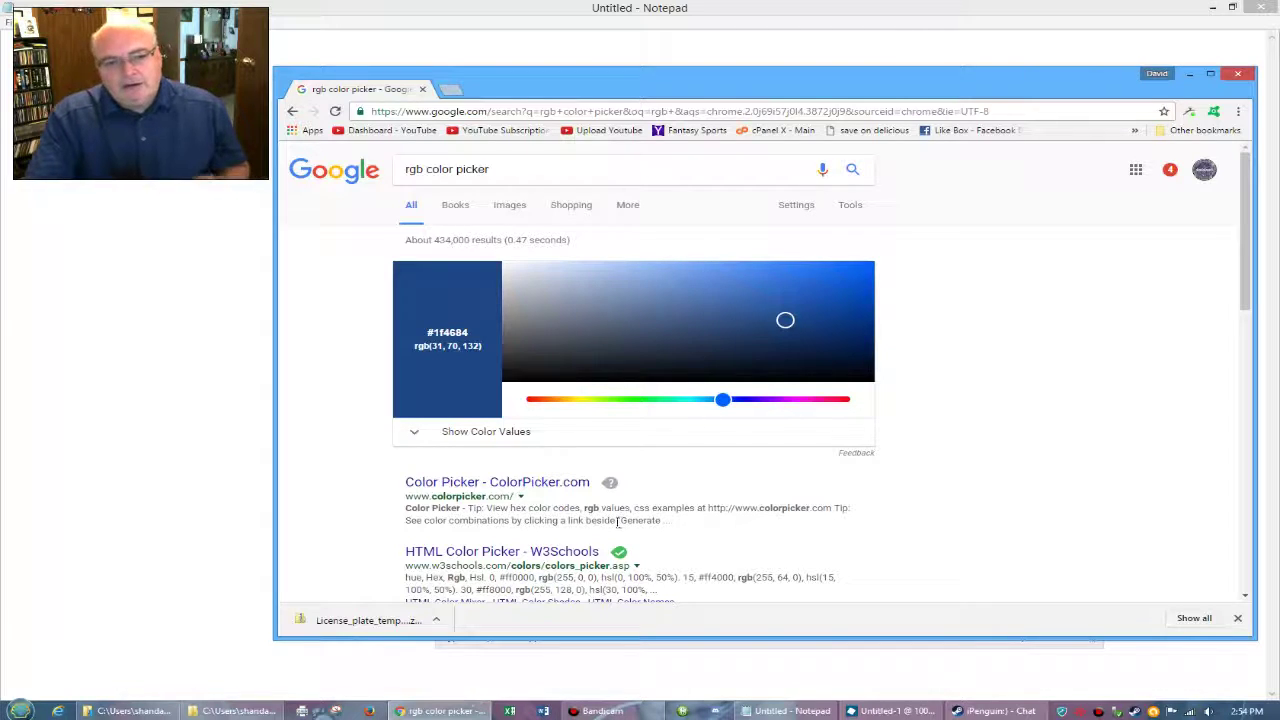
click(235, 710)
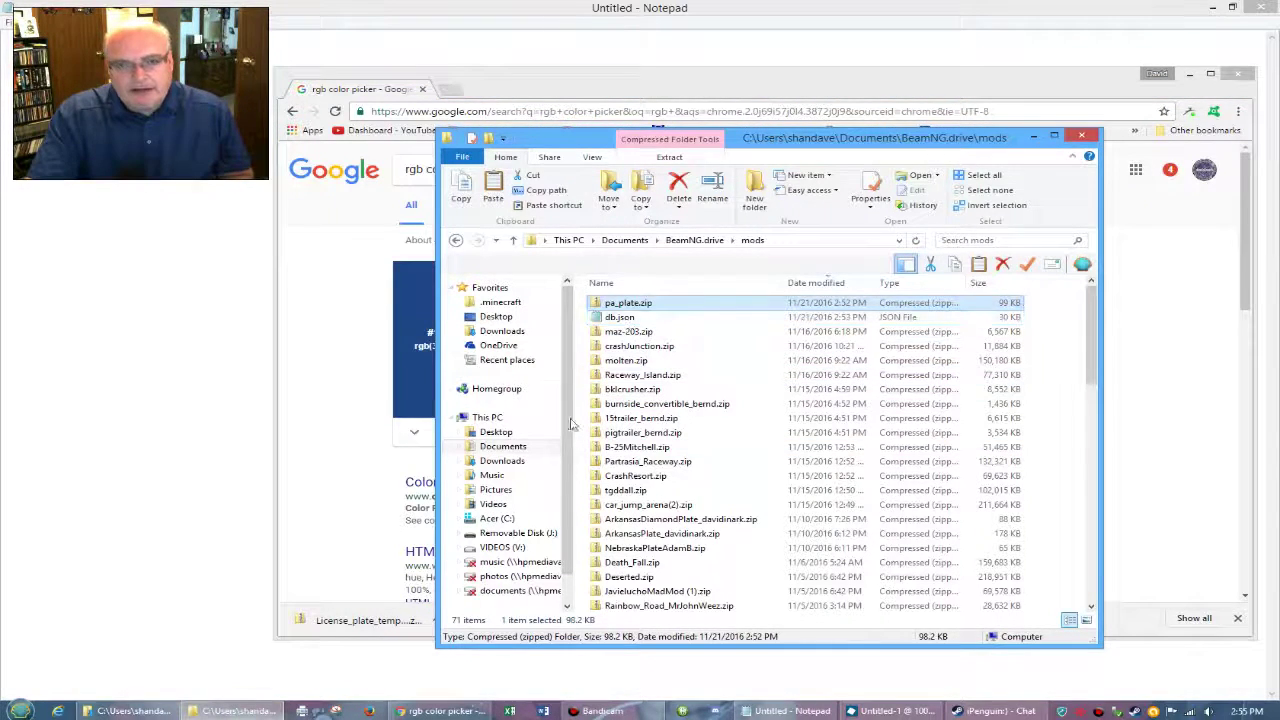
- Delete the leftover pa_plate.zip from the Downloads pa_plate folder
click(510, 463)
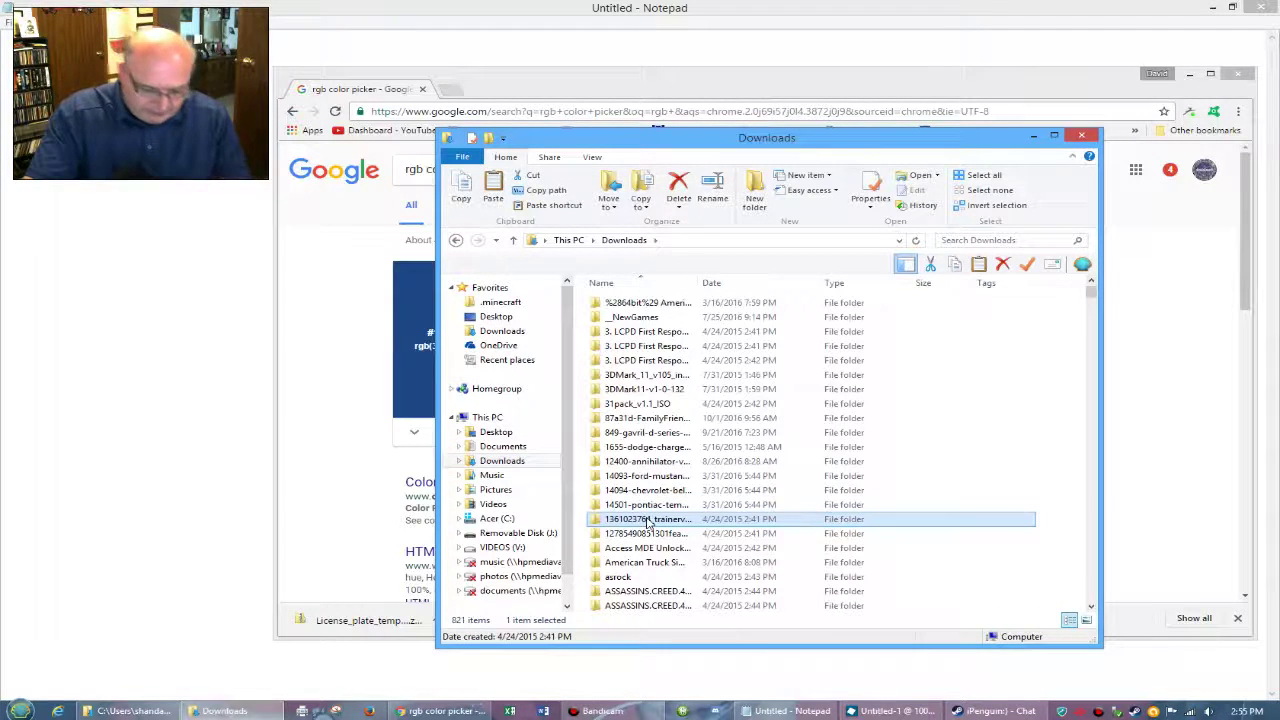
key(p)
double_click(631, 299)
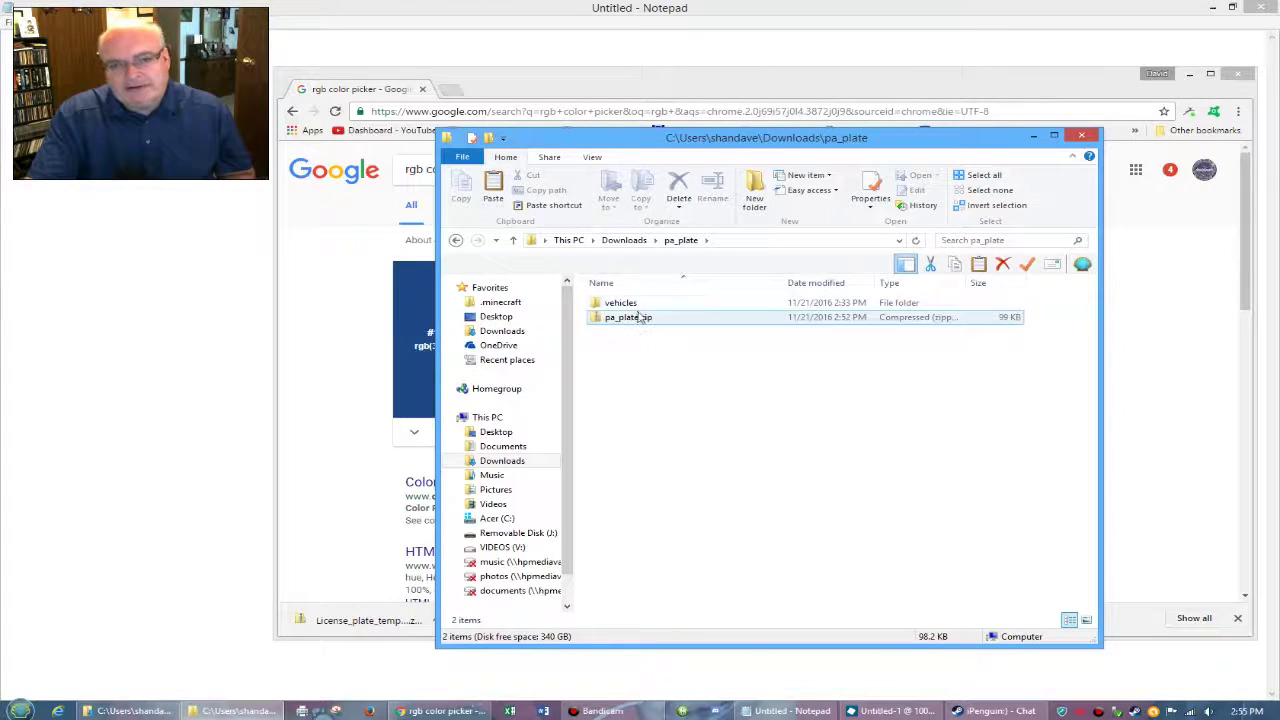
click(633, 320)
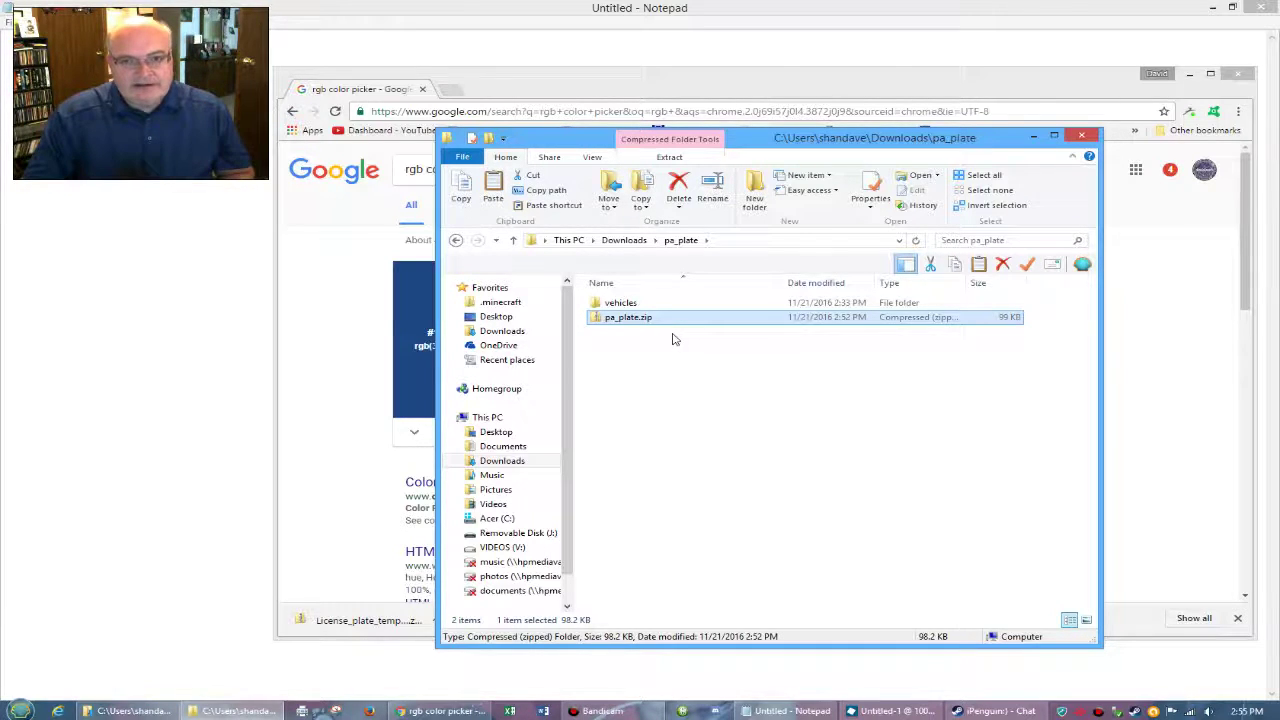
key(Delete)
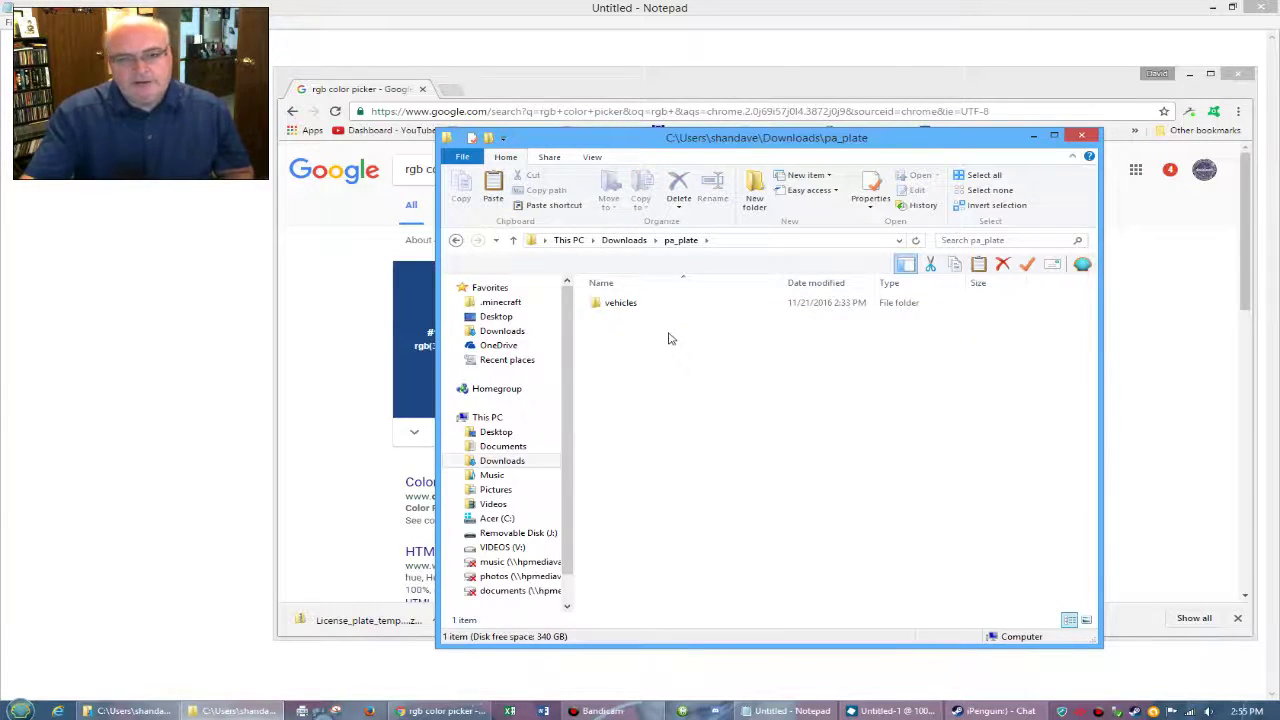
- Open pa_plate.json from vehicles\common\licenseplates\pa_plate in Notepad
double_click(623, 304)
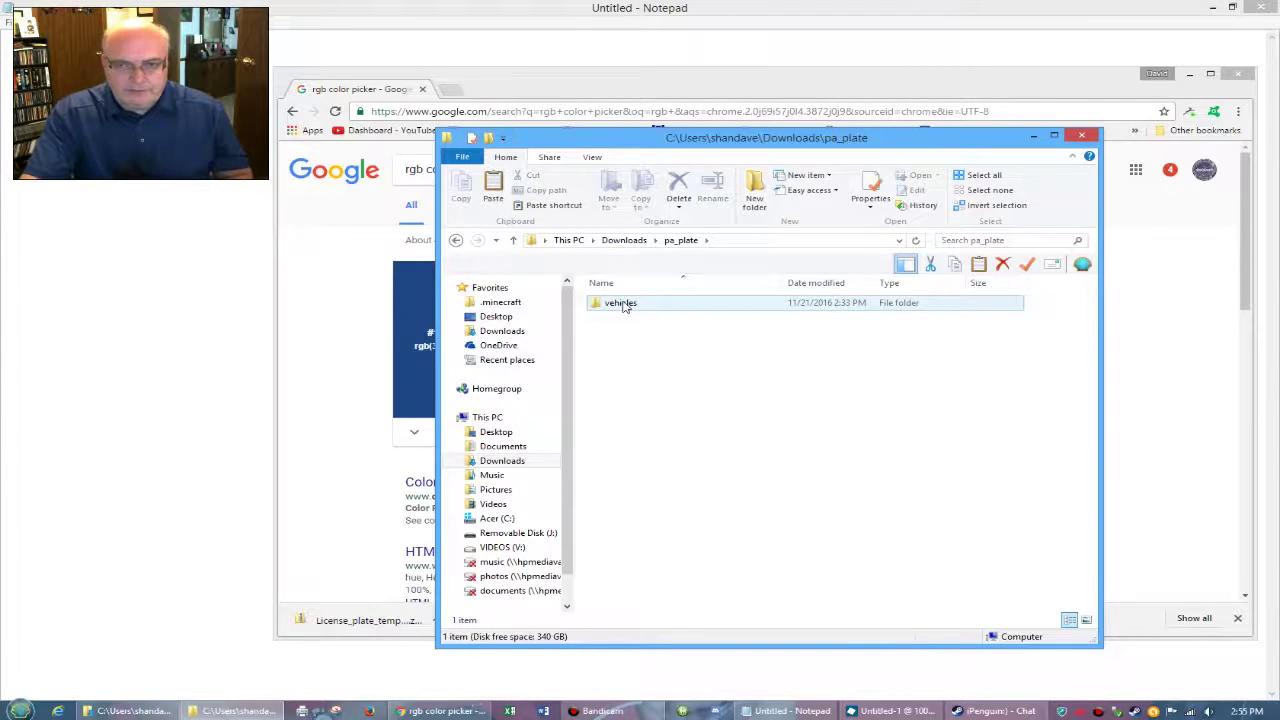
double_click(626, 306)
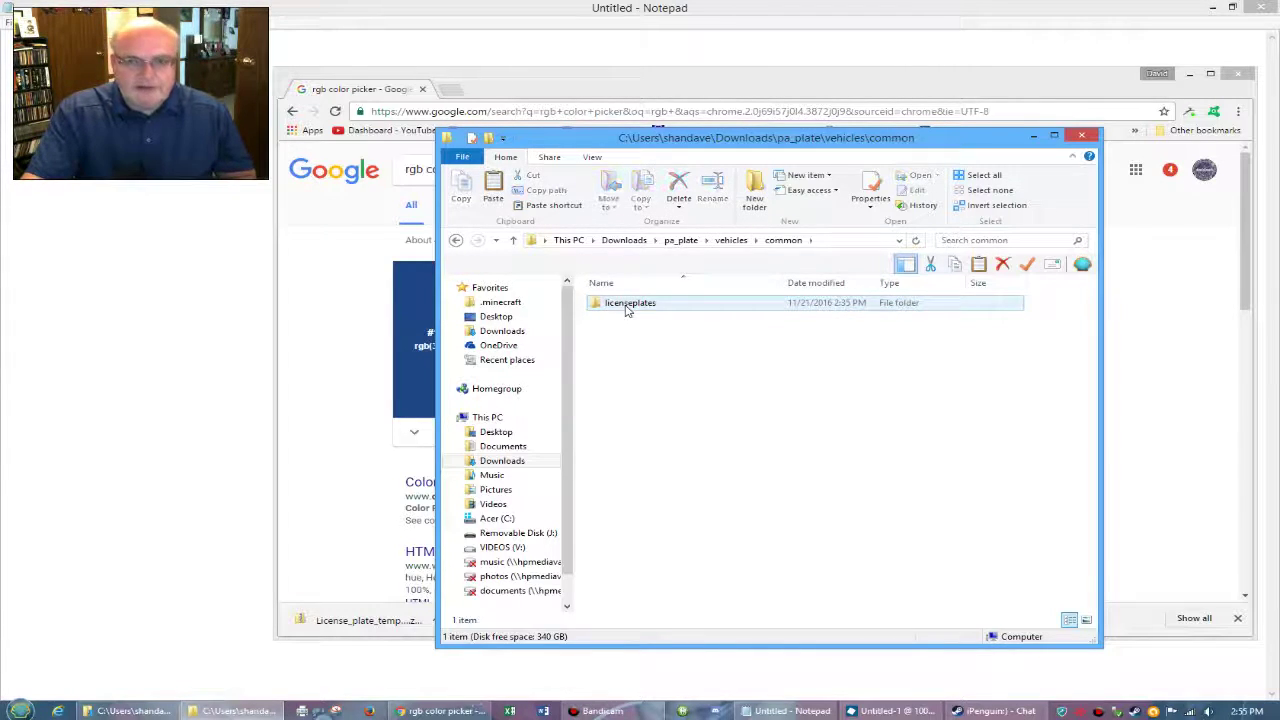
double_click(626, 306)
click(626, 306)
double_click(626, 308)
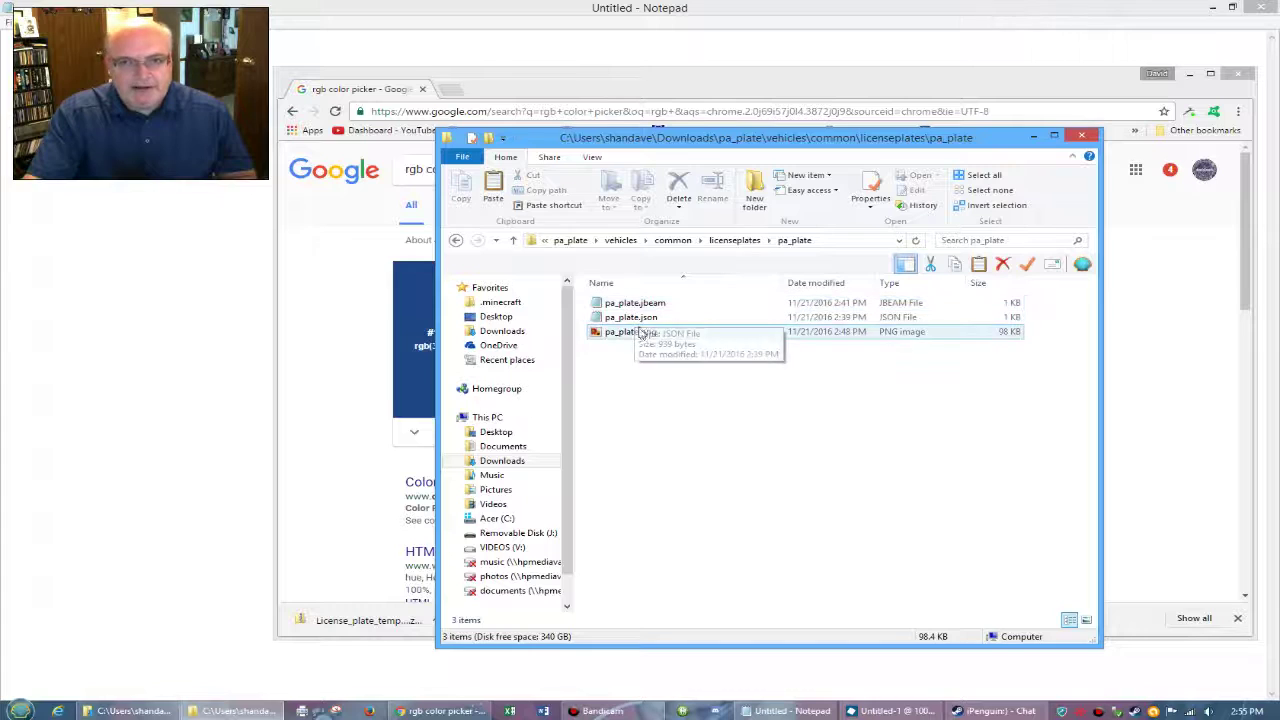
click(634, 318)
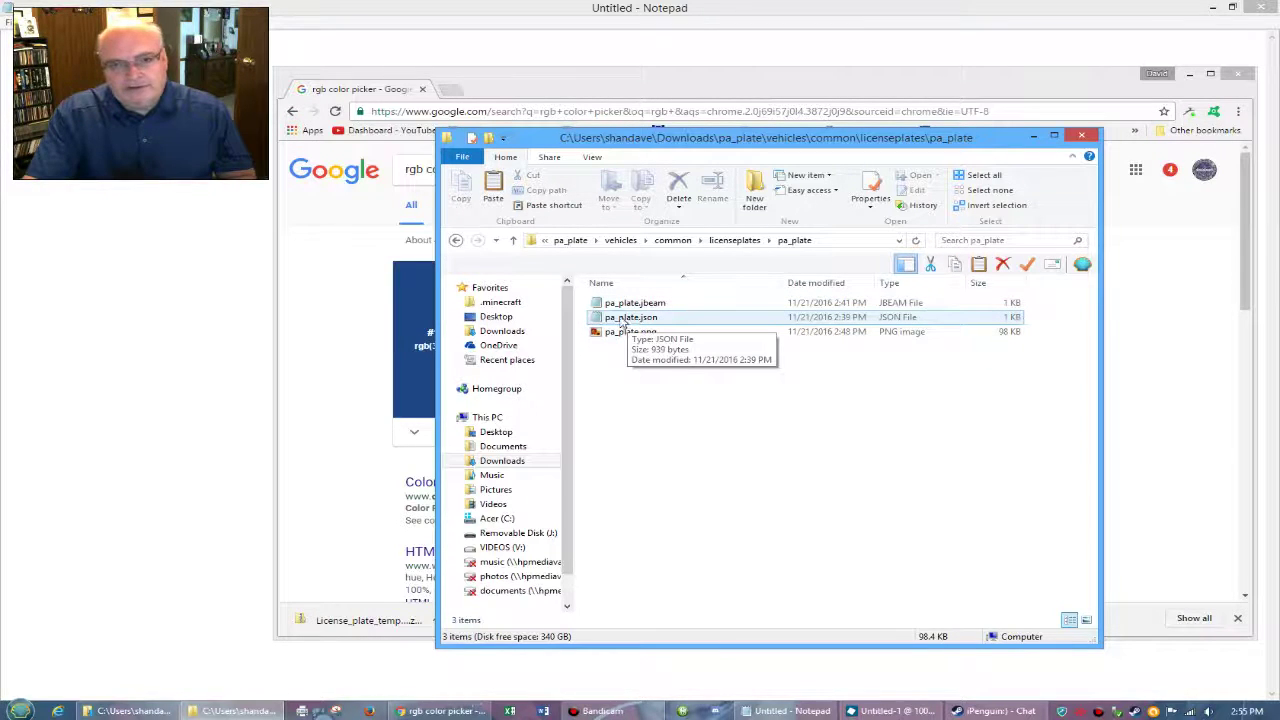
double_click(622, 318)
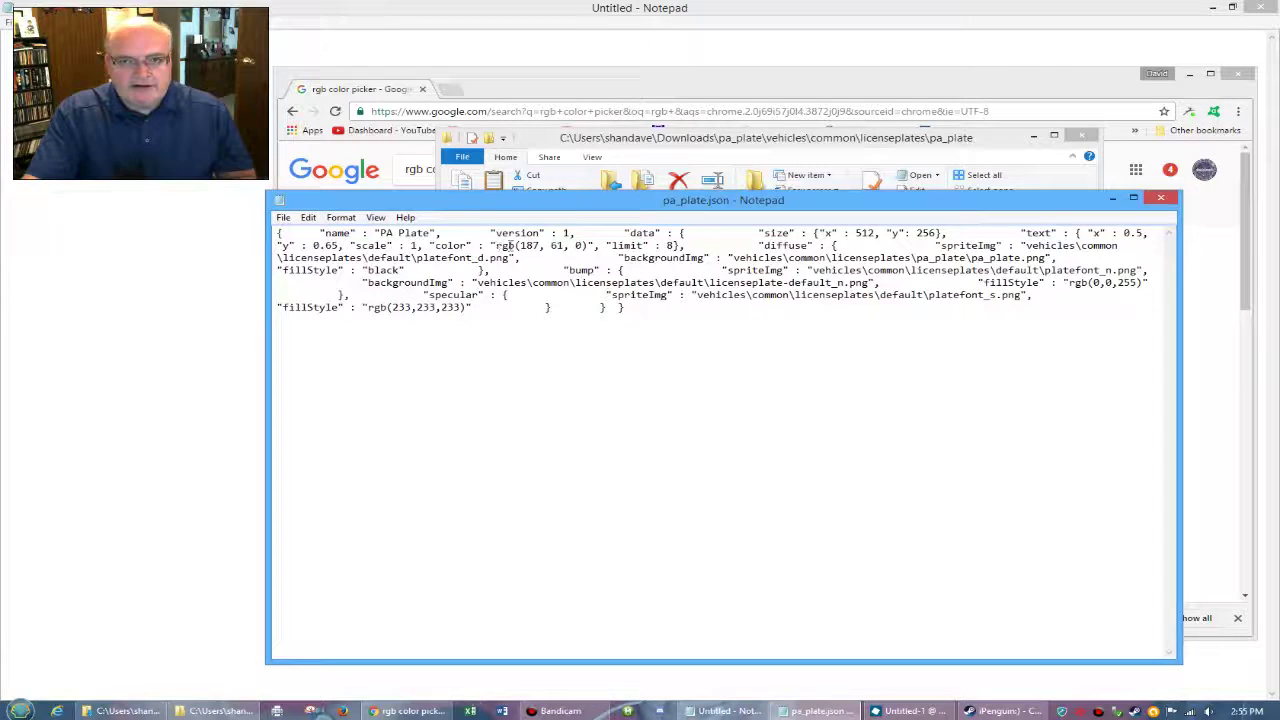
- Replace the color value 187, 61, 0 with rgb(31, 70, 132) in pa_plate.json
drag(520, 245, 575, 247)
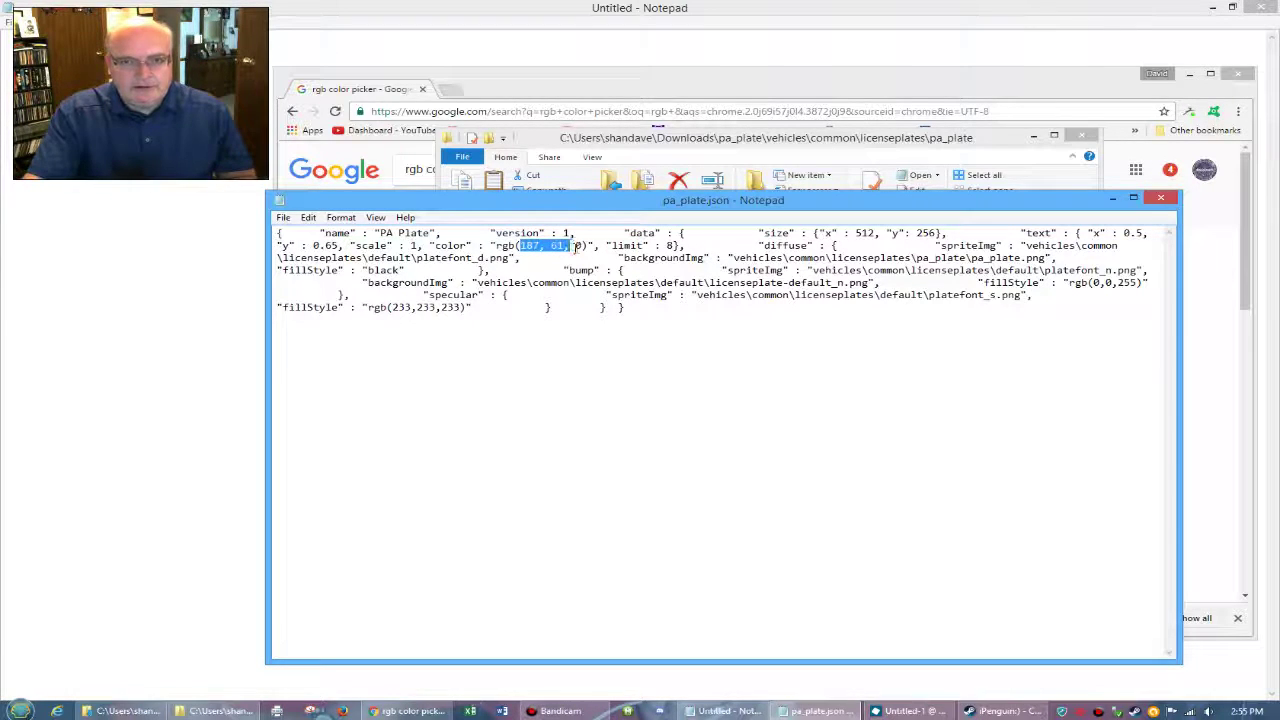
right_click(563, 246)
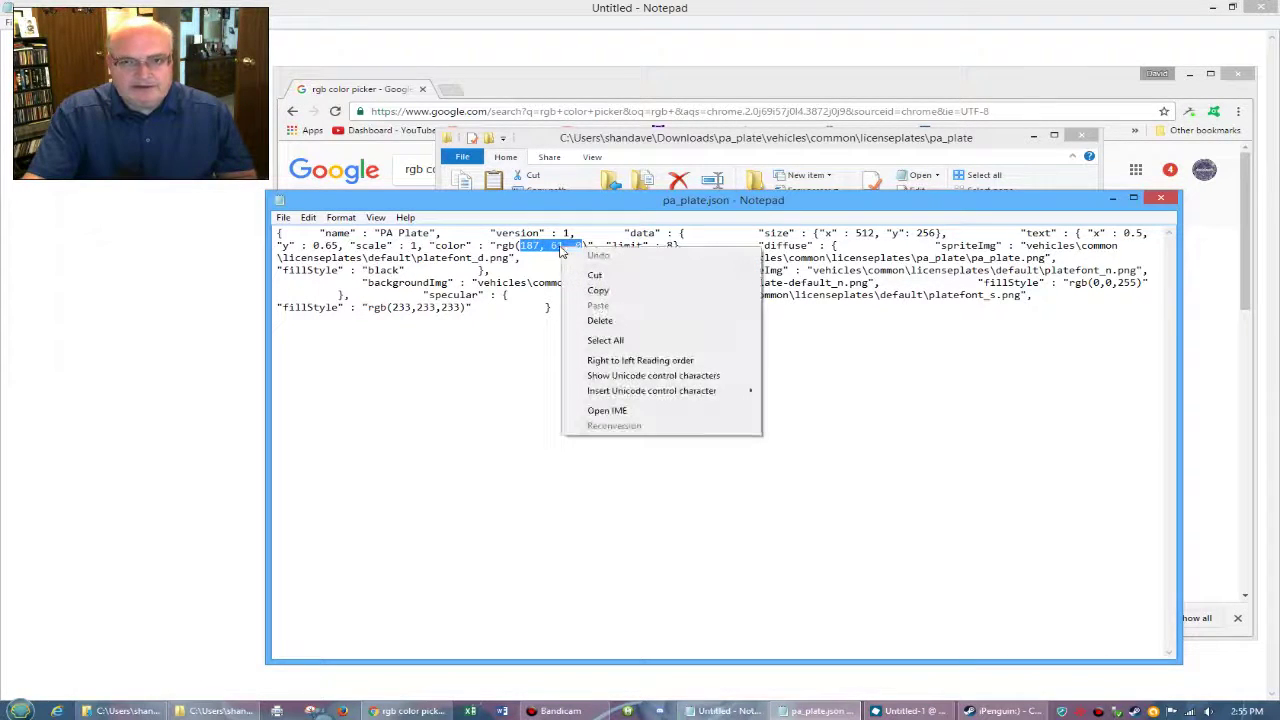
click(519, 247)
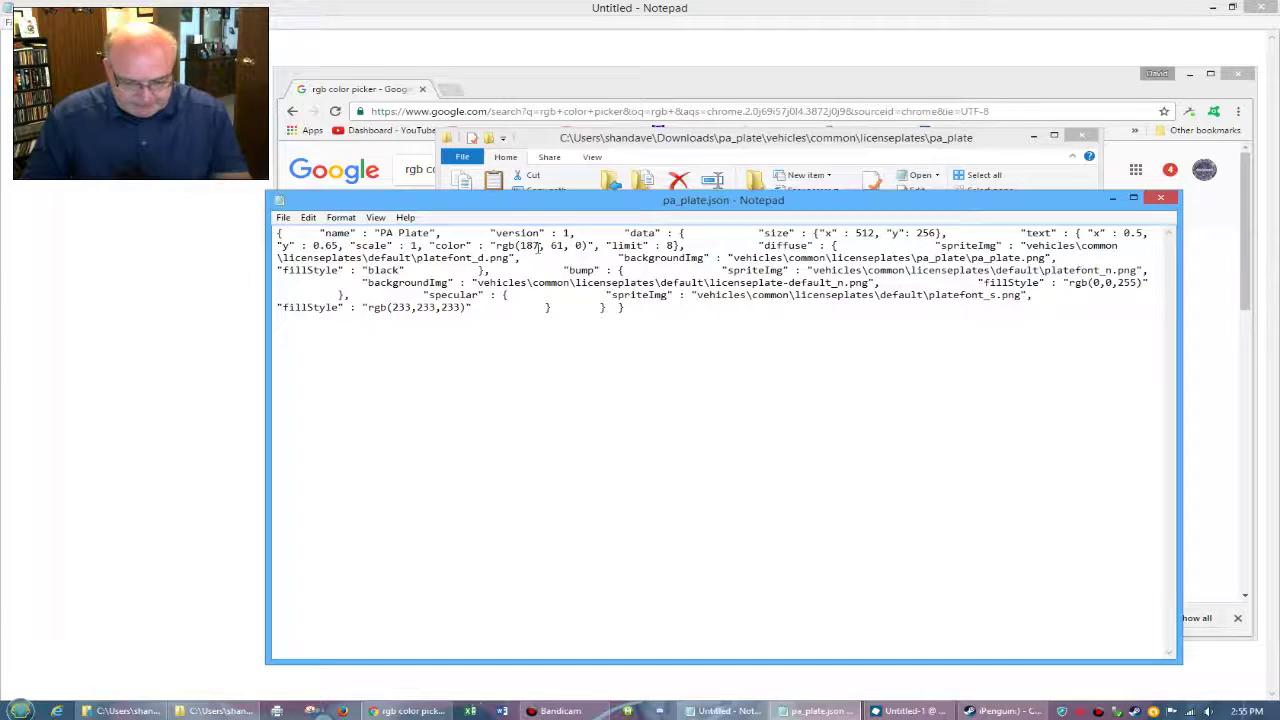
text(31)
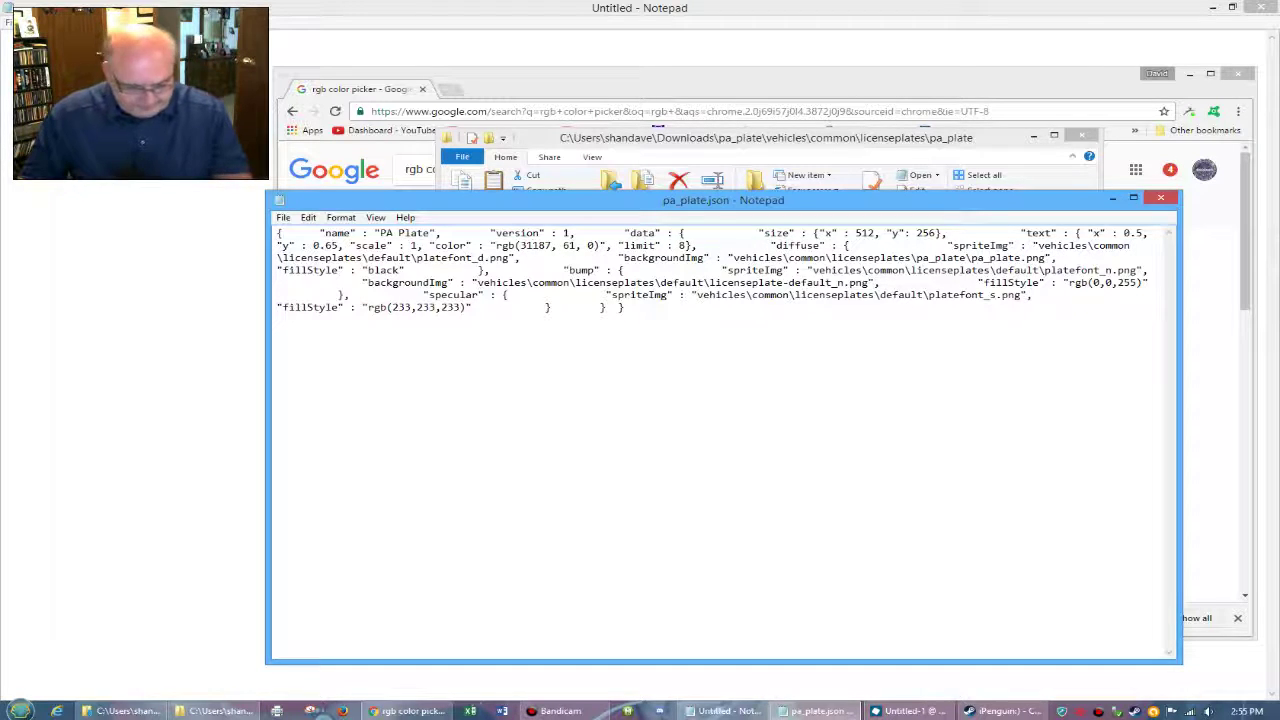
text(,)
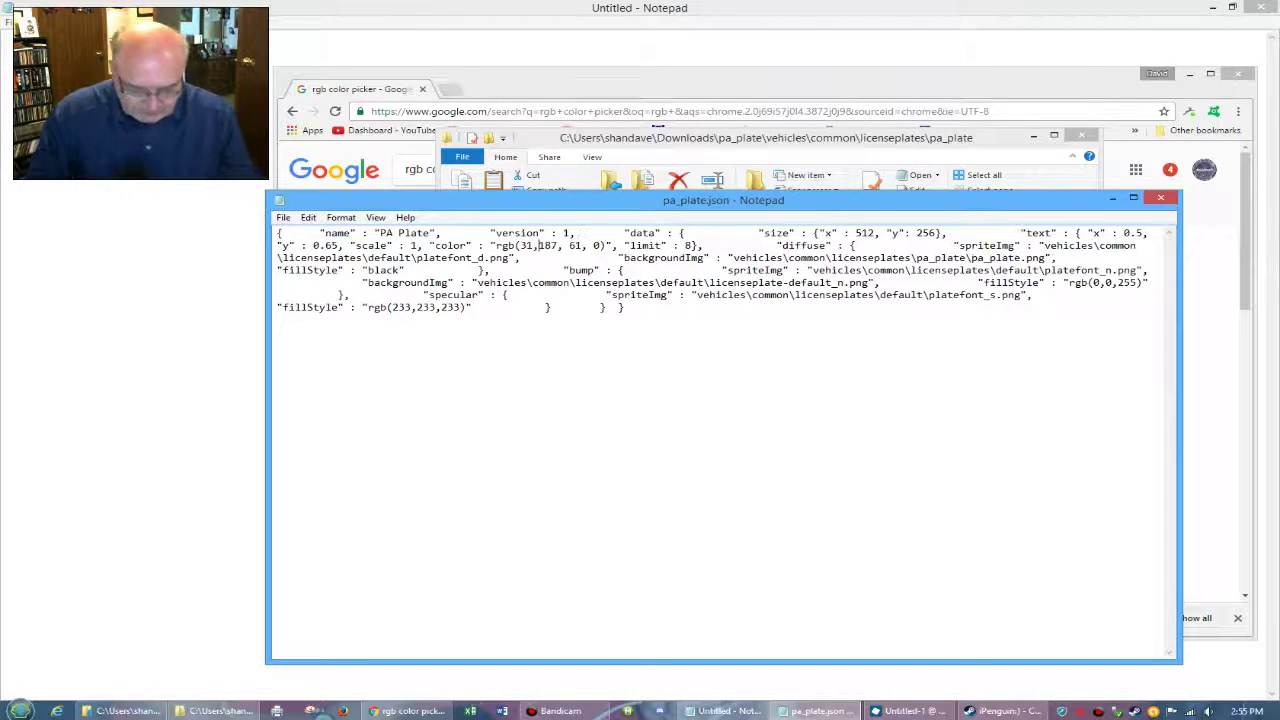
text(70)
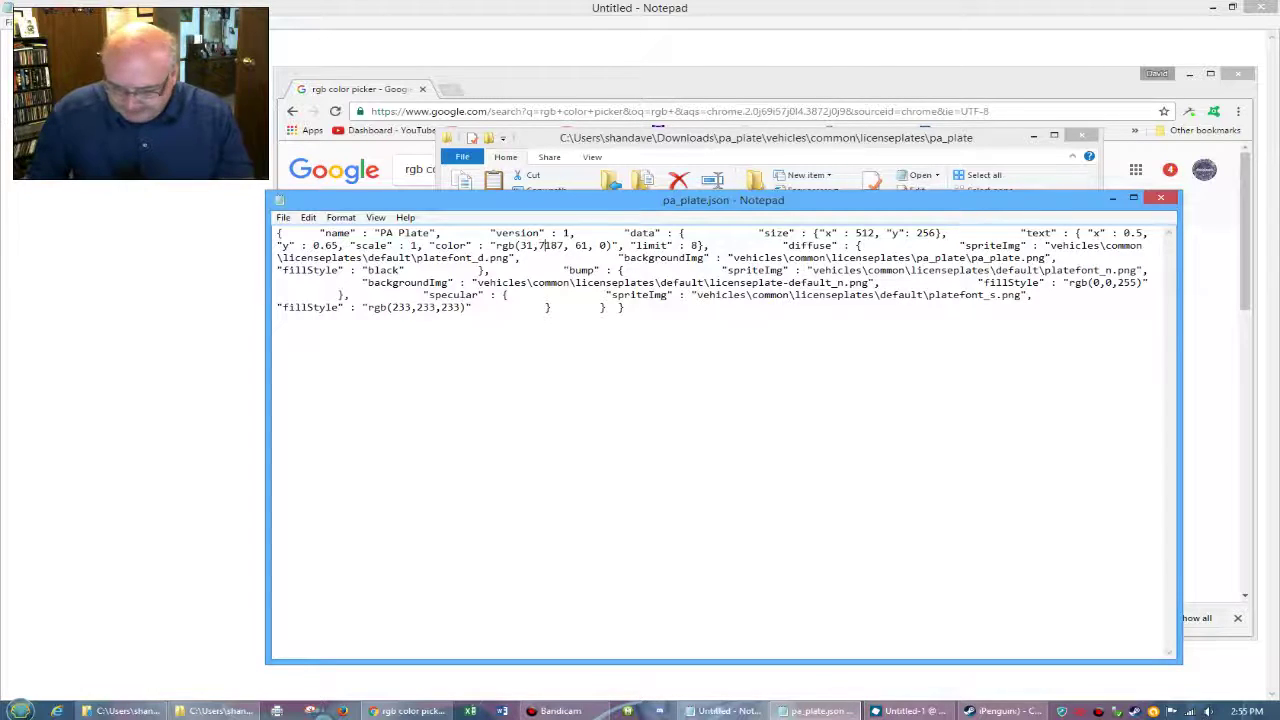
text(,)
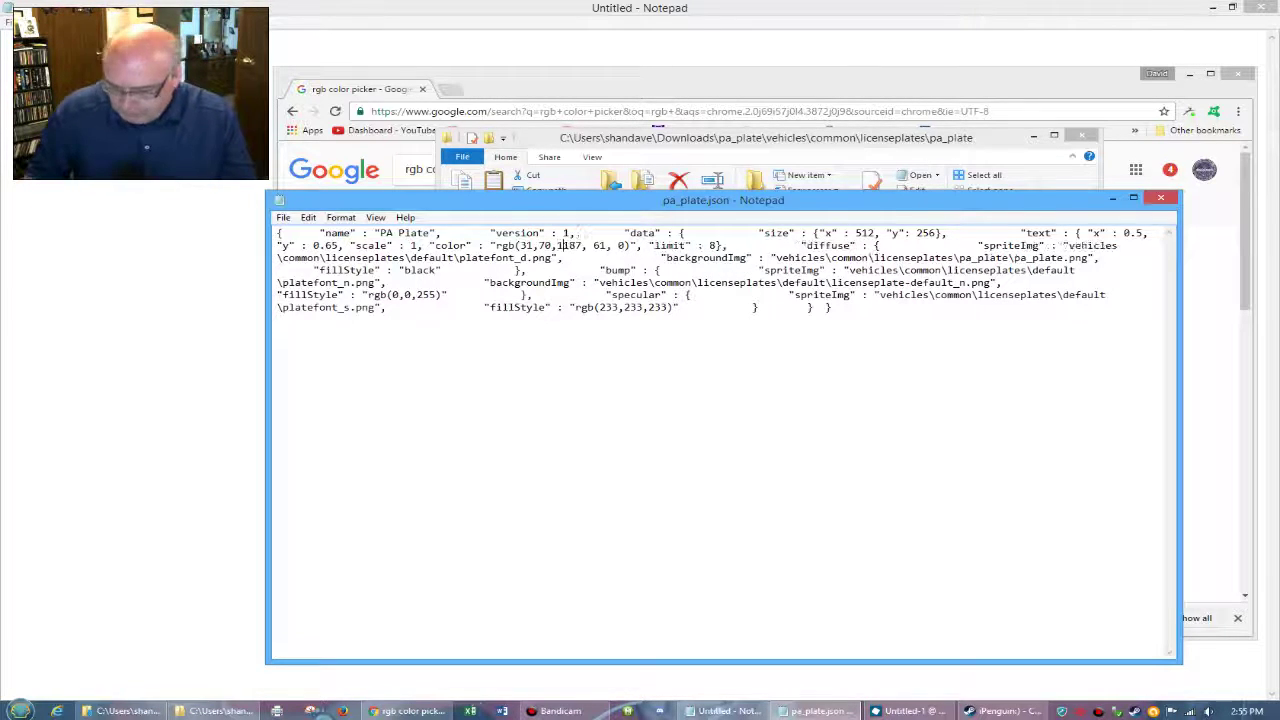
text(132)
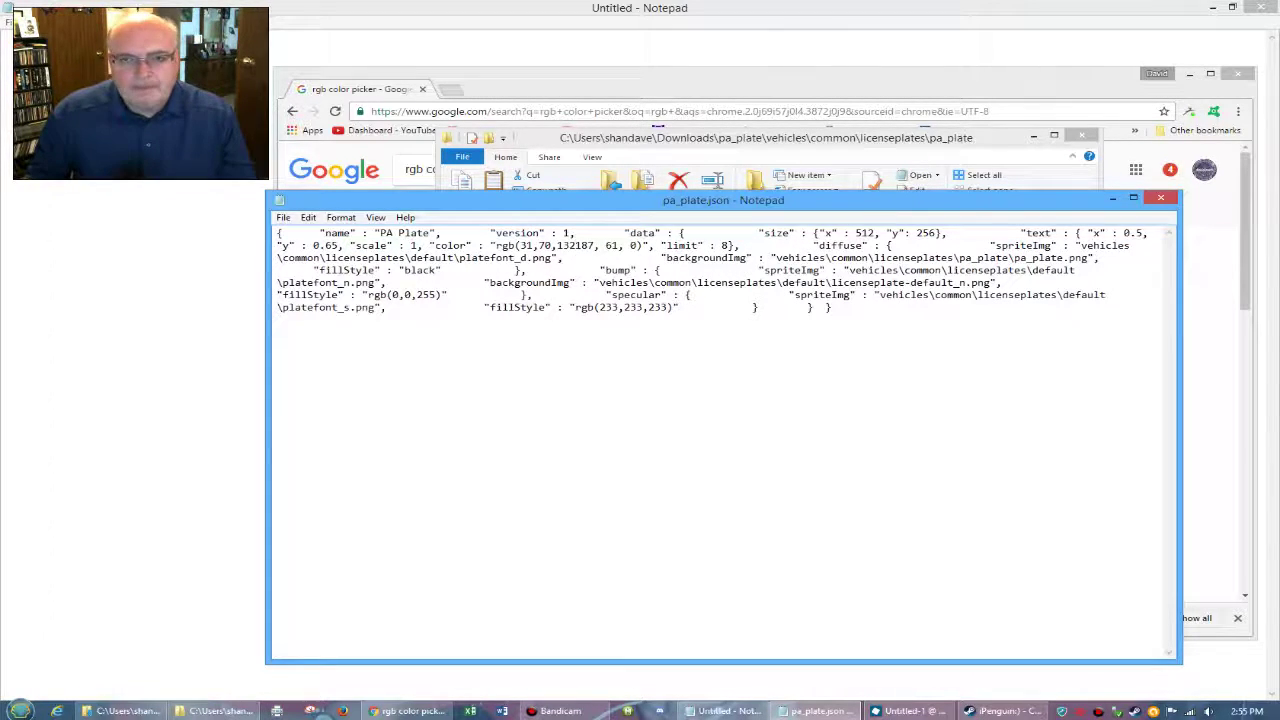
key(Delete)
key(Delete)
key(Delete)
key(Delete)
key(Delete)
key(Delete)
key(Delete)
key(Delete)
key(Delete)
key(Delete)
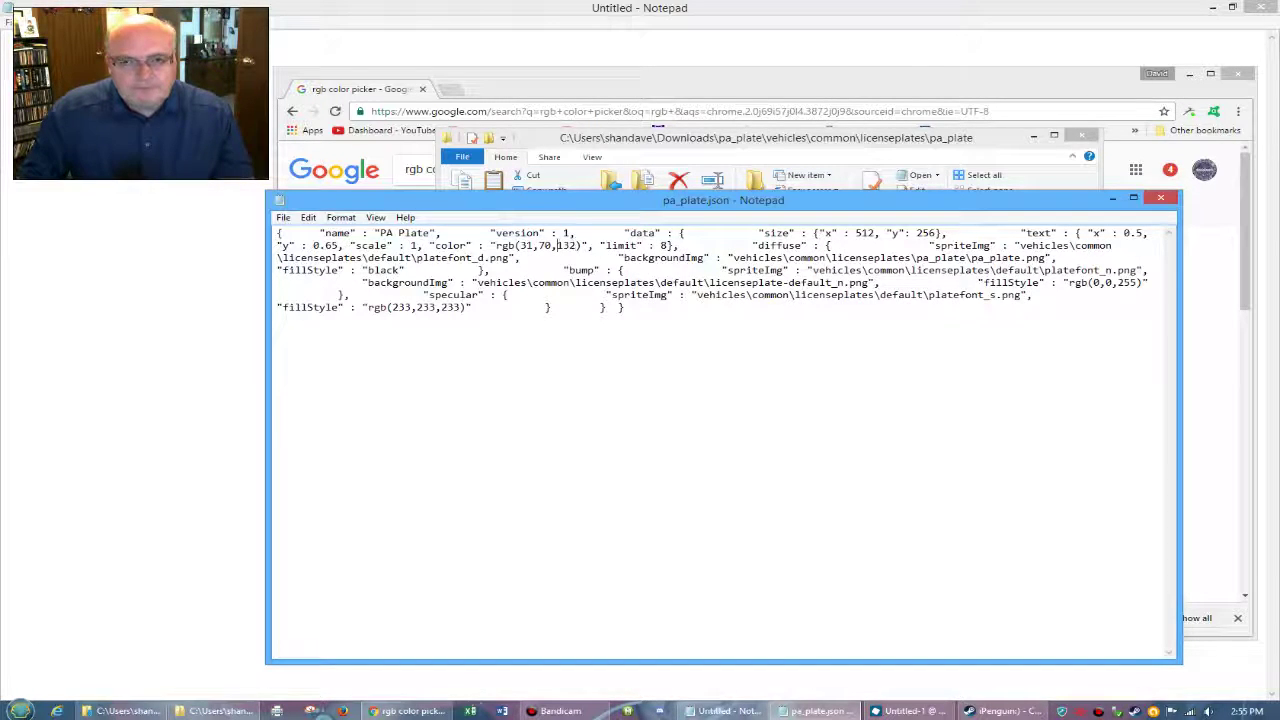
click(541, 245)
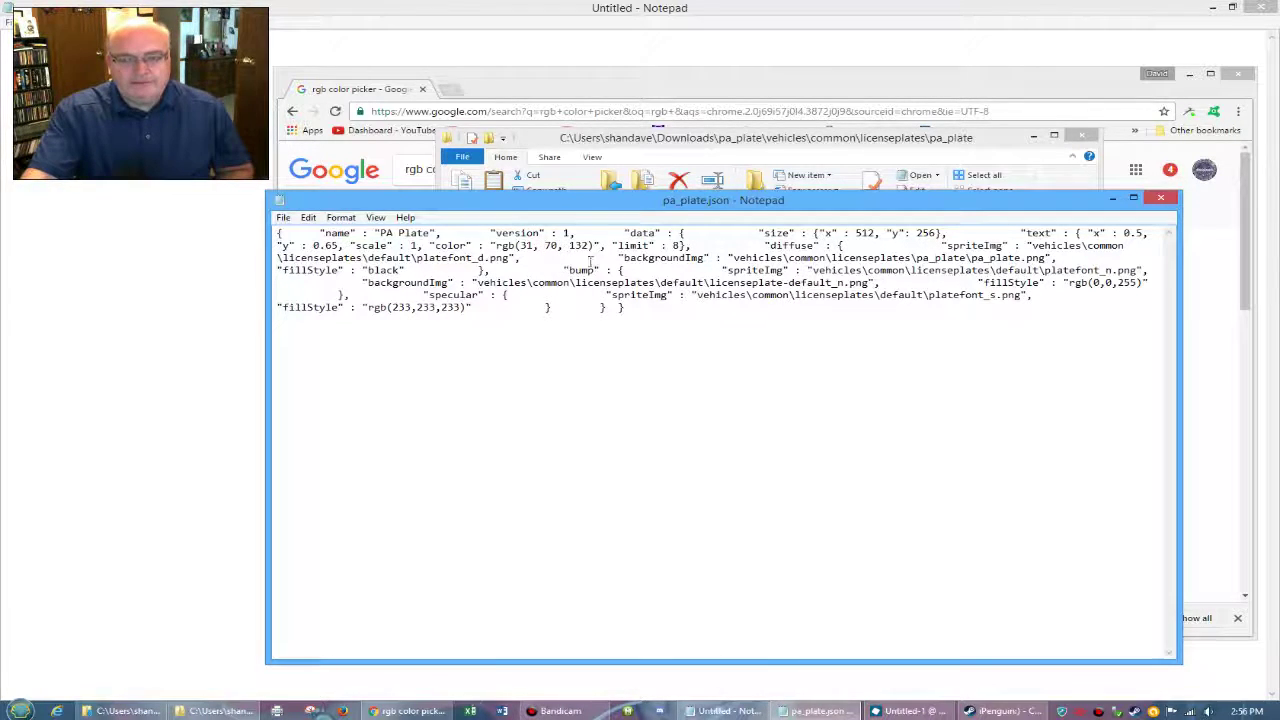
- Save pa_plate.json and close Notepad
click(284, 218)
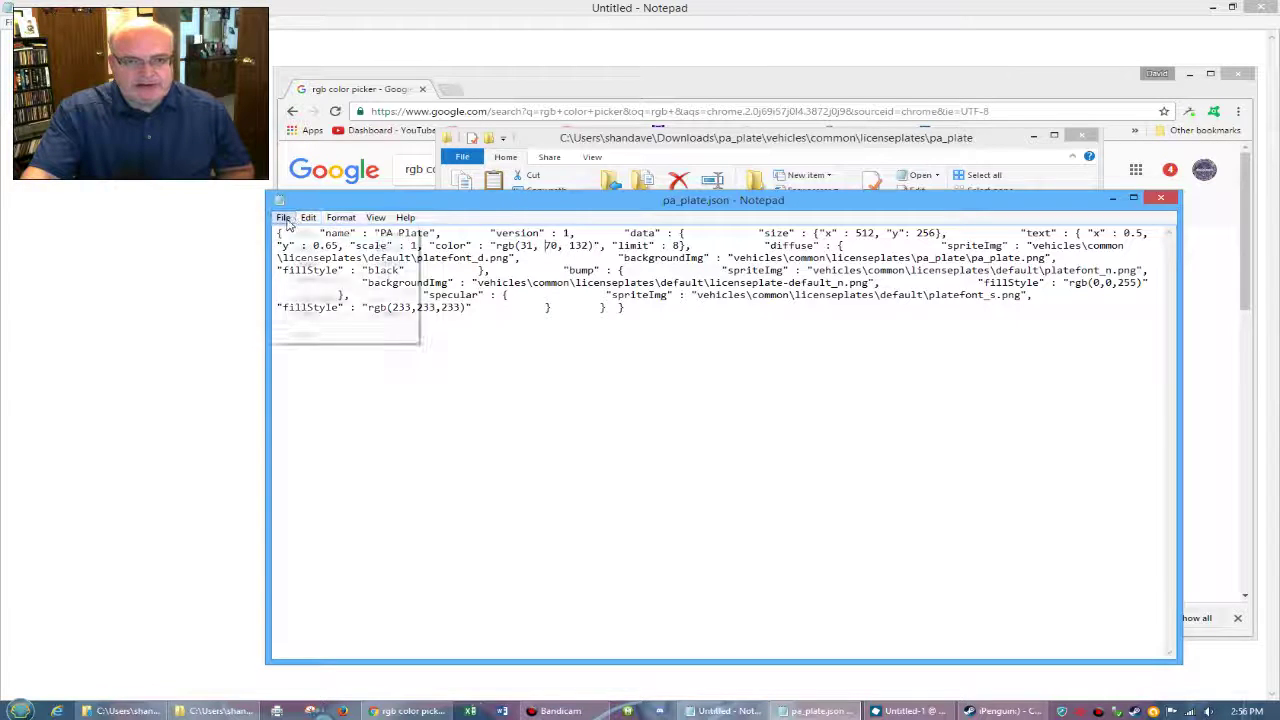
click(306, 260)
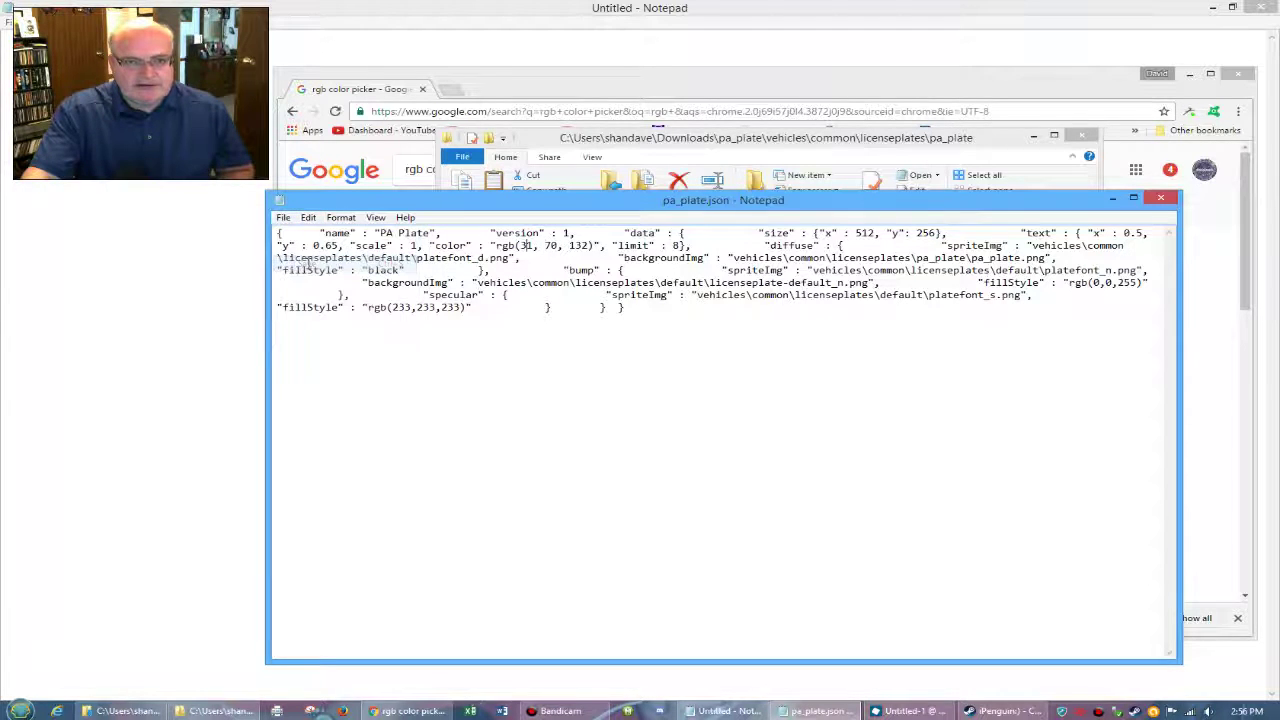
click(1161, 198)
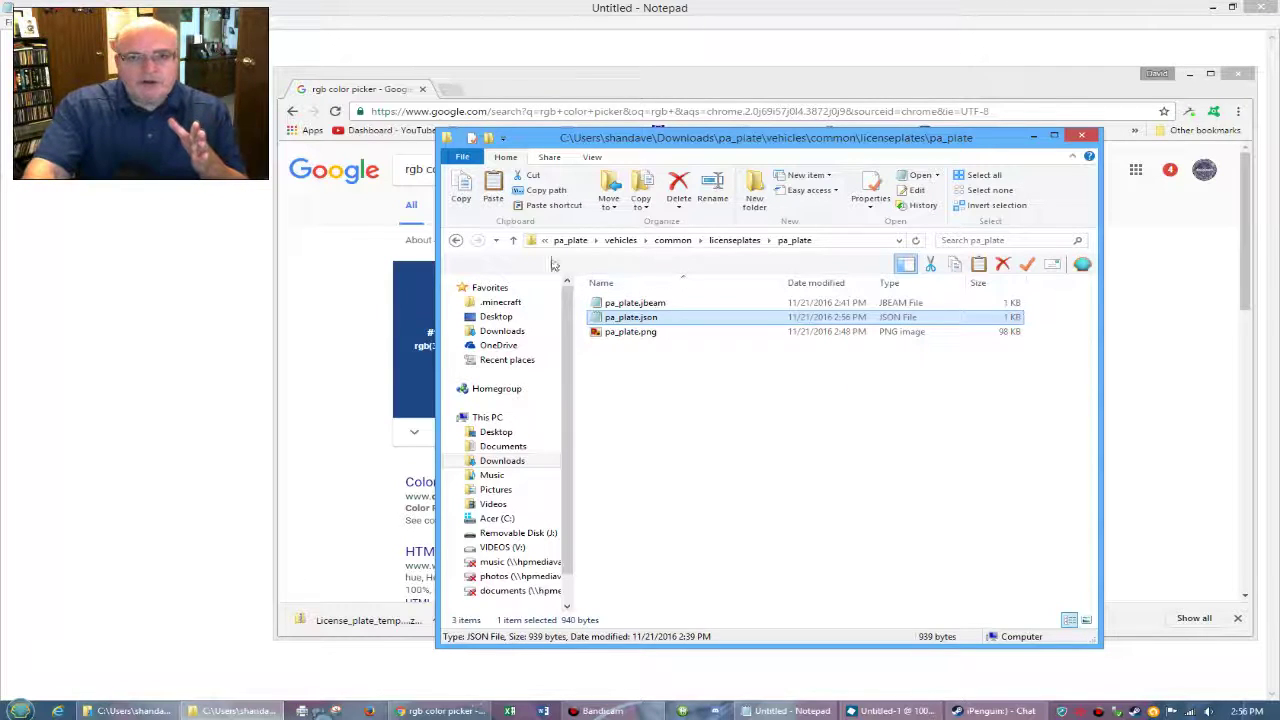
- Back in the top pa_plate folder, zip the vehicles folder and rename it pa_plate.zip
click(512, 242)
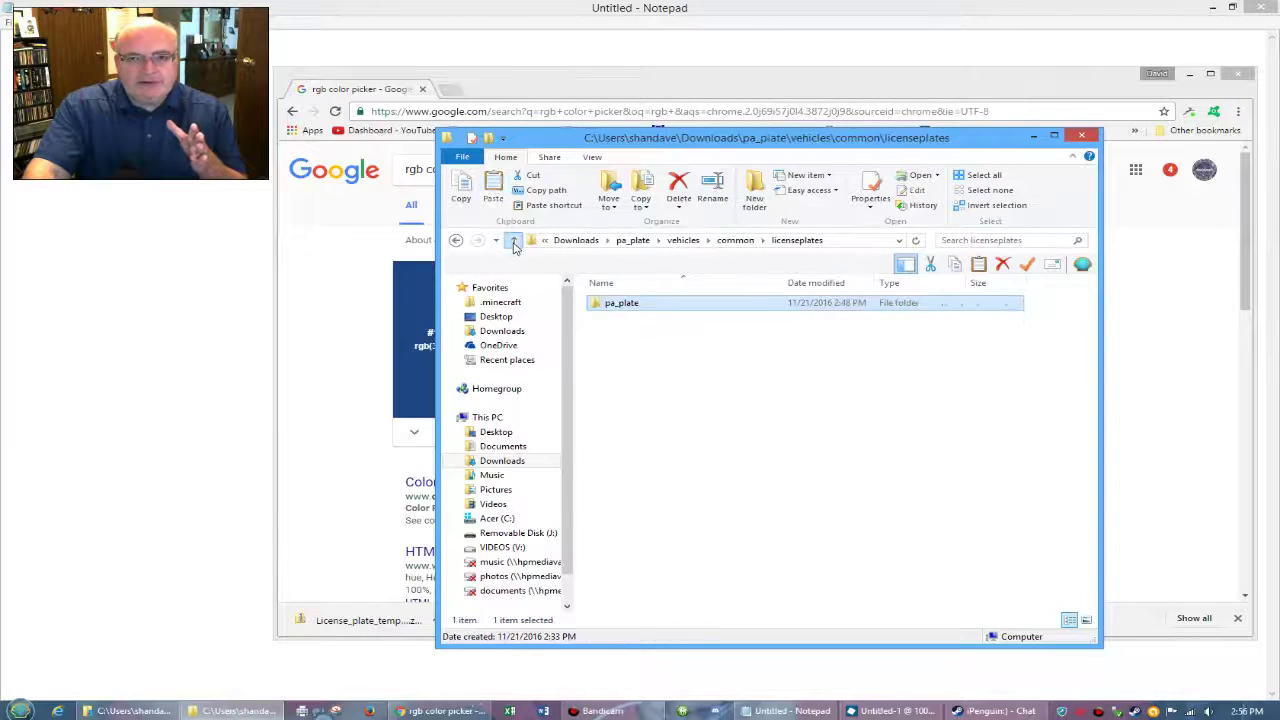
click(633, 241)
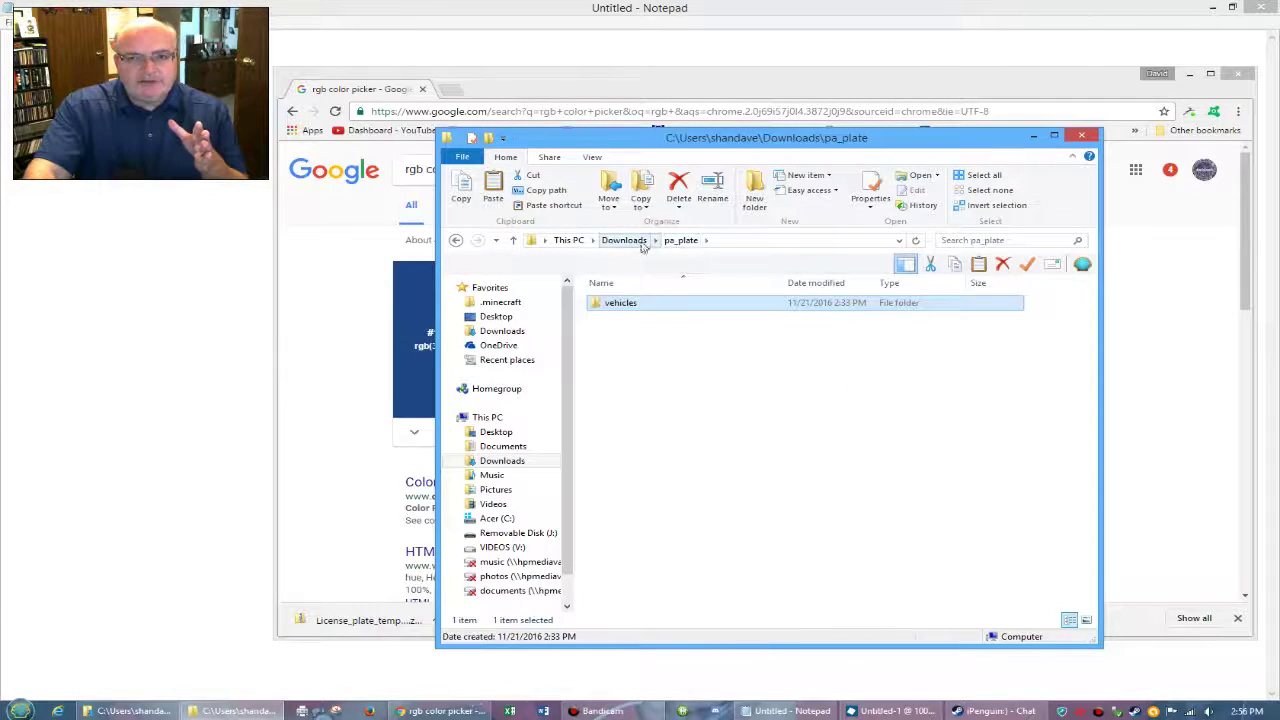
right_click(626, 305)
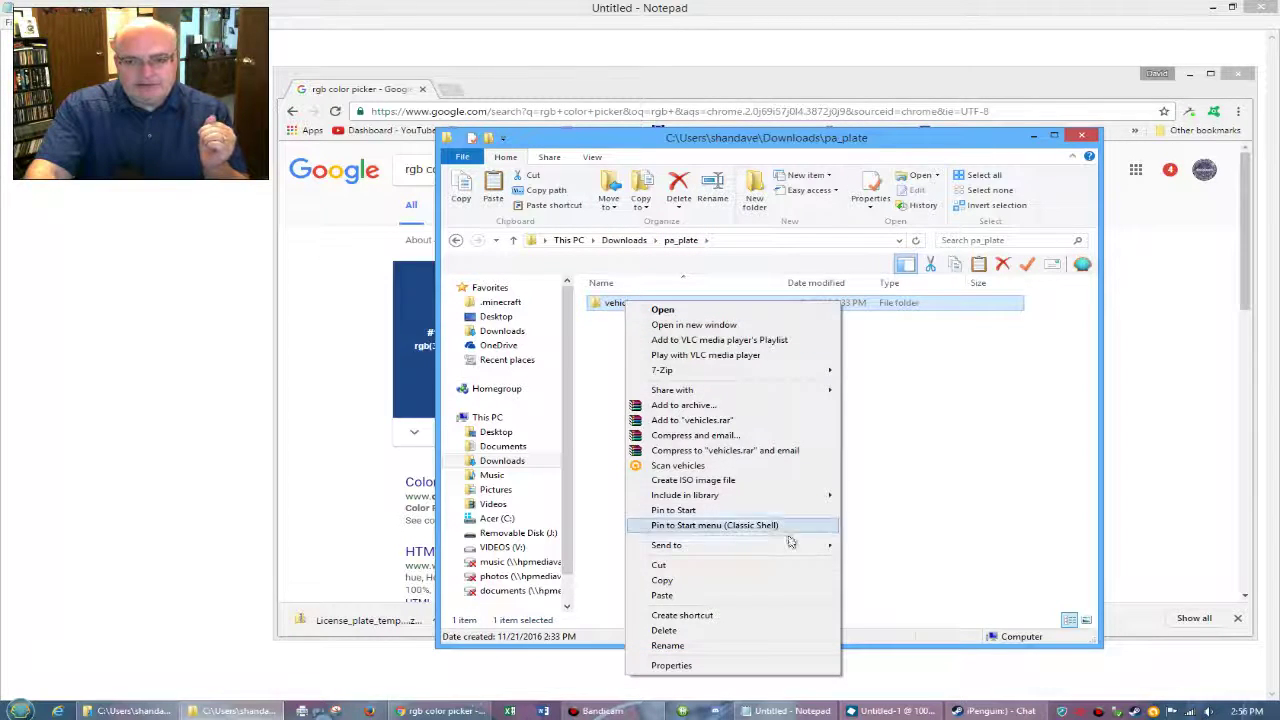
mouse_move(797, 552)
click(916, 318)
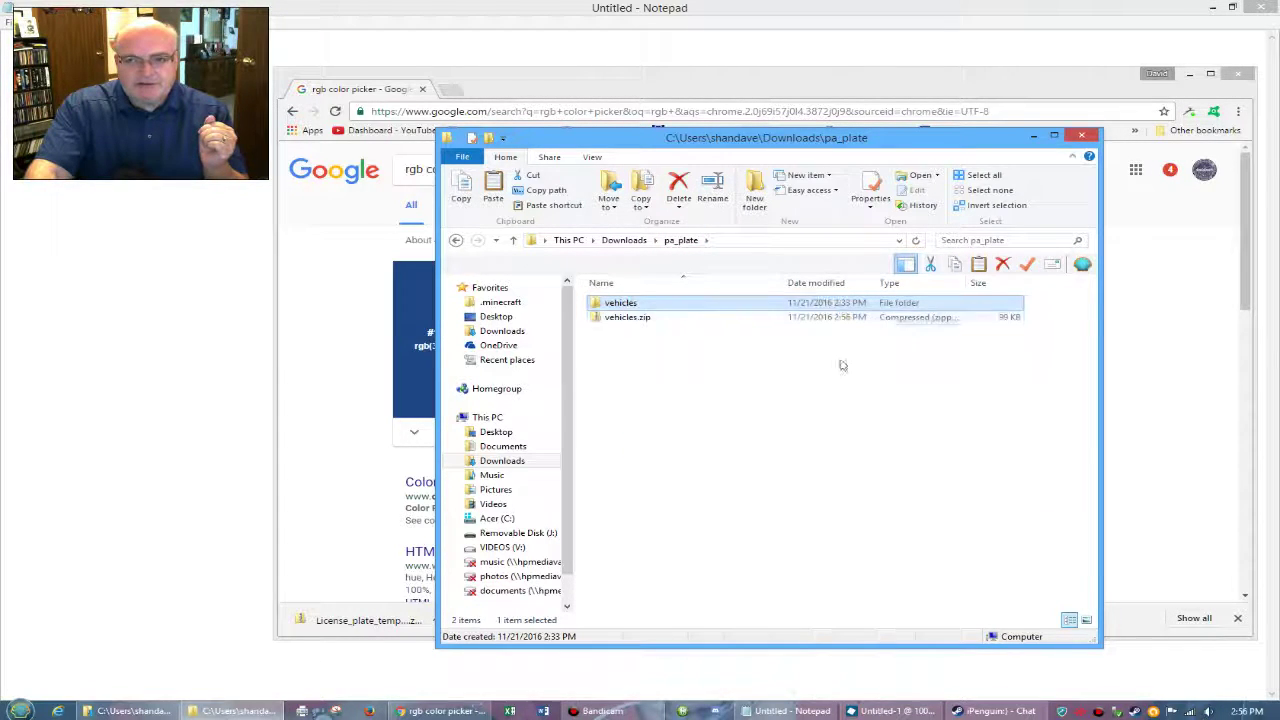
click(624, 318)
right_click(624, 322)
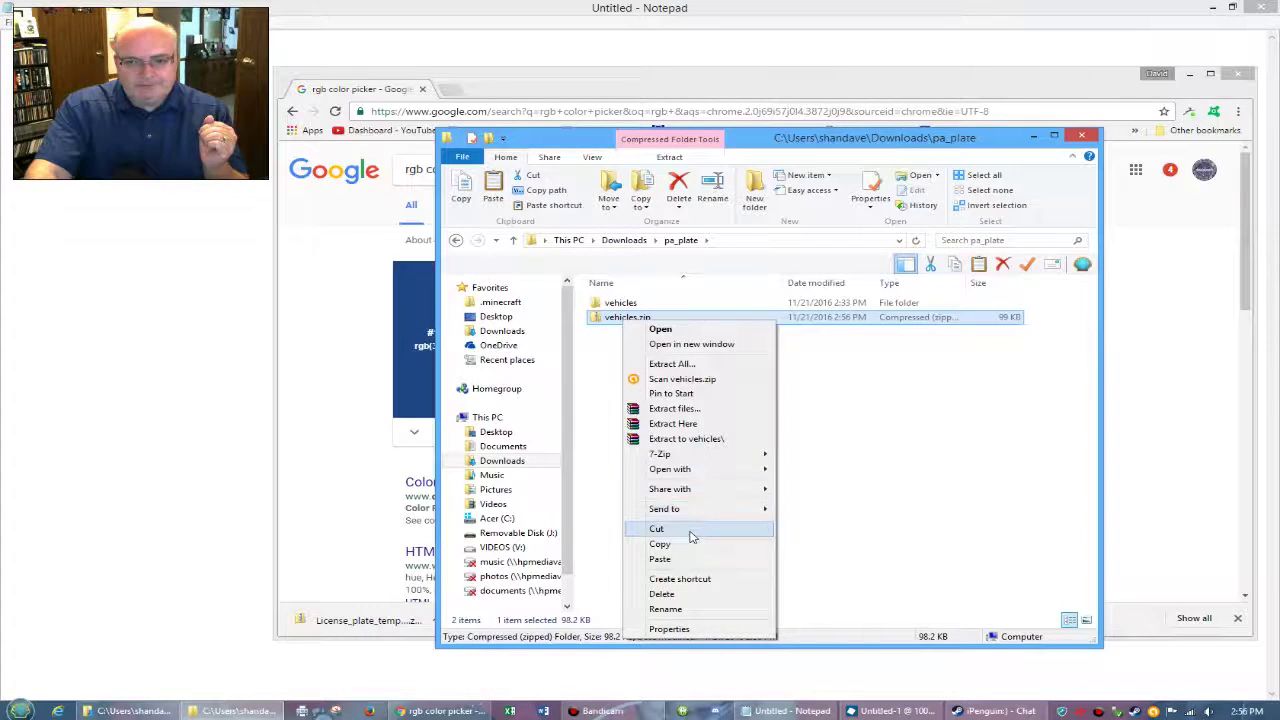
click(706, 609)
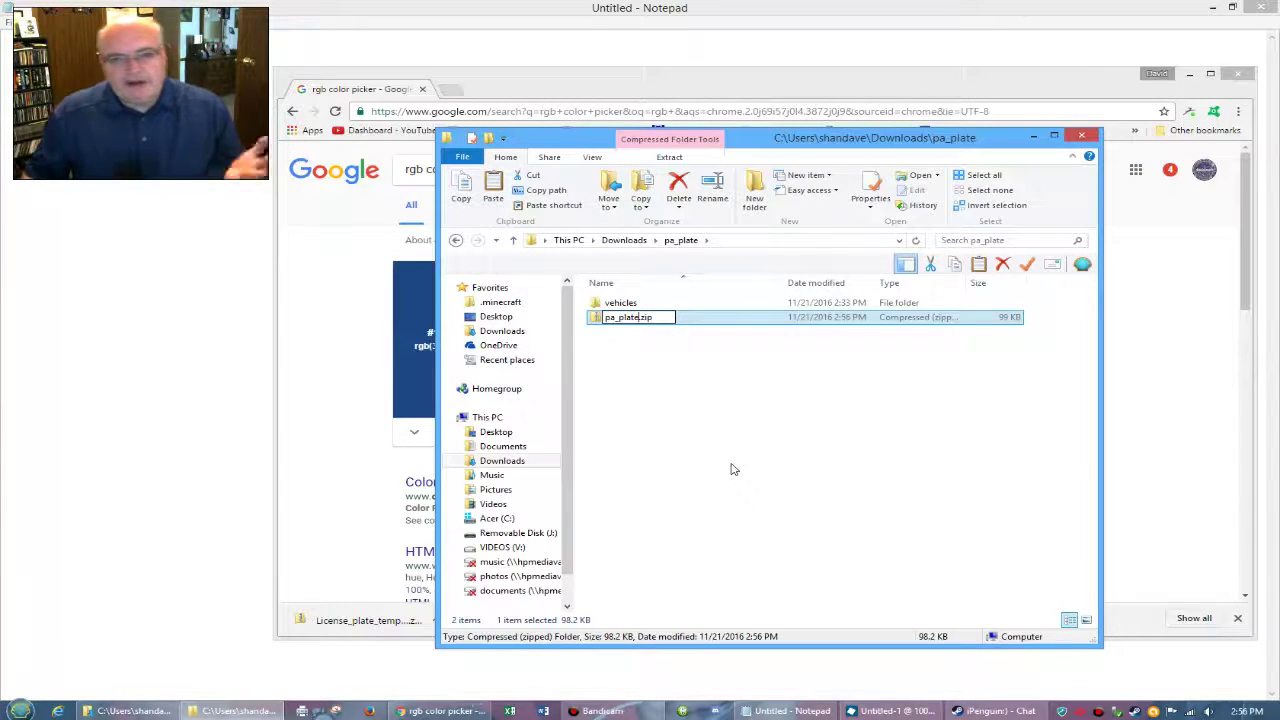
key(Return)
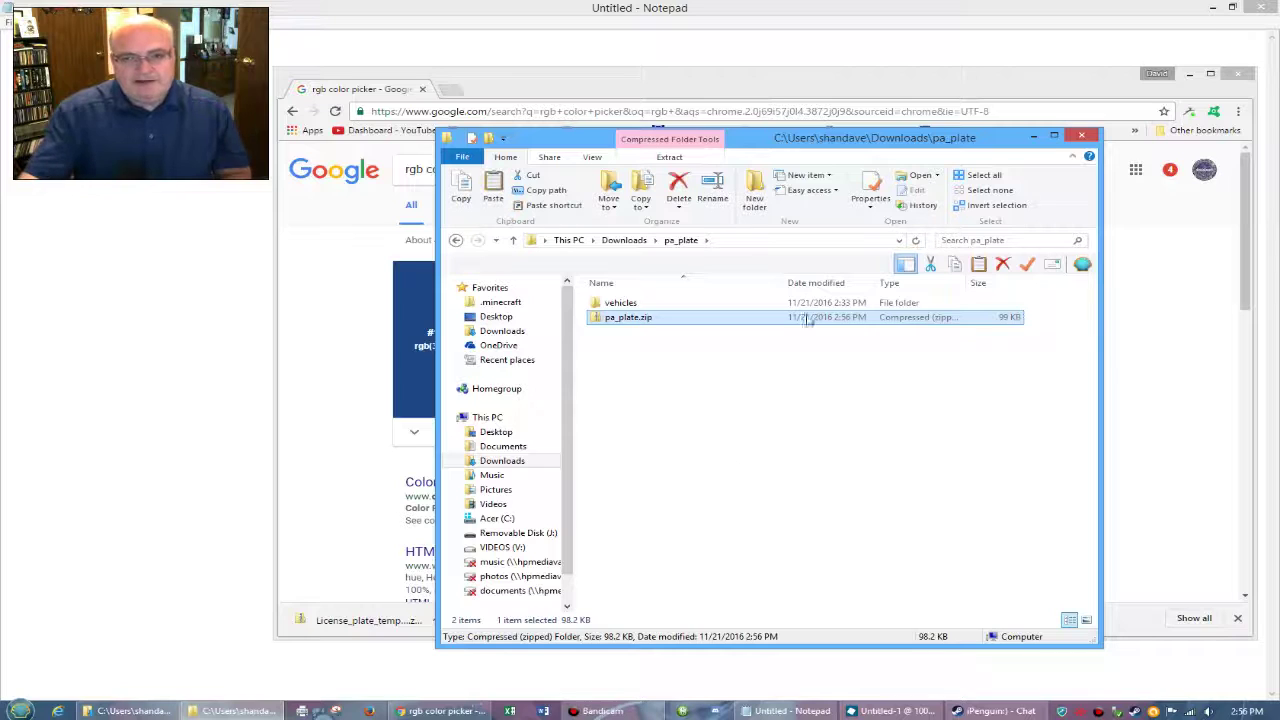
- Copy pa_plate.zip into Documents\BeamNG.drive\mods, replacing the older copy
right_click(627, 325)
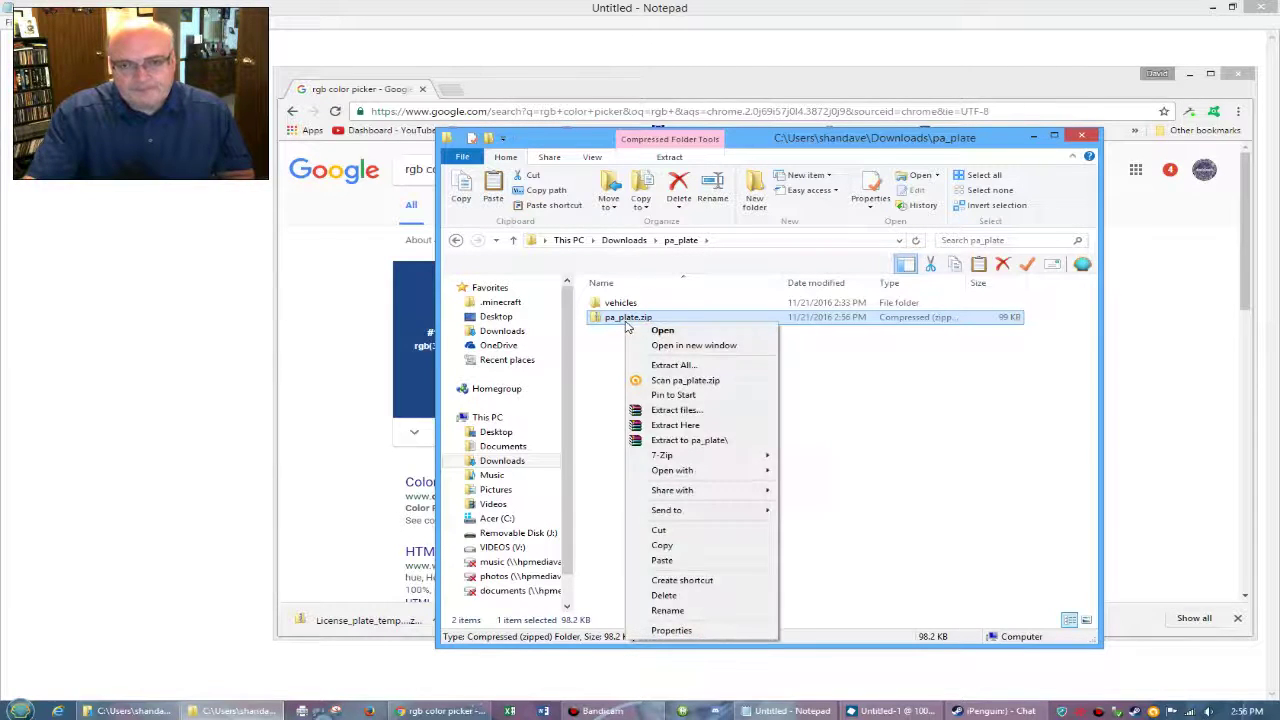
click(685, 548)
click(502, 446)
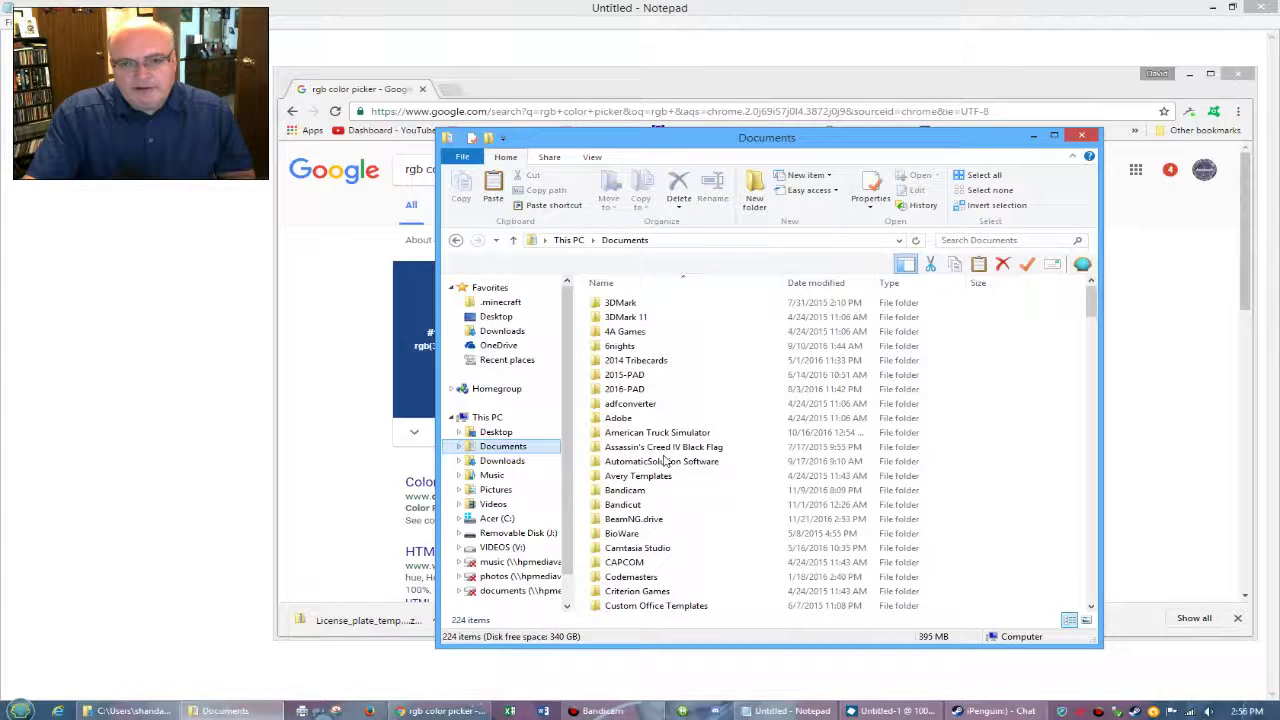
double_click(652, 519)
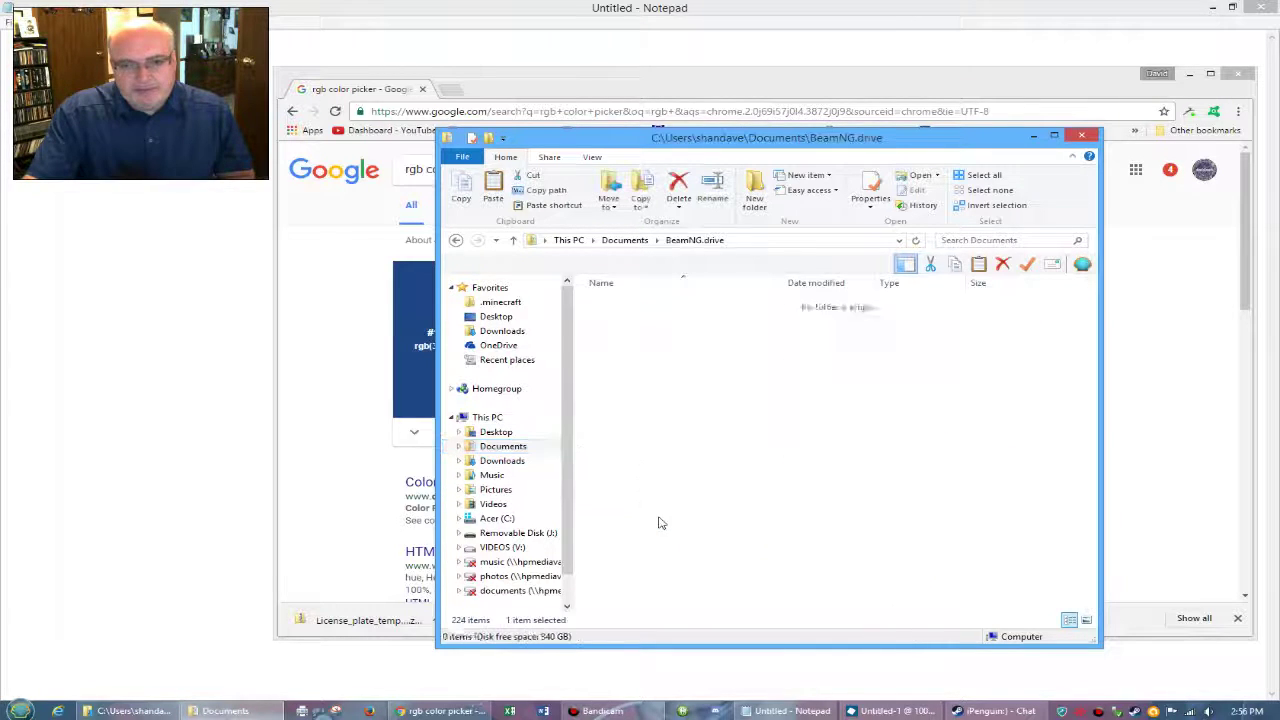
double_click(616, 331)
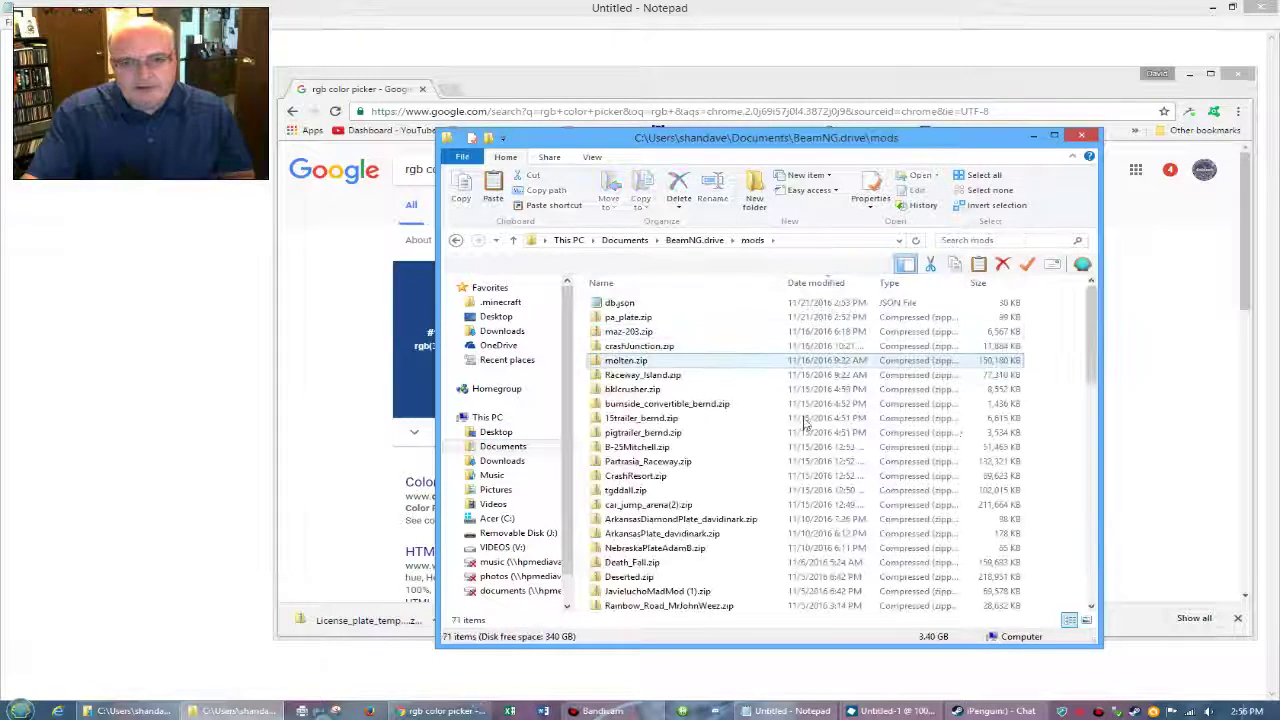
right_click(1045, 382)
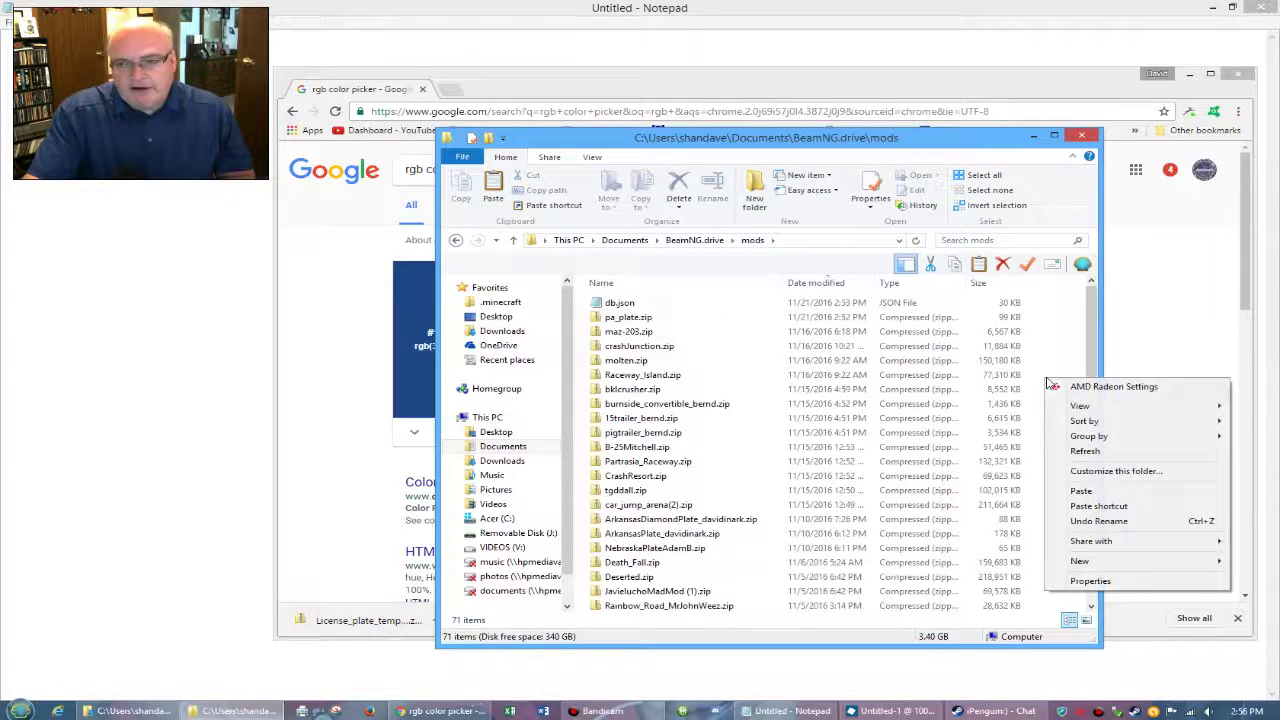
click(1080, 491)
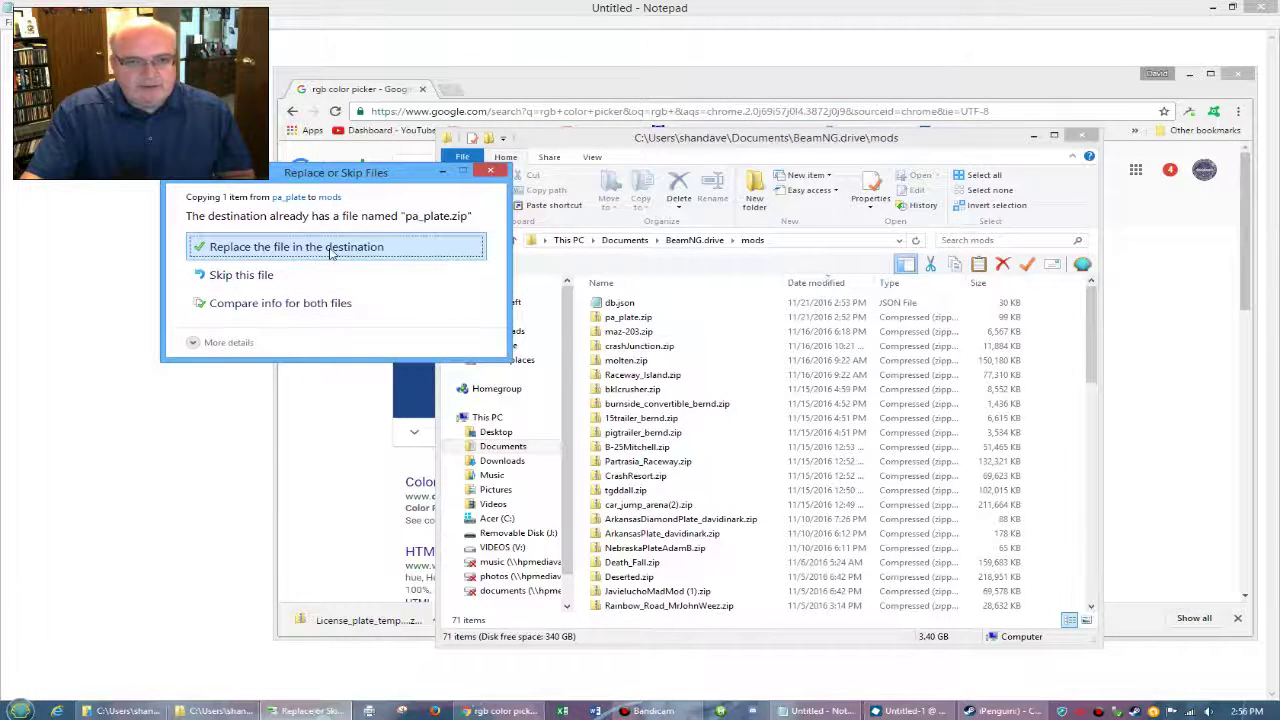
click(331, 253)
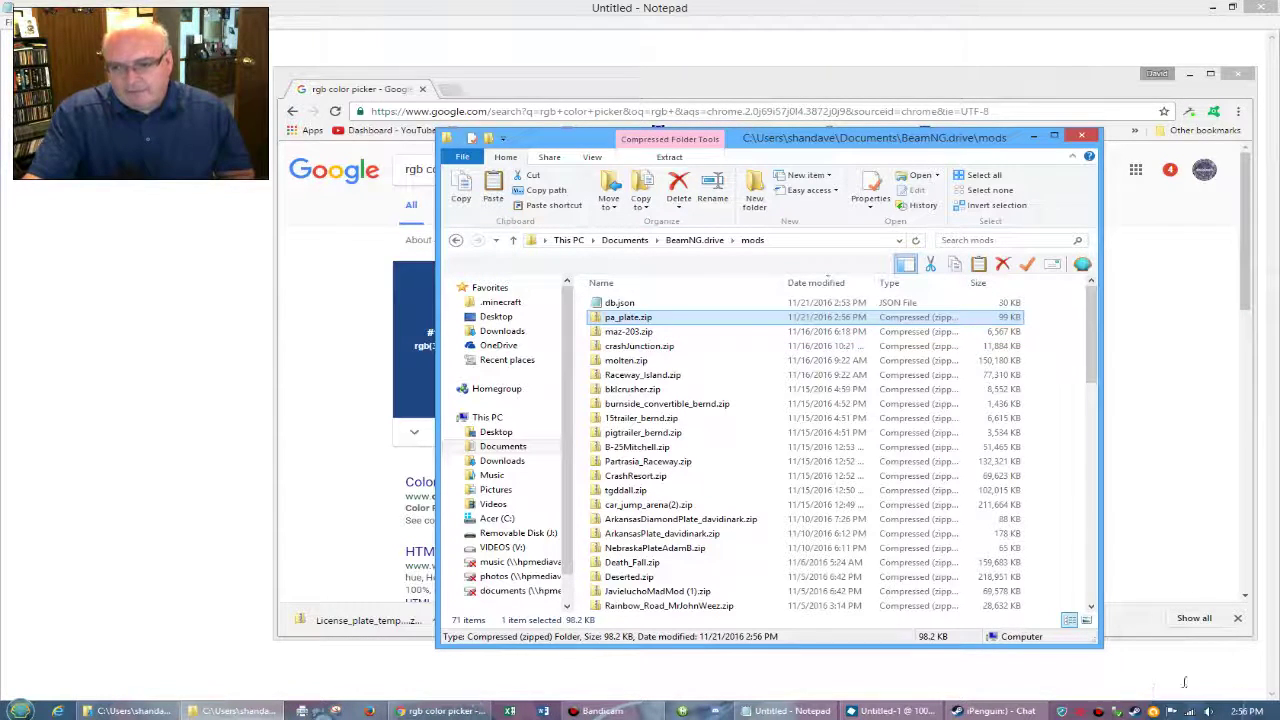
right_click(1135, 712)
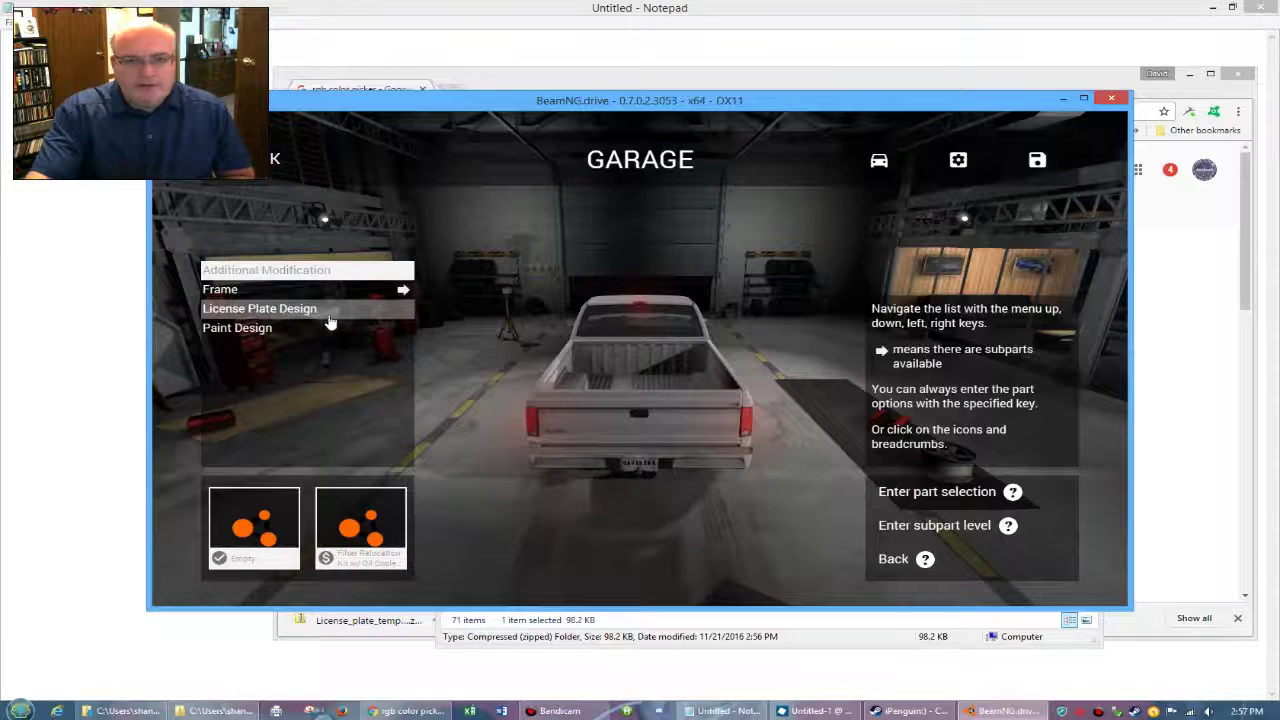
- Apply the updated PA Plate design to the garage truck, then go back to the main menu
click(311, 313)
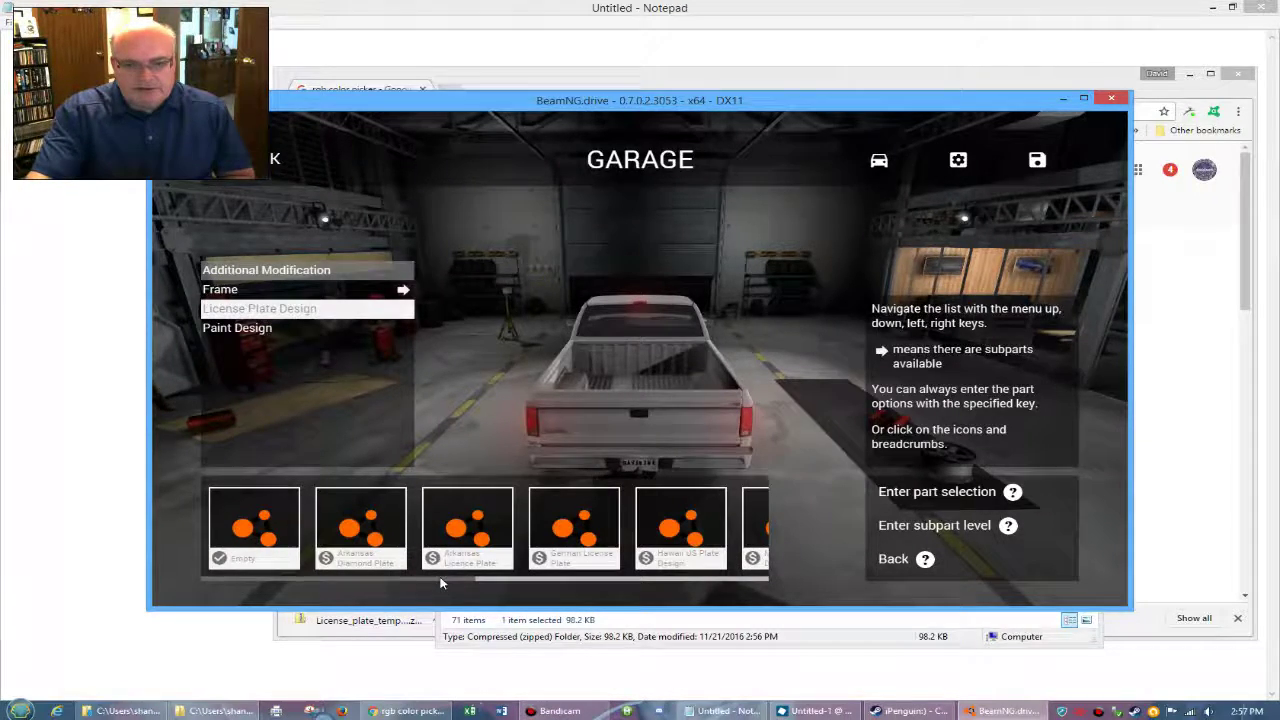
drag(441, 583, 627, 583)
click(619, 533)
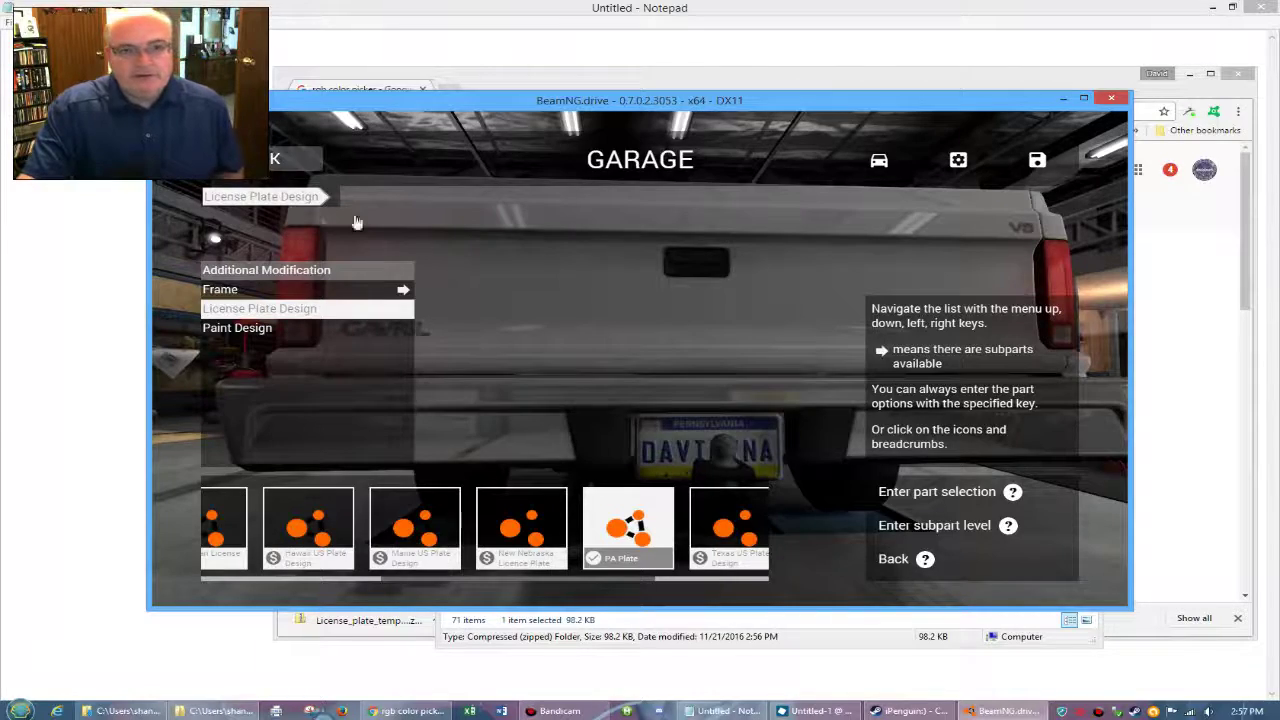
key(Escape)
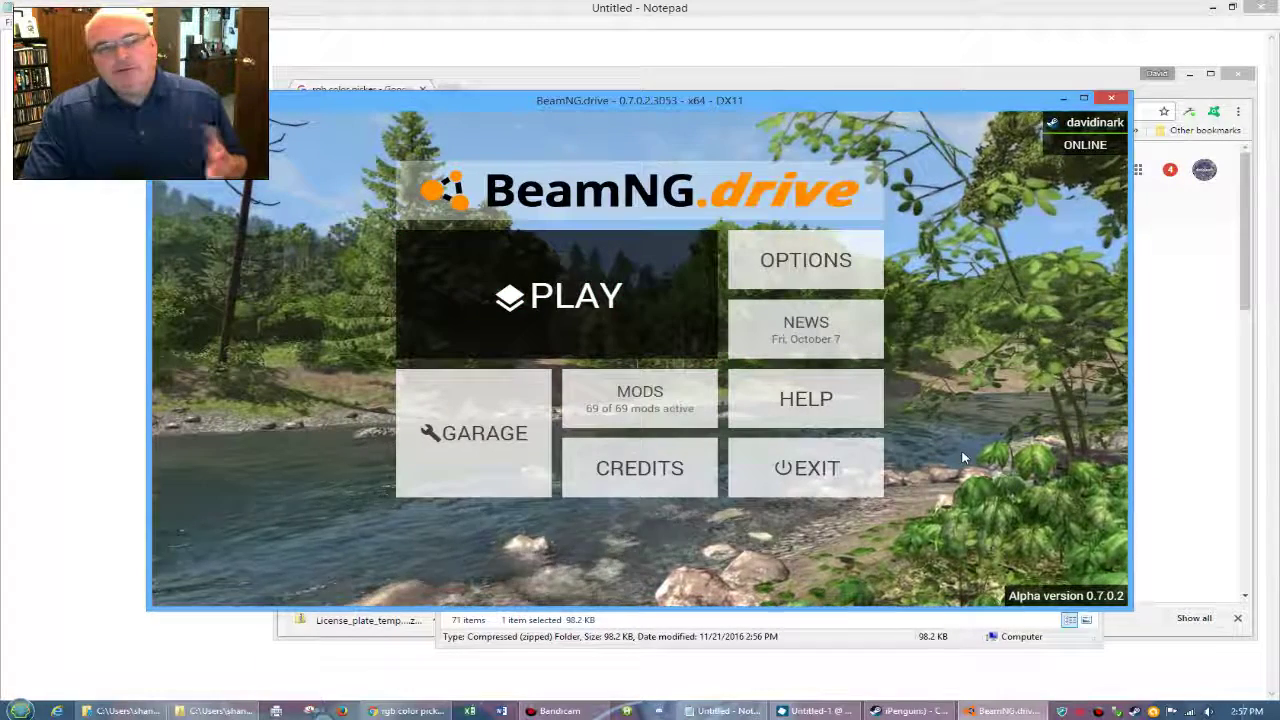